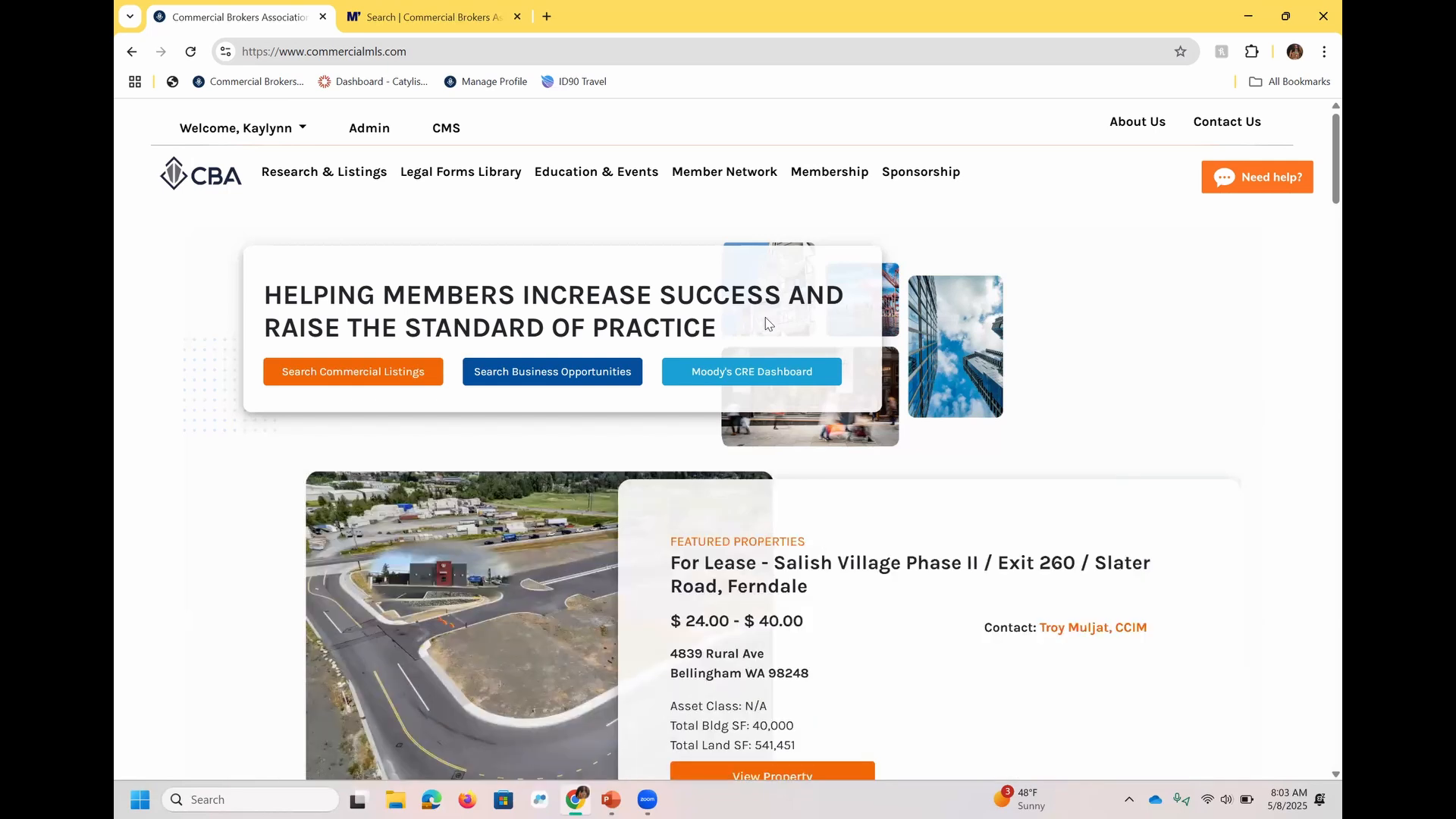
Review the account options available to the signed-in member on the CBA website.
mouse_move(335, 186)
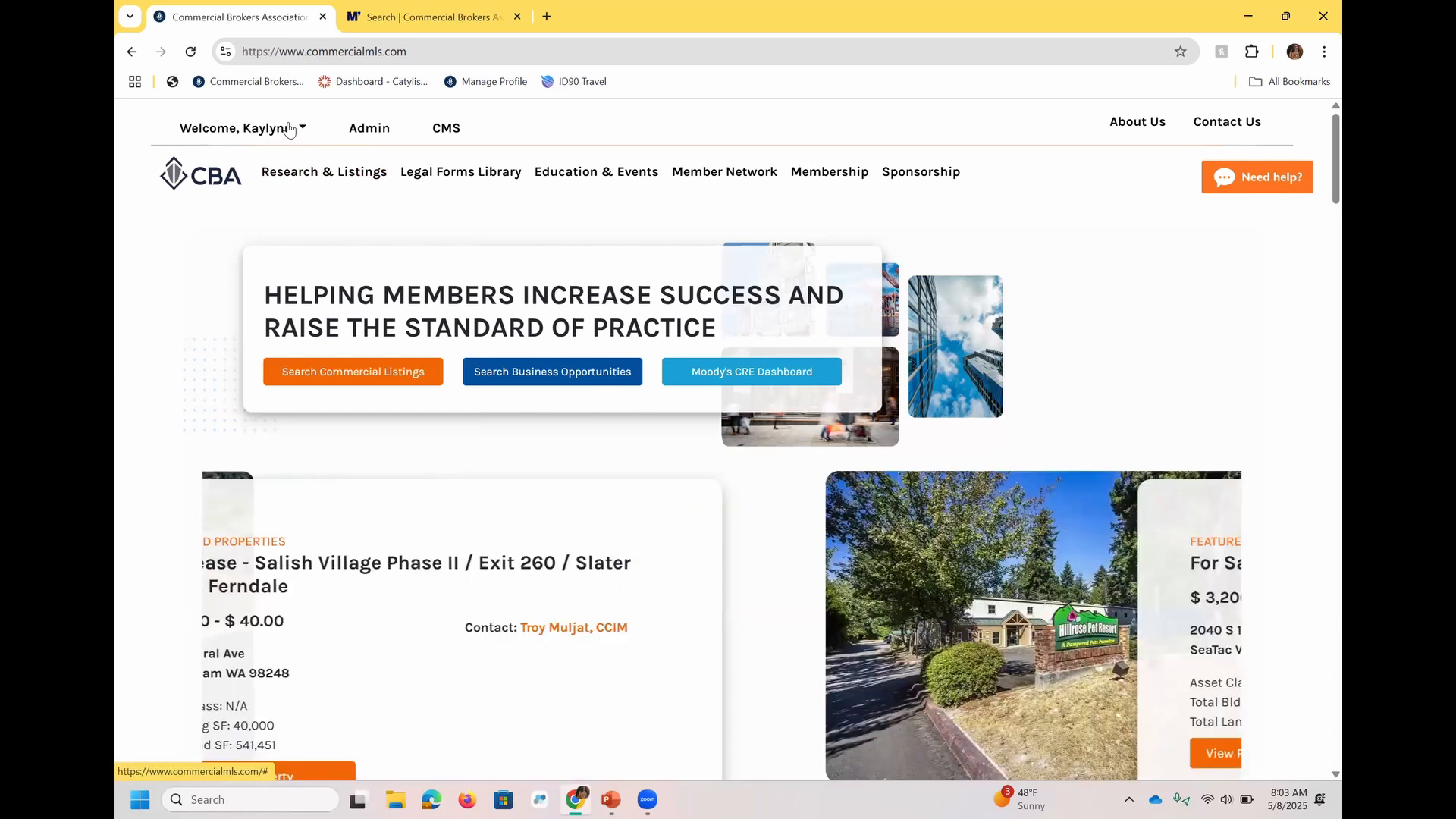
click(289, 129)
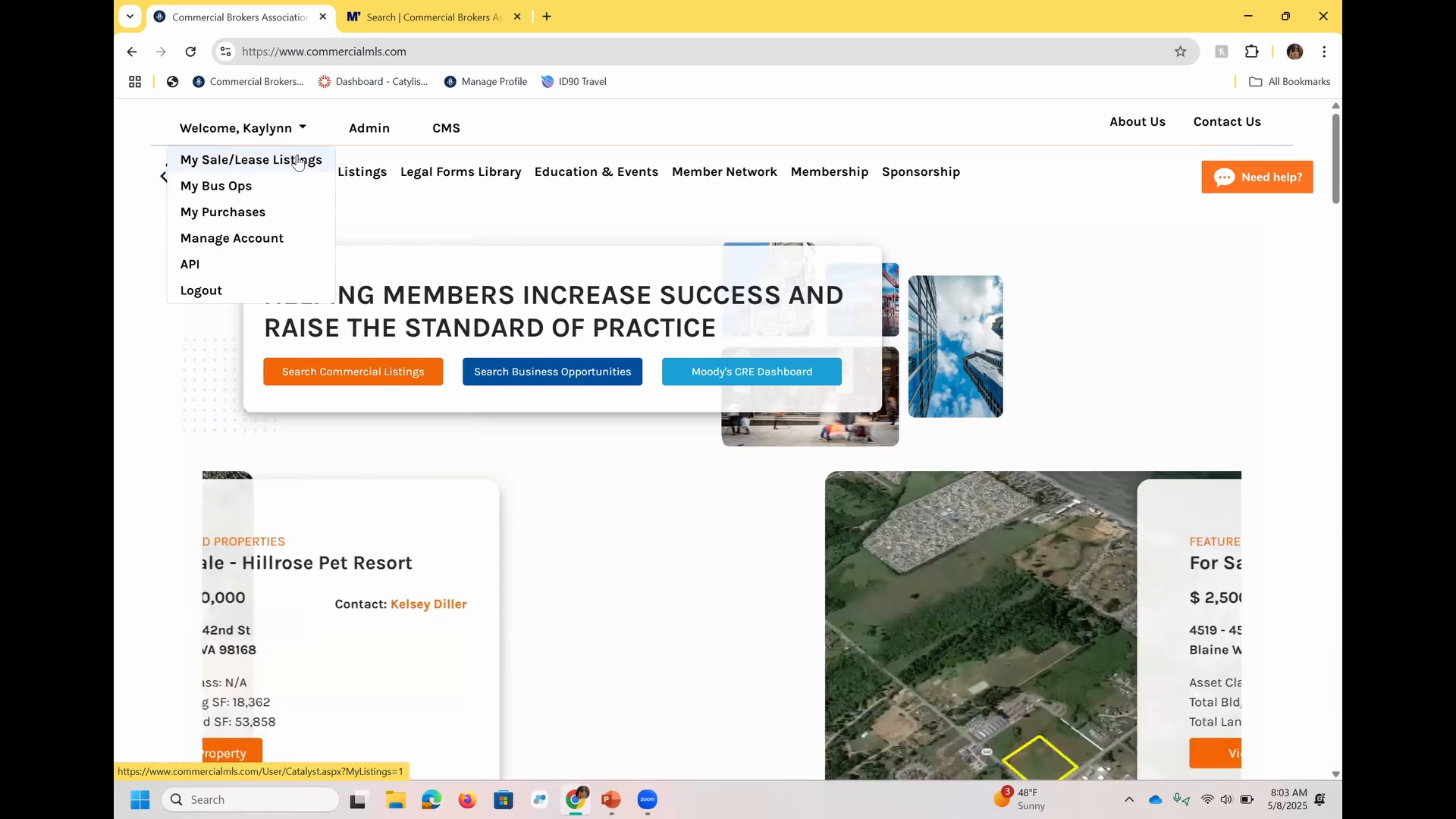
click(185, 418)
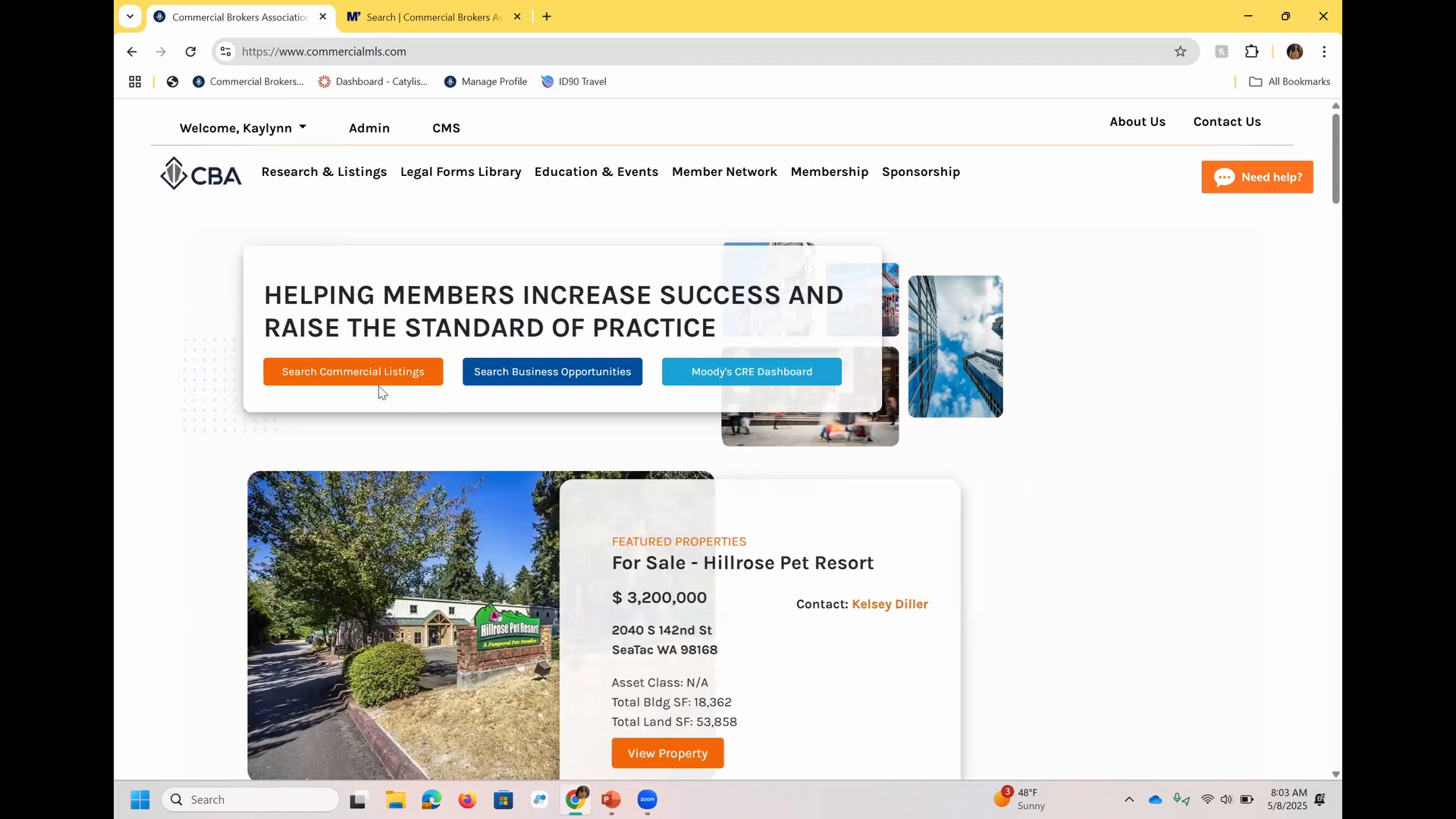
Switch to the property search map and examine Seattle's Fremont neighborhood around N 40th St at satellite parcel level.
click(427, 17)
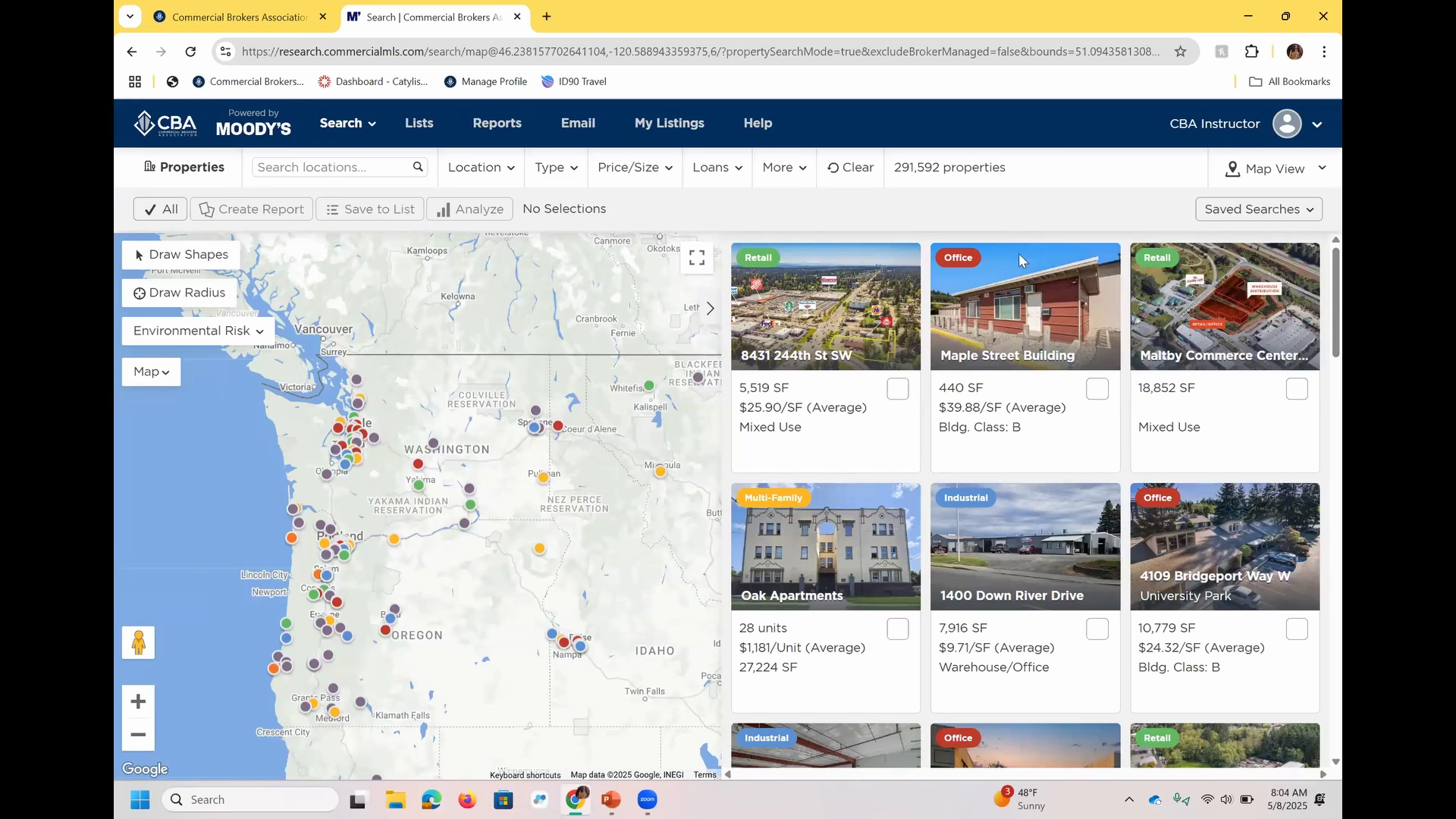
scroll(359, 468, up, 2)
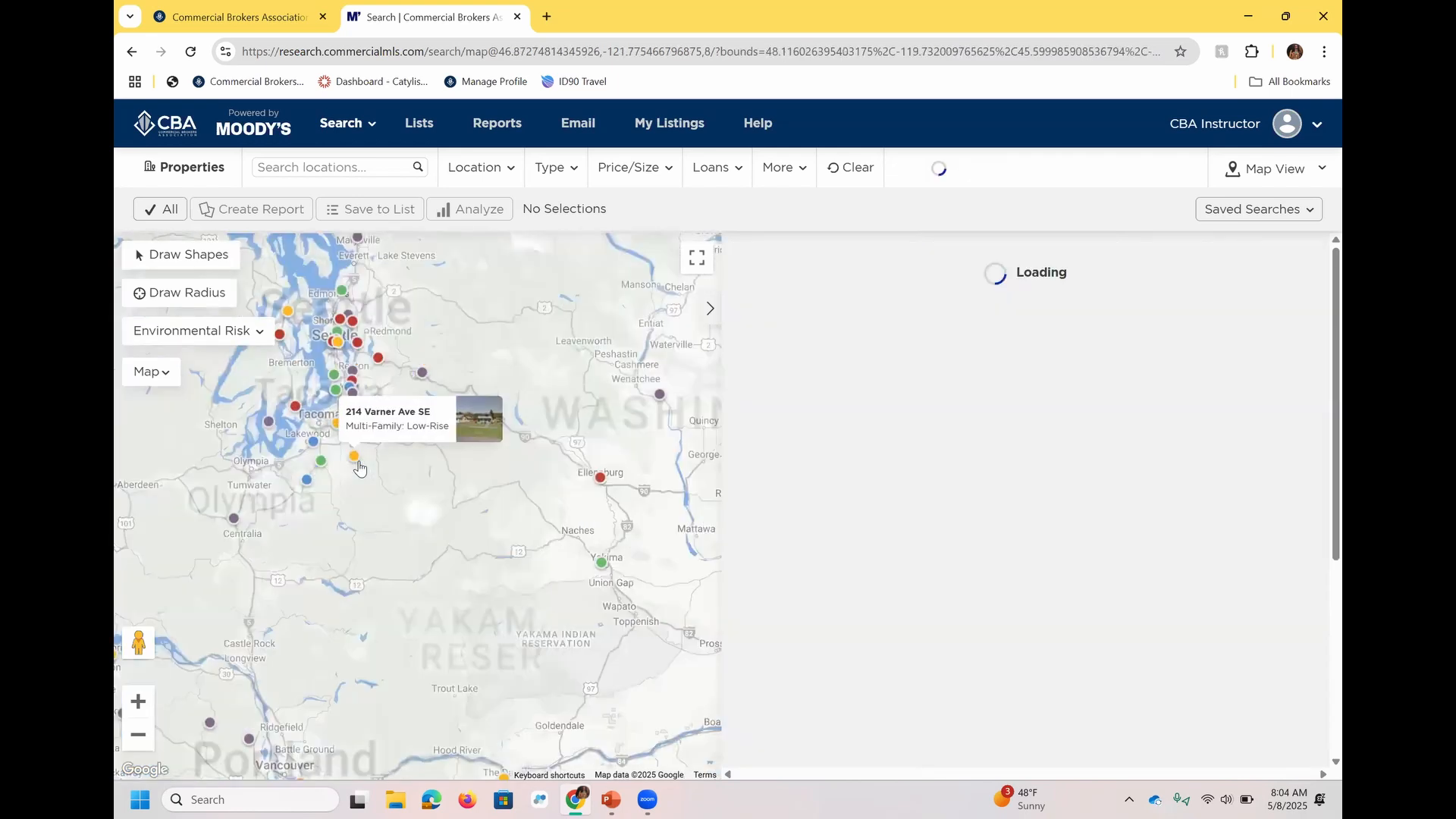
scroll(247, 592, up, 1)
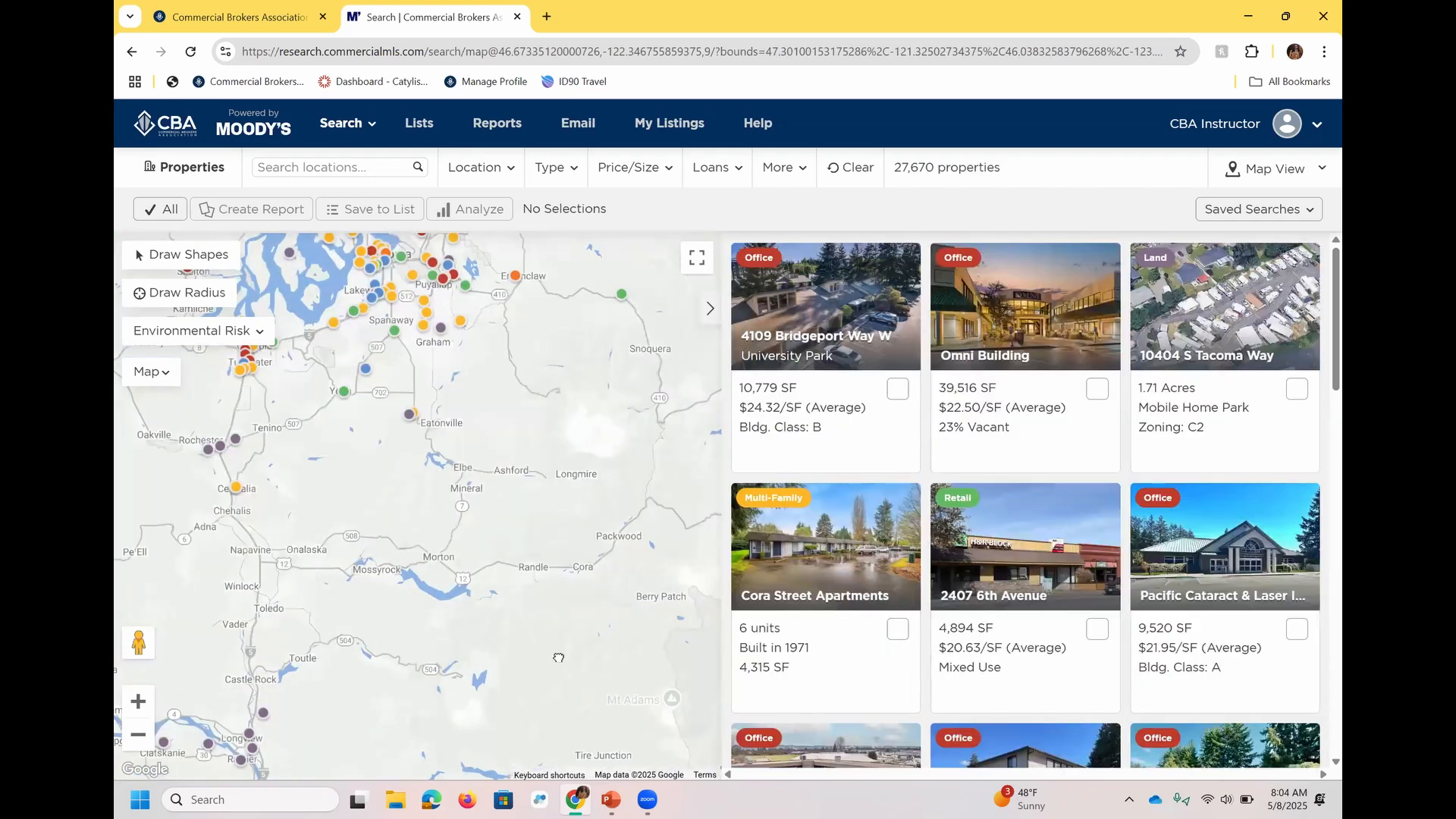
drag(560, 340, 558, 657)
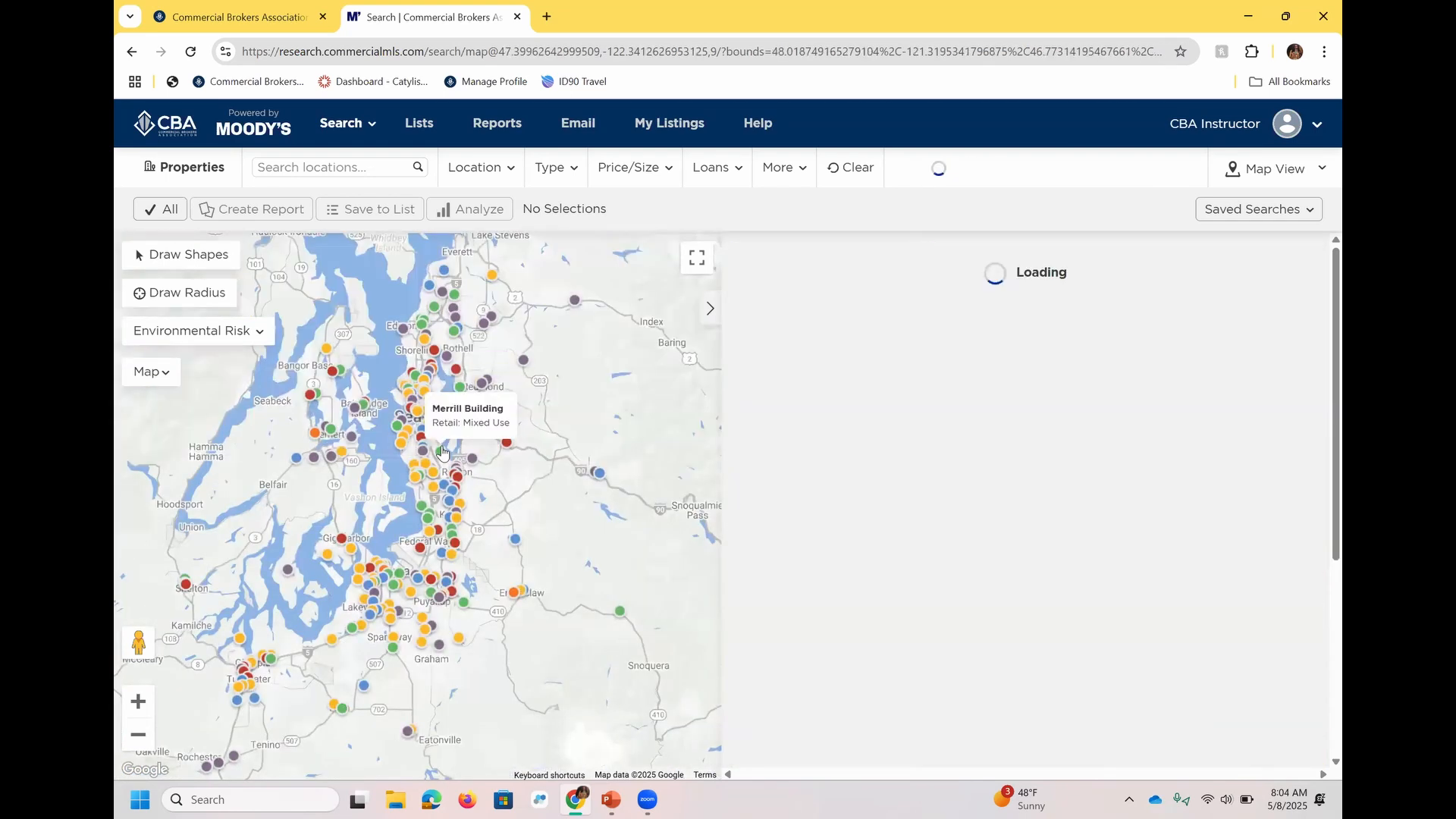
scroll(442, 452, up, 1)
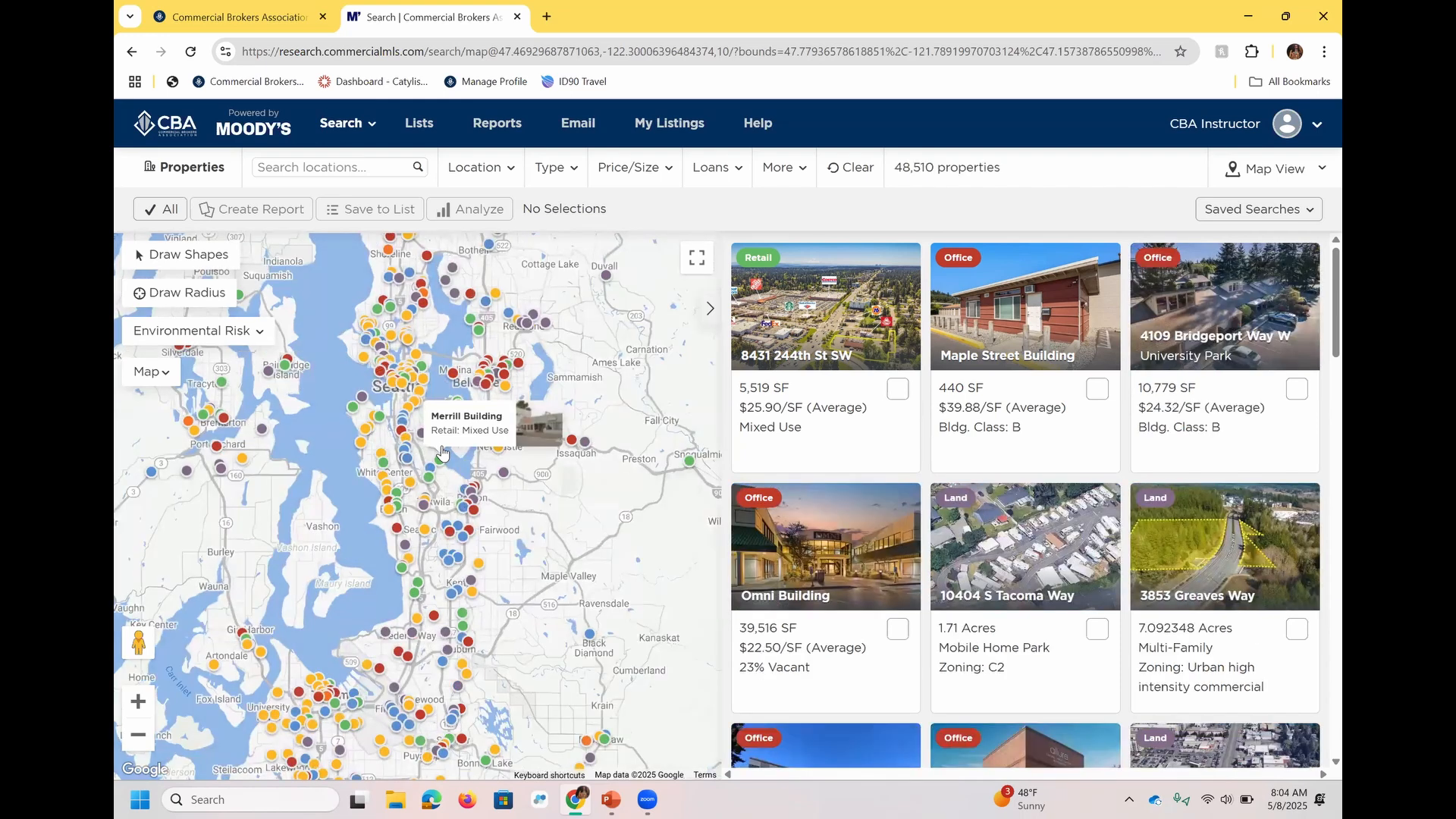
scroll(442, 453, up, 1)
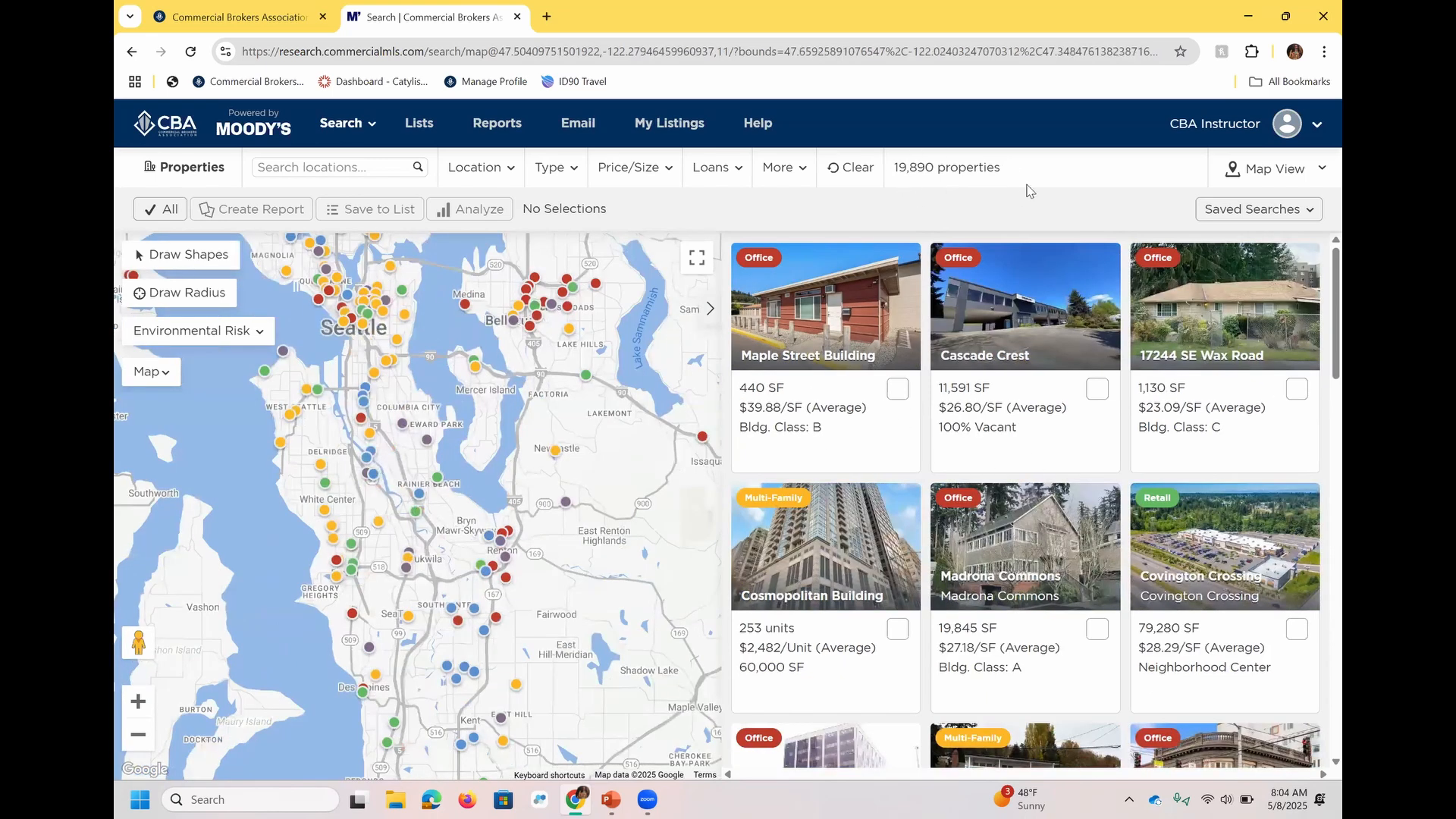
drag(416, 291, 426, 459)
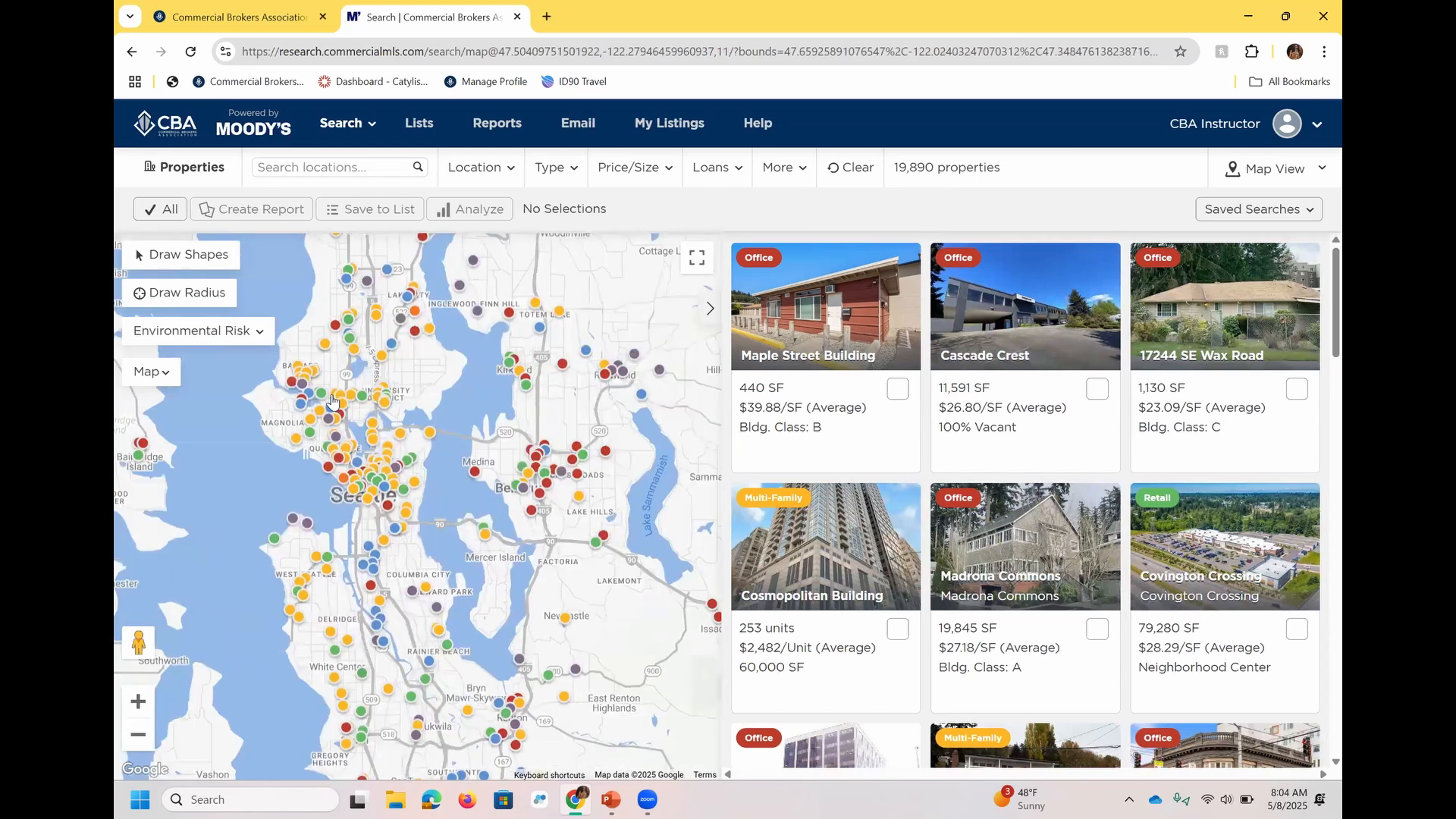
scroll(333, 402, up, 2)
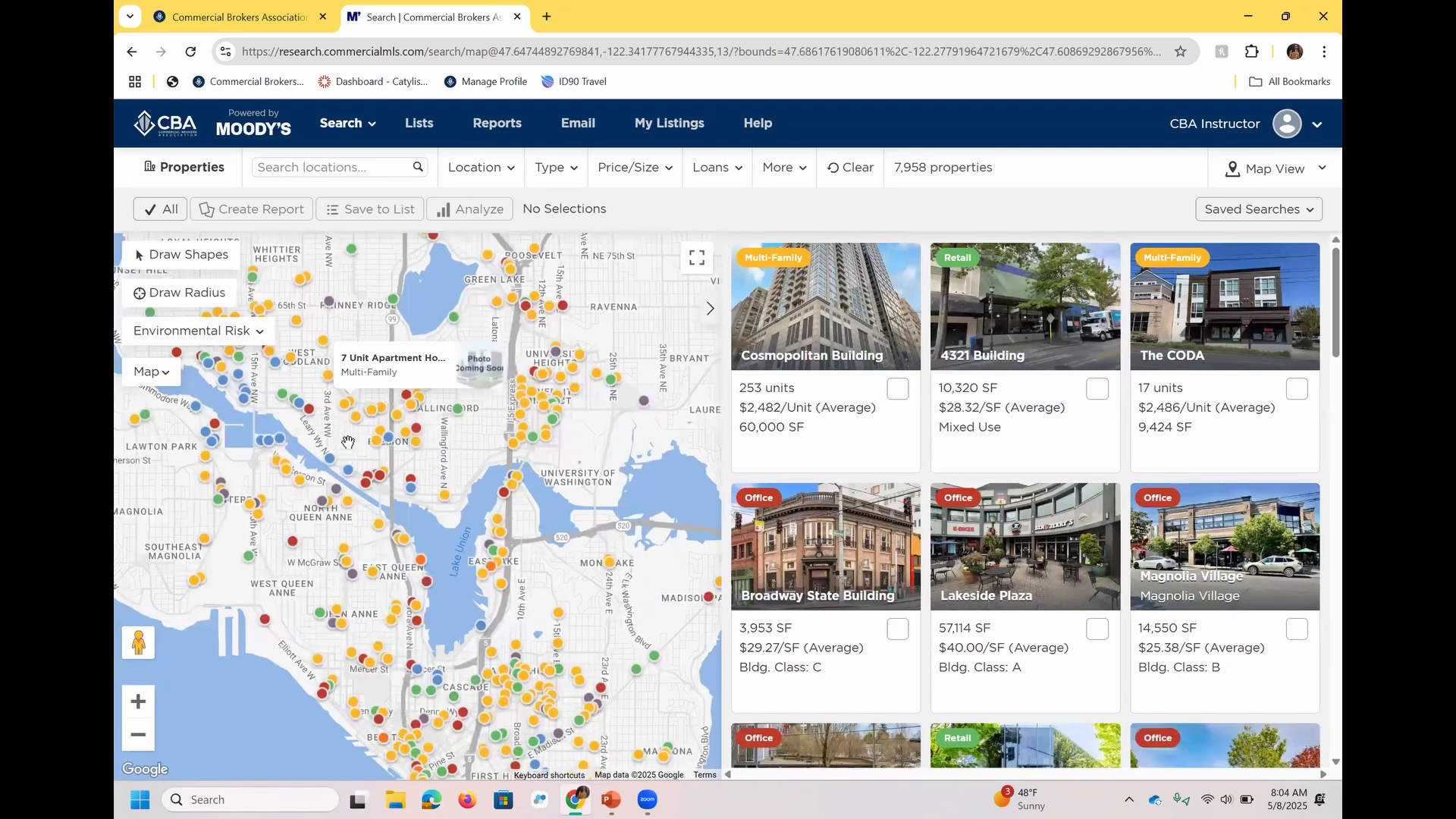
scroll(348, 442, up, 2)
scroll(433, 489, up, 1)
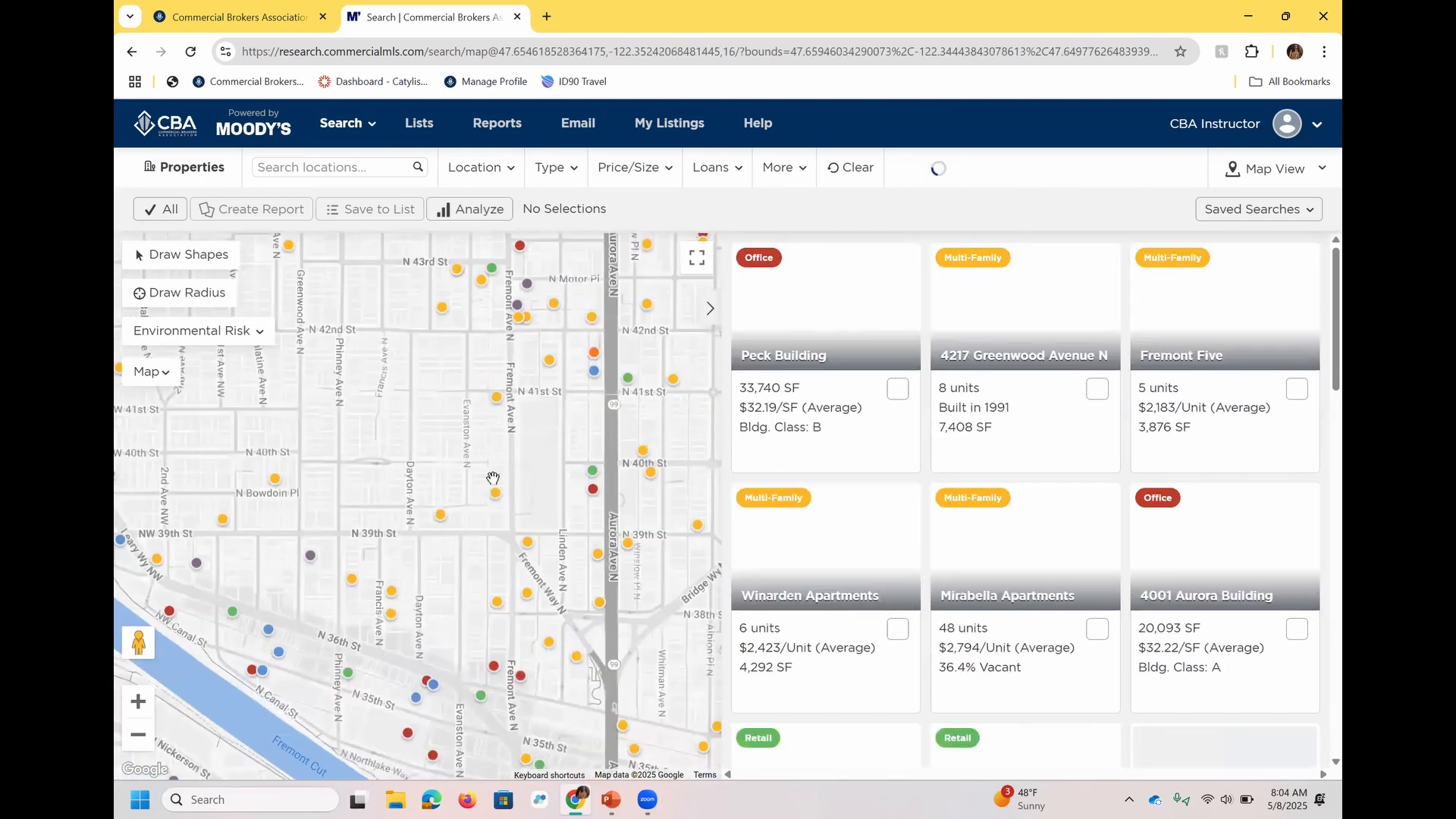
scroll(433, 489, up, 1)
scroll(521, 516, up, 1)
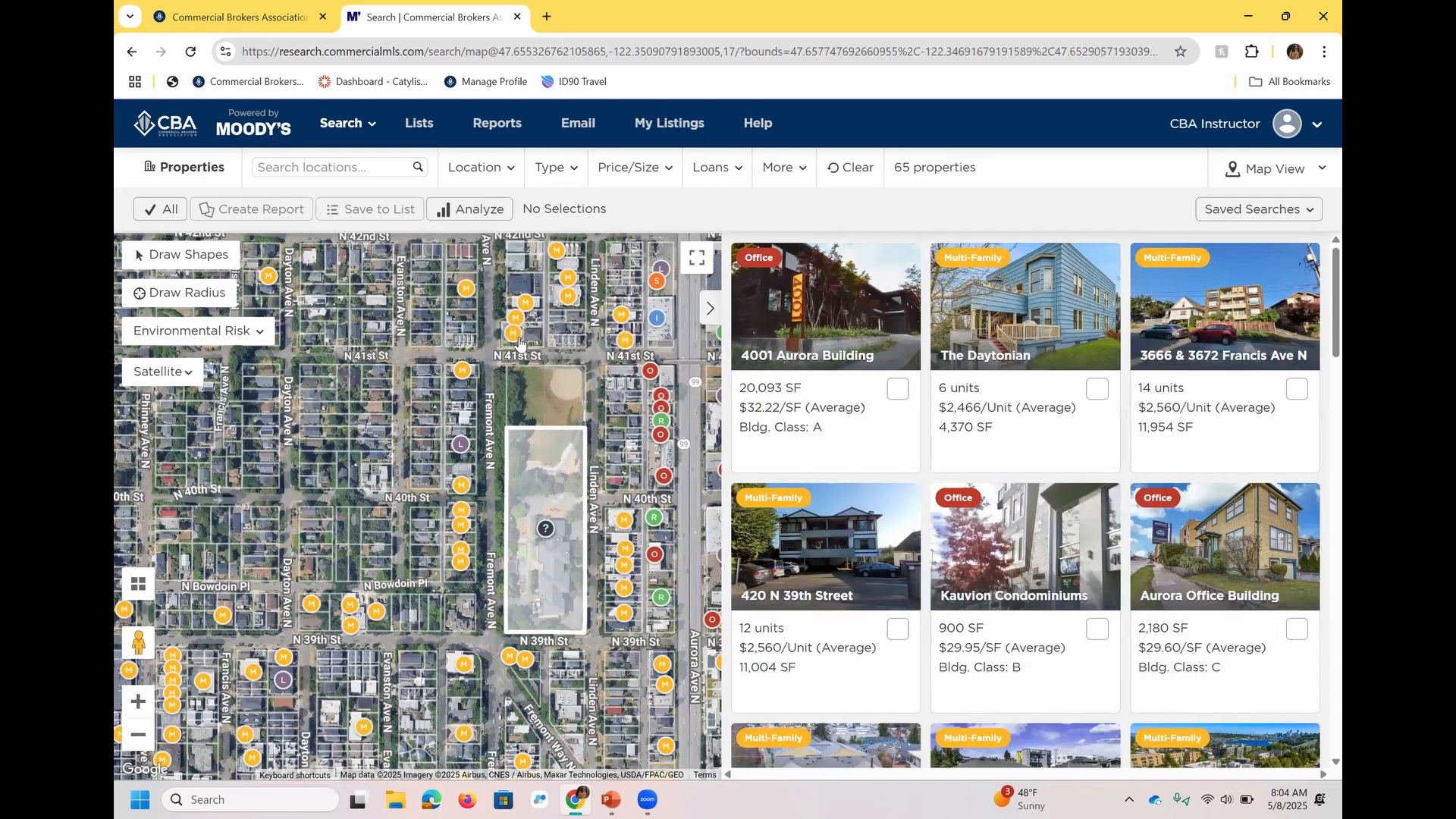
Examine the color-coded property markers and listing labels against the property types offered in the Type filter.
mouse_move(519, 345)
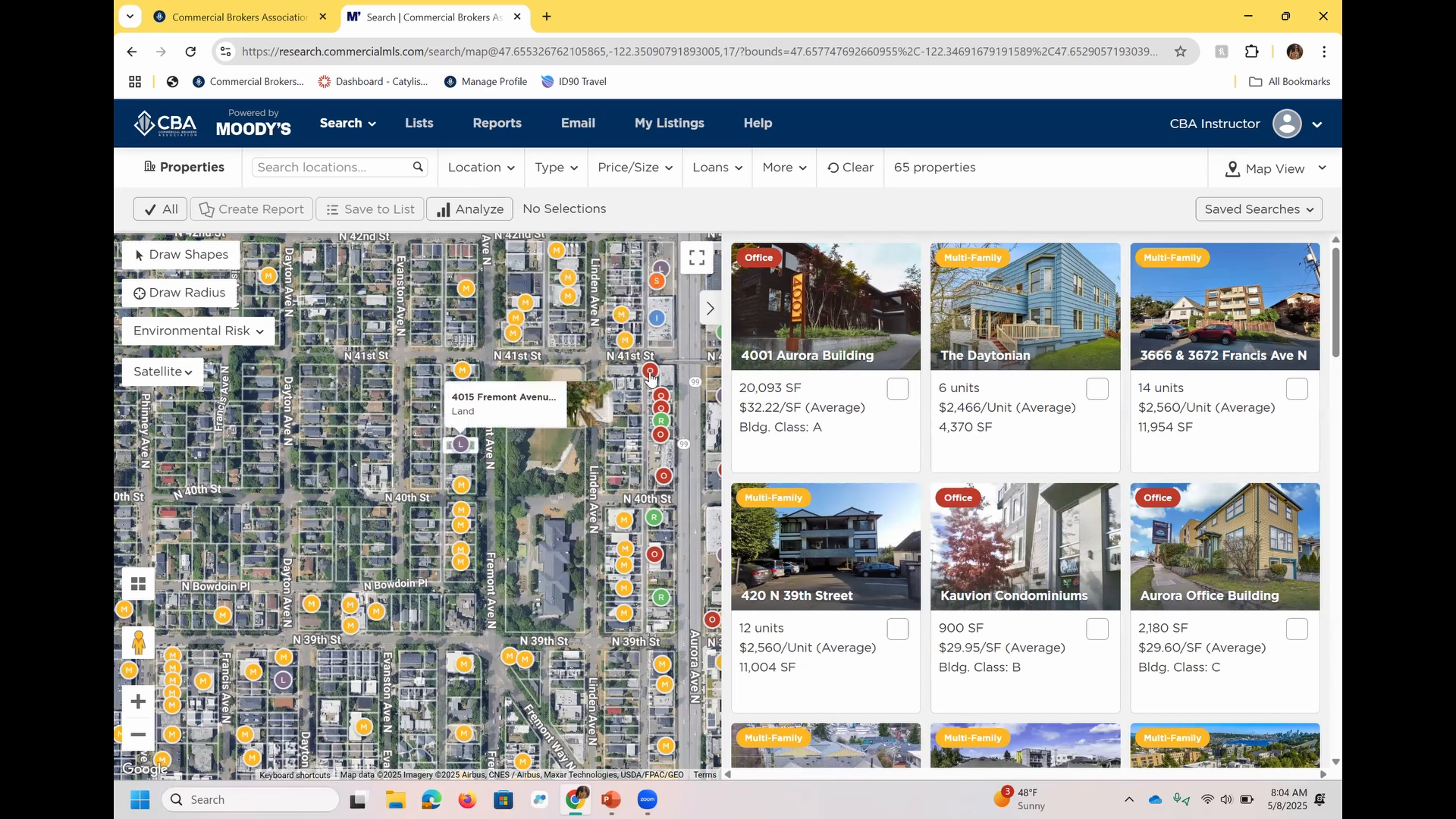
mouse_move(659, 308)
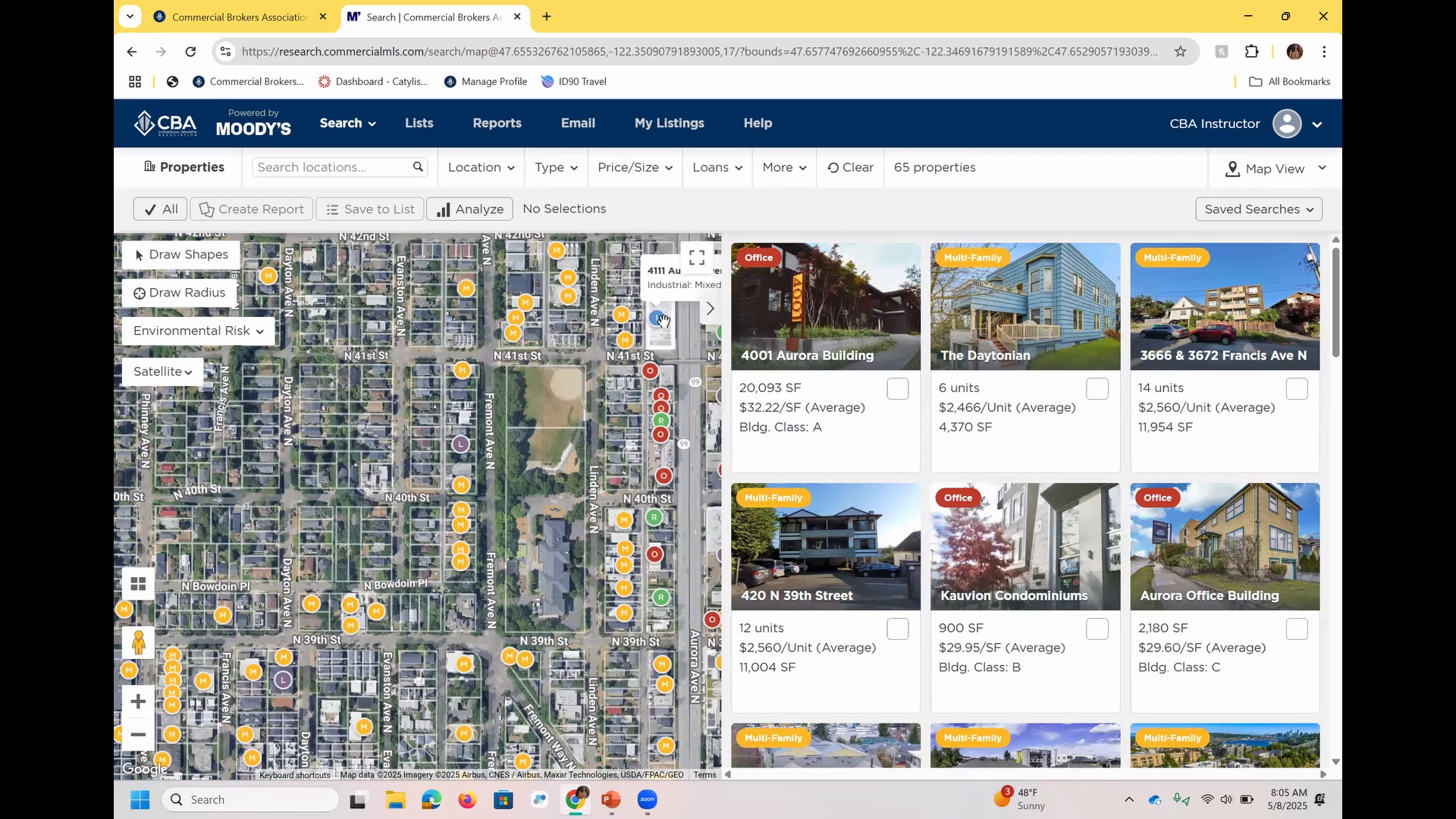
mouse_move(762, 271)
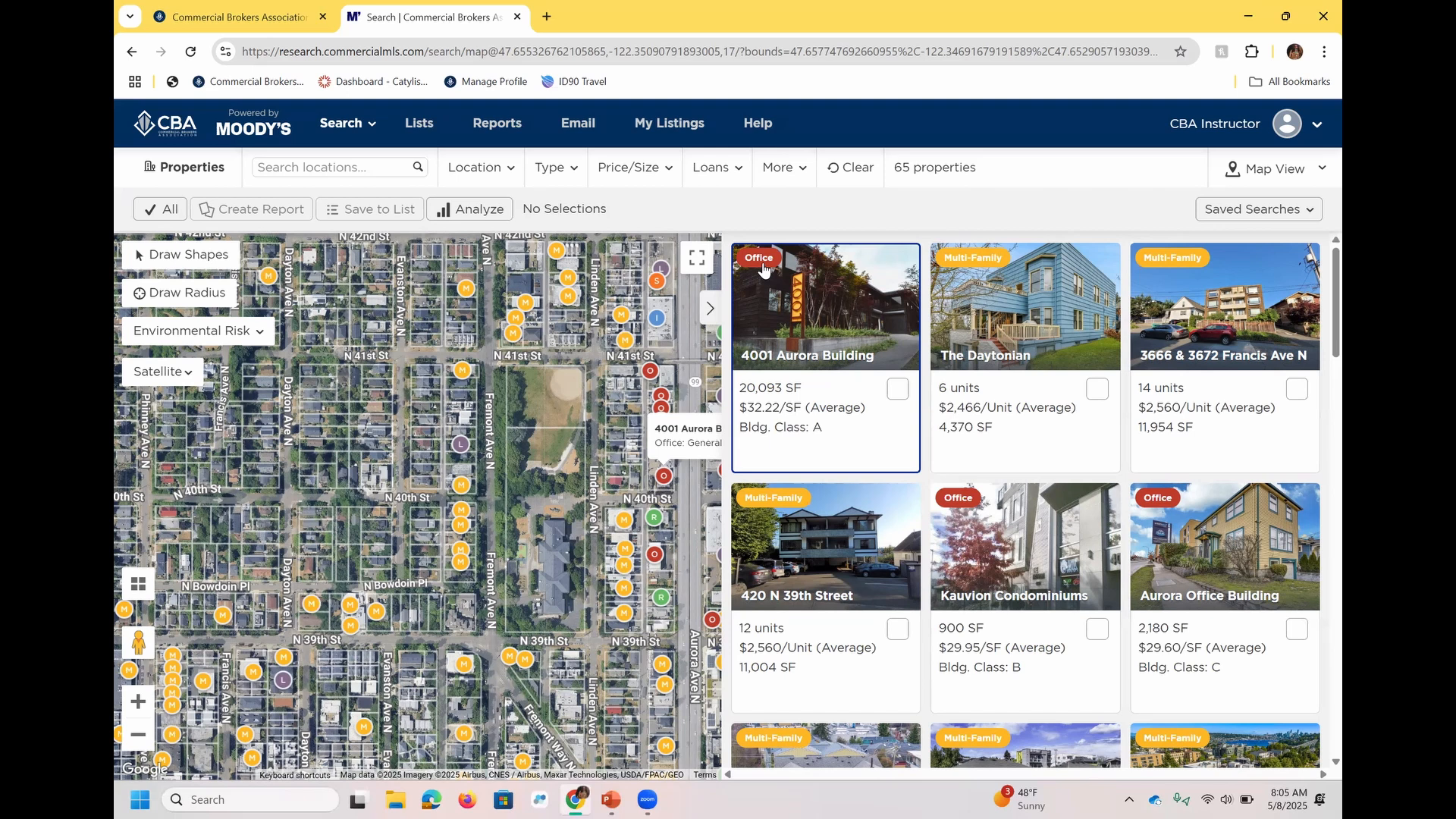
mouse_move(993, 267)
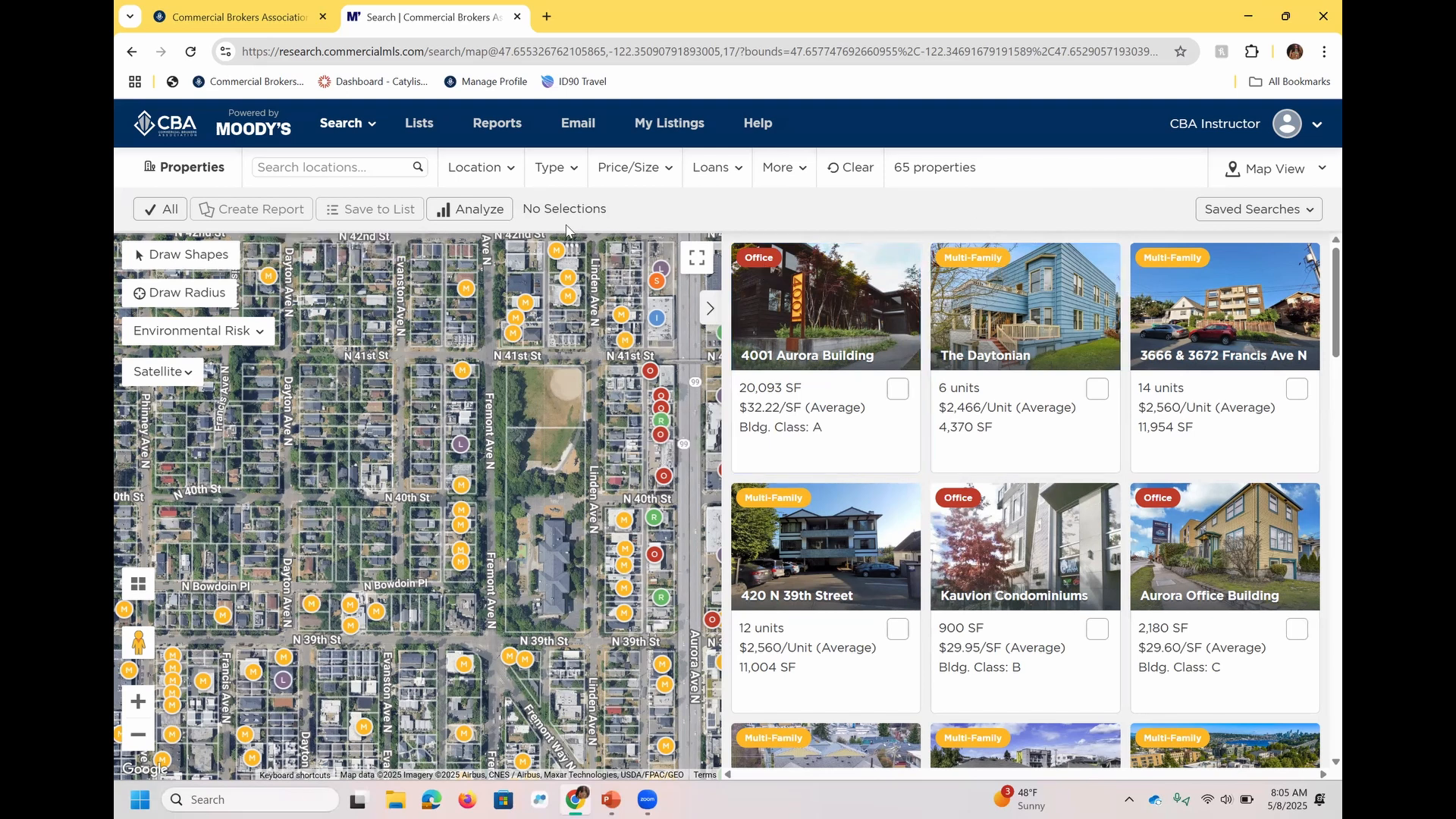
click(581, 185)
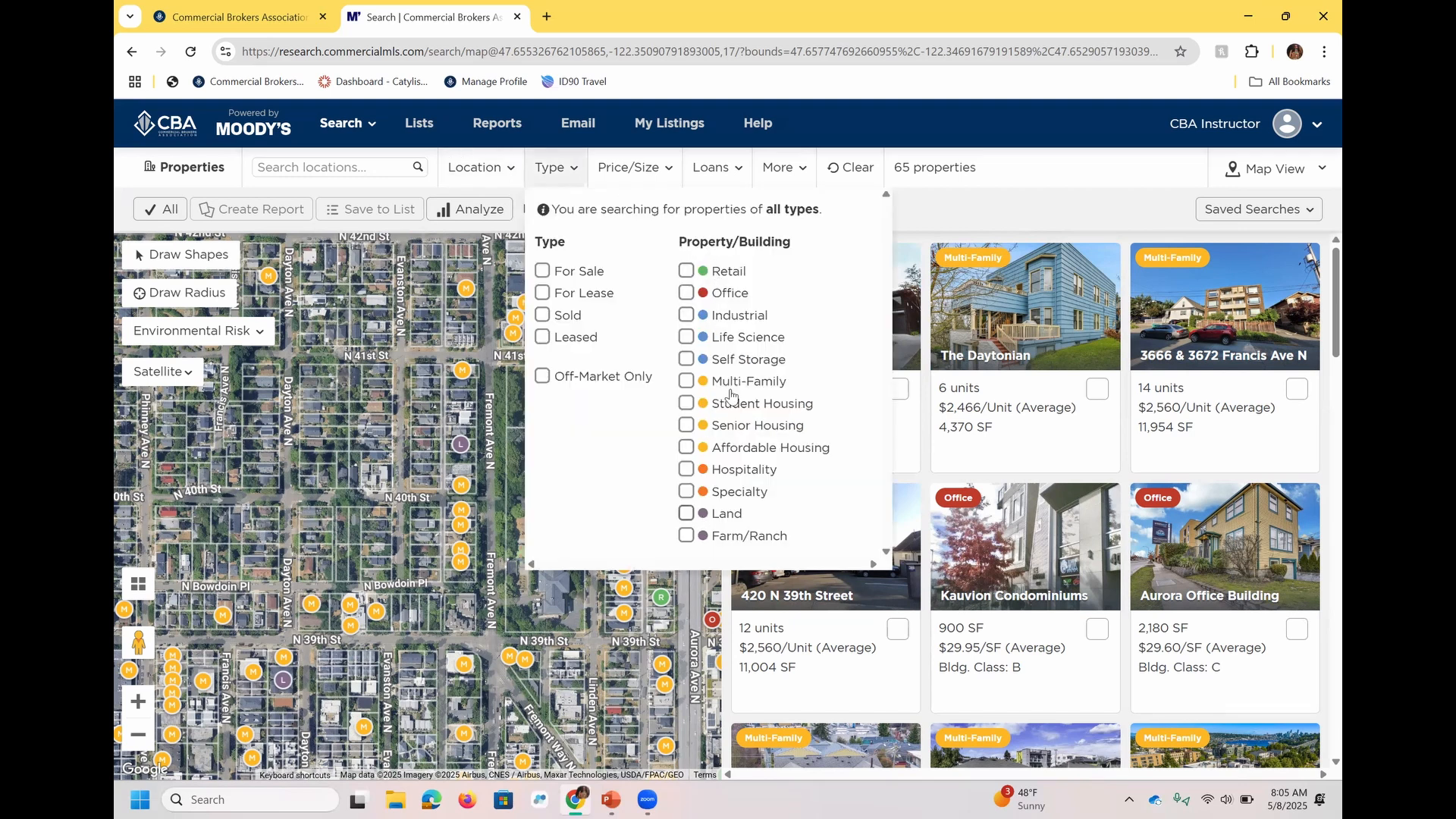
click(968, 216)
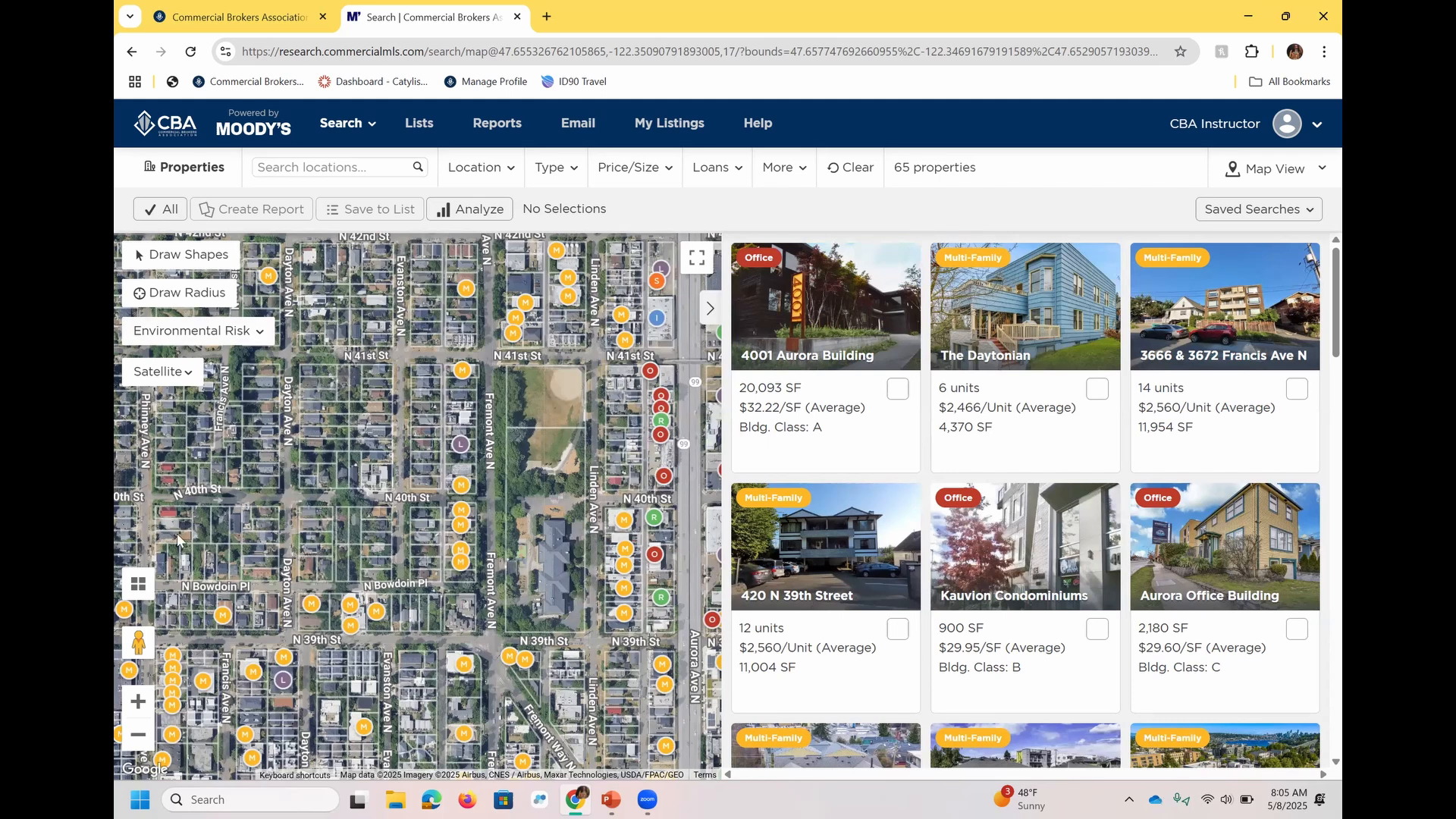
drag(138, 643, 595, 352)
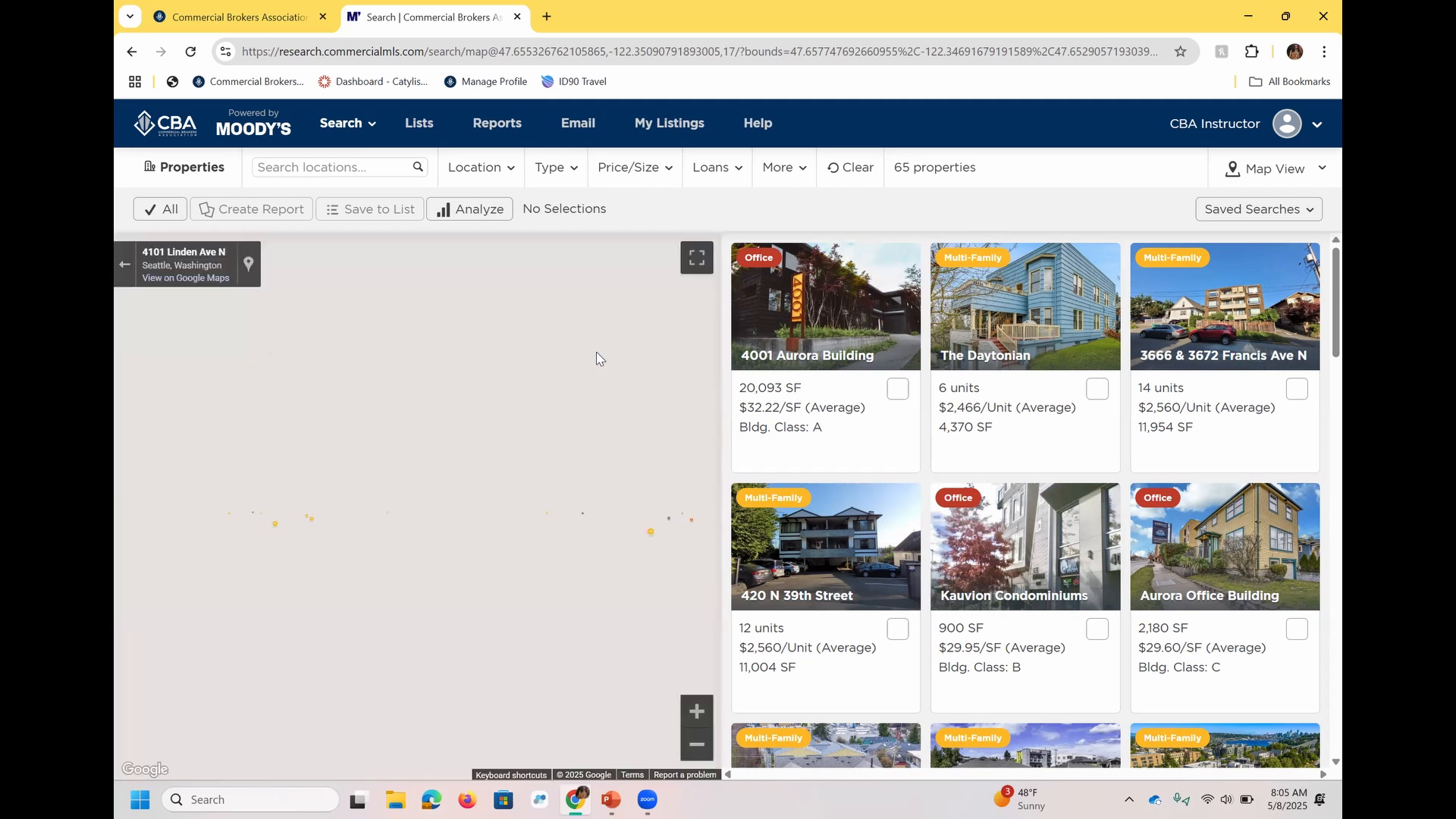
drag(547, 470, 182, 463)
drag(555, 528, 198, 494)
drag(564, 526, 182, 515)
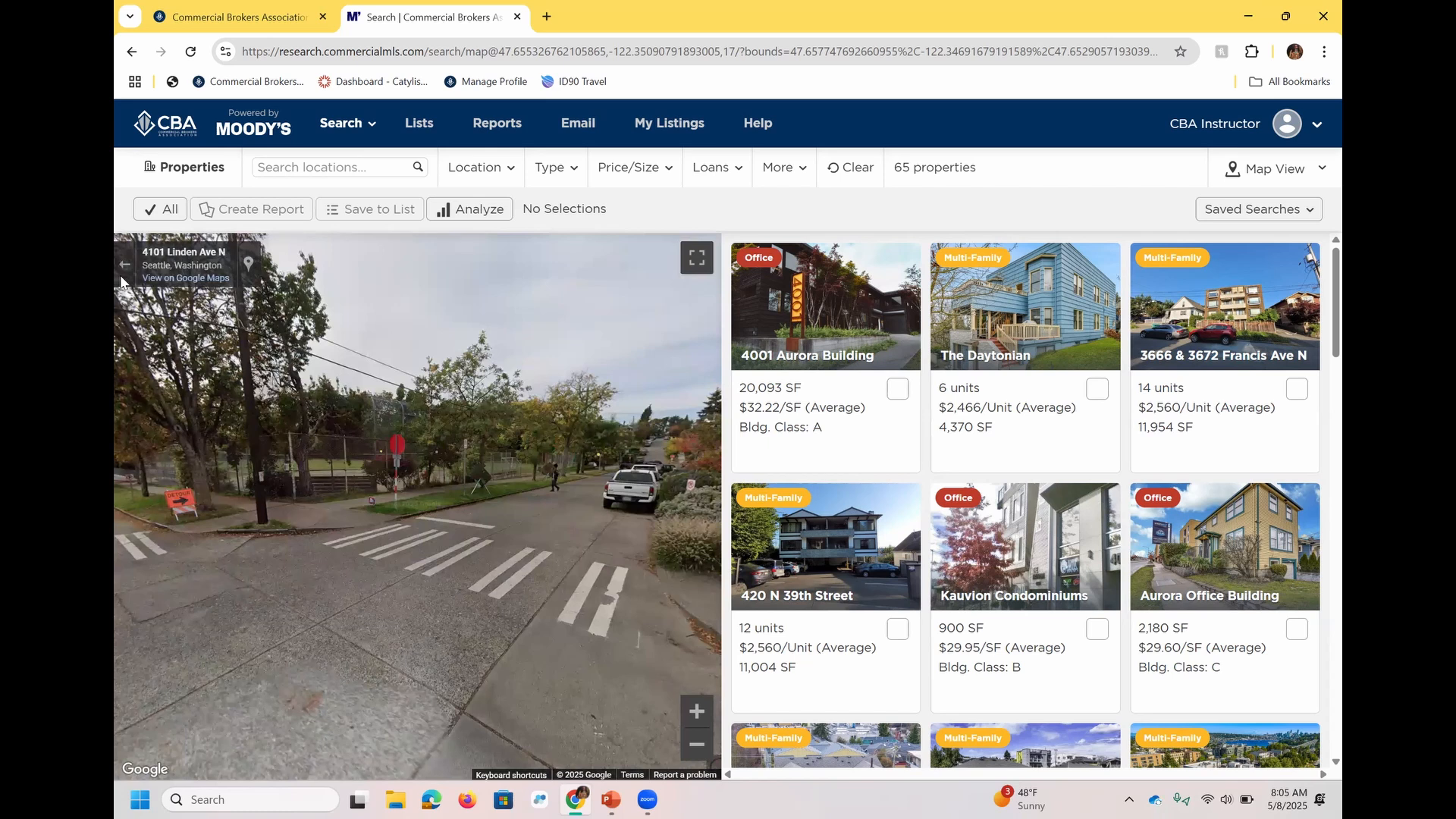
click(122, 267)
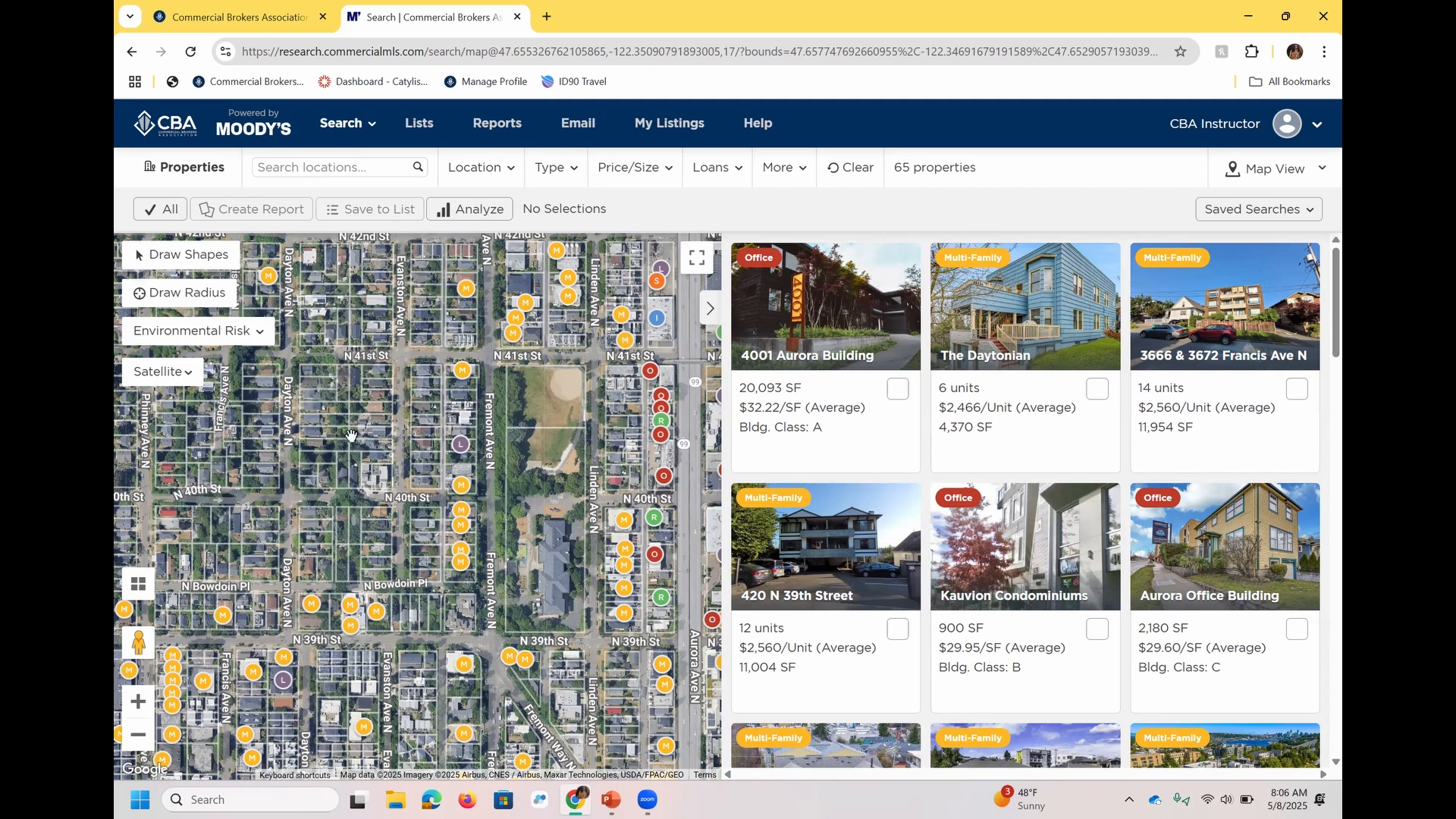
Draw a freehand search shape around the Wallingford area and apply it to the property search.
scroll(380, 441, down, 1)
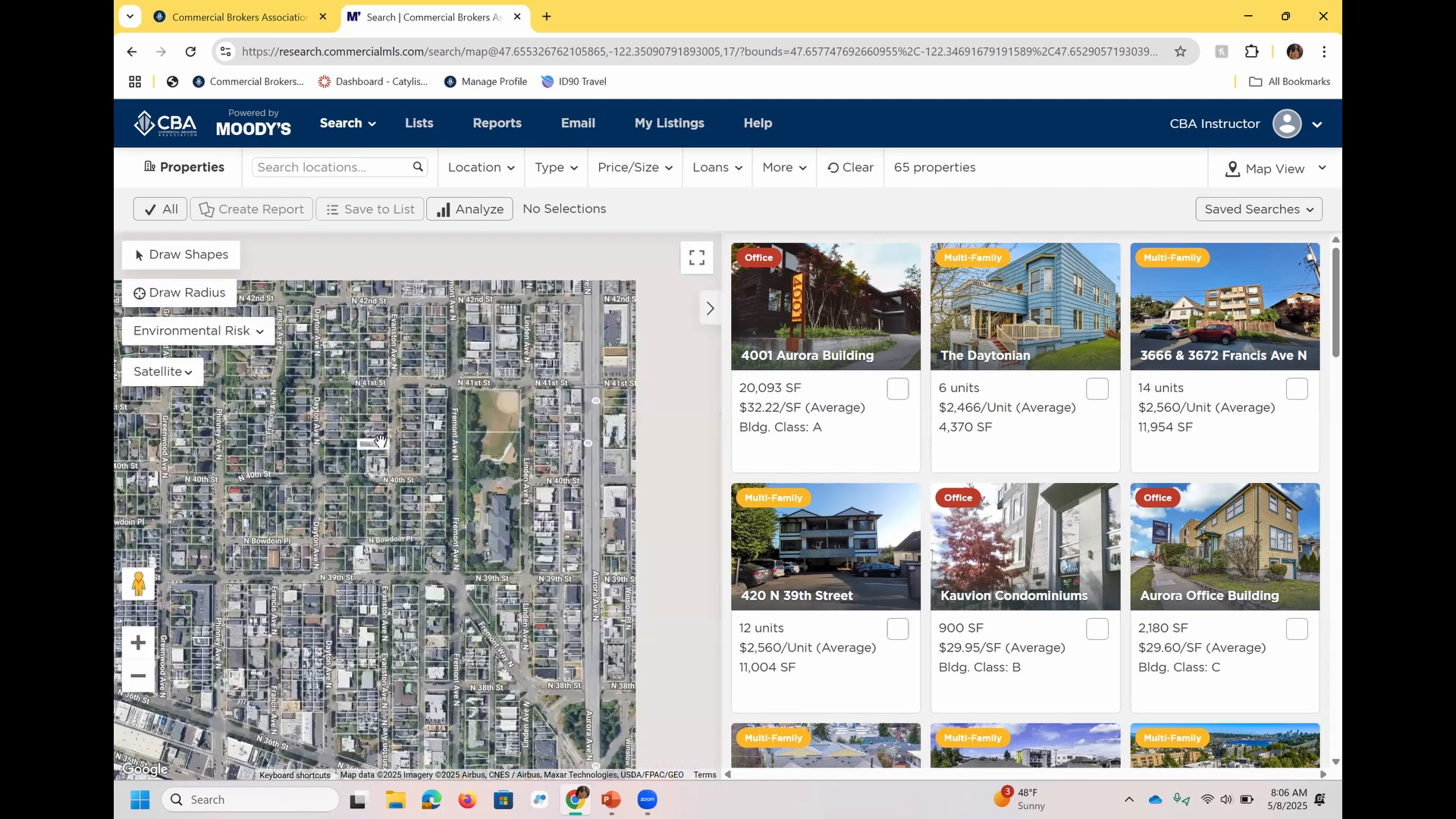
scroll(381, 441, down, 1)
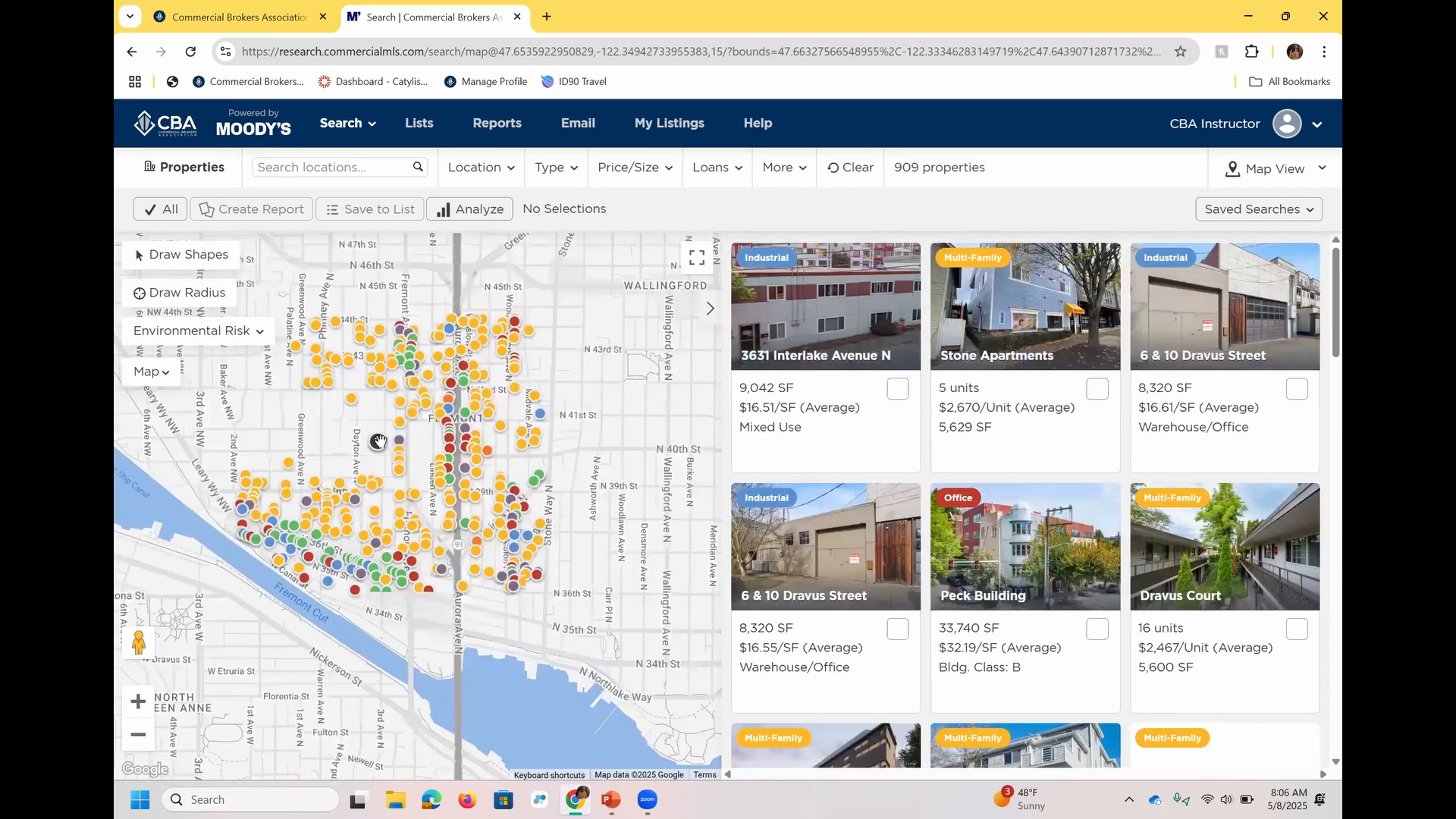
scroll(220, 267, down, 1)
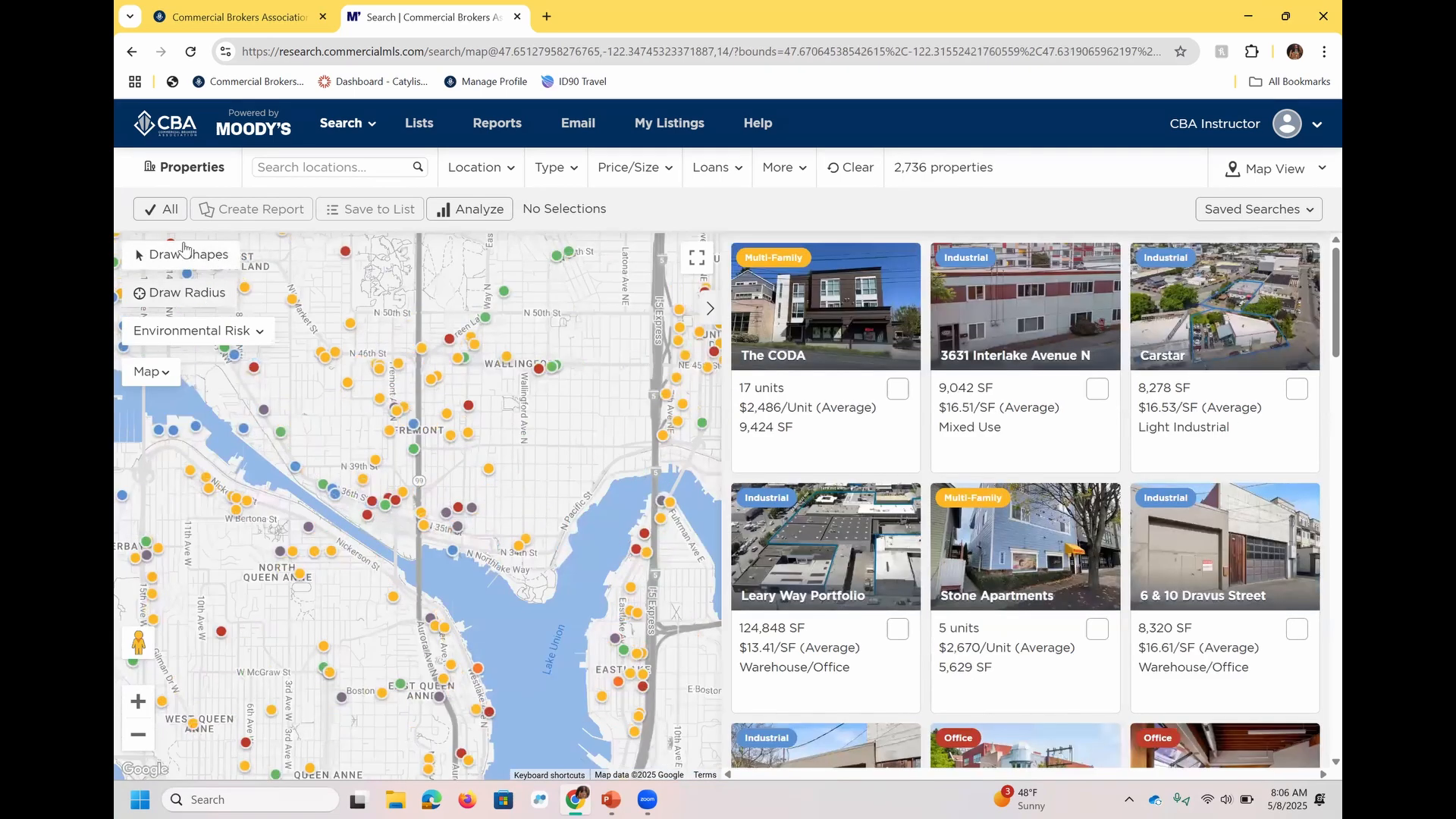
click(184, 247)
mouse_move(576, 281)
mouse_down()
mouse_move(524, 295)
mouse_move(528, 404)
mouse_move(670, 345)
mouse_move(568, 282)
mouse_up()
click(185, 265)
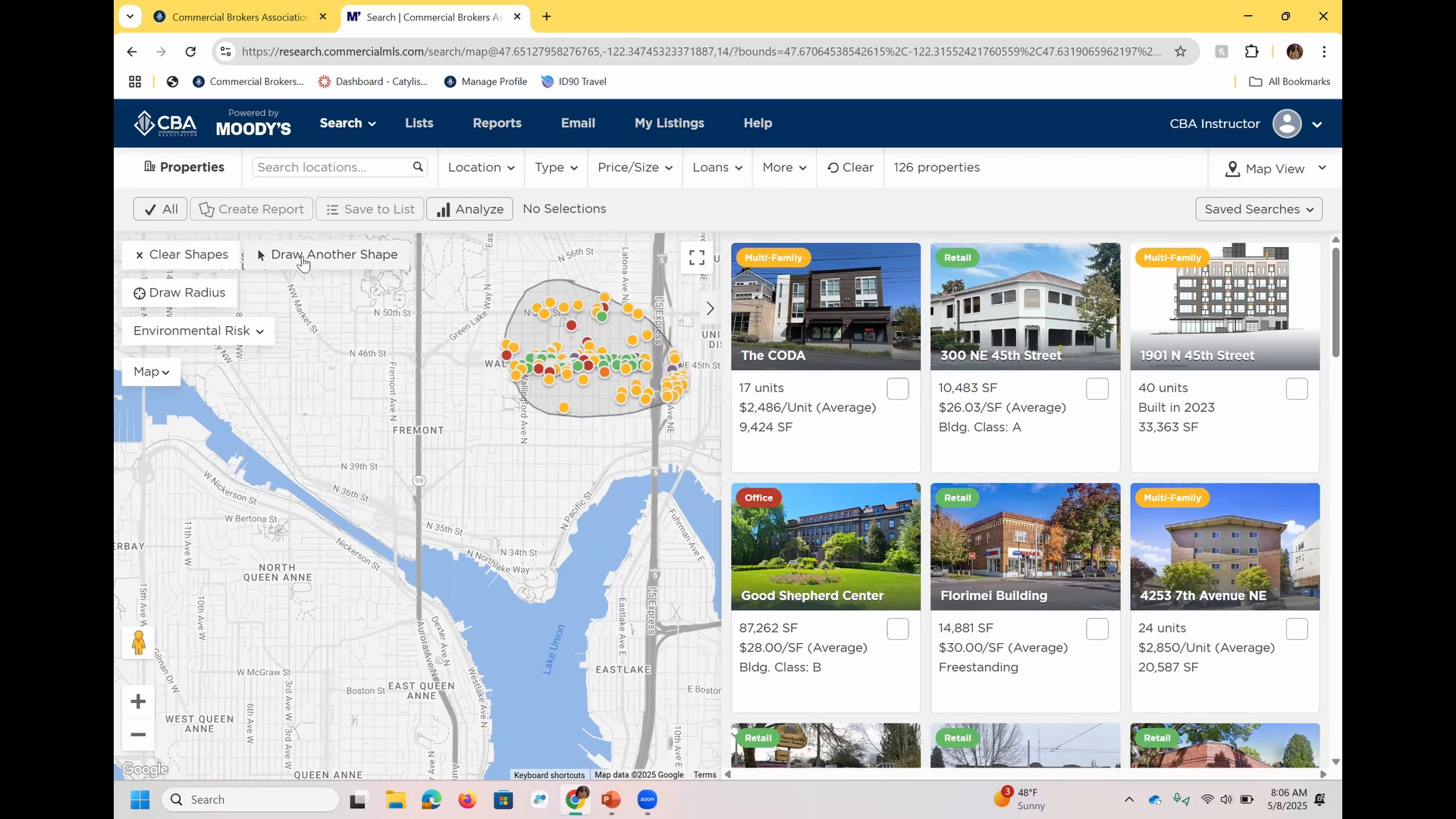
Apply a second freehand search shape northwest of Fremont beside the ship canal, and clear all drawn shapes.
click(302, 261)
mouse_move(332, 365)
mouse_down()
mouse_move(267, 369)
mouse_move(243, 458)
mouse_move(328, 390)
mouse_move(332, 370)
mouse_up()
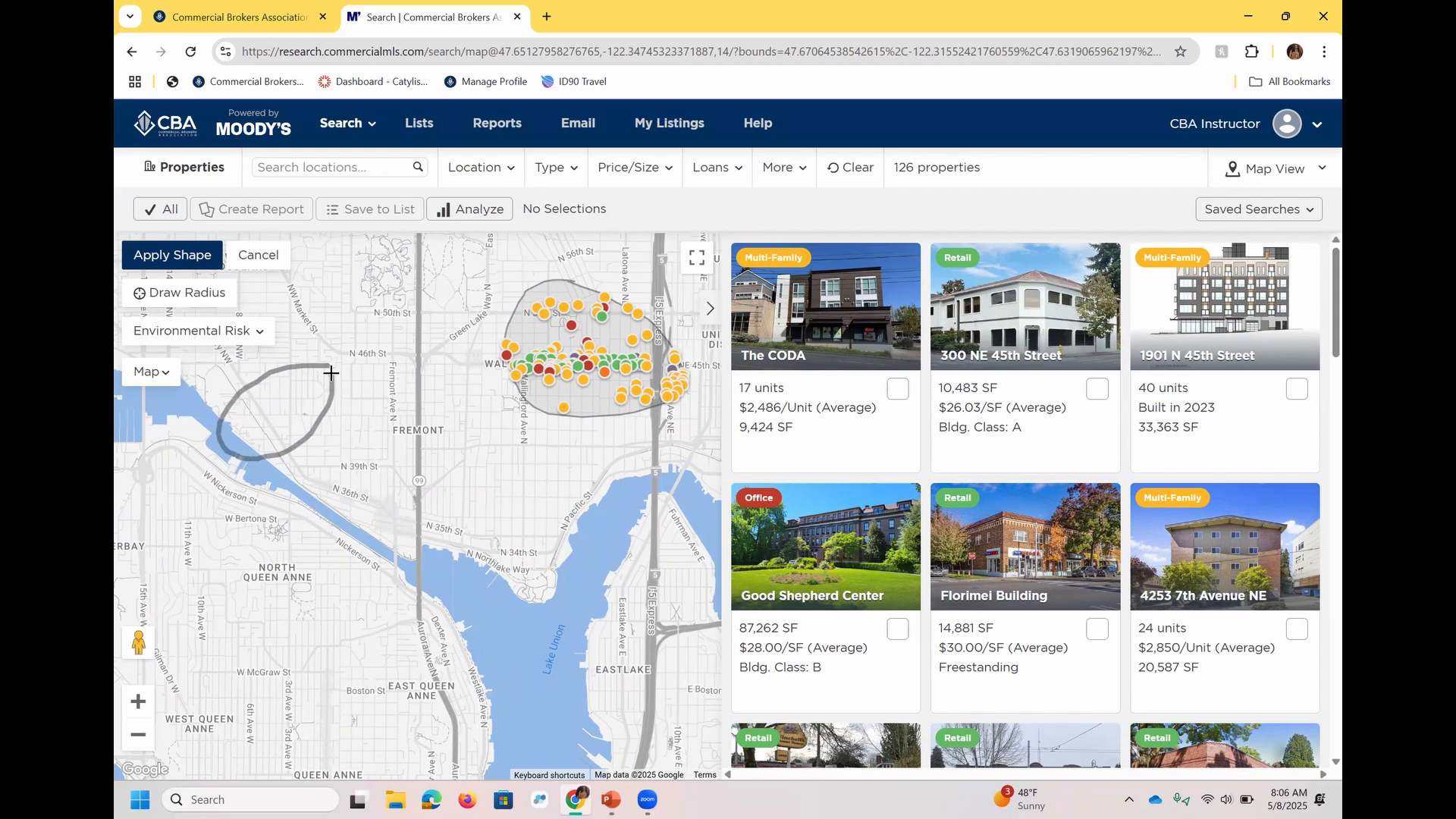
click(176, 257)
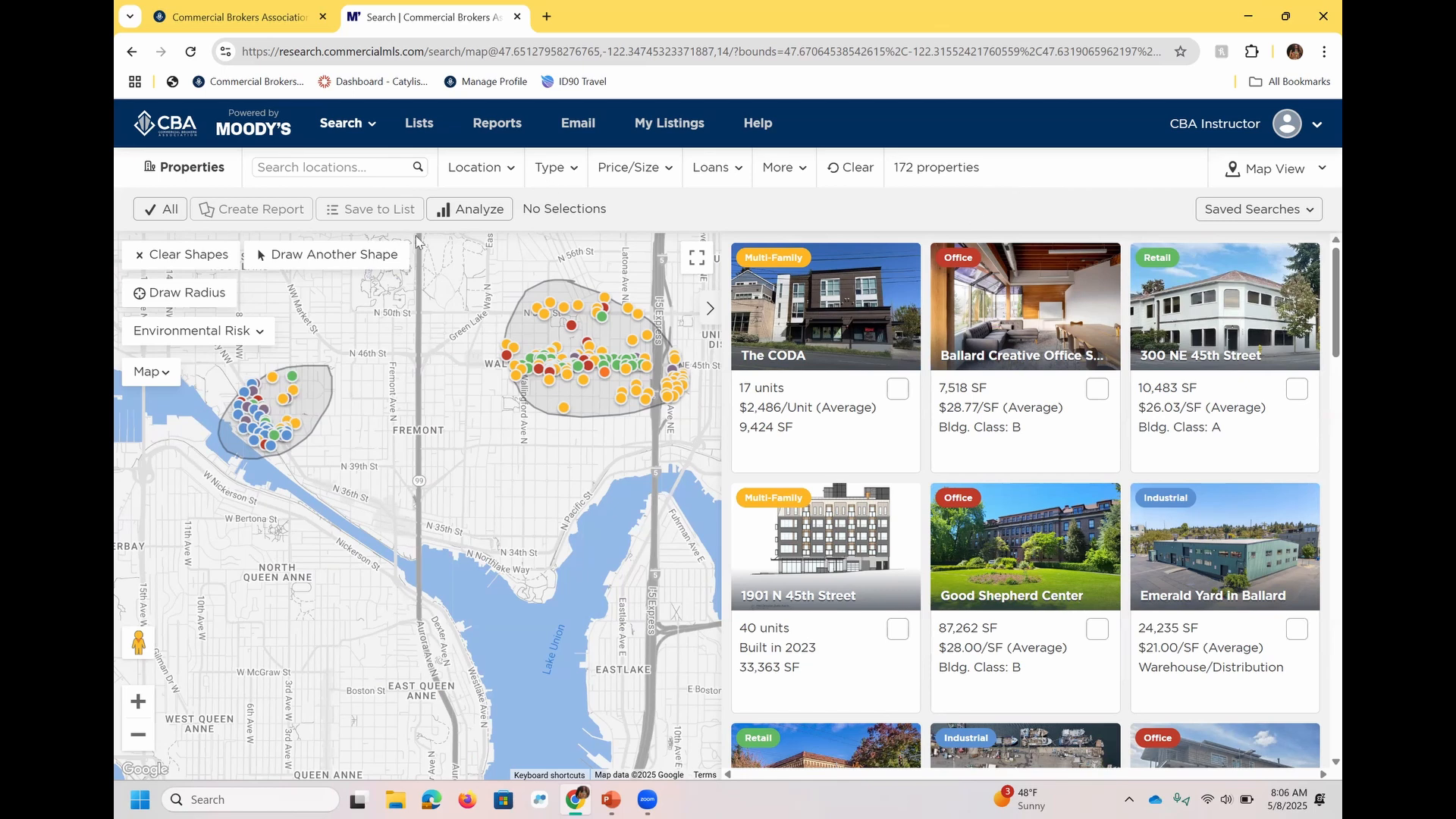
click(200, 270)
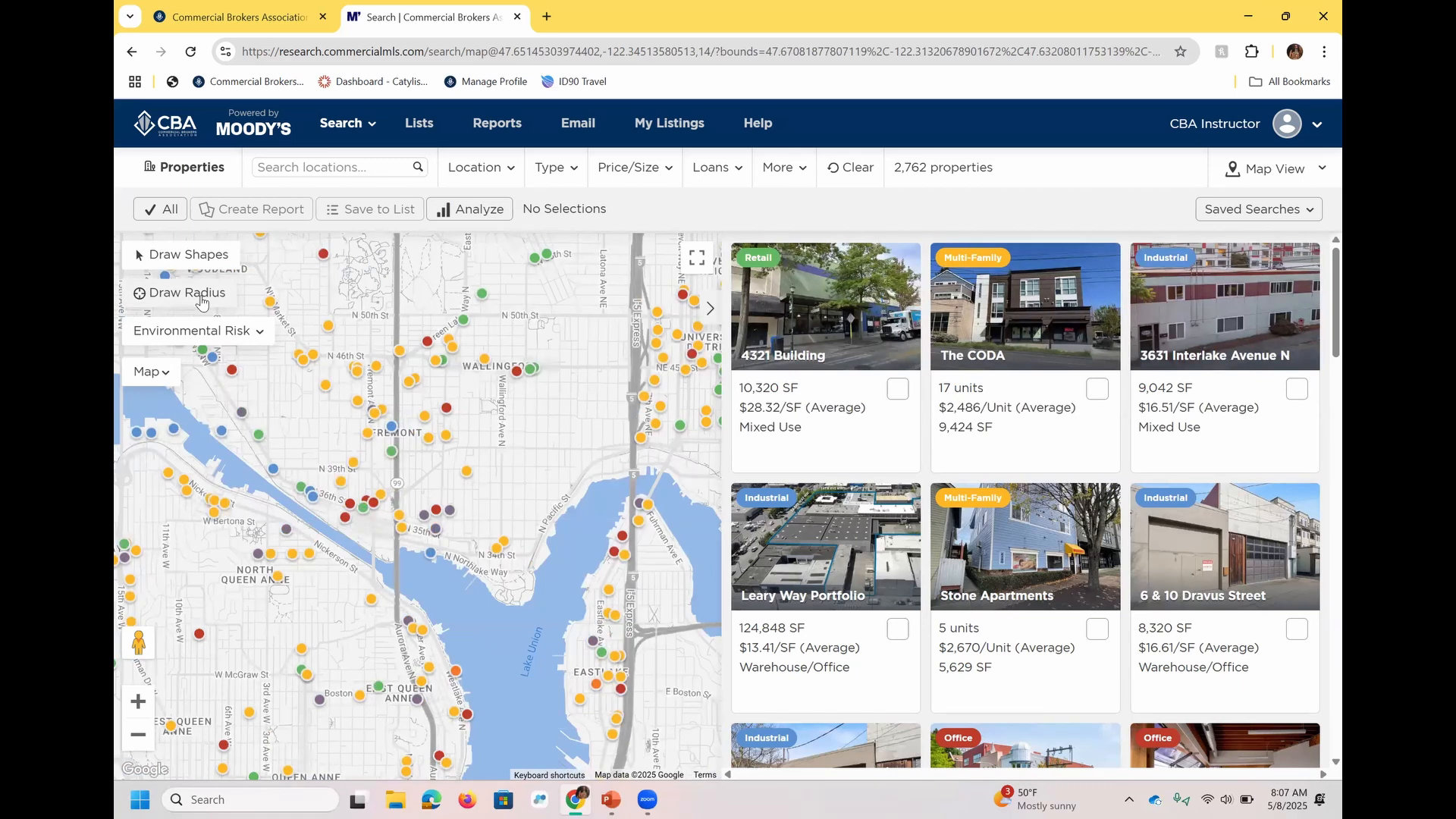
Apply a 0.50 mi search radius centered on the Wallingford area.
click(201, 300)
click(504, 397)
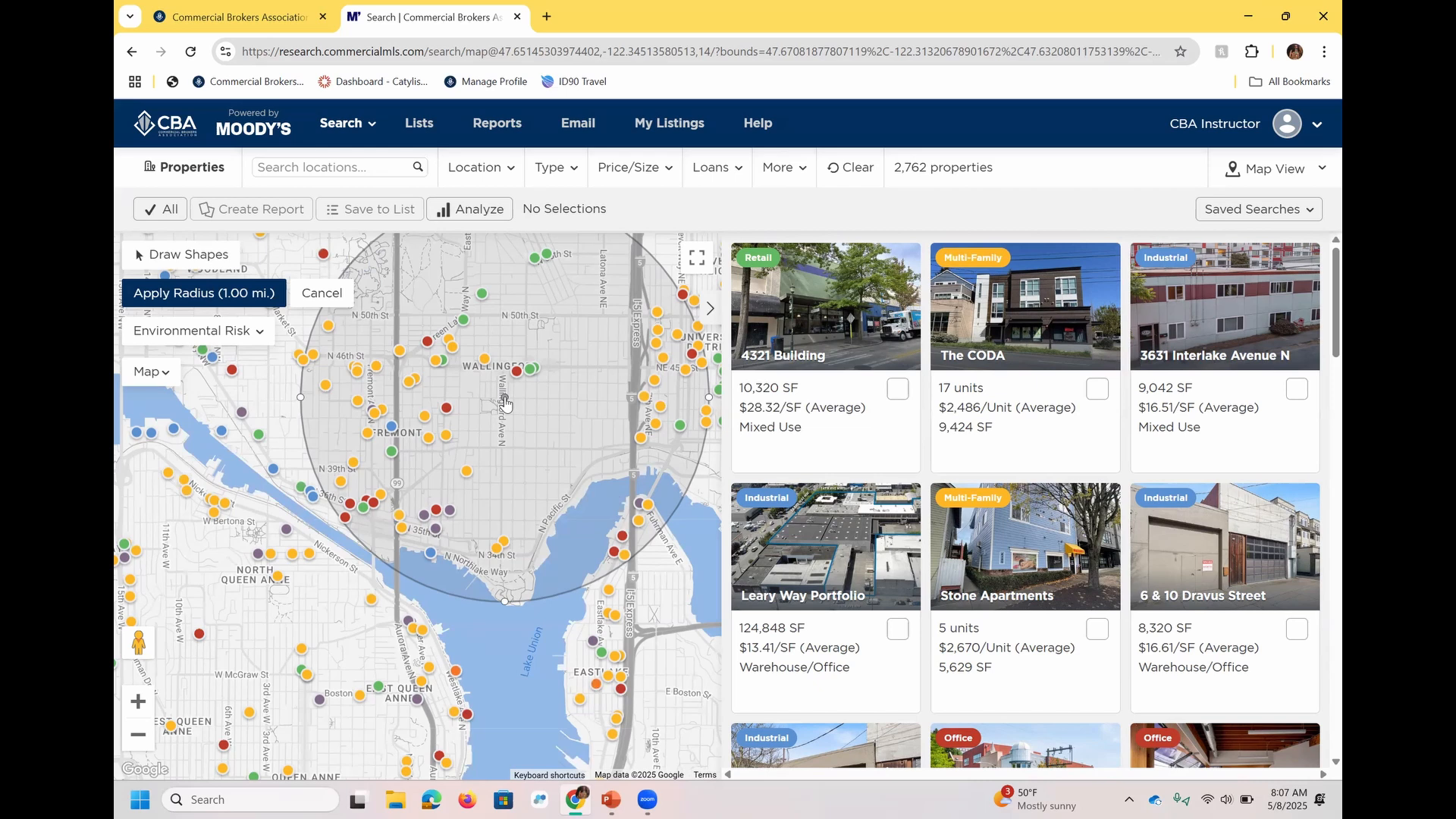
drag(502, 597, 519, 493)
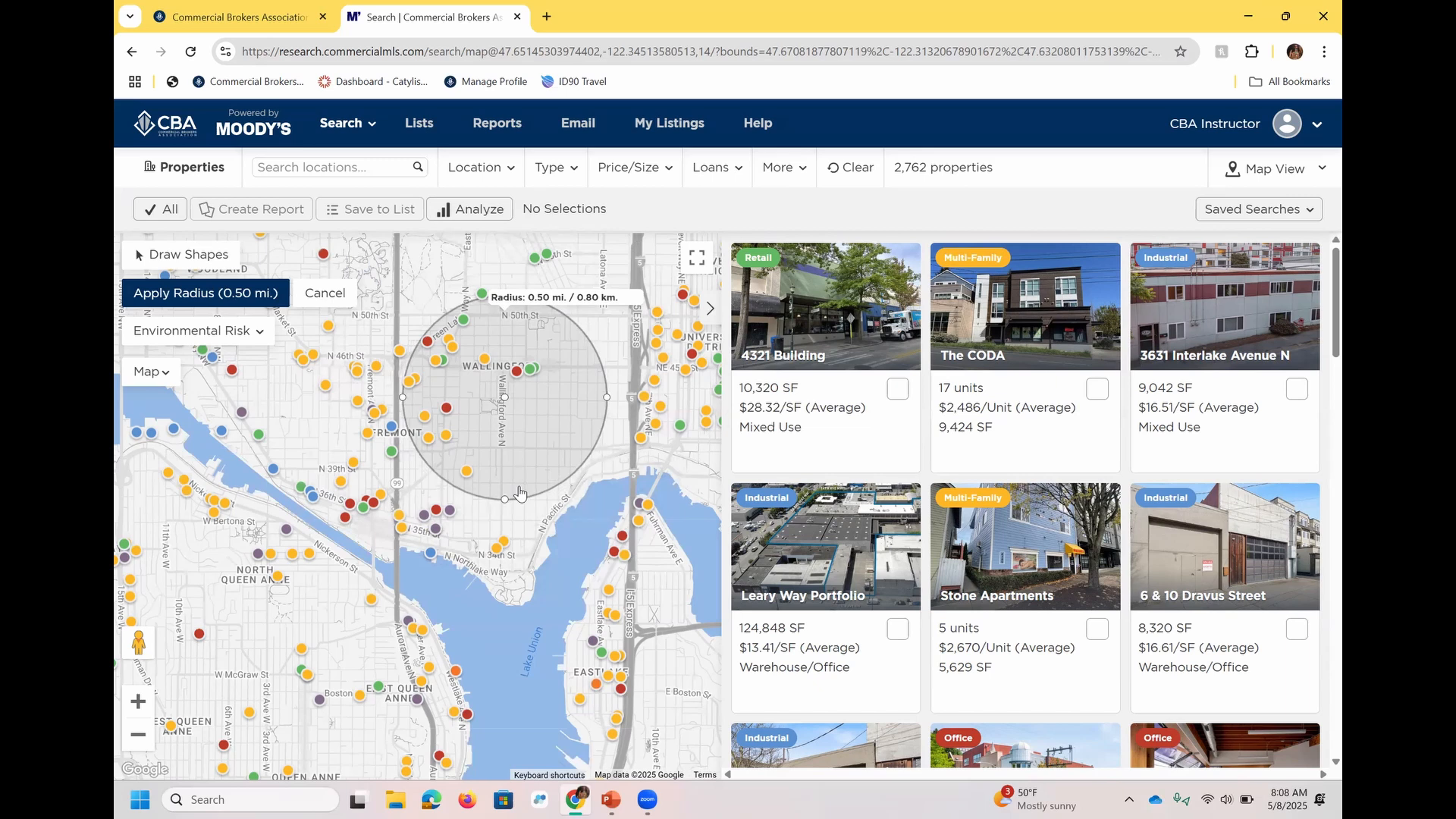
click(262, 303)
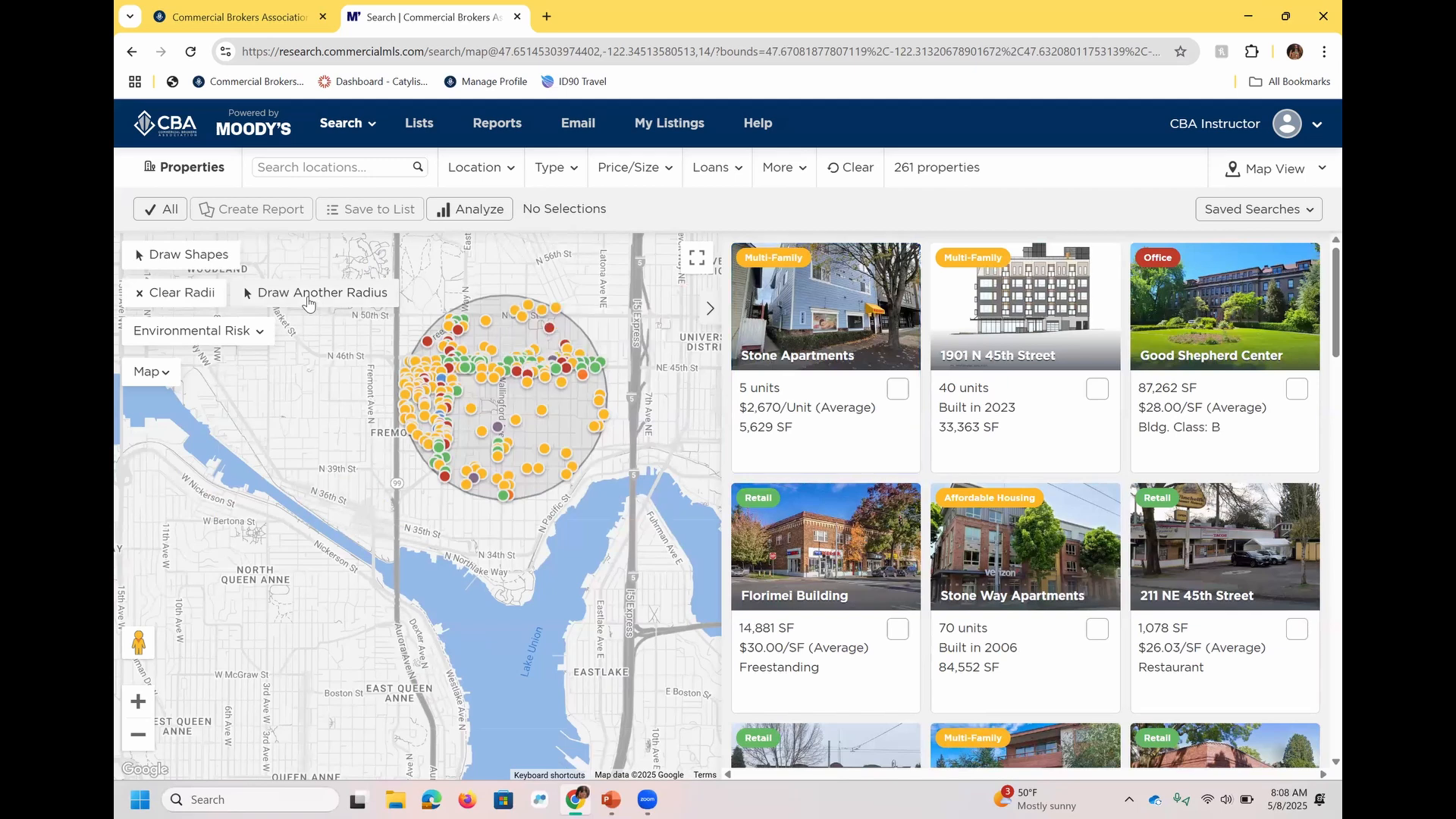
Add and apply a second search radius of 0.25 mi over North Queen Anne.
click(307, 299)
click(262, 599)
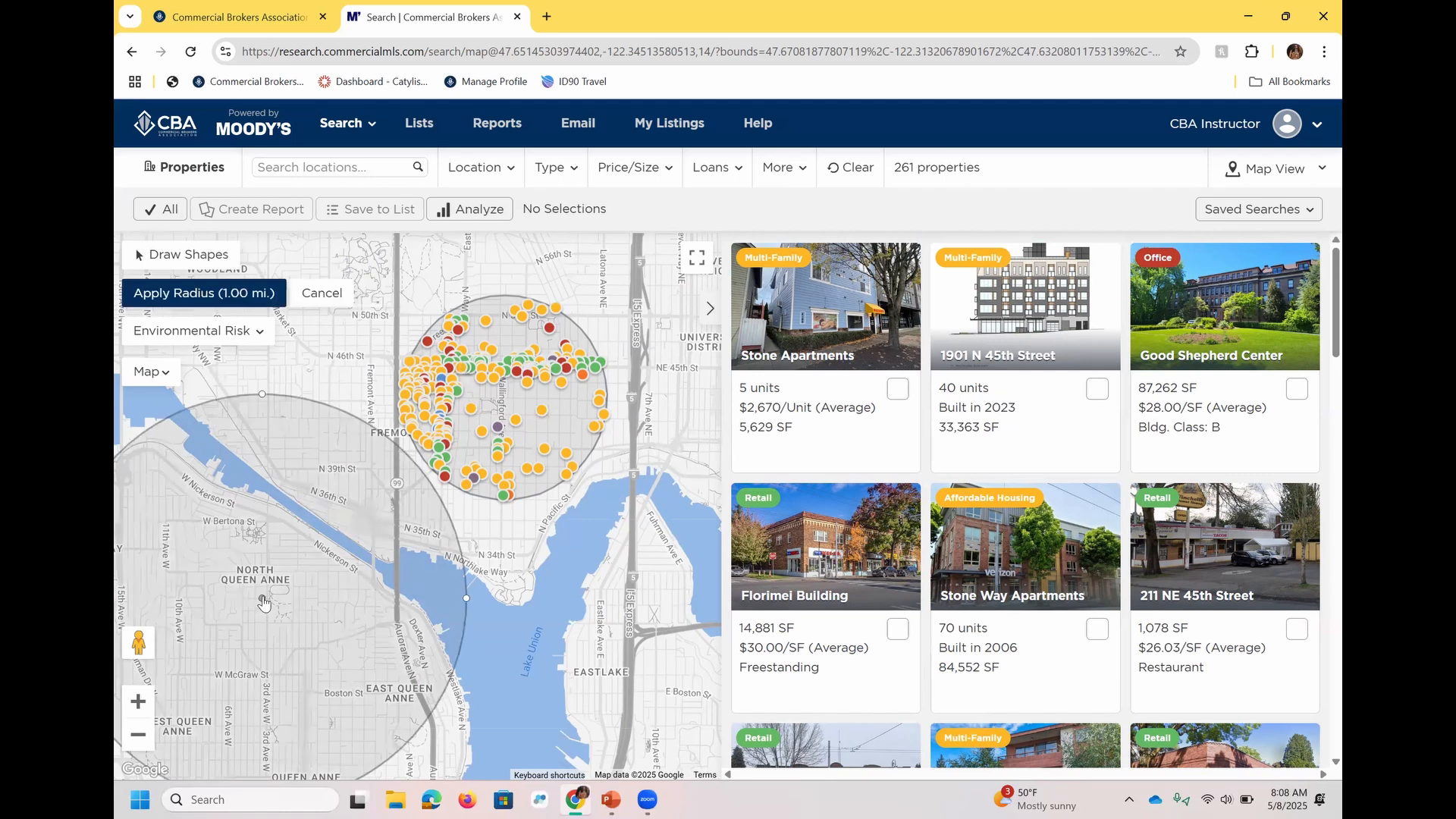
drag(462, 589, 297, 611)
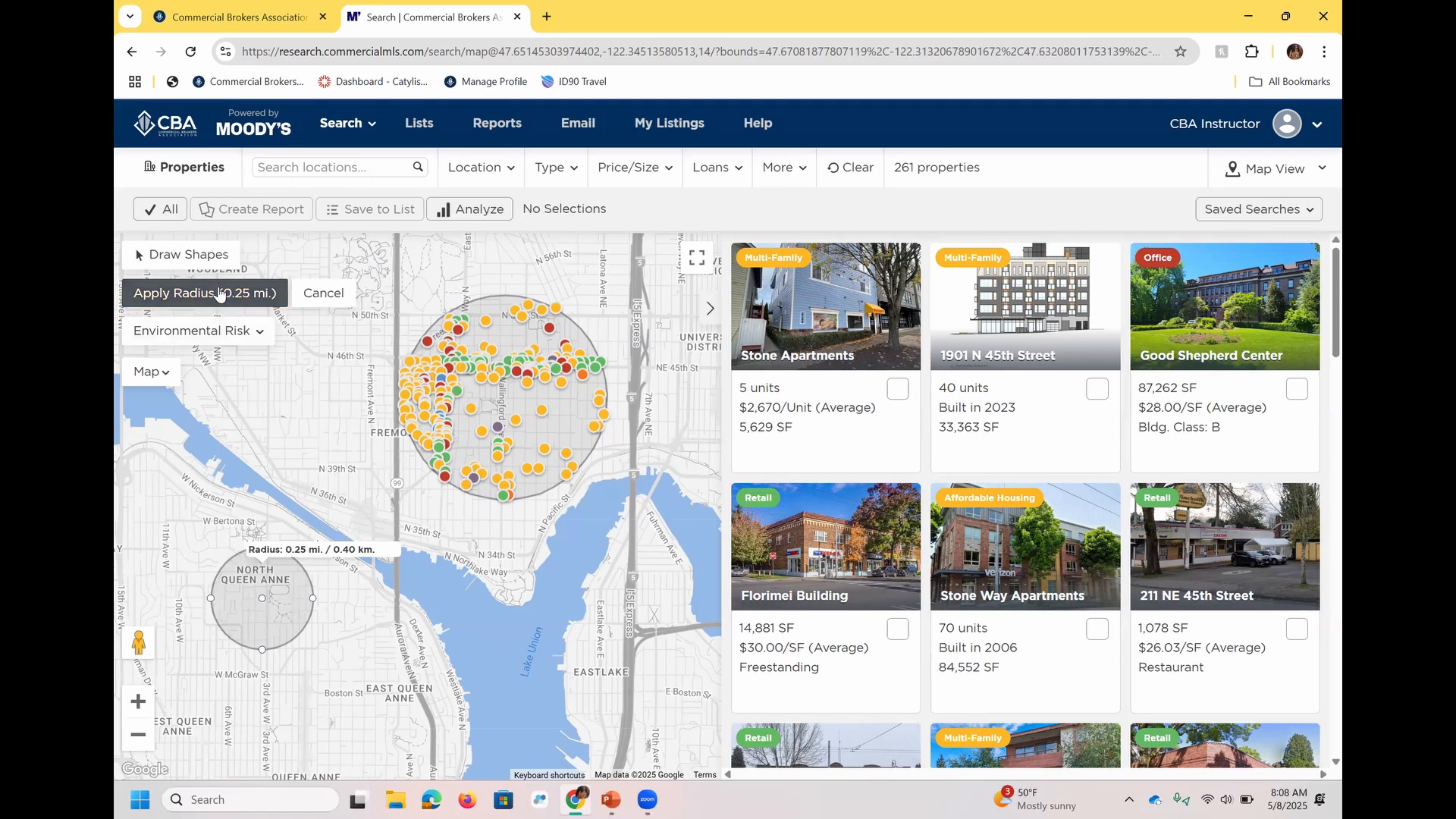
click(219, 295)
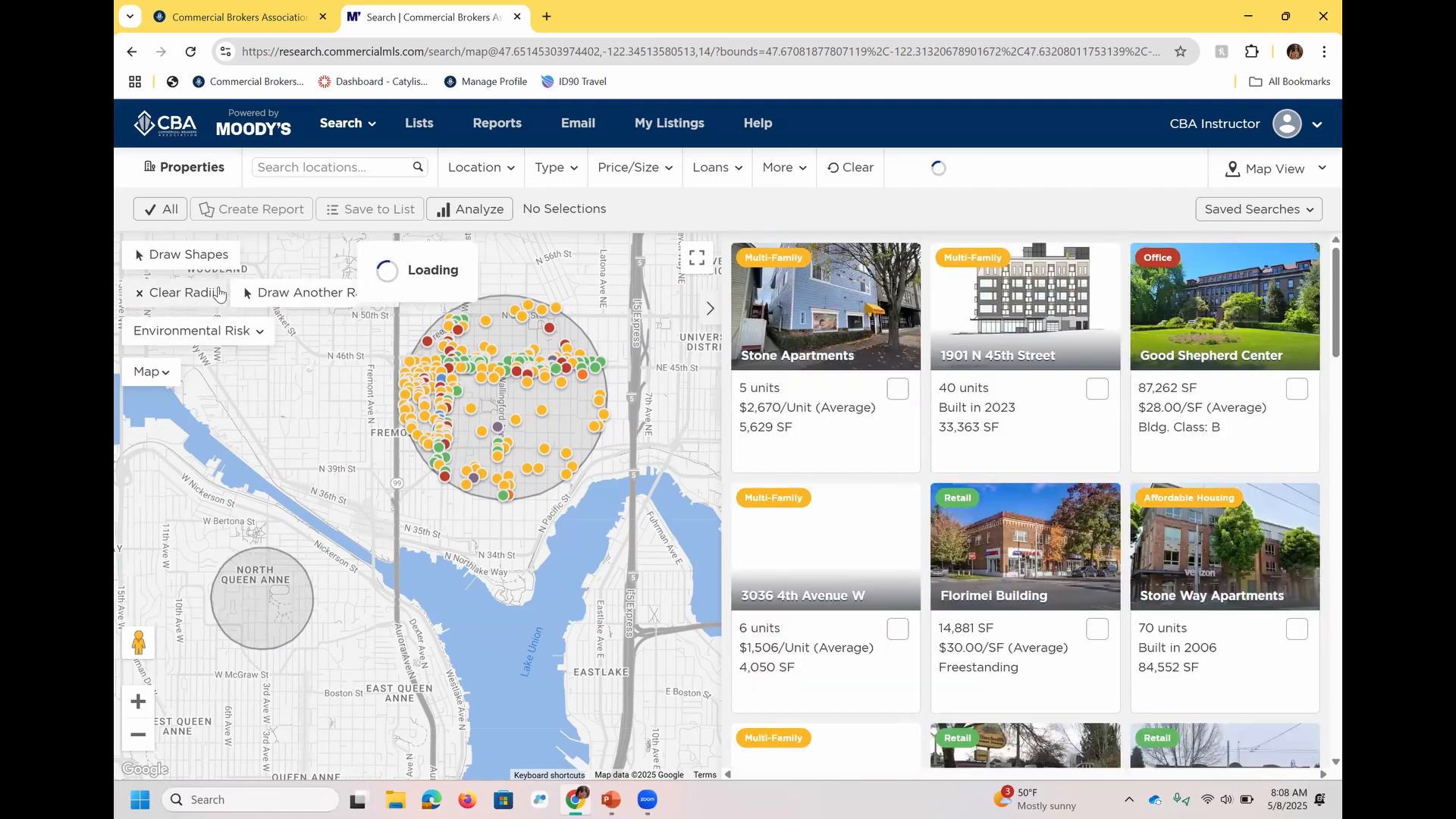
Clear the search radii and expand the map search area from Seattle to the wider western Washington region.
click(180, 299)
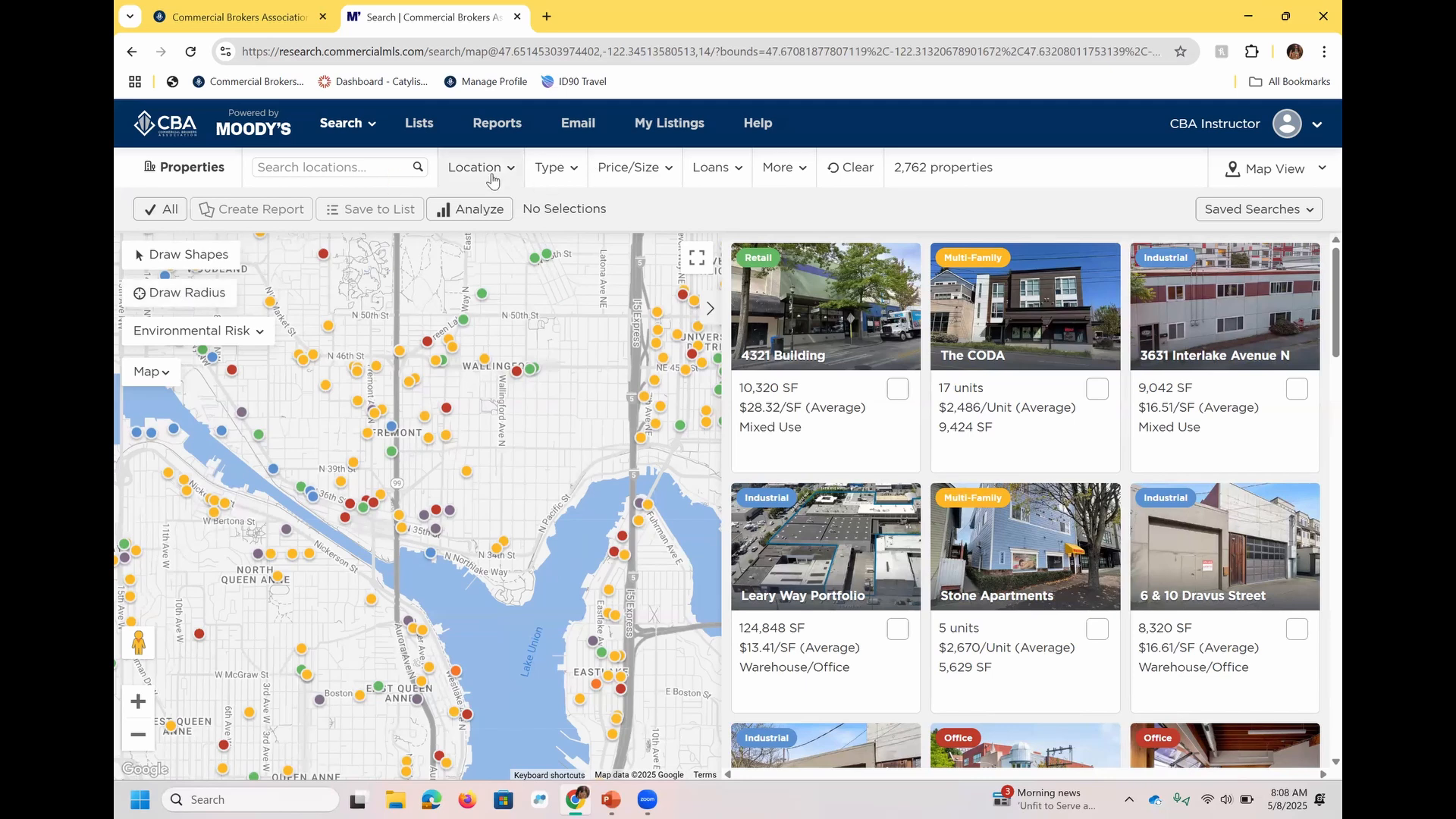
scroll(476, 590, down, 1)
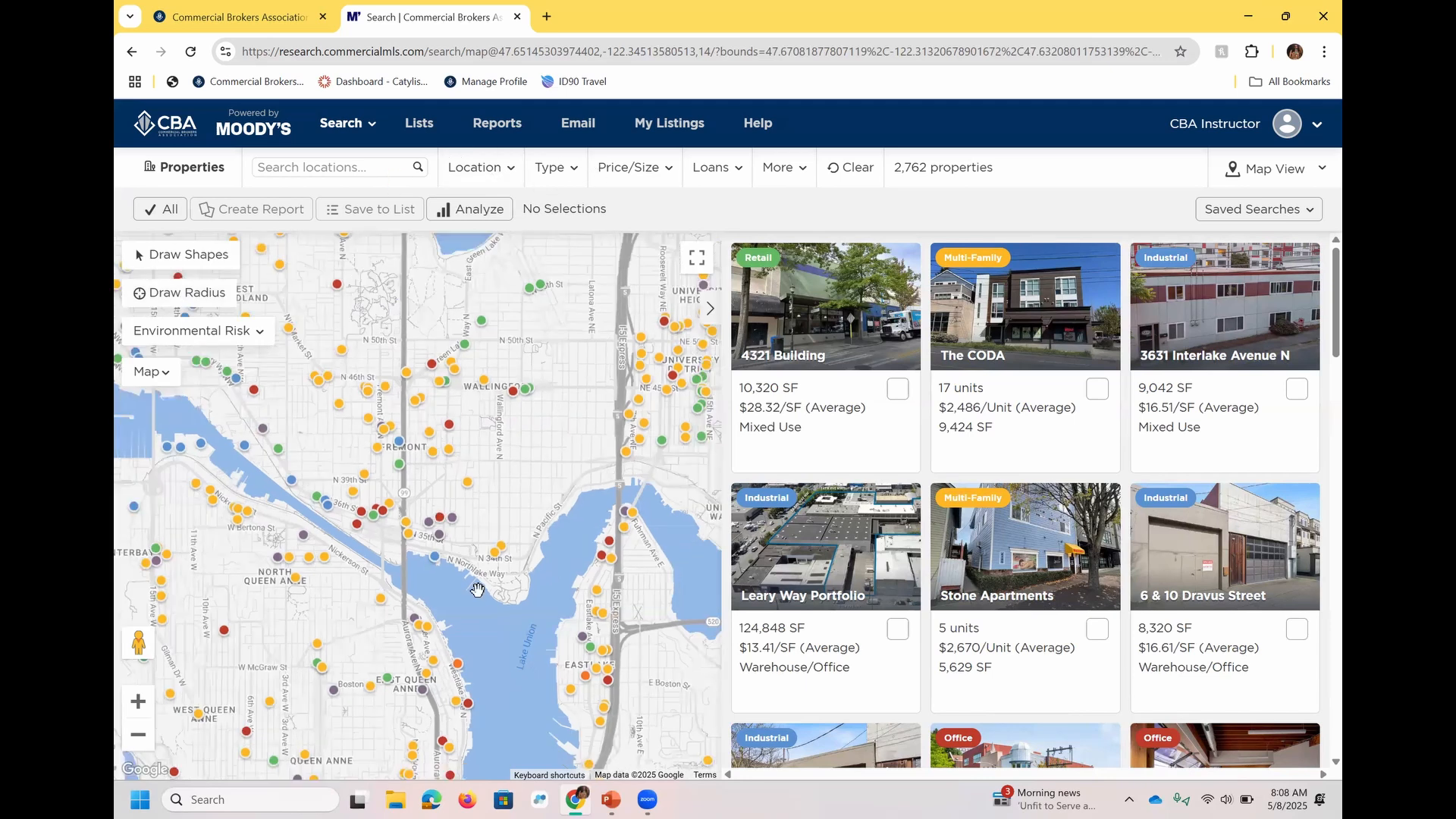
scroll(477, 589, down, 3)
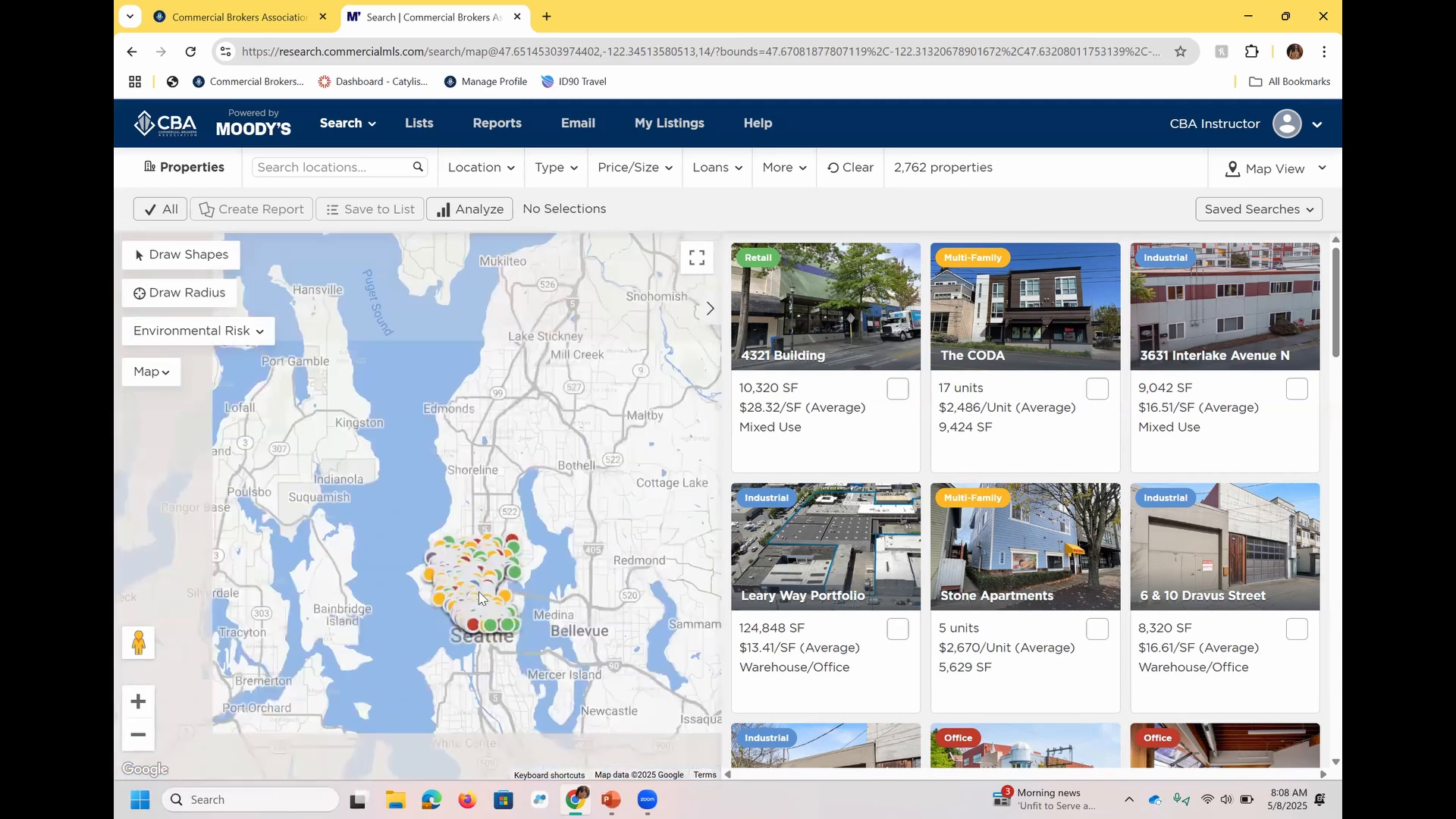
scroll(478, 597, down, 3)
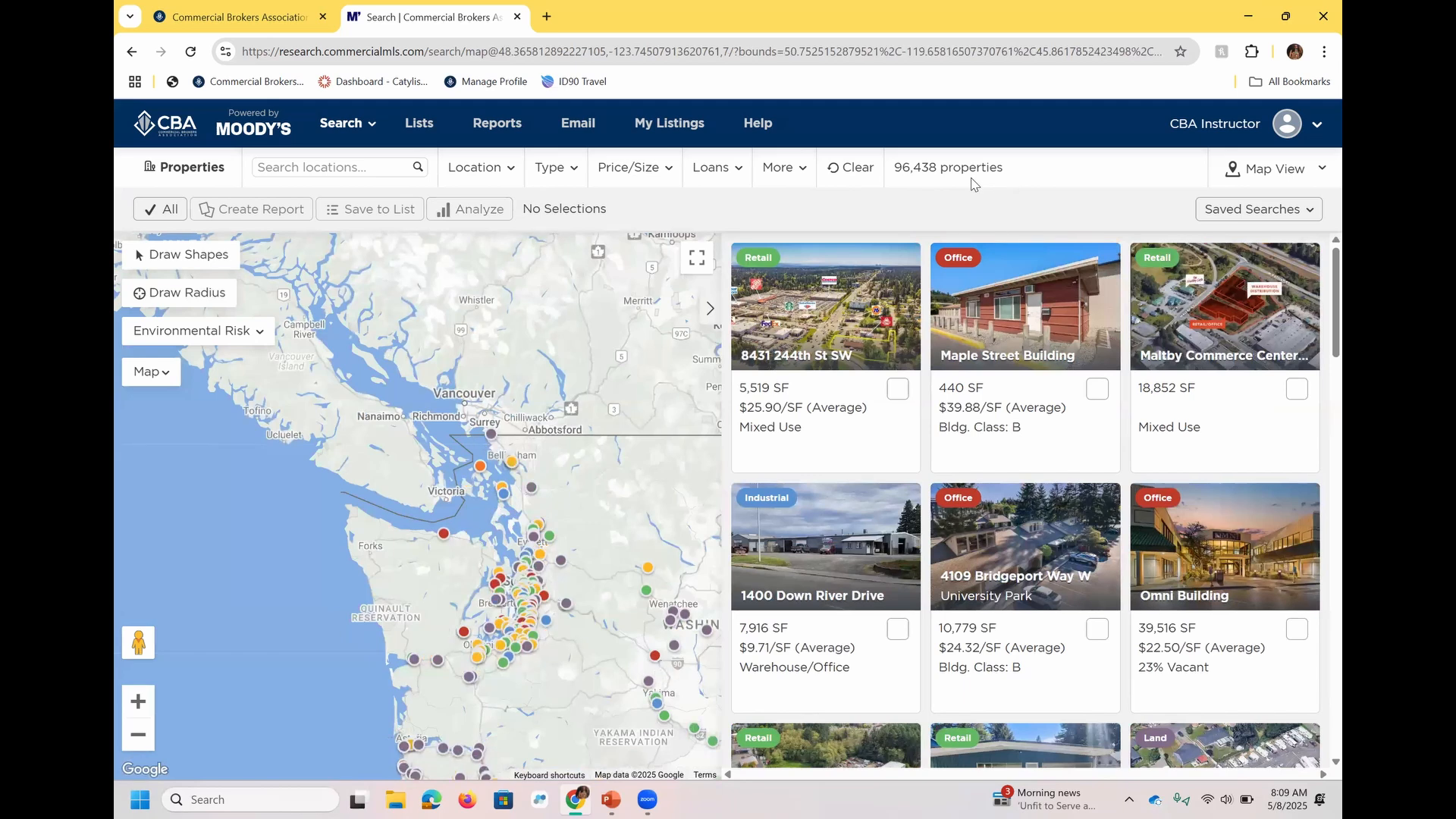
Filter the property search by the location Seattle, WA.
click(483, 180)
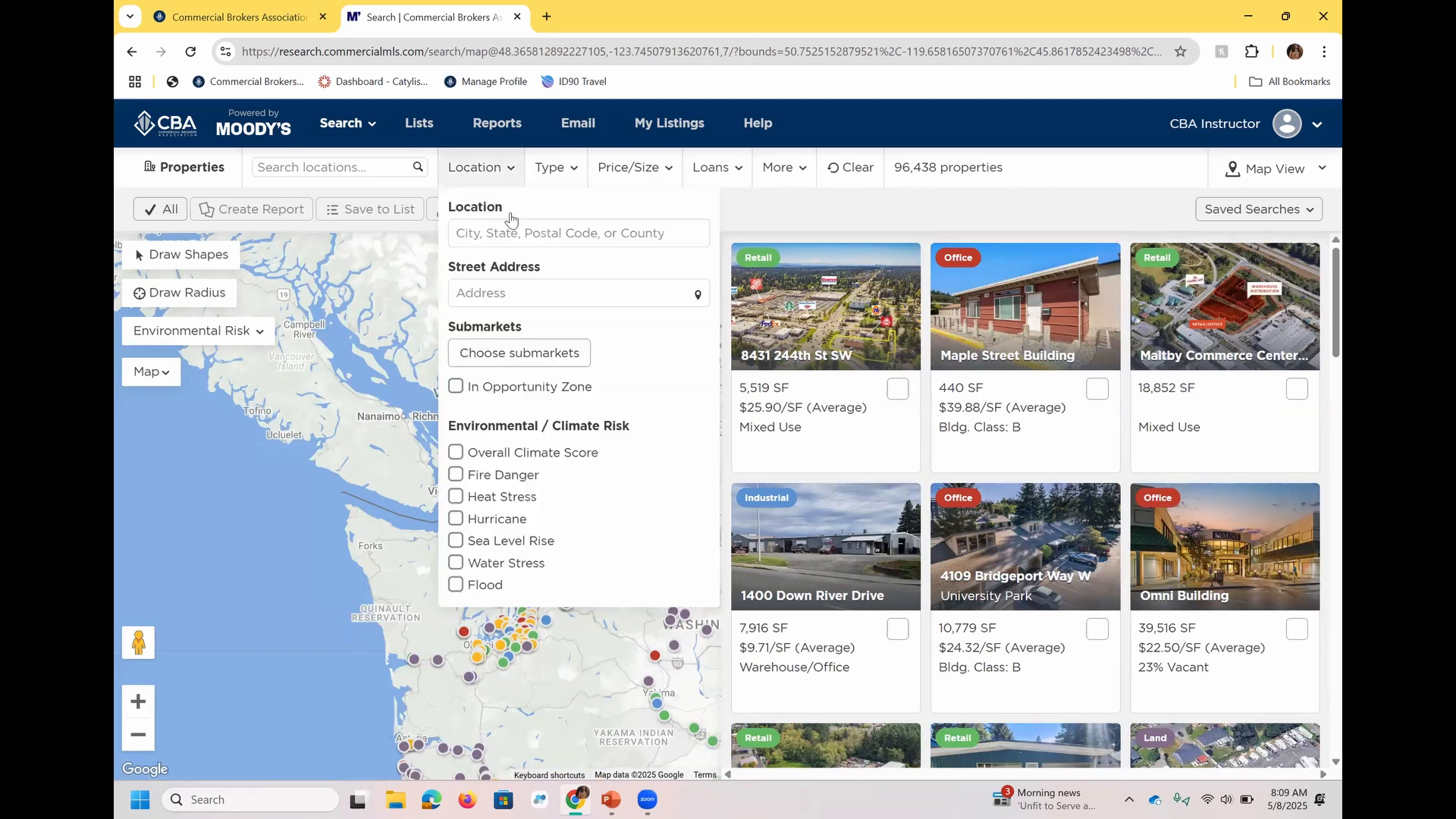
click(466, 242)
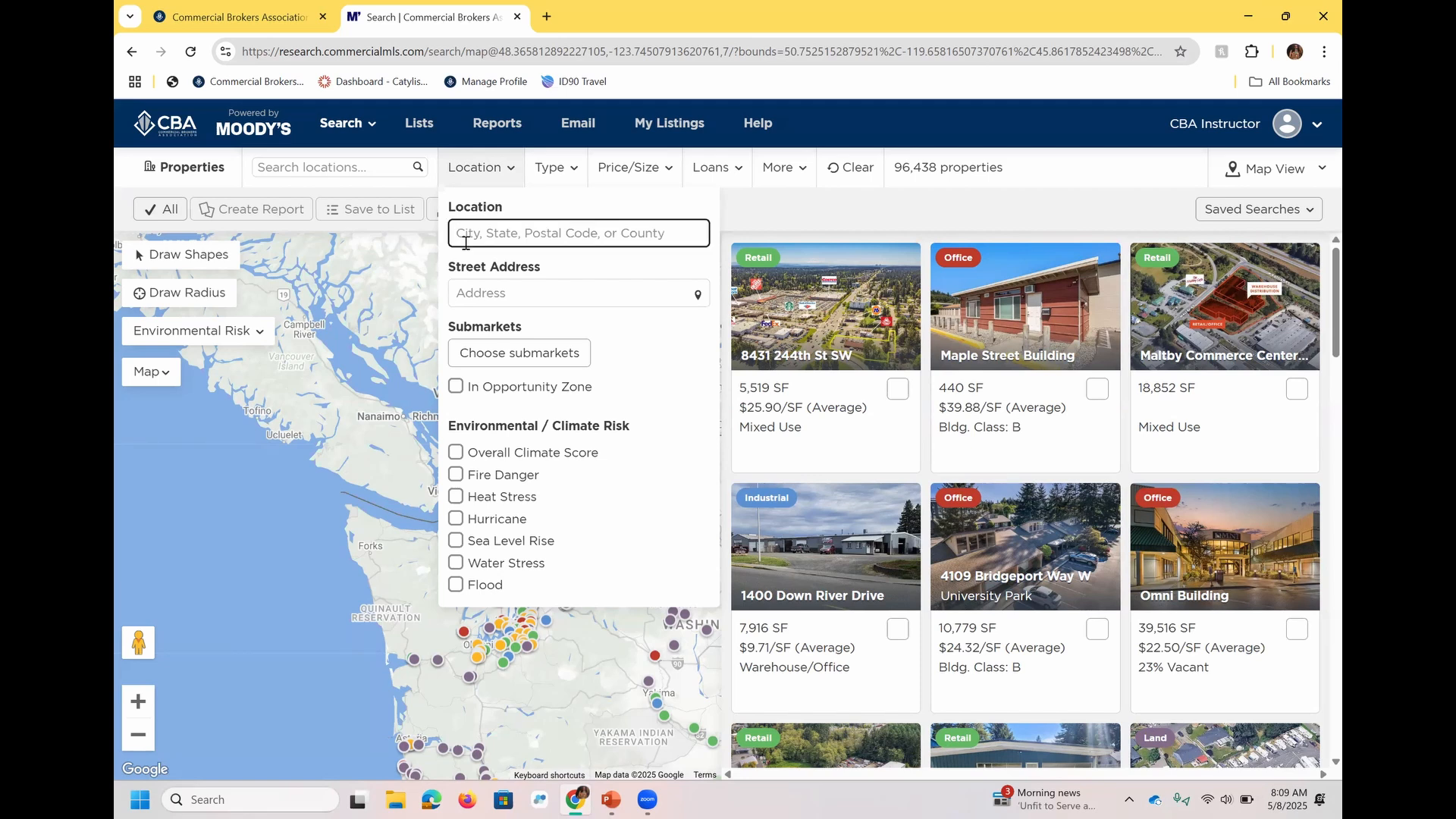
text(seattle)
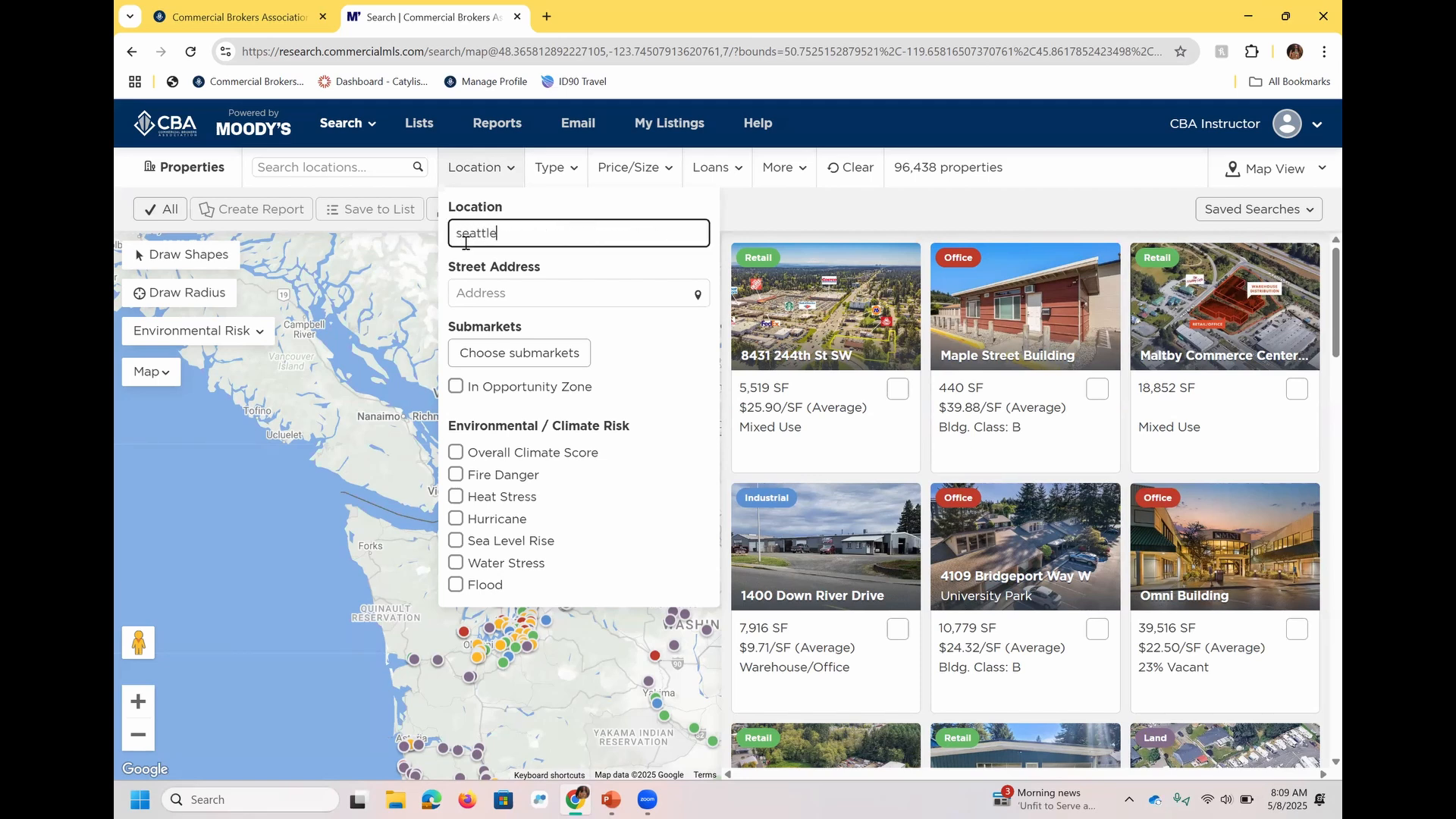
click(513, 266)
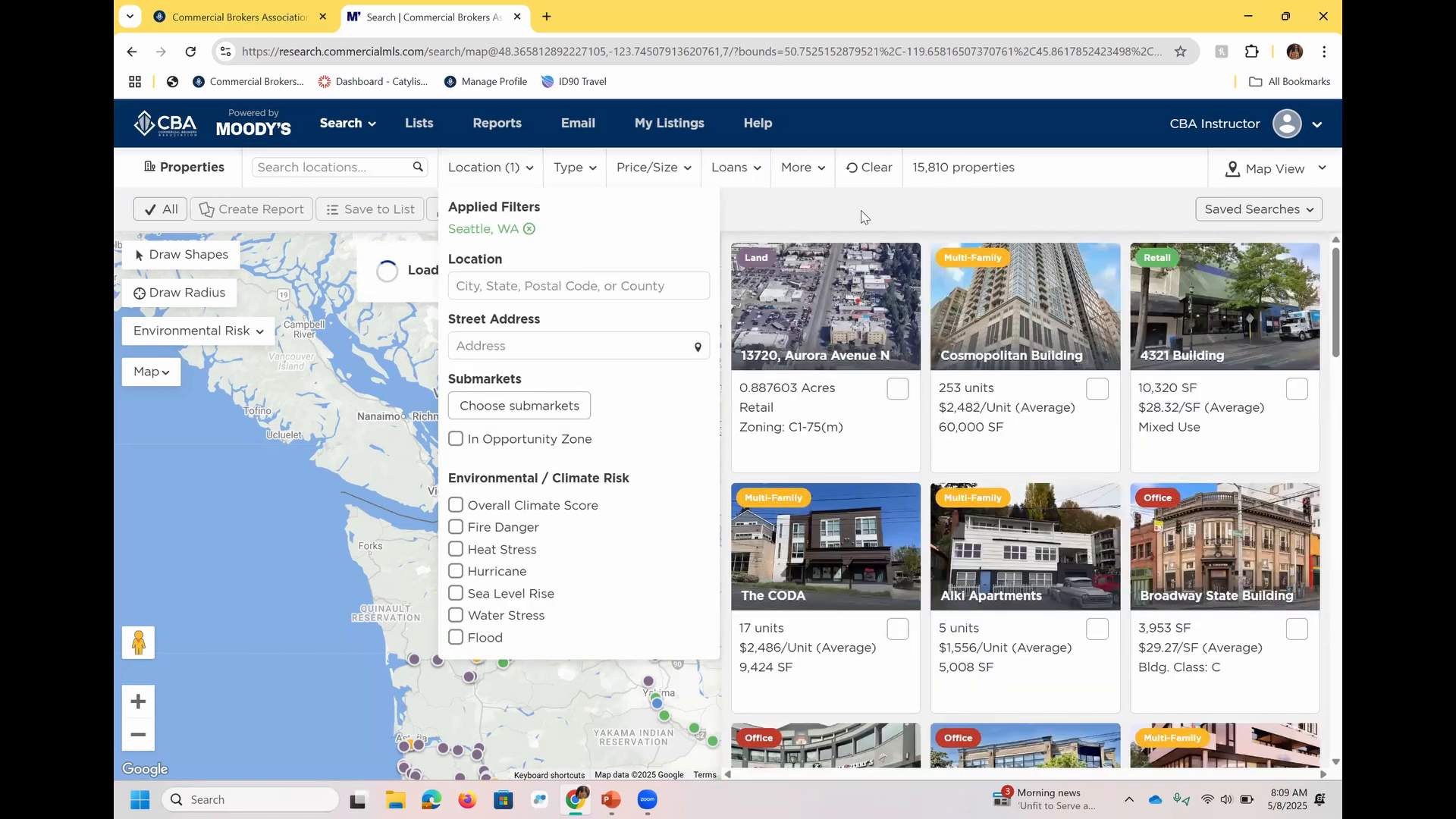
click(862, 217)
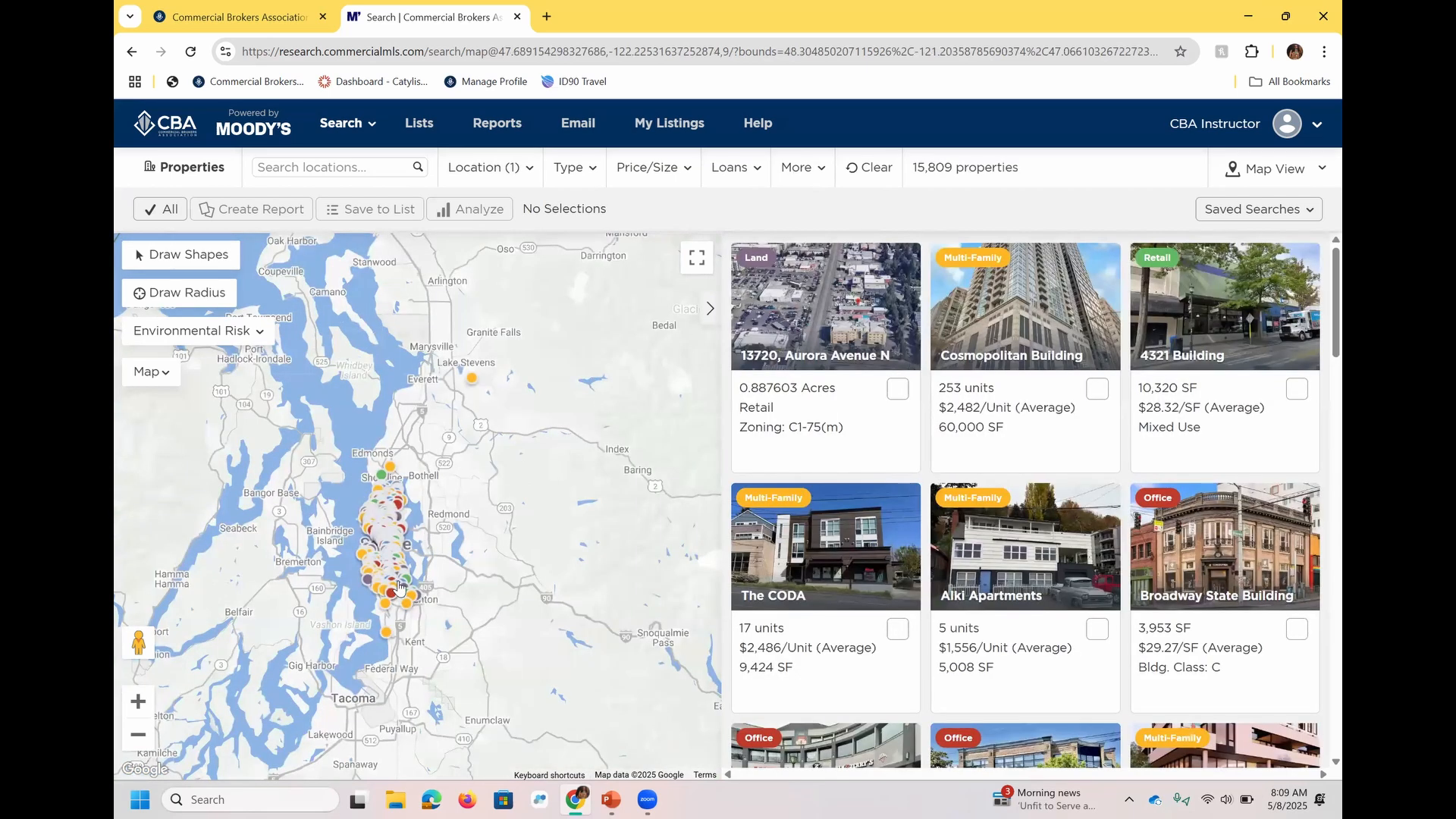
Add Kent, WA as a second location filter alongside Seattle.
click(489, 178)
click(549, 285)
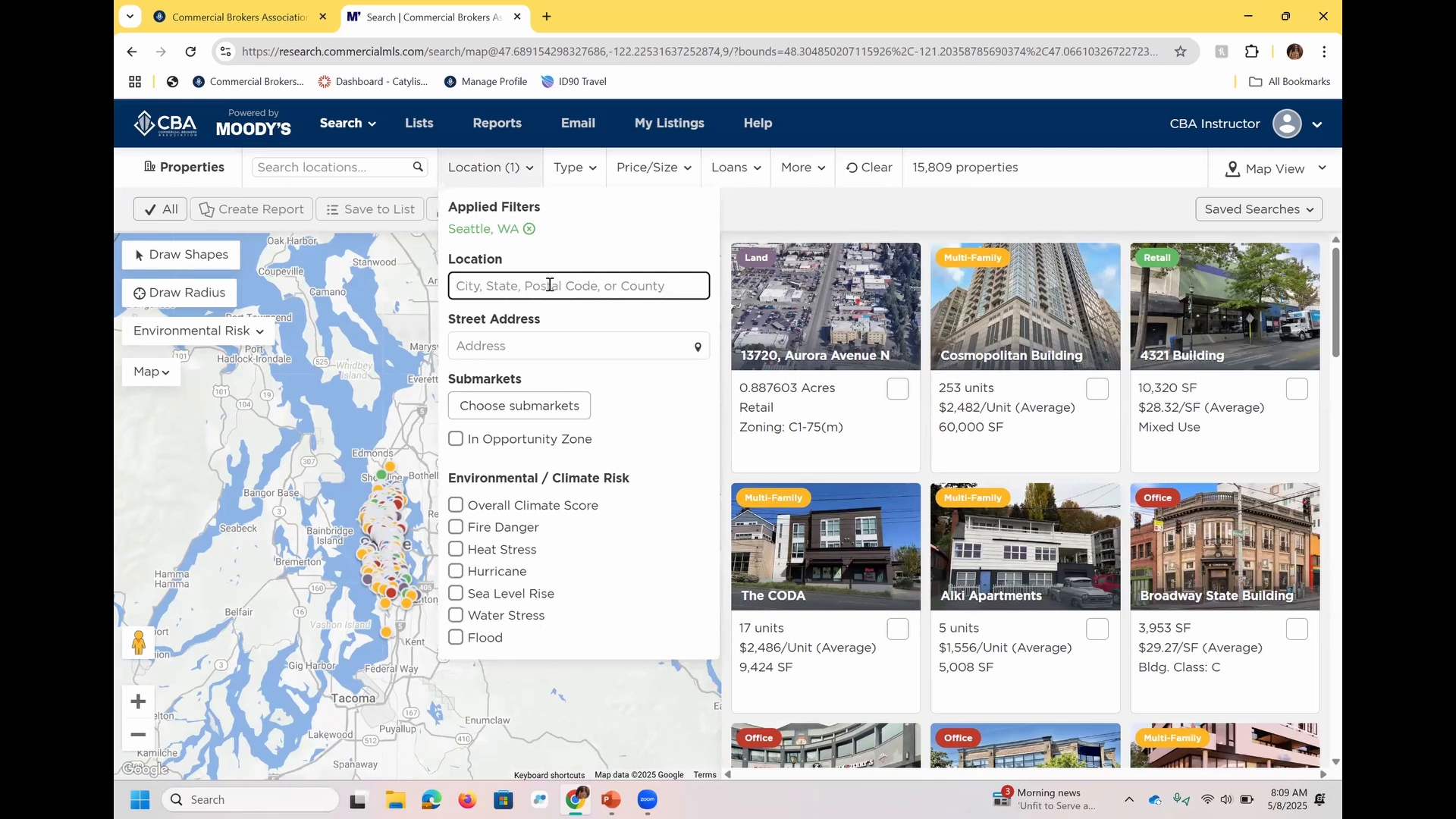
text(kent)
click(529, 315)
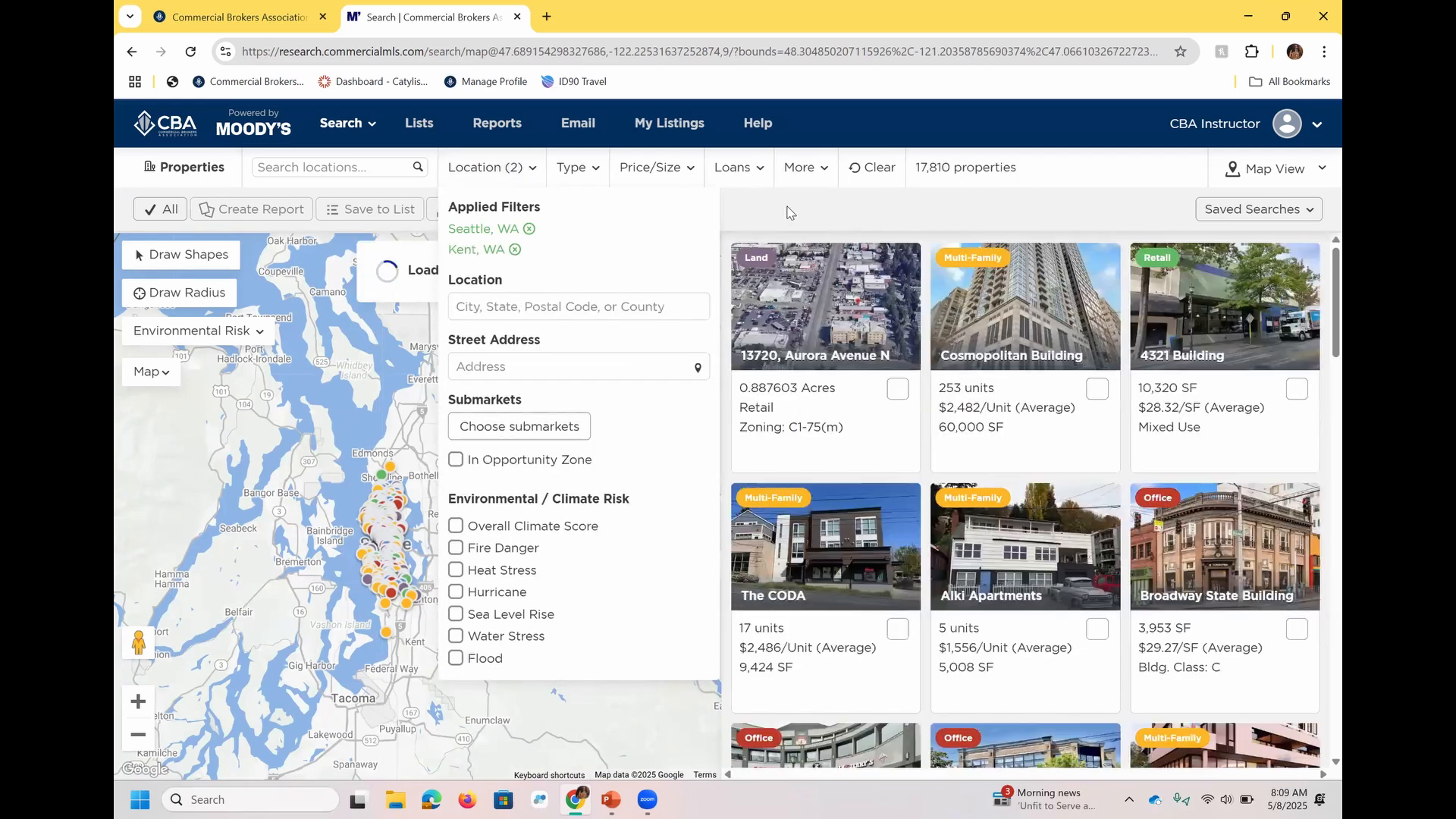
click(787, 212)
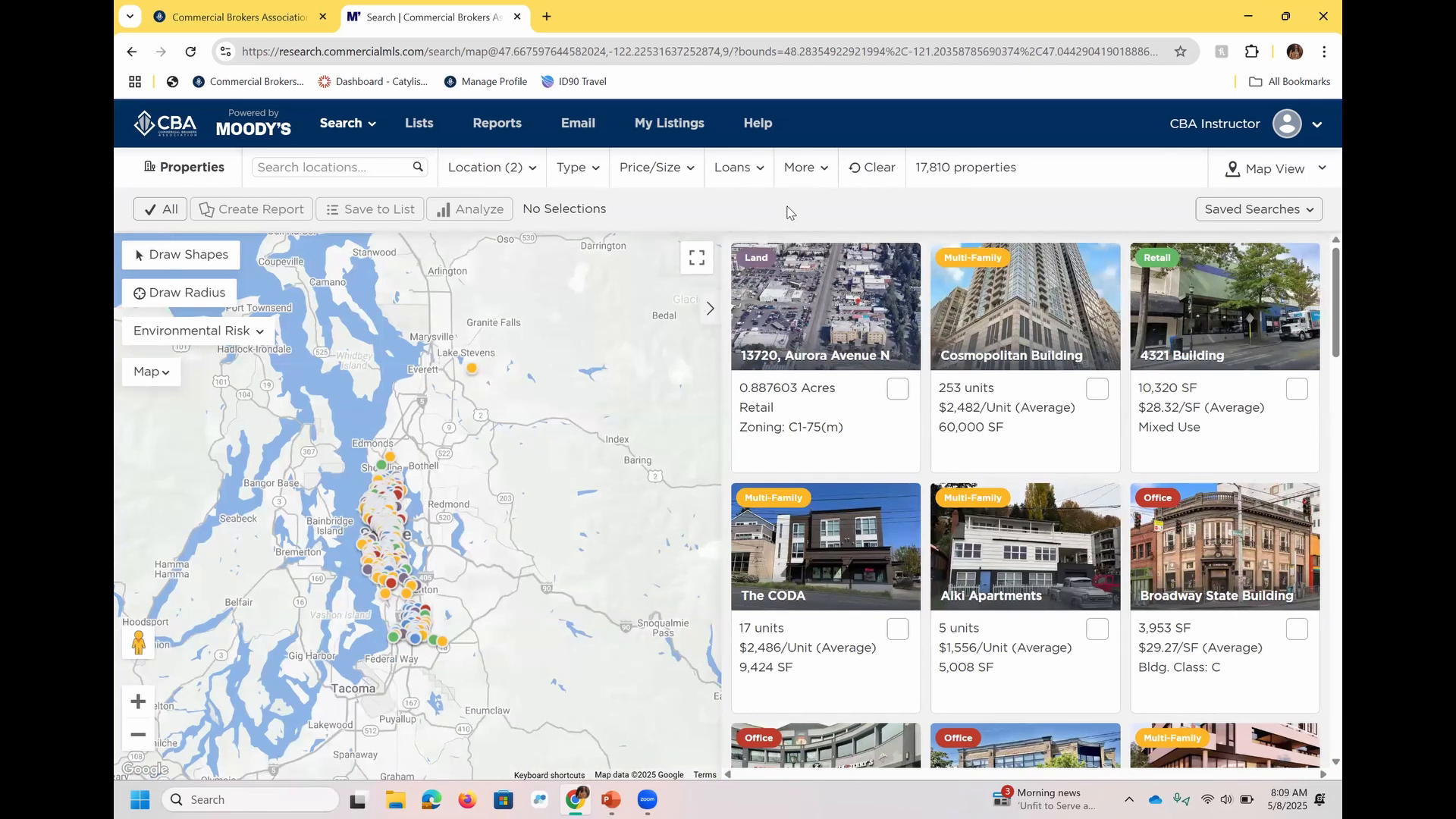
Remove the Kent and Seattle location filters and filter by postal code 98101 instead.
click(504, 171)
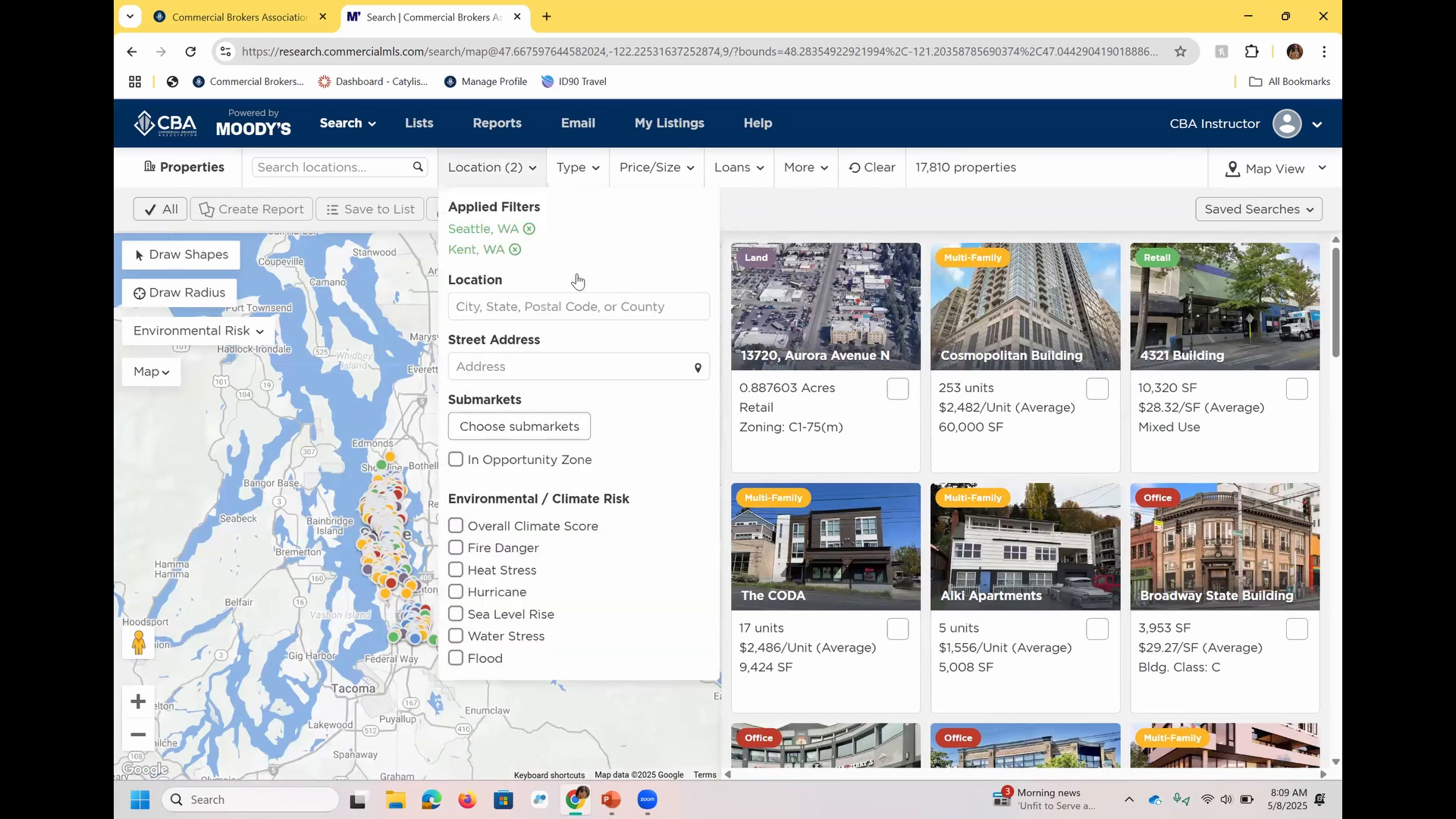
click(515, 250)
click(528, 228)
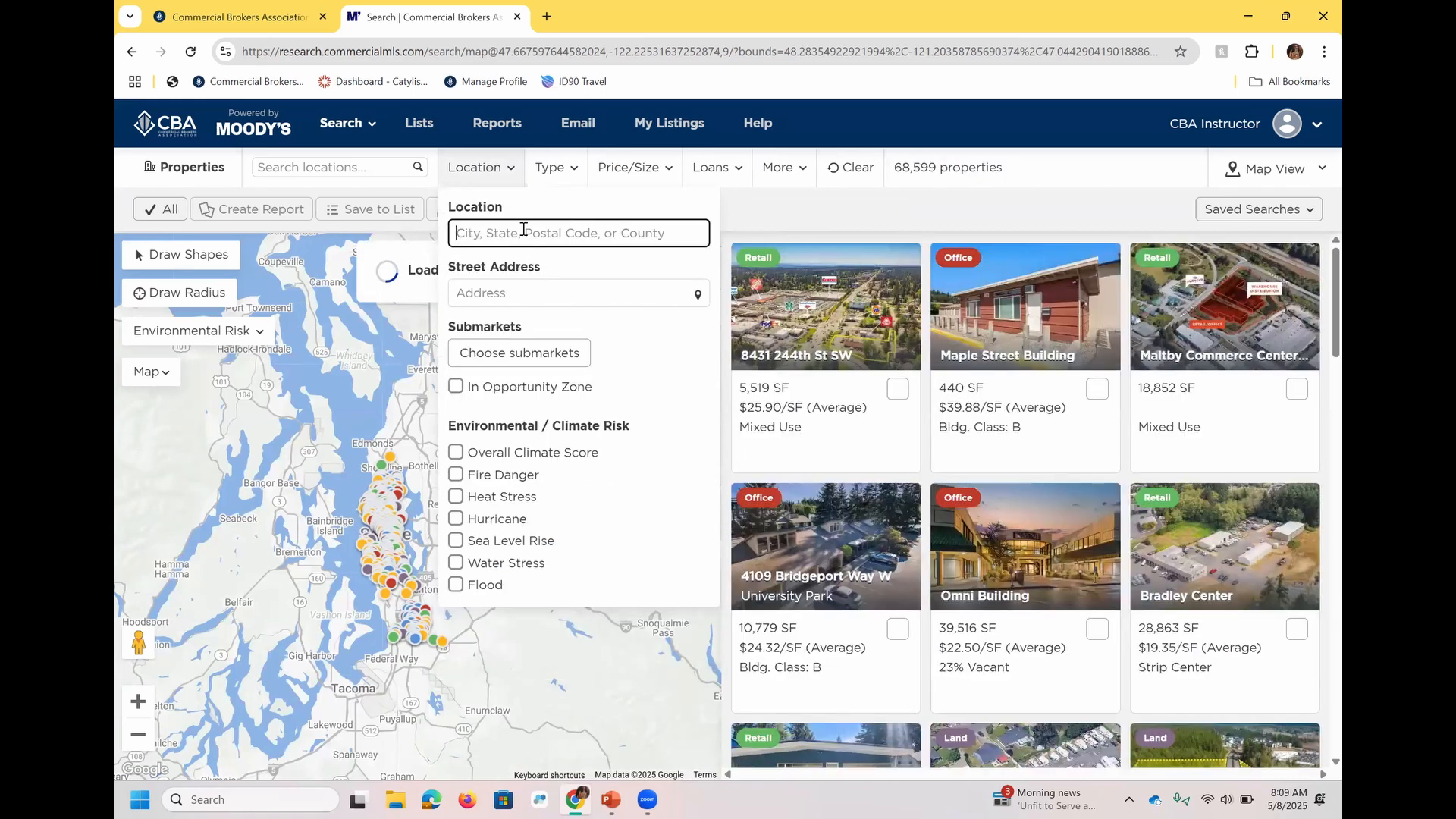
text(98101)
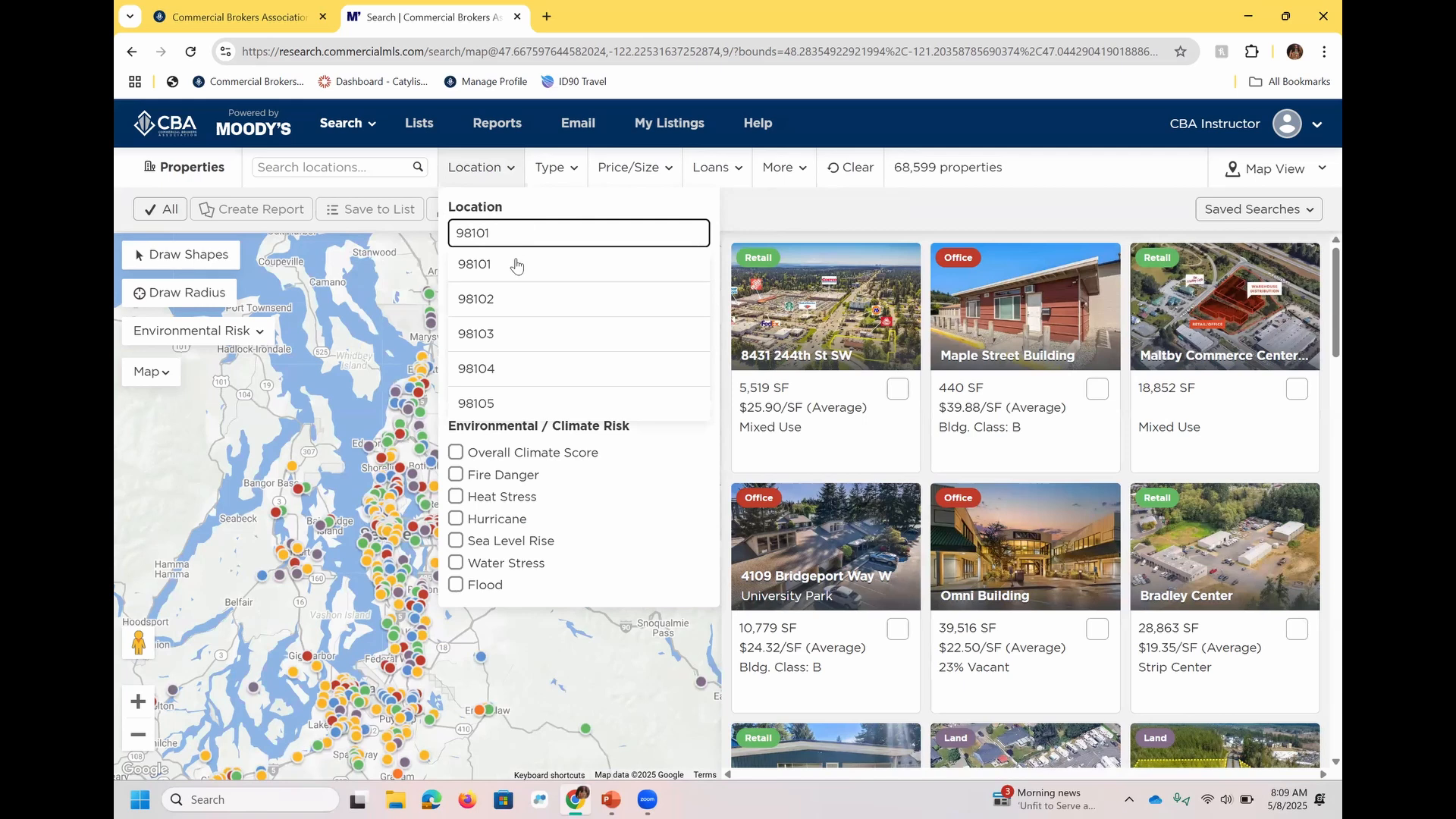
click(515, 265)
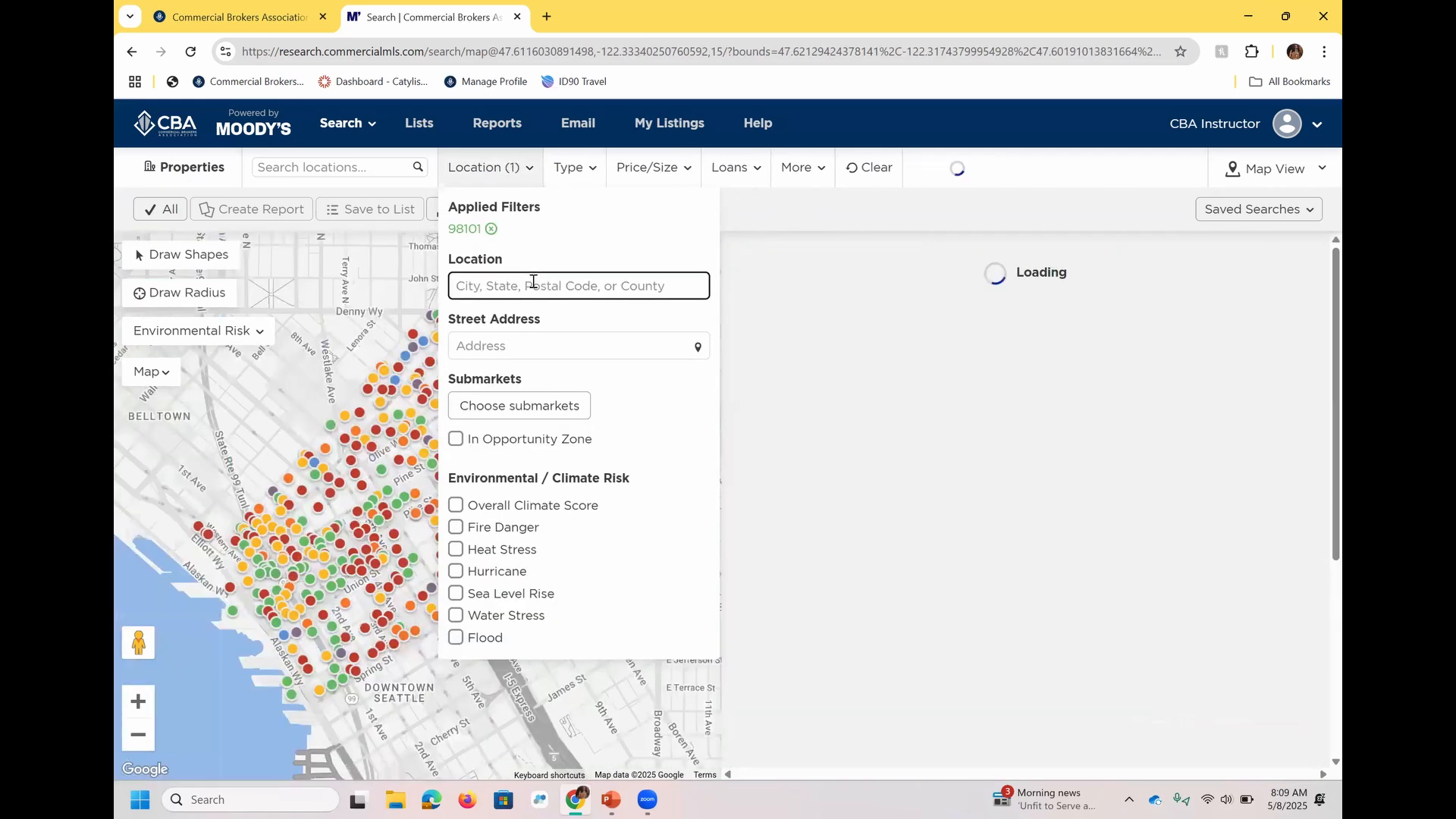
Add postal code 98136 as a second location filter and apply it to the search.
text(981)
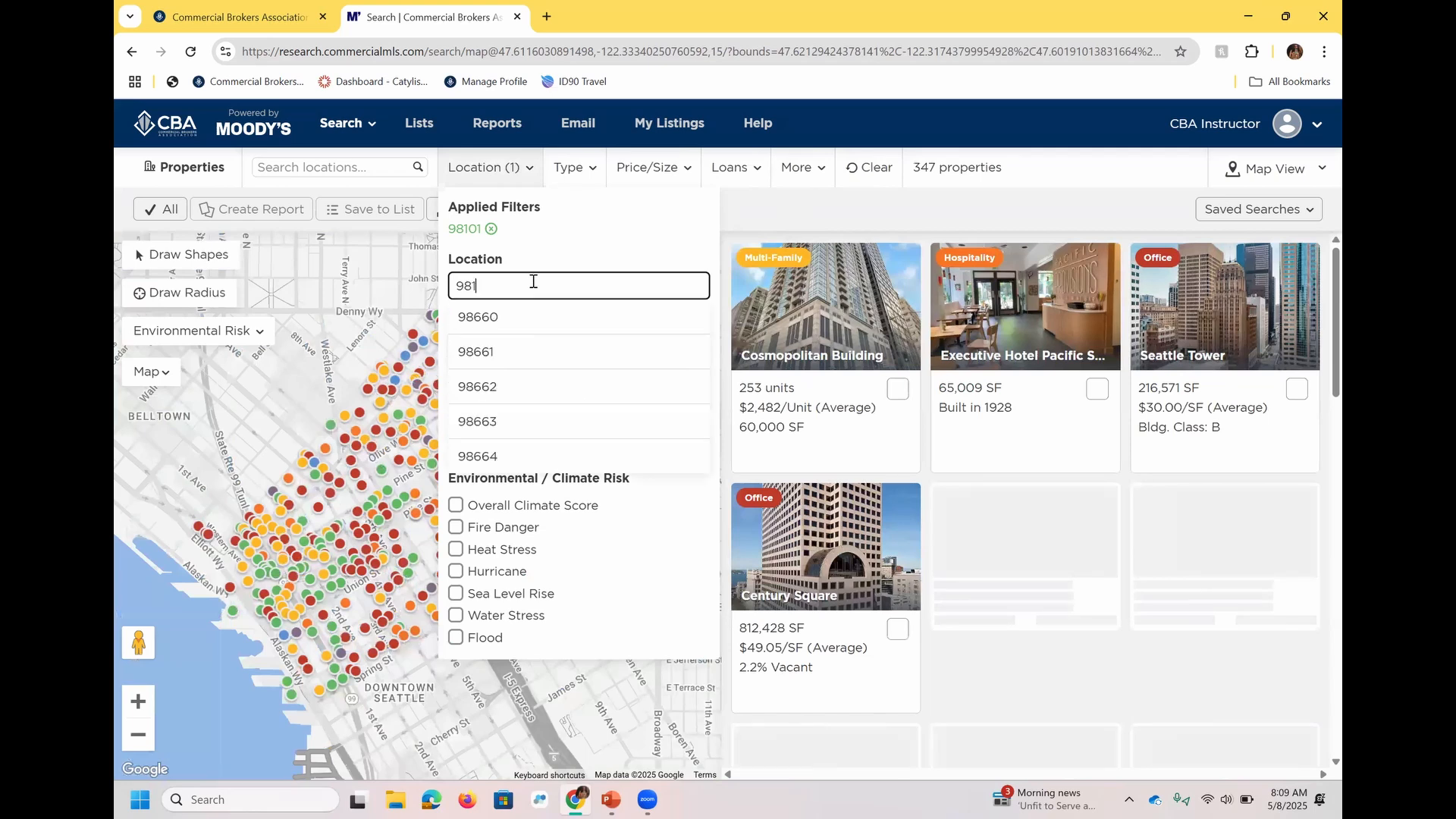
text(36)
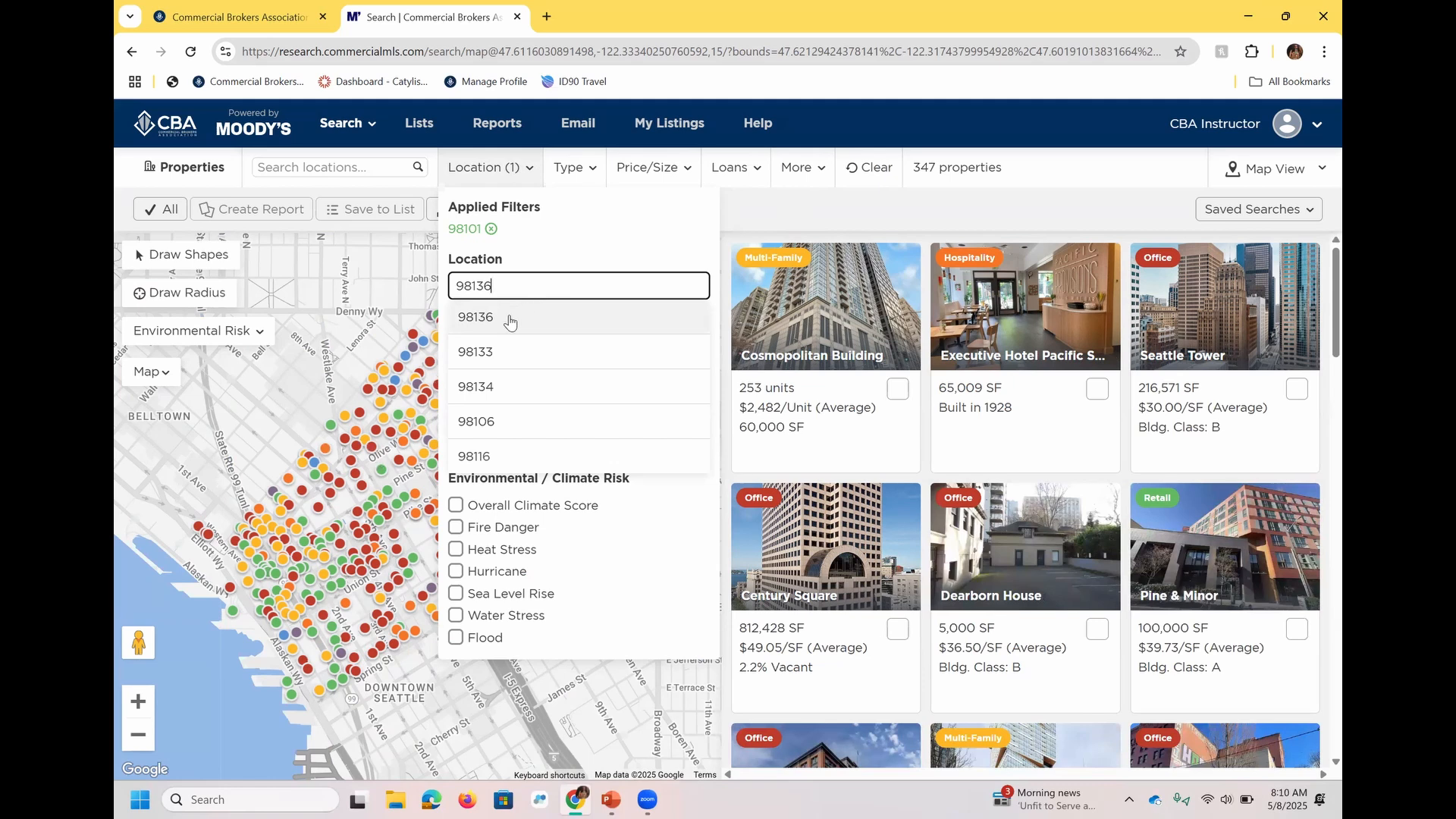
click(509, 323)
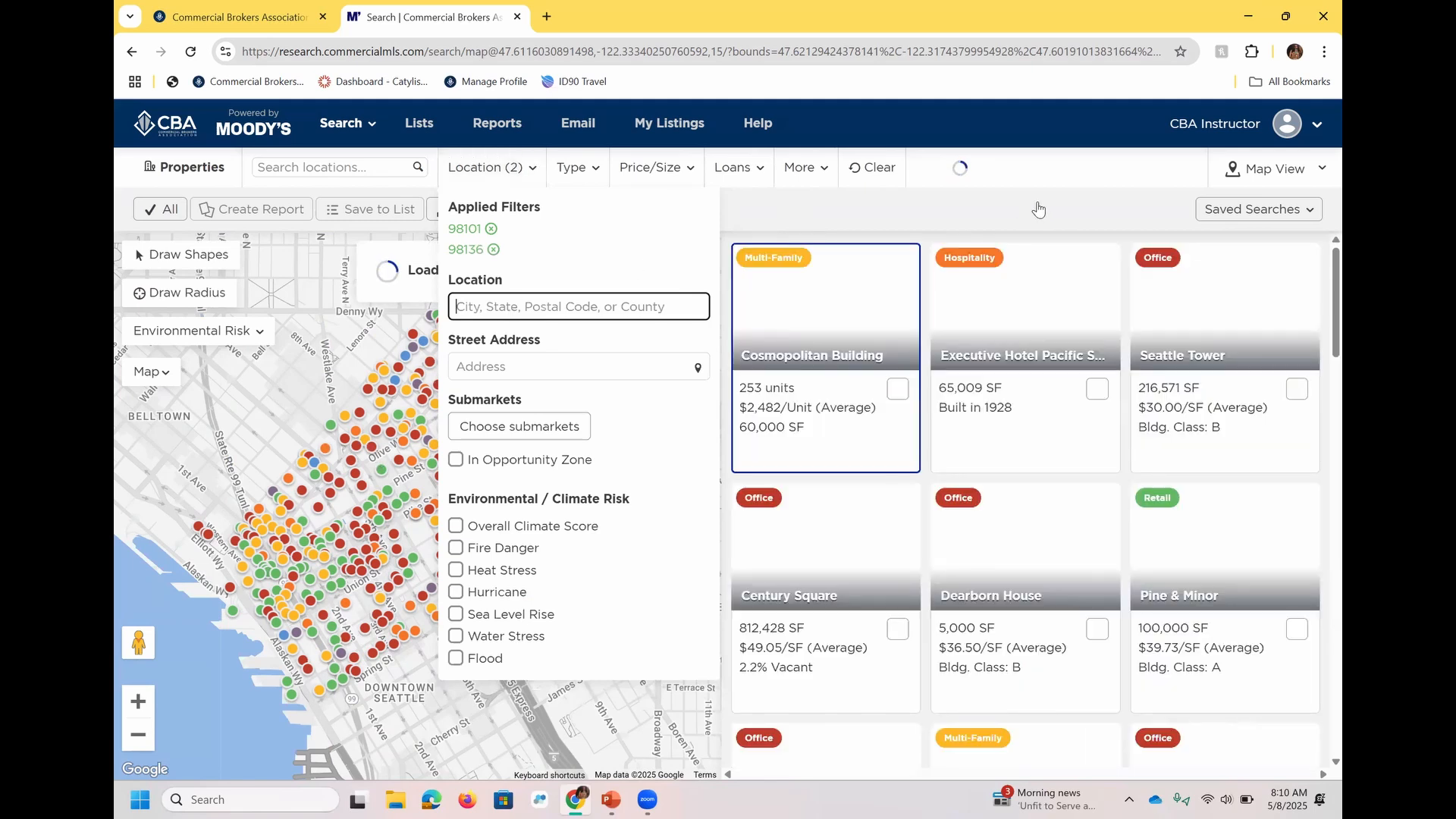
click(1039, 209)
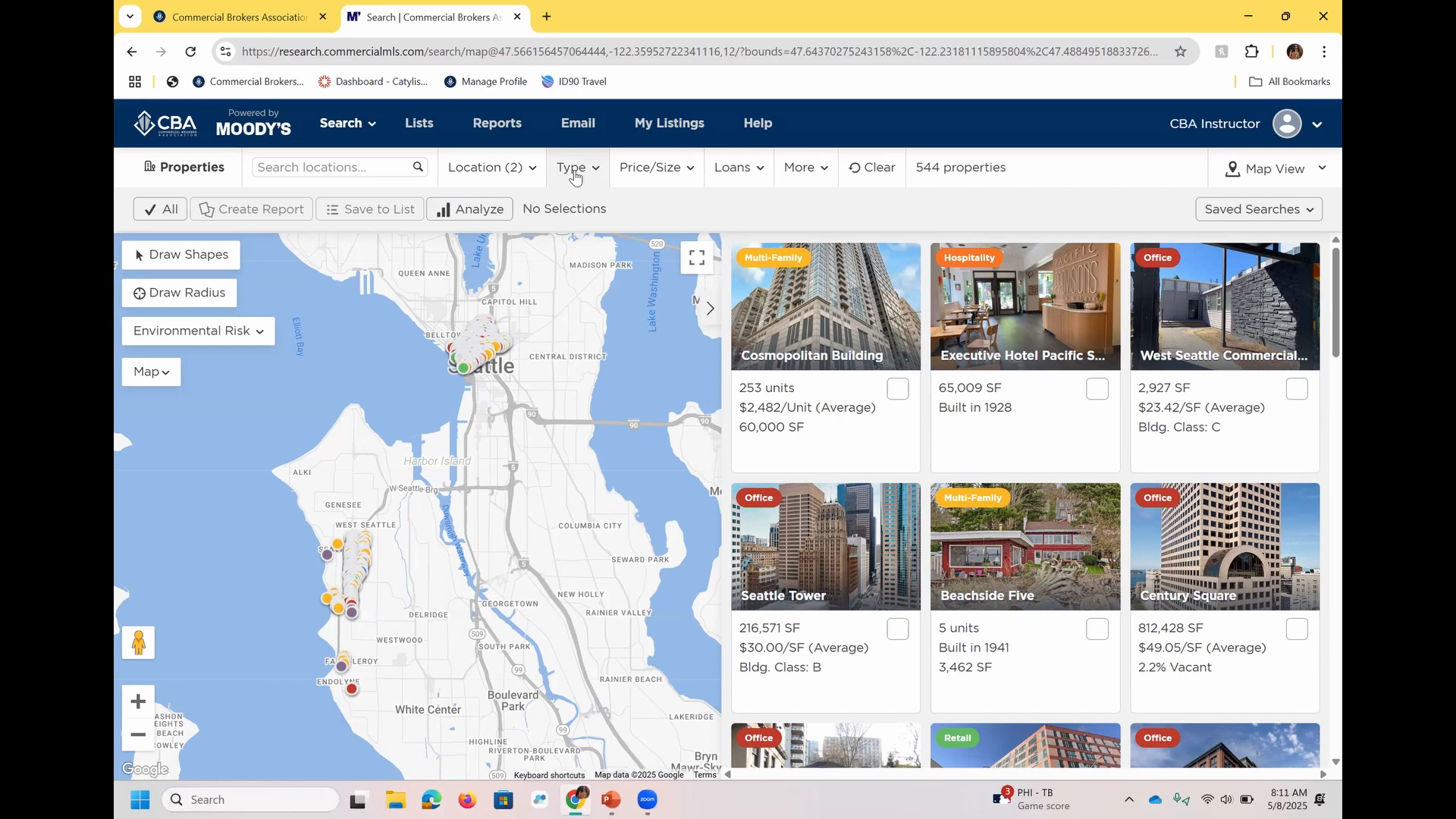
Limit the search to For Sale and For Lease listings with Office space use.
click(574, 175)
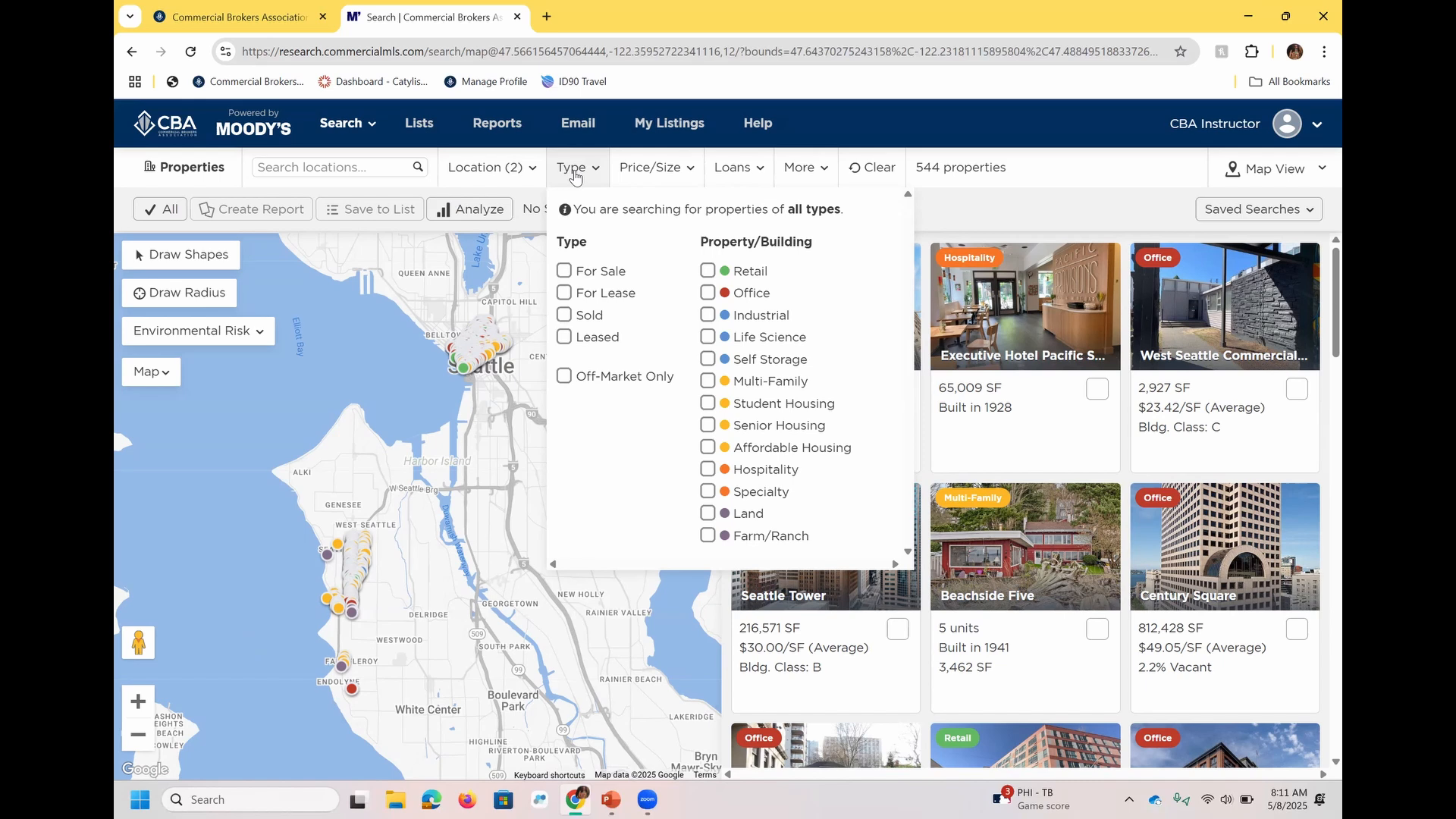
click(599, 272)
click(613, 294)
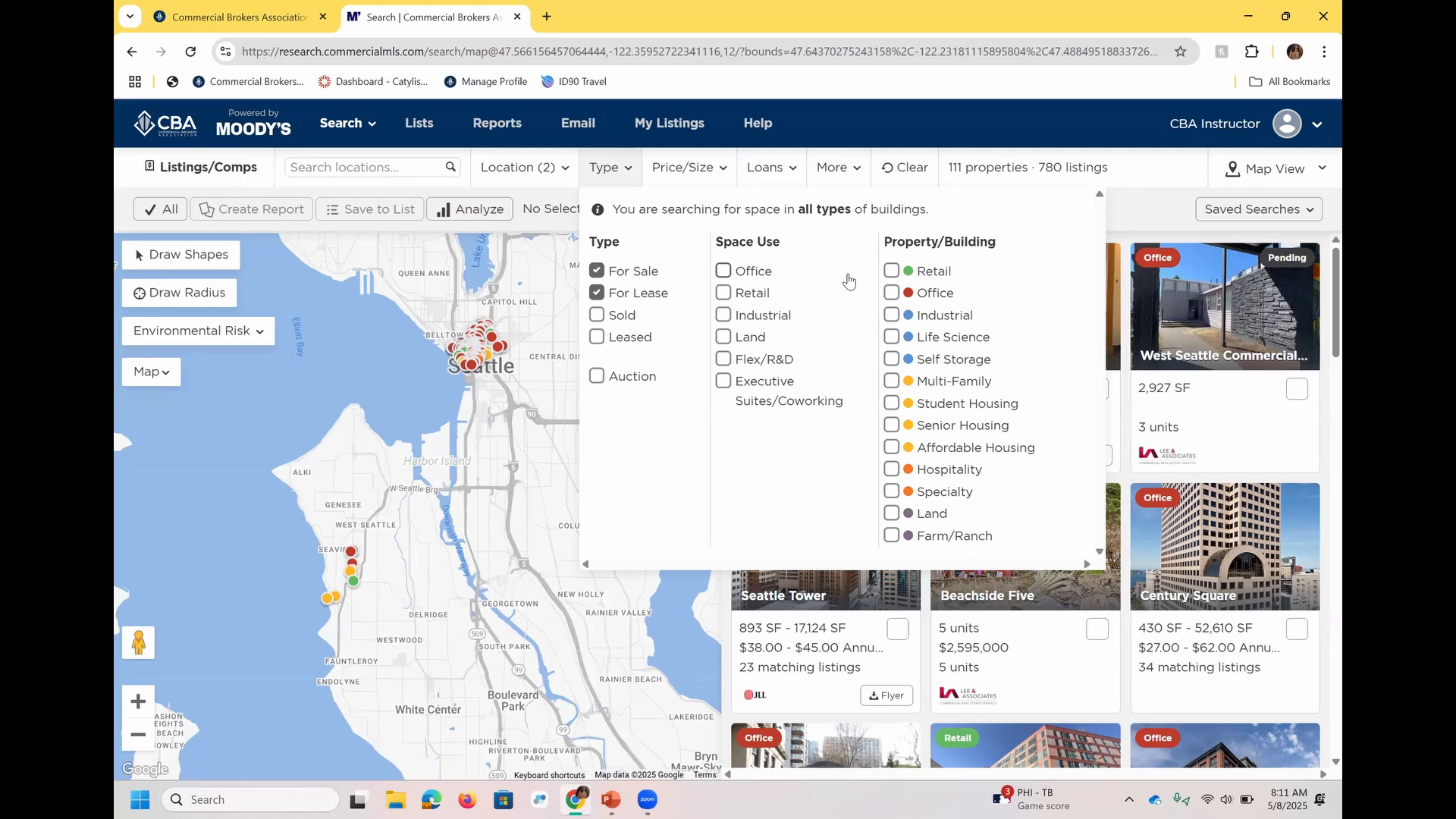
click(753, 274)
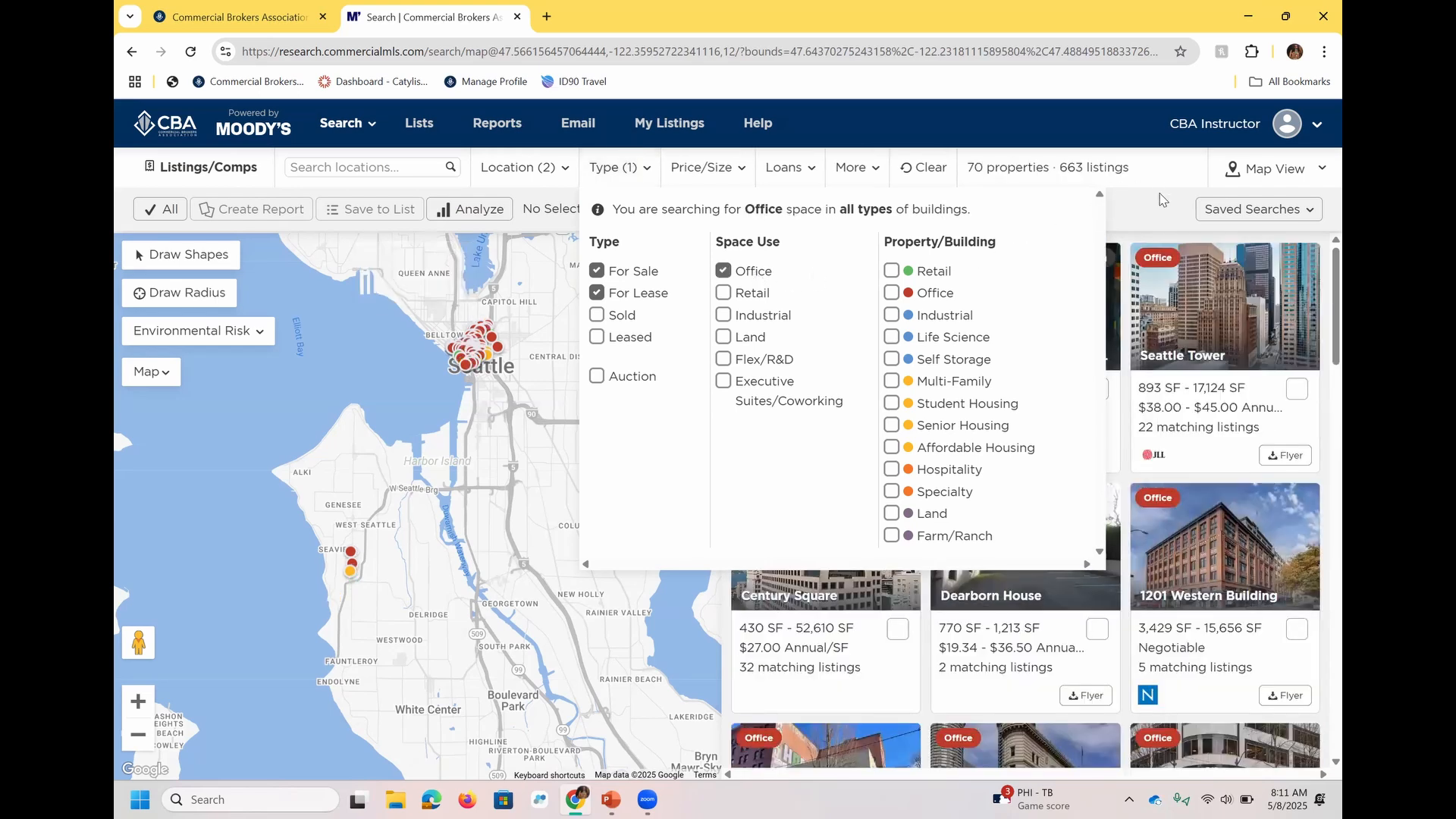
click(1160, 200)
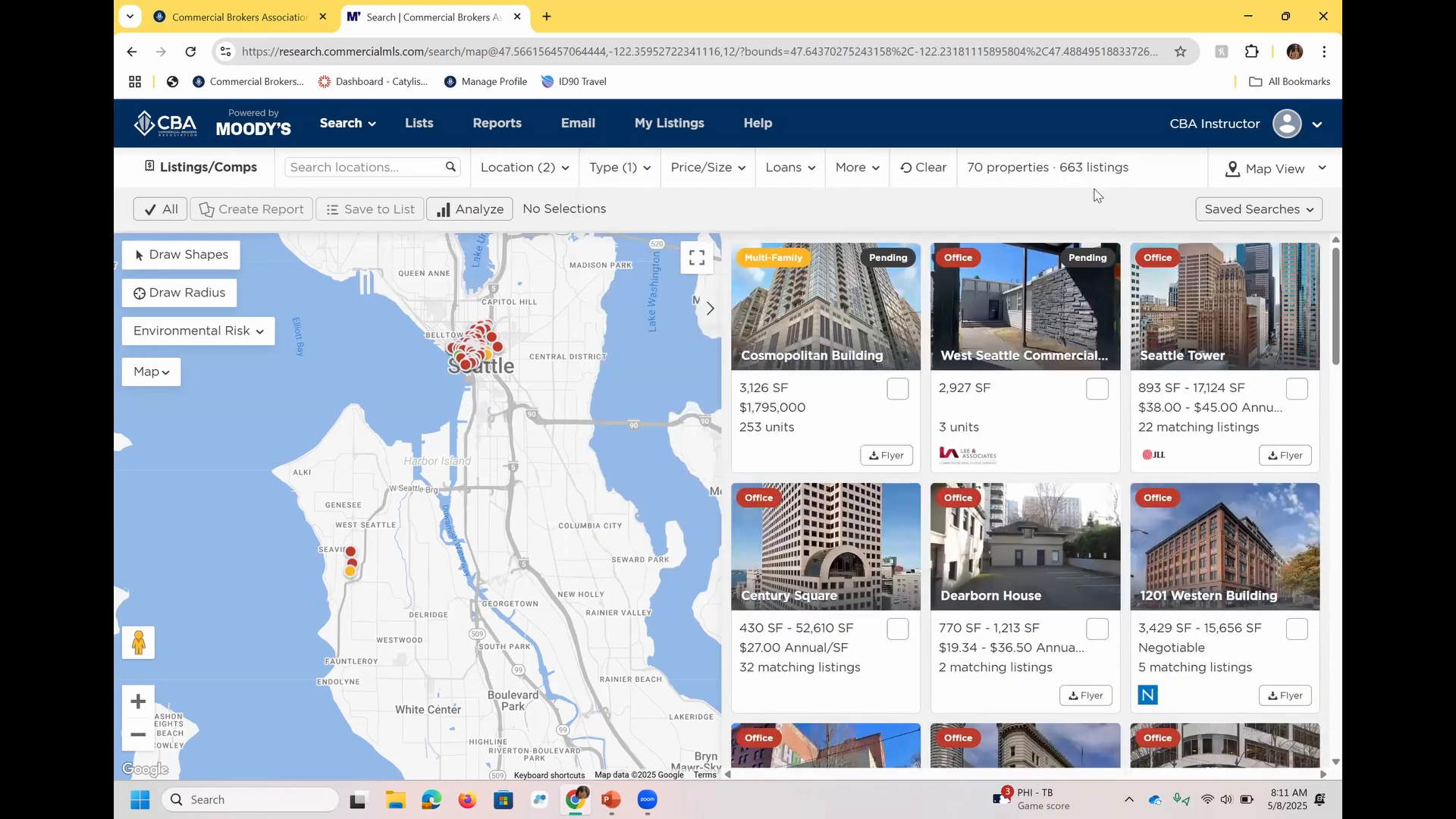
Replace the Office space use filter with the Office property/building type.
mouse_move(850, 346)
scroll(460, 362, up, 1)
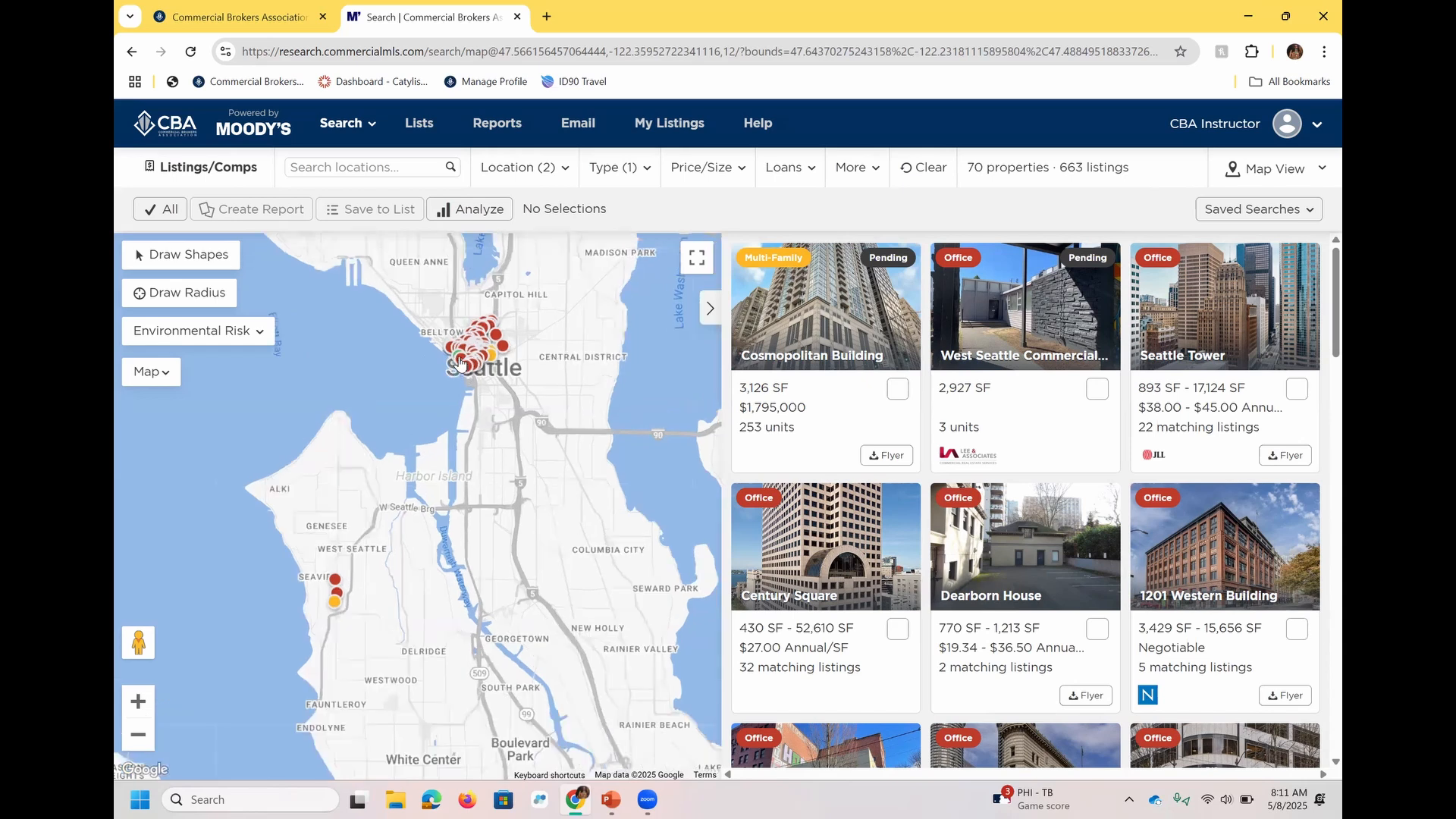
scroll(460, 362, up, 1)
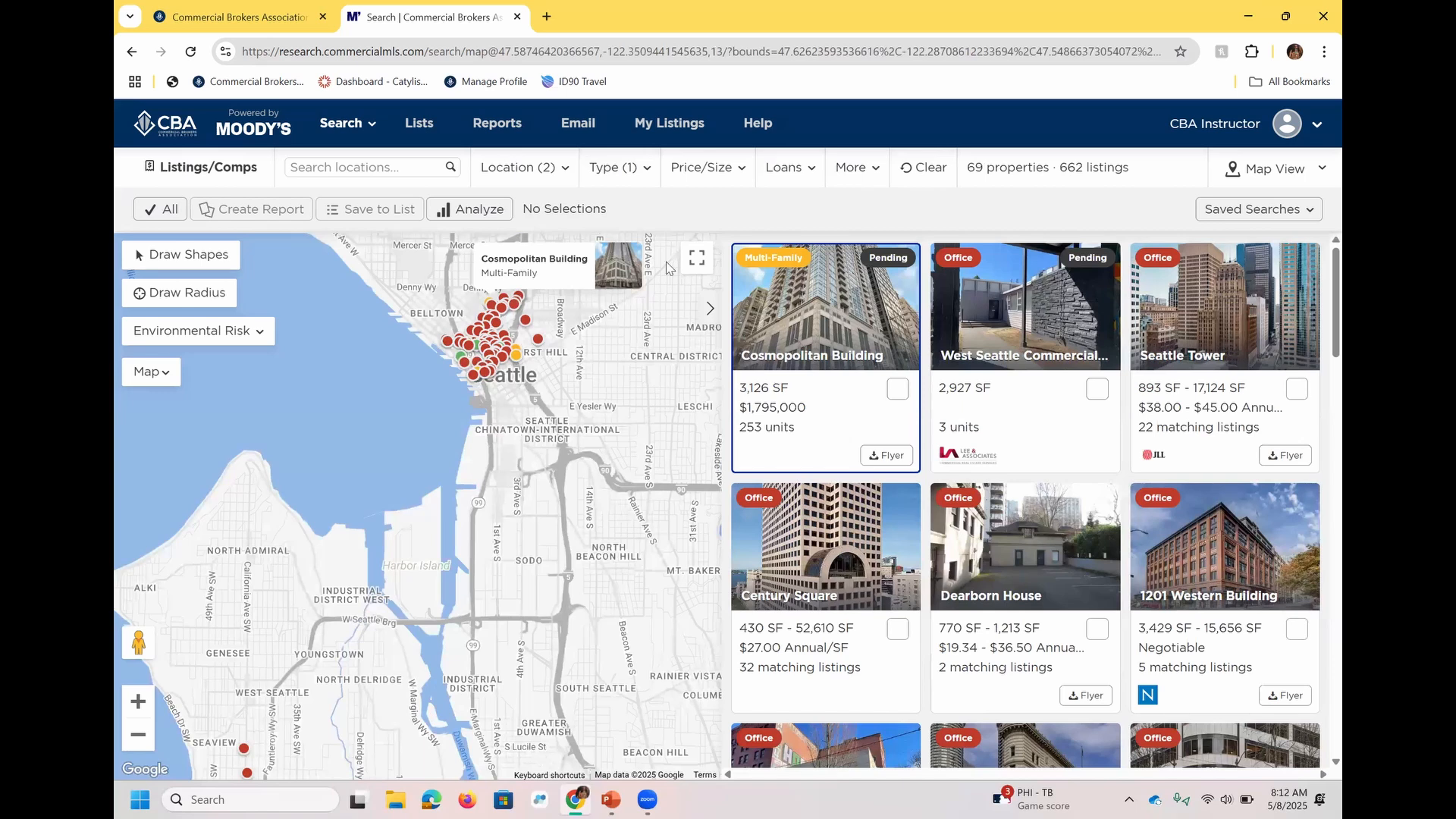
click(640, 170)
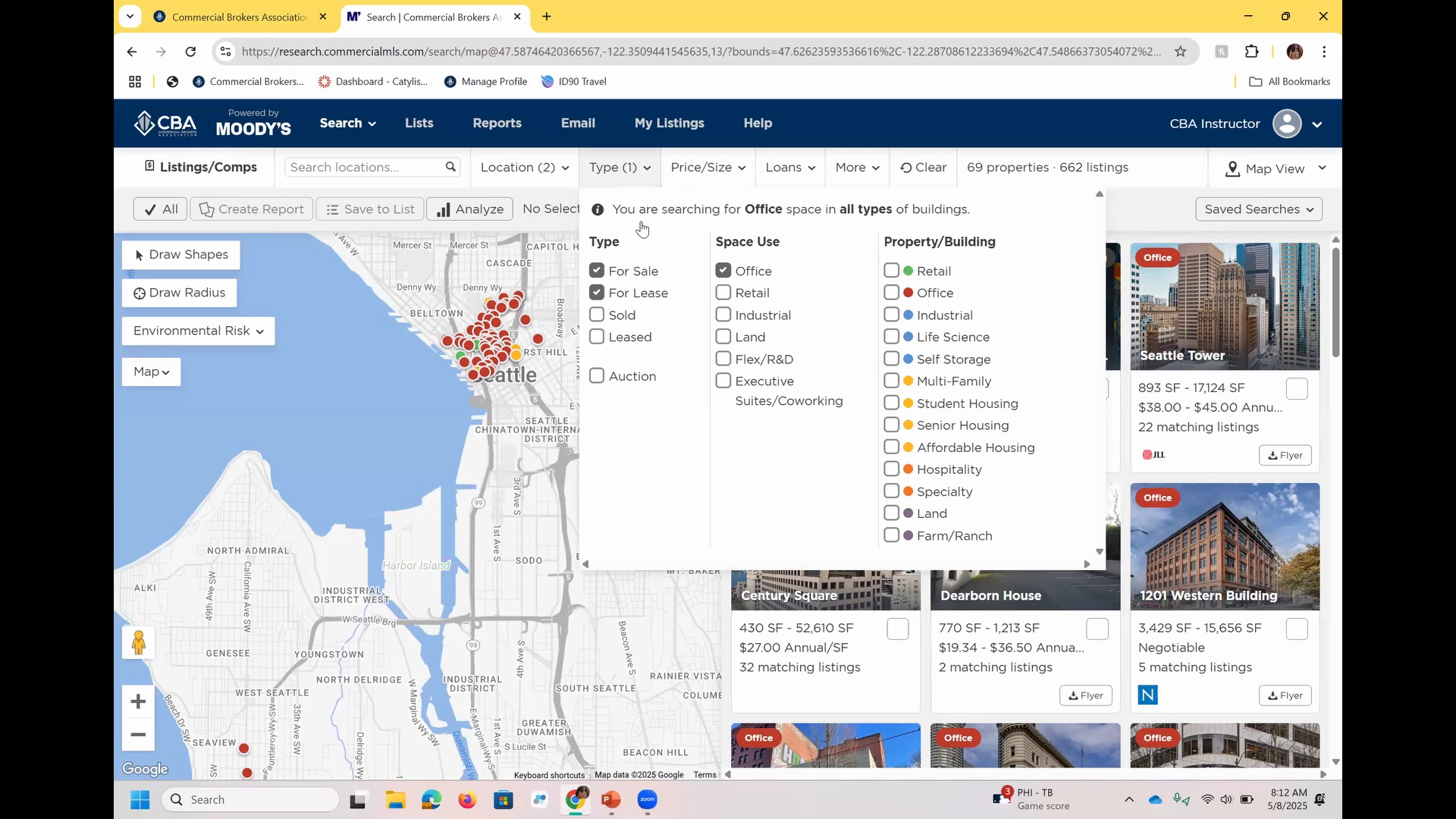
click(729, 273)
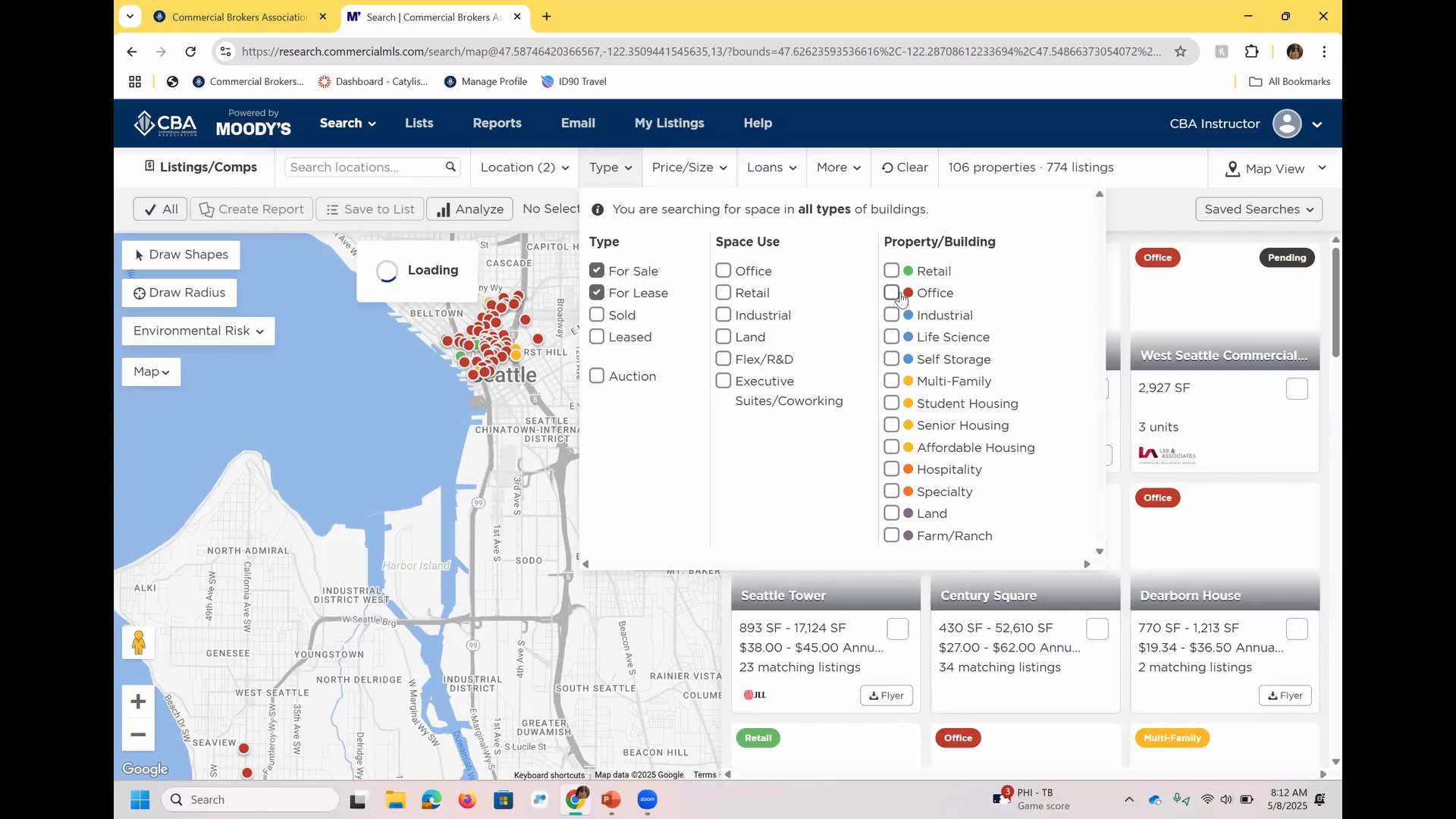
click(898, 295)
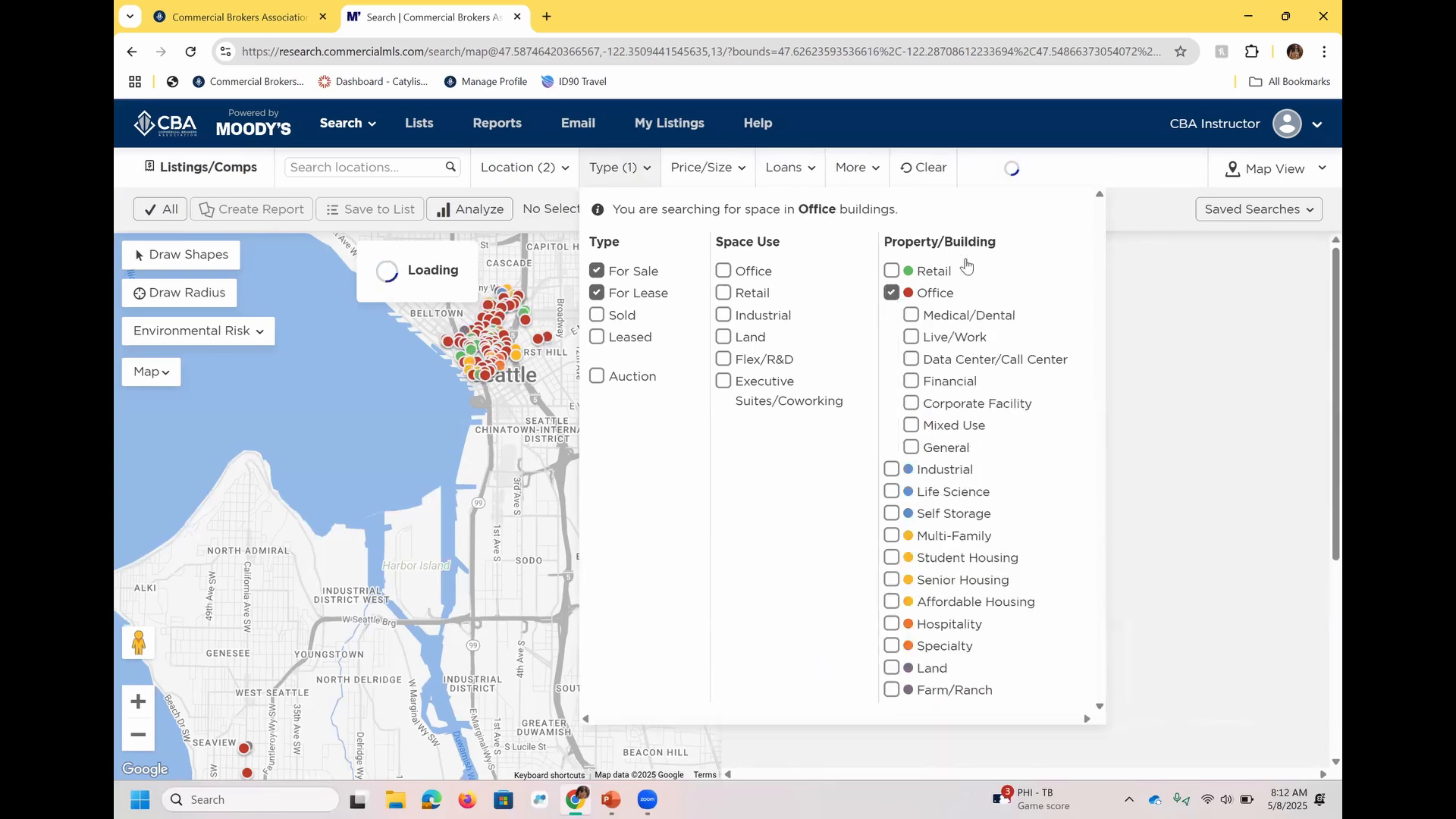
click(1143, 218)
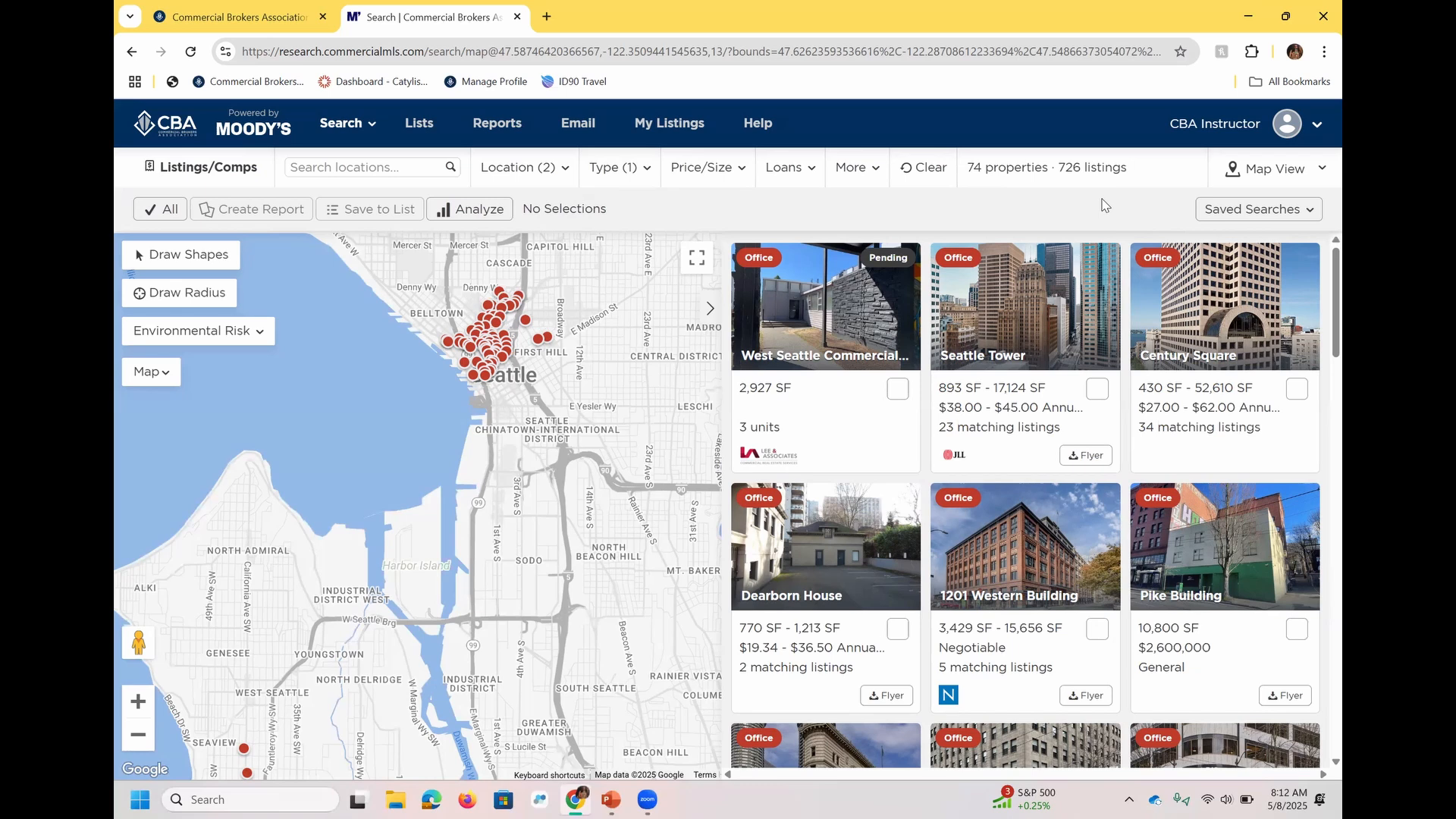
Remove the Office property/building type and restore the Office space use filter.
click(651, 183)
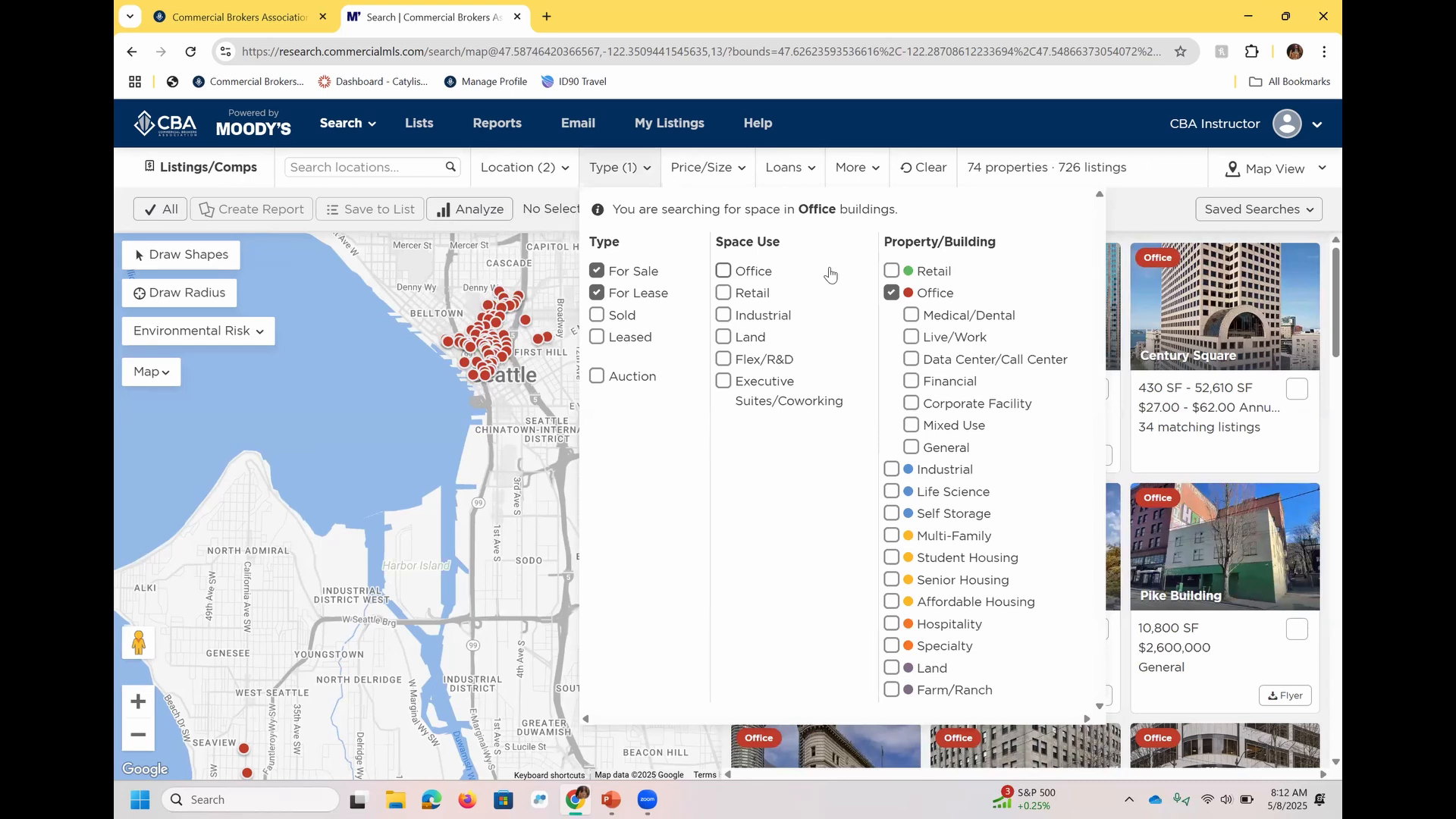
click(891, 301)
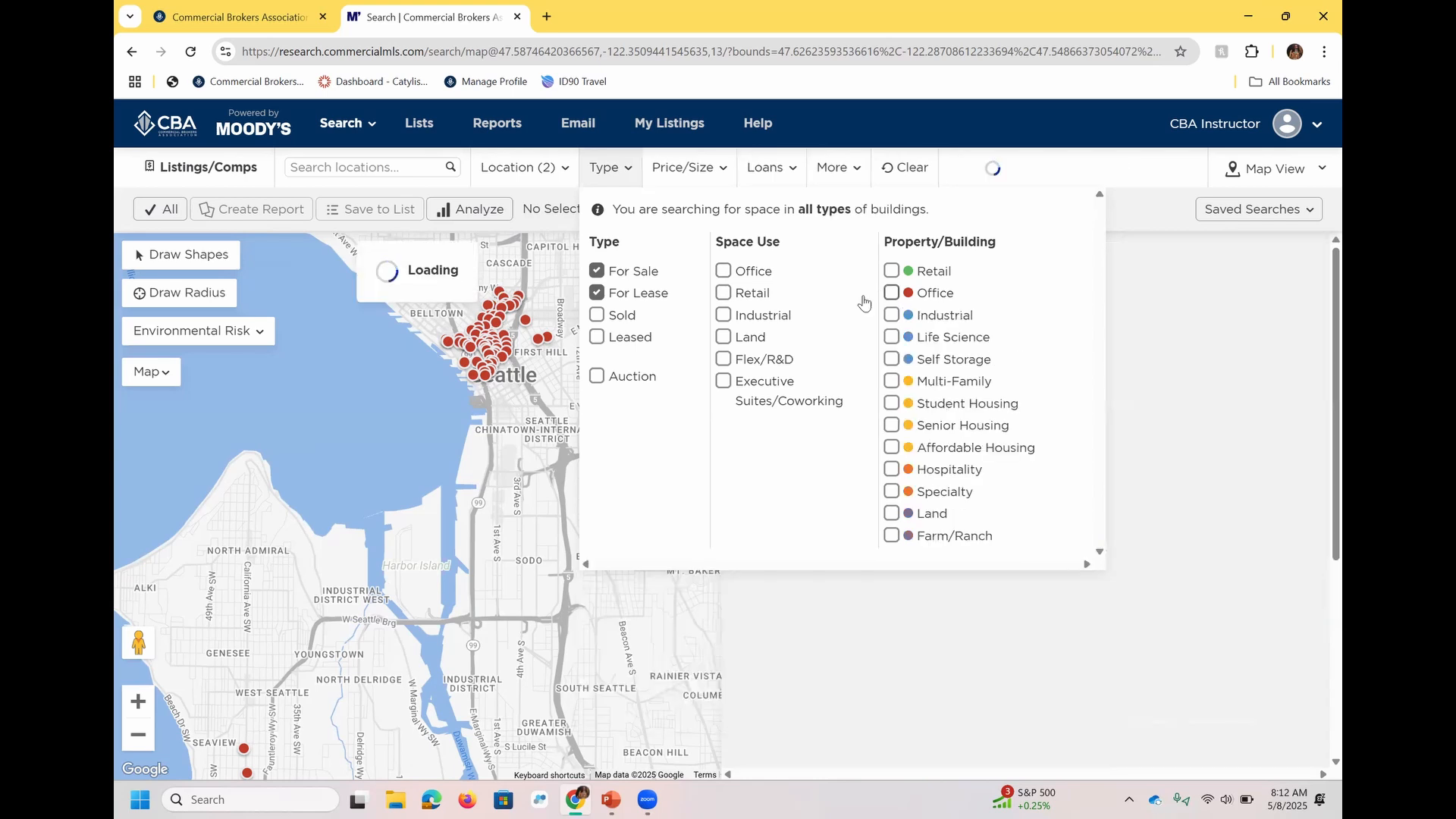
click(723, 271)
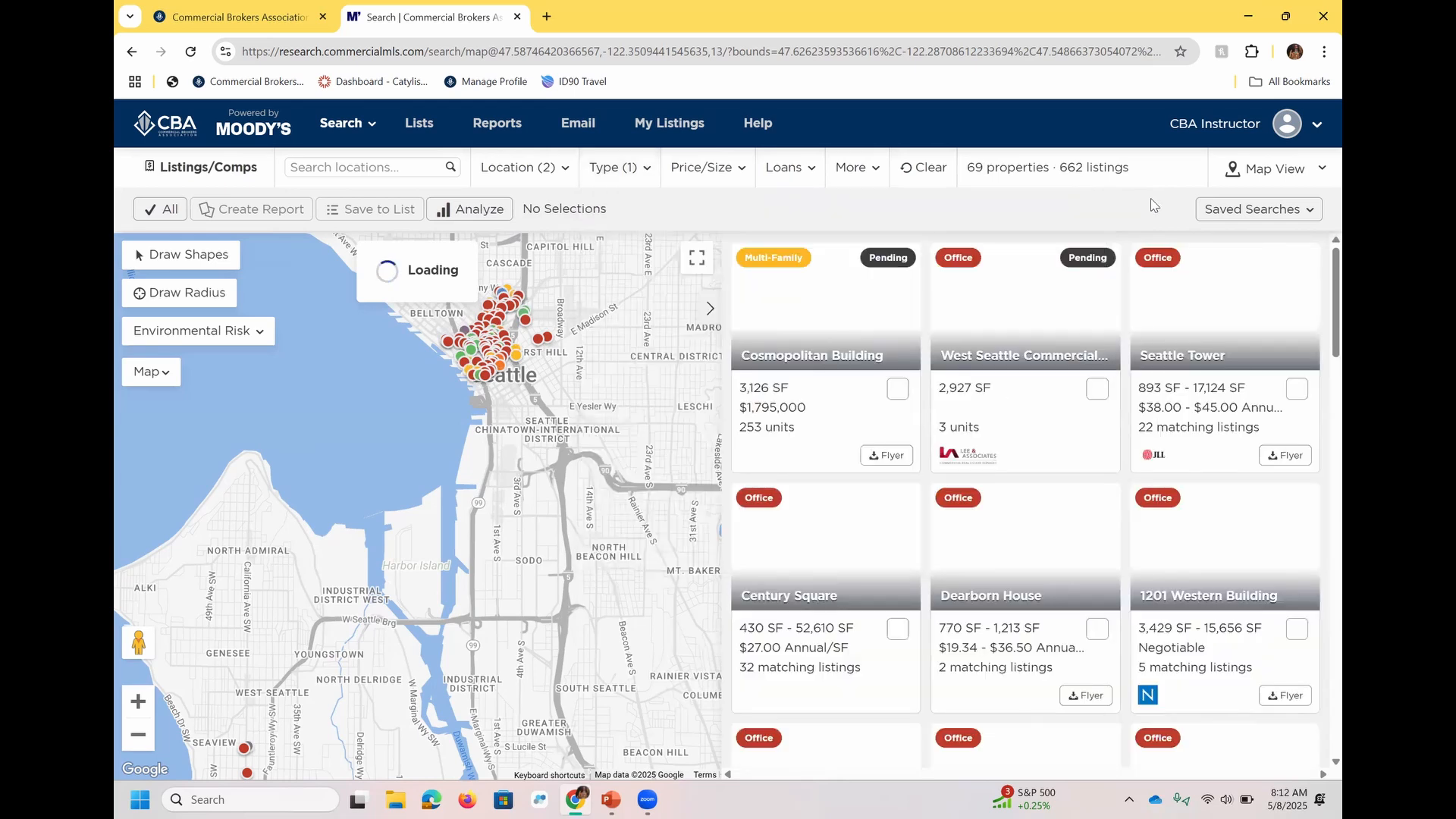
Enable the Lease Rate and Sale Price filters together with the Available (SF), Building (SF) and Land (Acres) size filters.
click(688, 174)
click(679, 236)
click(680, 378)
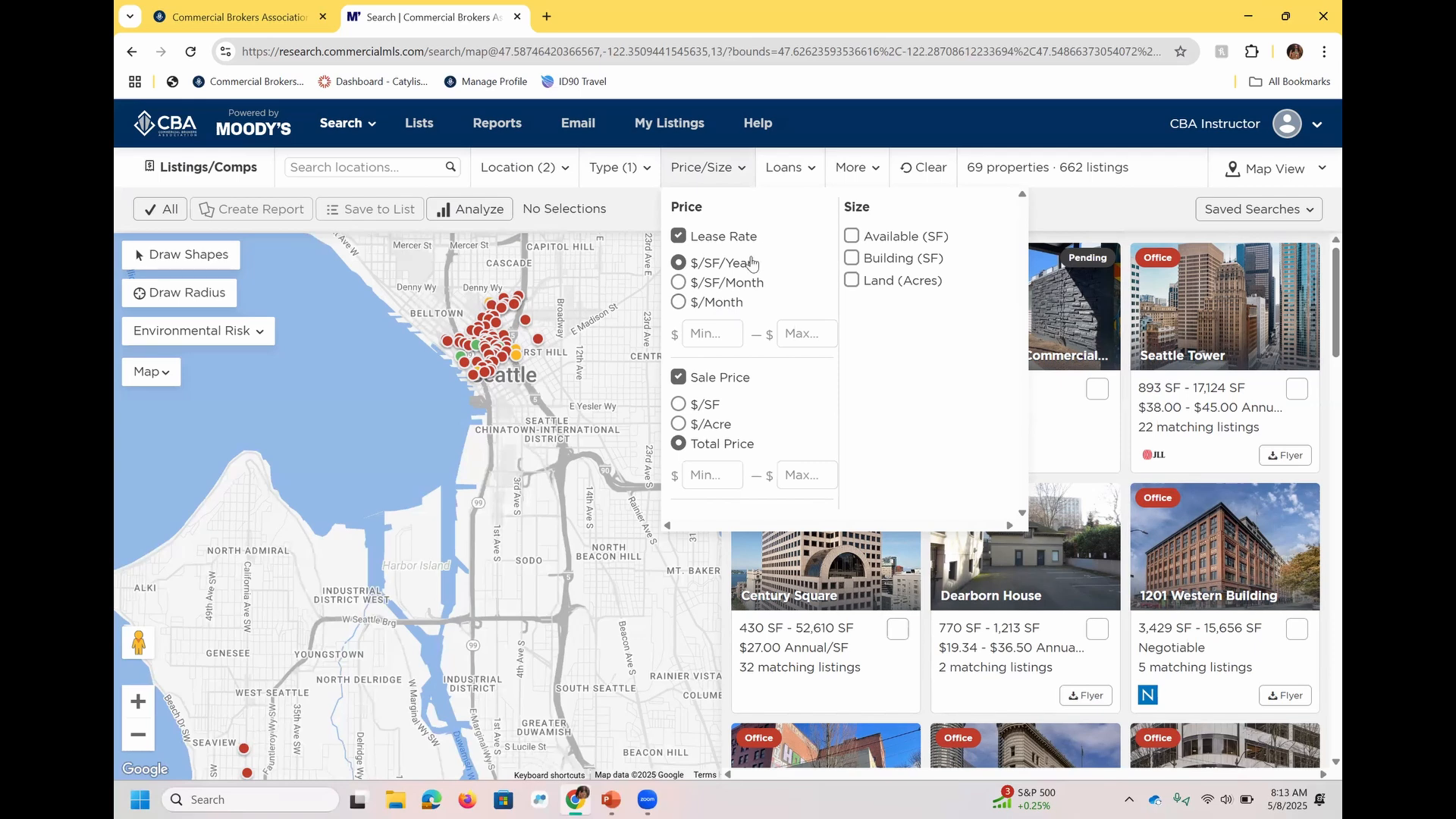
click(877, 240)
click(877, 305)
click(860, 380)
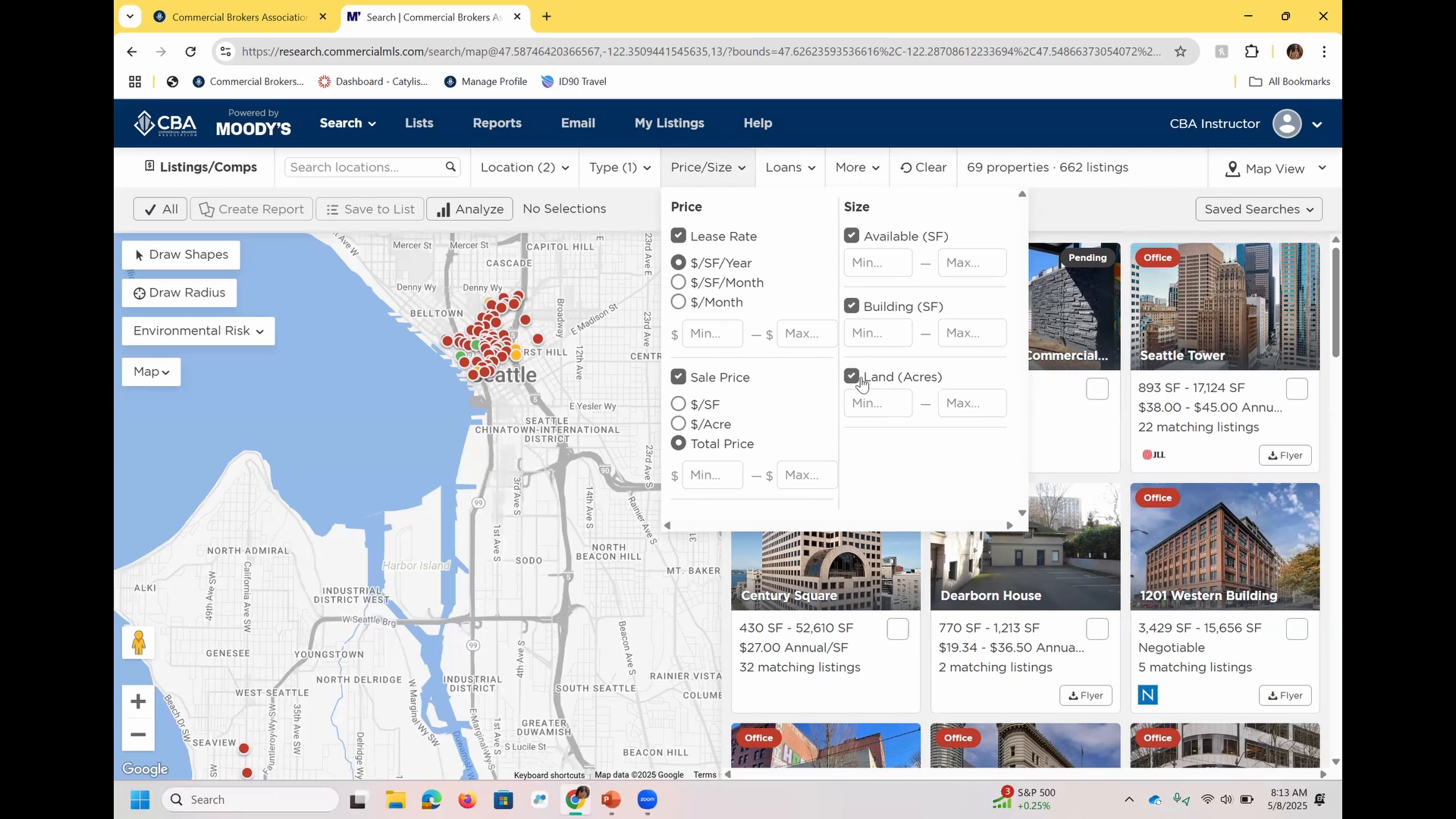
Check the property loan filters and exclude pending listings from the search through the additional filters.
click(799, 172)
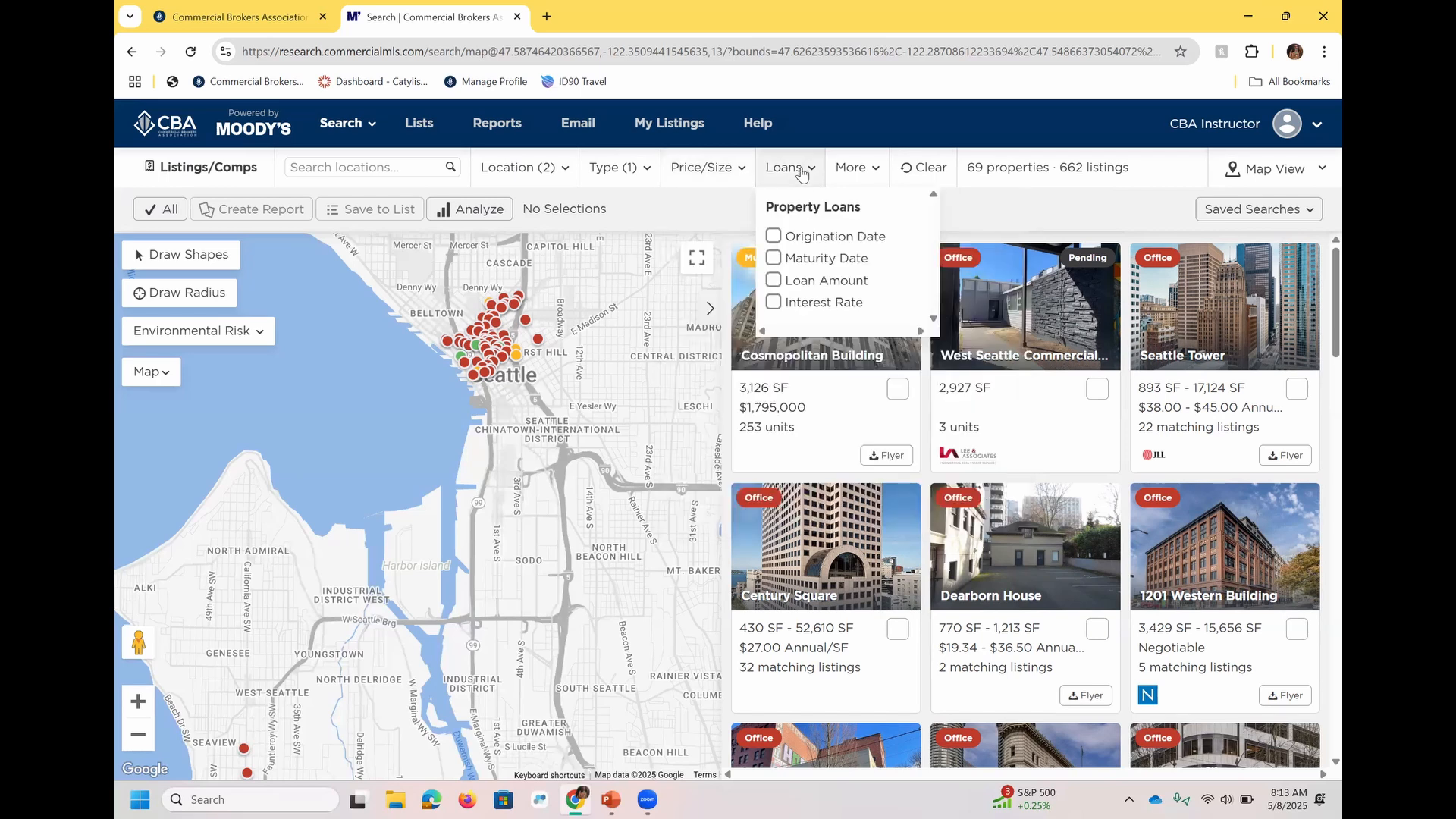
click(865, 185)
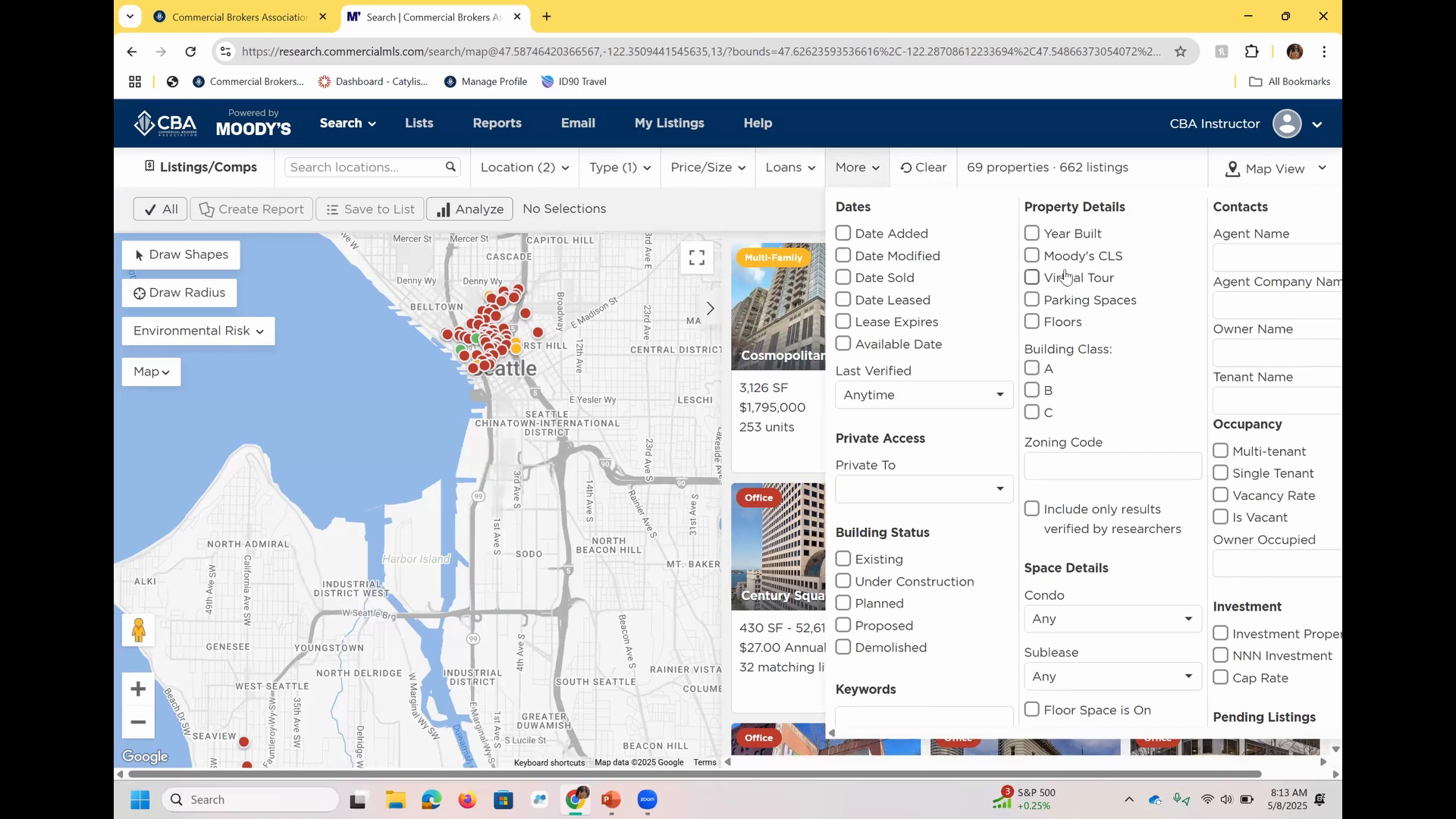
drag(1141, 777, 1258, 720)
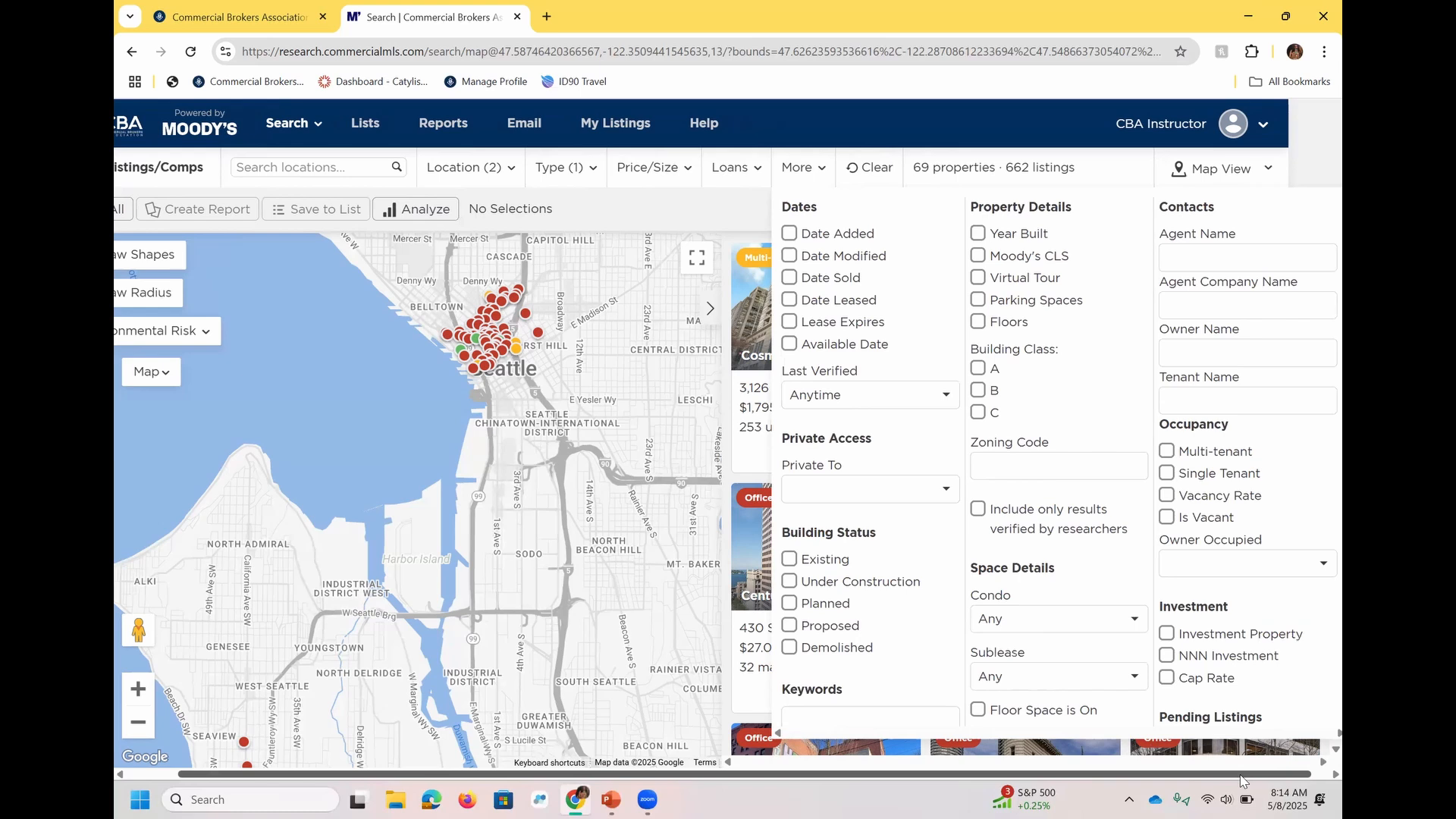
drag(1241, 781, 1258, 781)
scroll(1319, 529, down, 2)
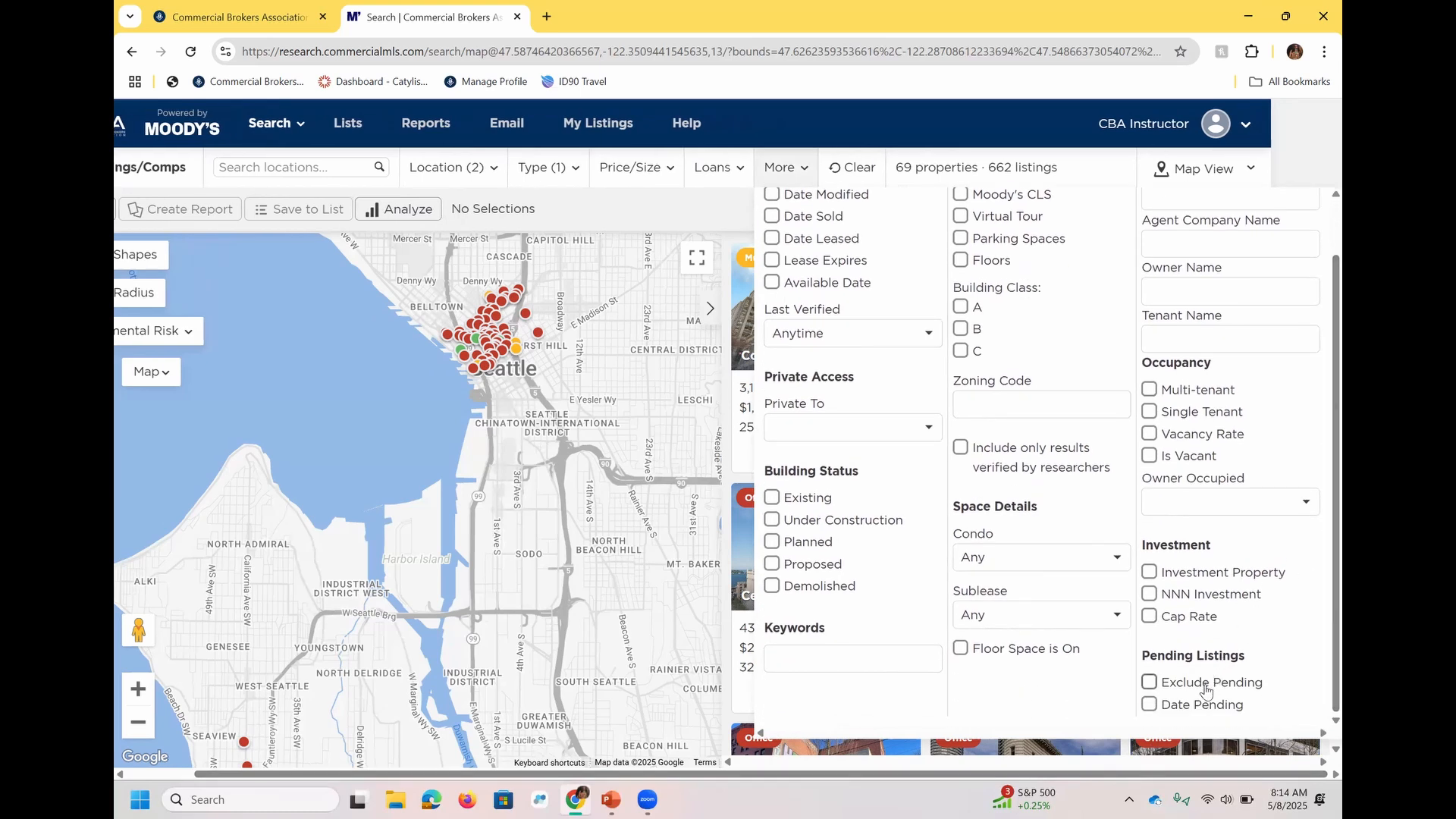
click(1205, 691)
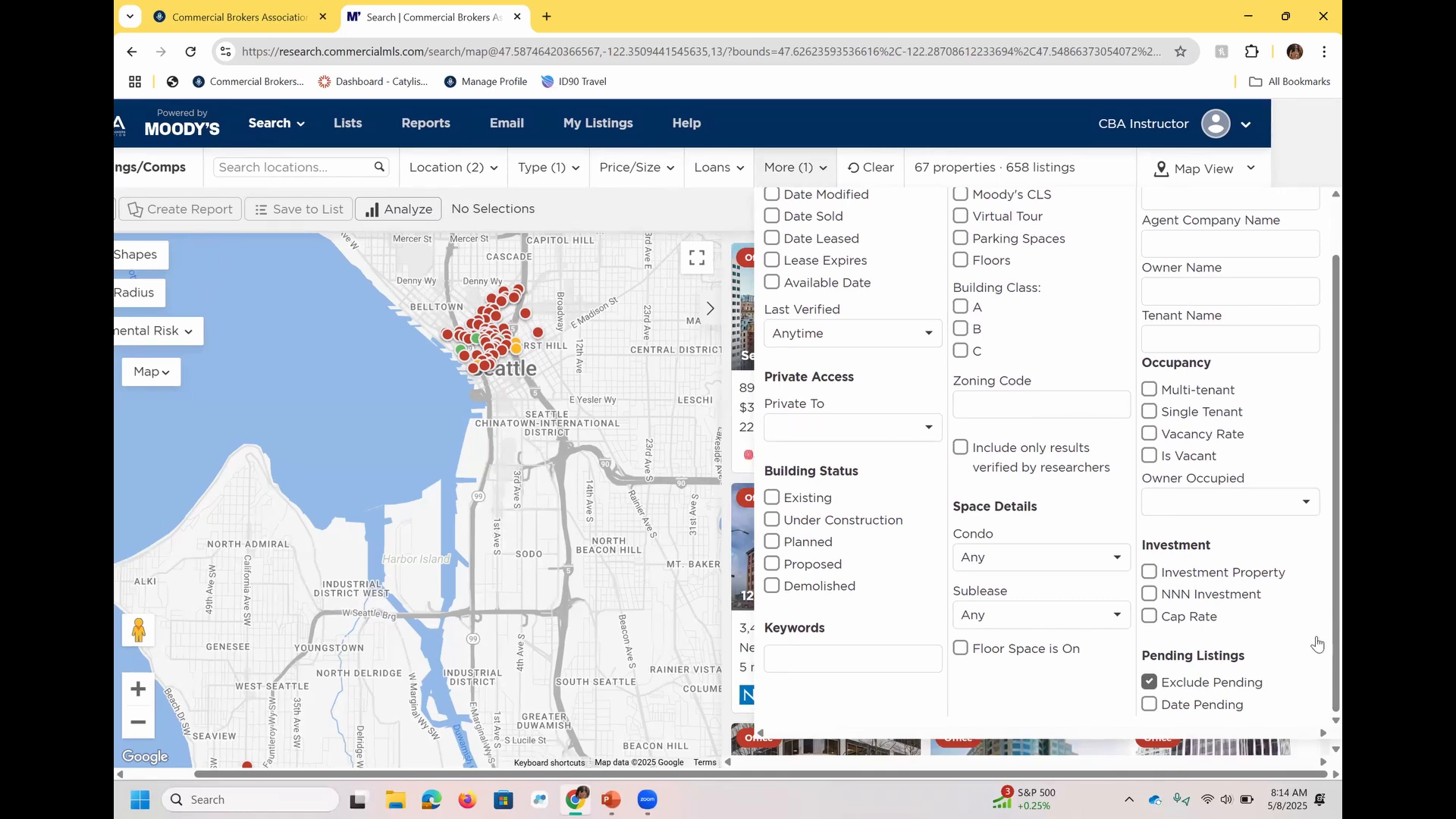
Look up "cba inst" as the agent name in the contact filters, and clear the entry without choosing an agent.
scroll(1317, 602, up, 1)
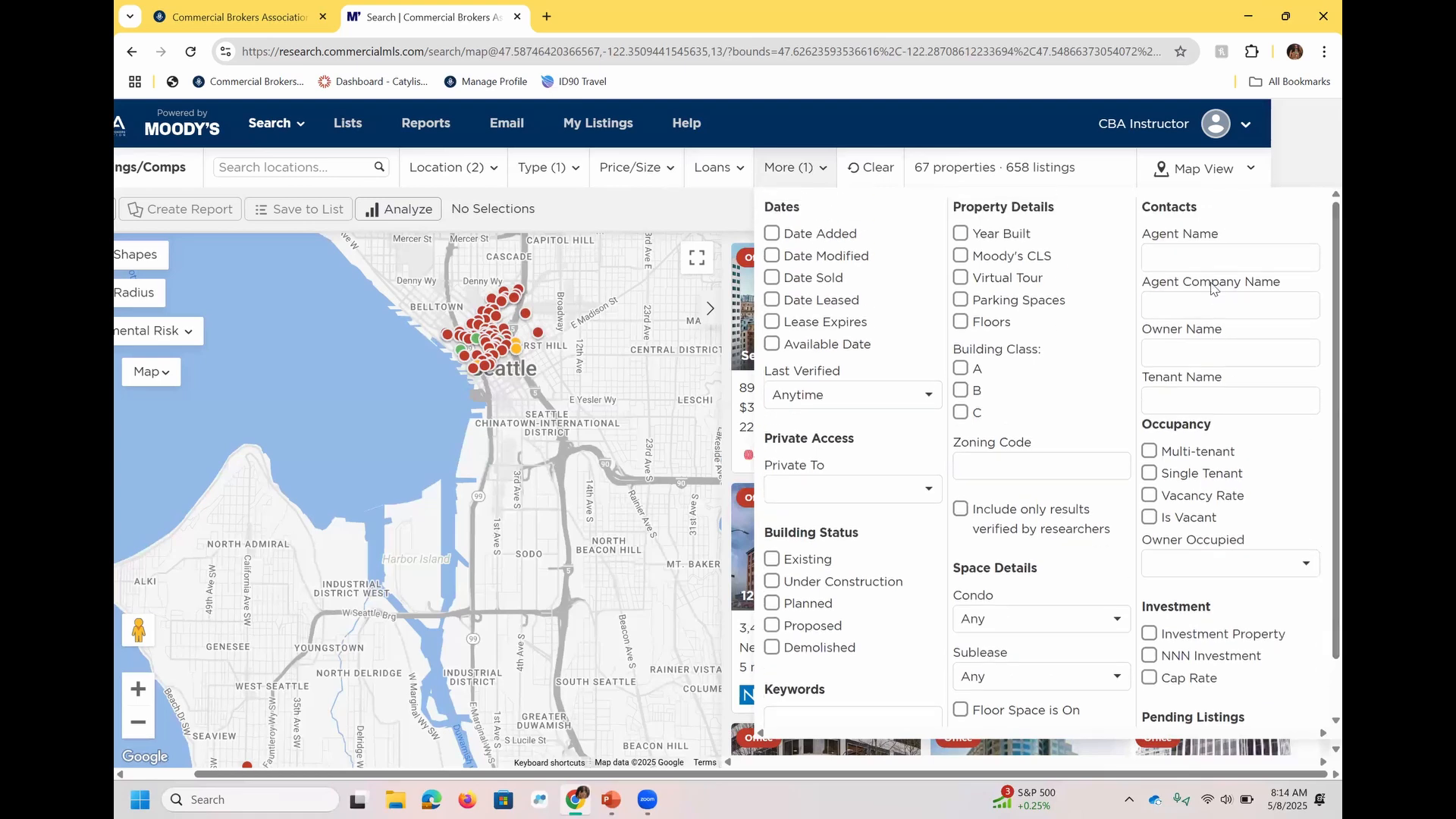
click(1215, 258)
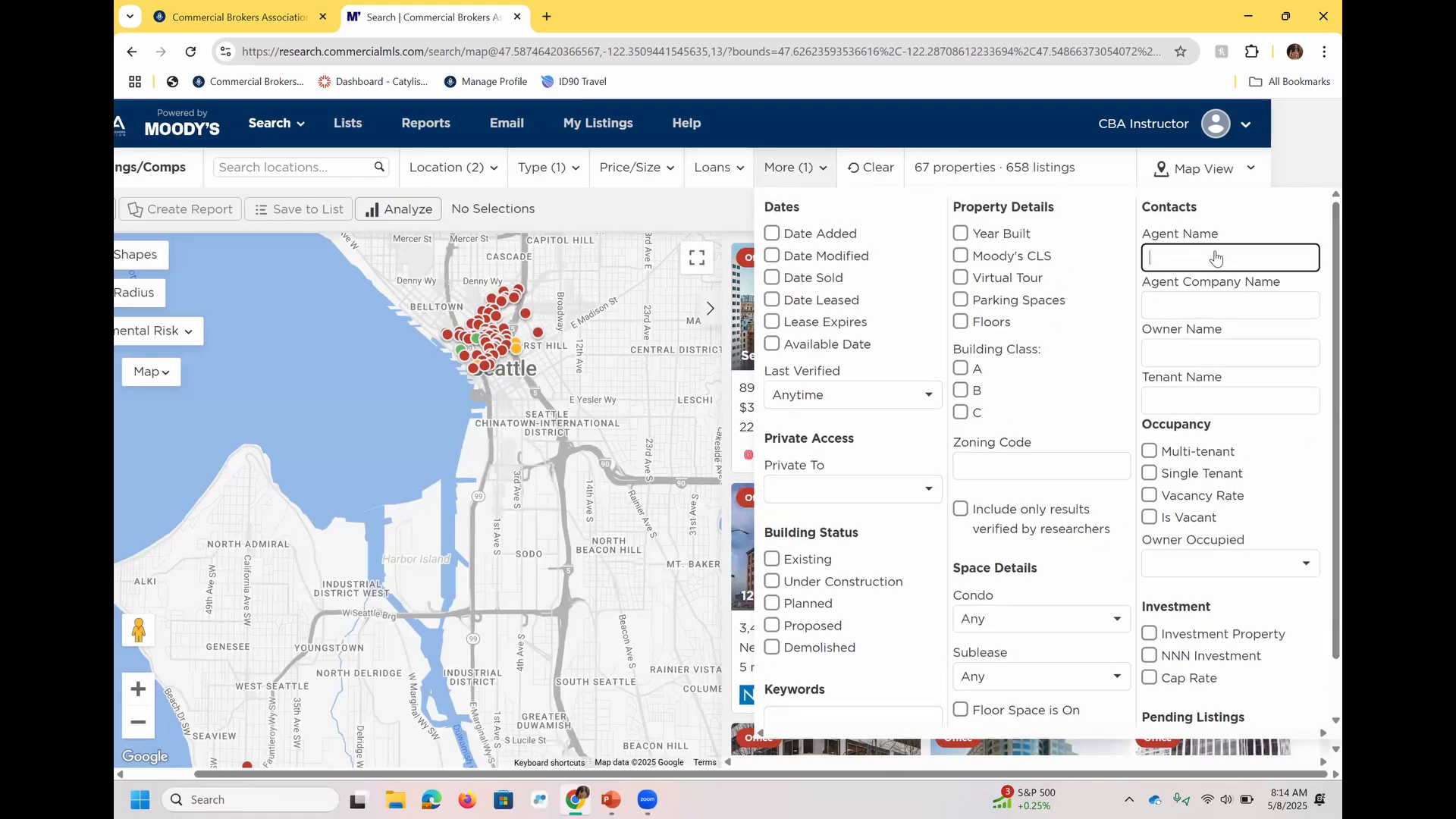
text(cba )
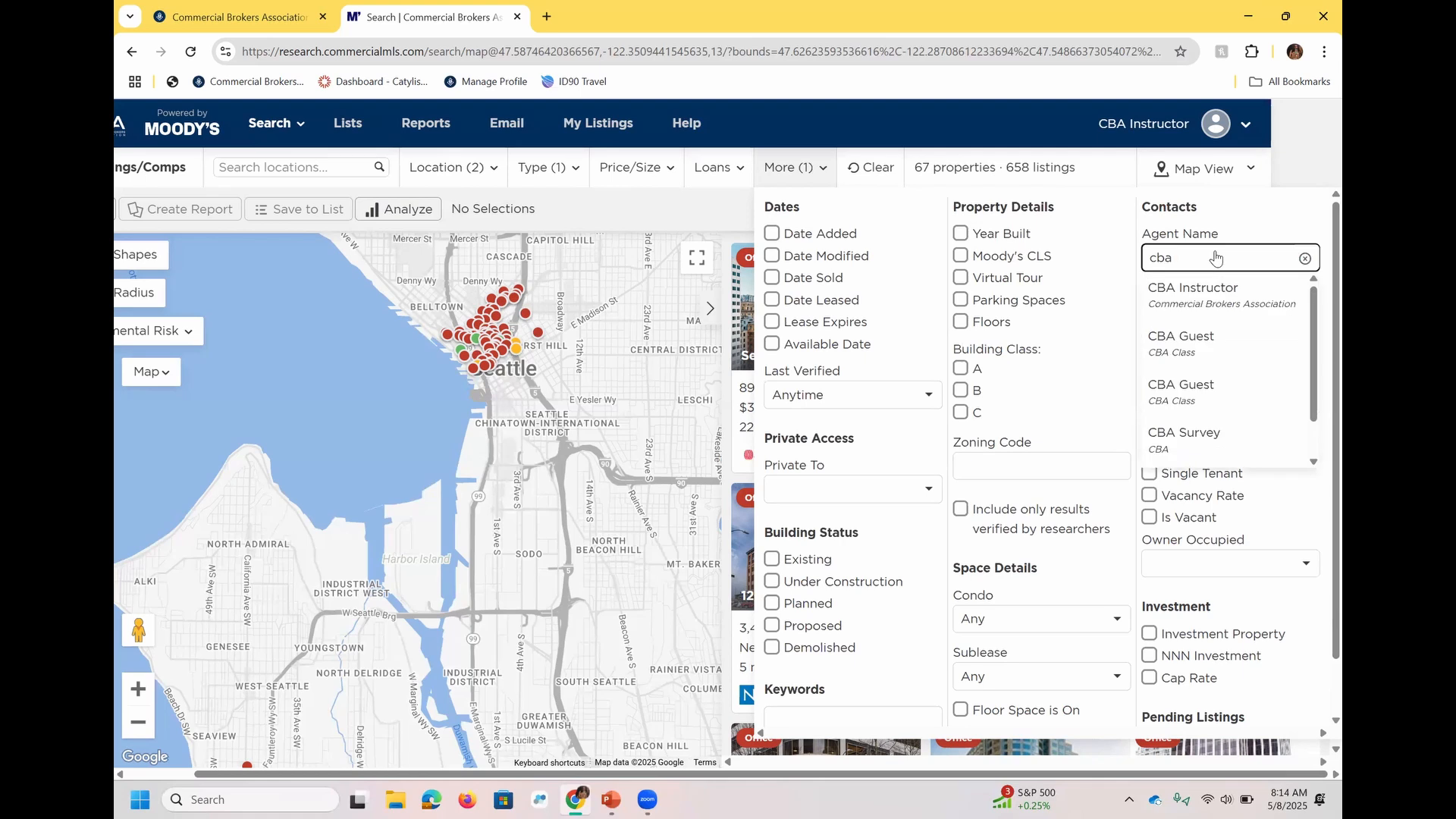
text(inst)
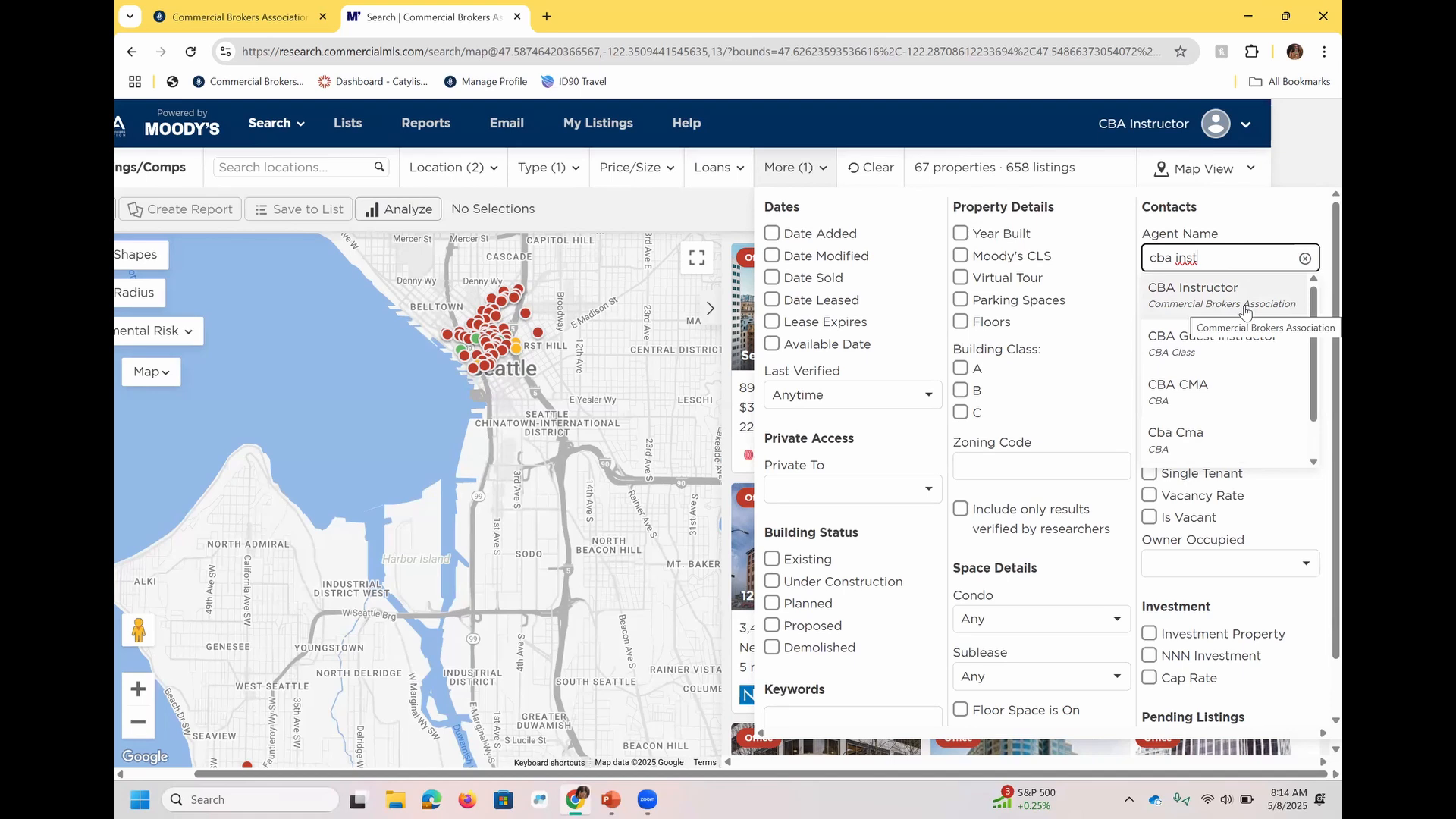
click(1304, 259)
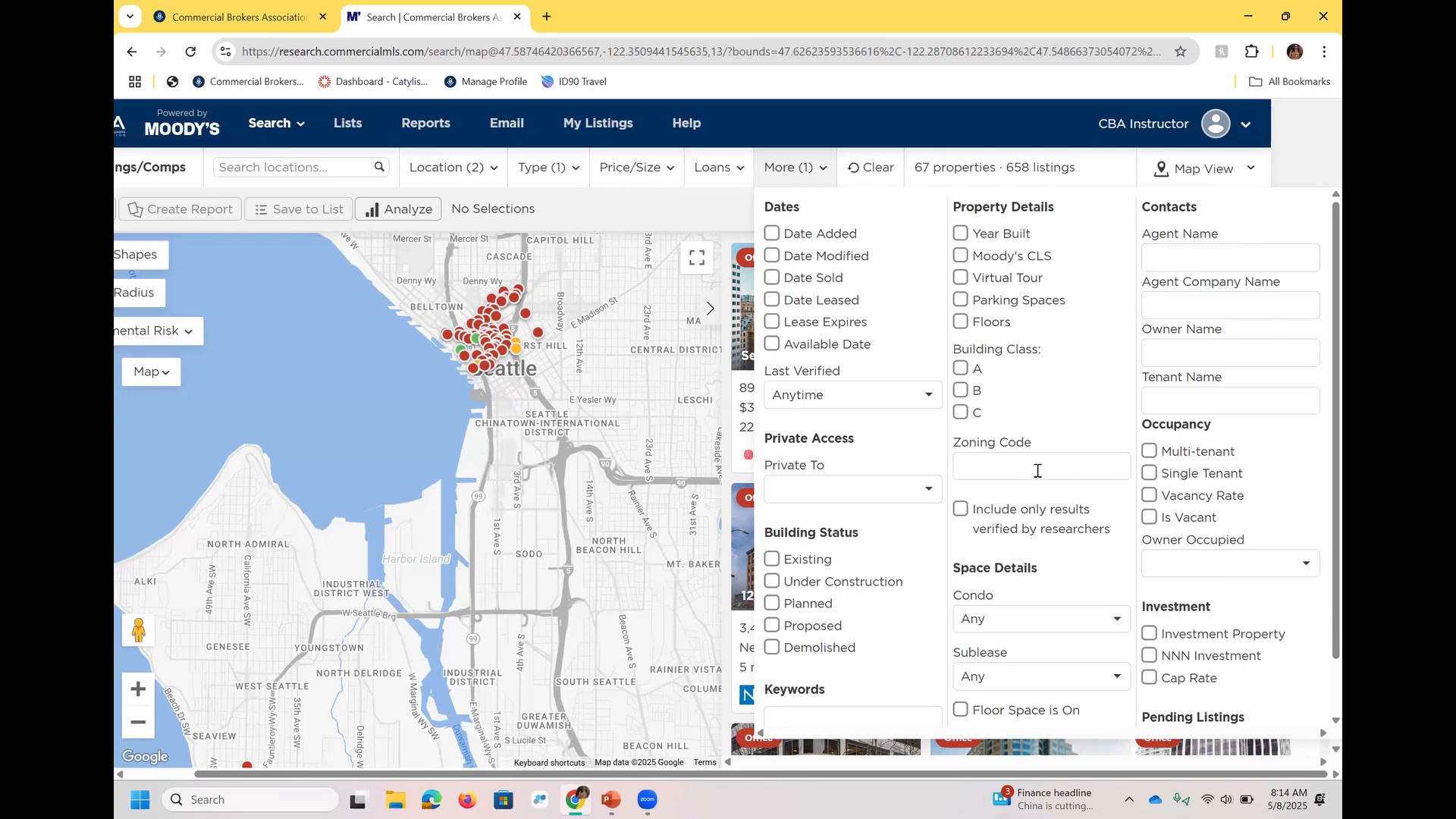
Go to the Keywords filter, remove the Exclude Pending filter, and close the additional filters.
scroll(825, 665, down, 1)
click(825, 665)
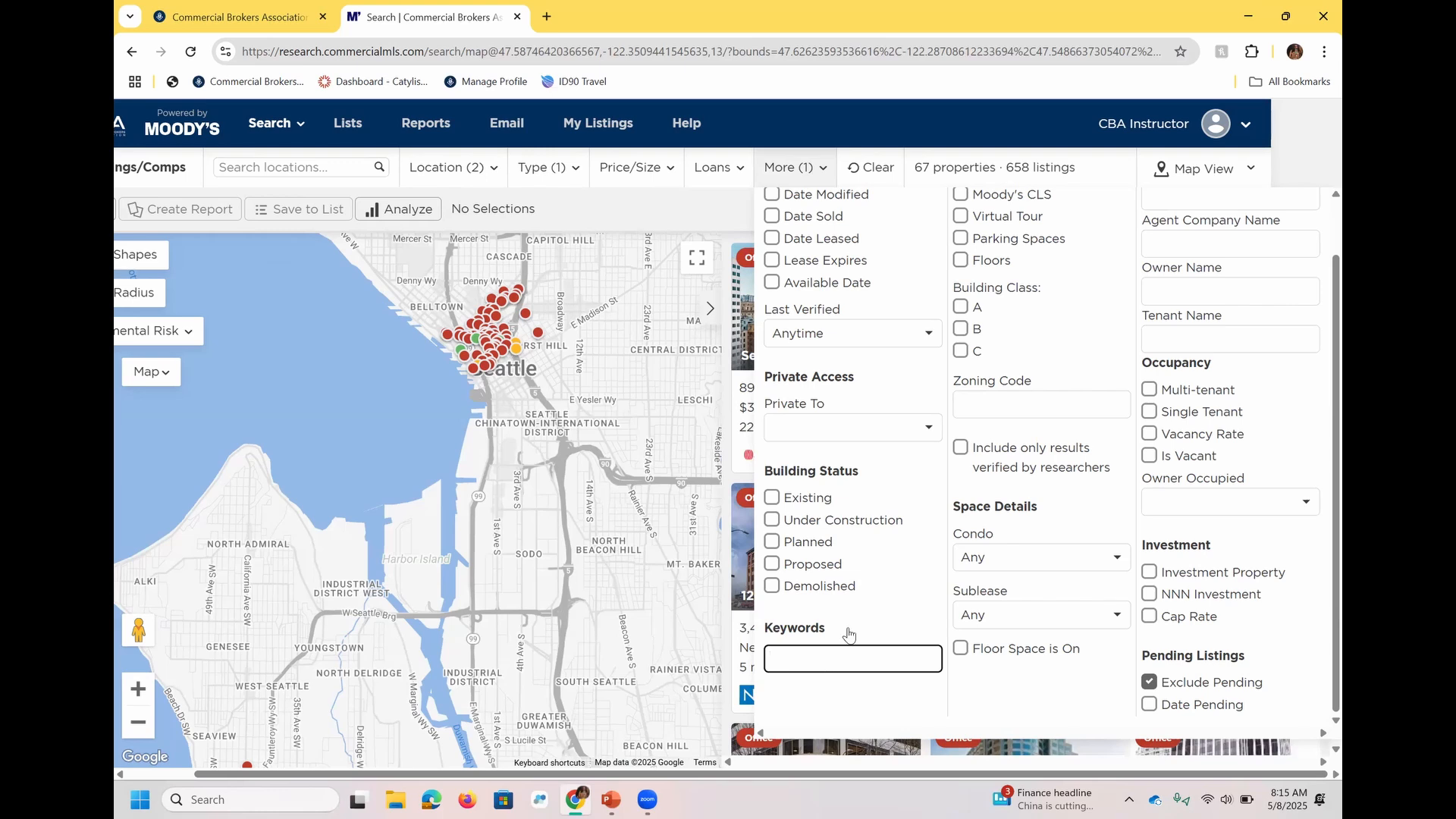
click(1149, 683)
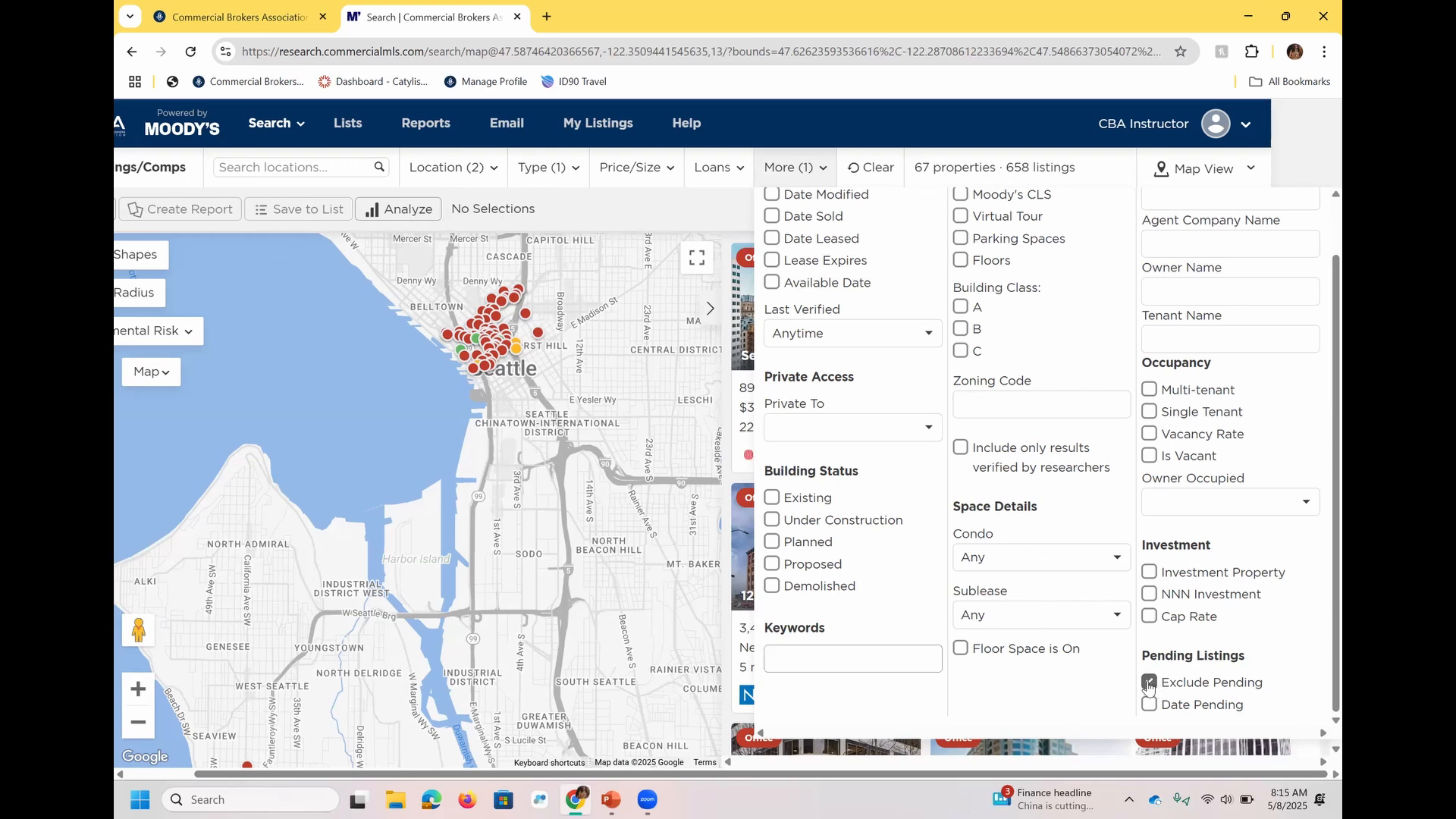
click(691, 203)
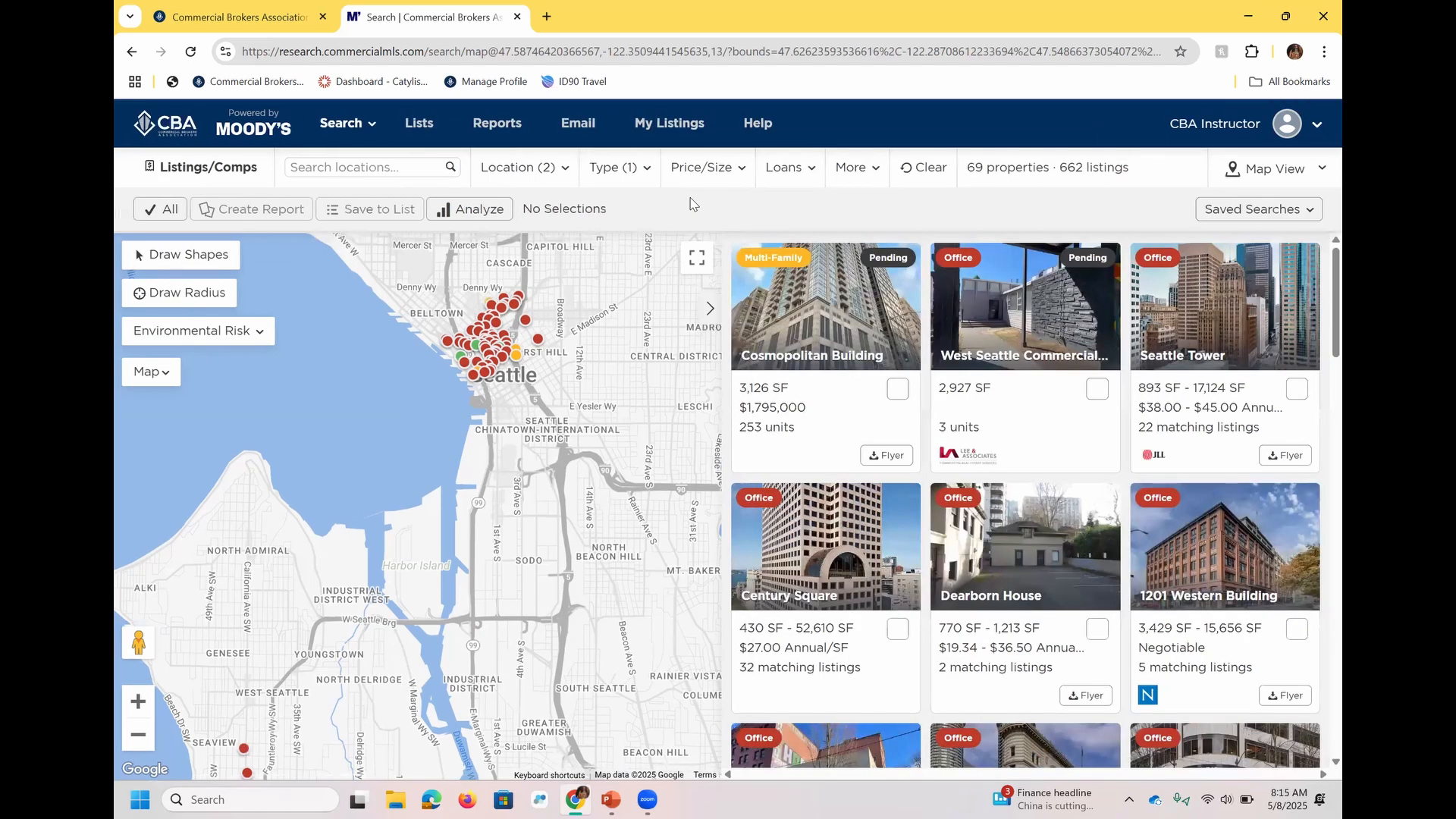
Replace the For Sale and For Lease listing types with Sold, keeping the Office space use.
click(650, 179)
click(634, 275)
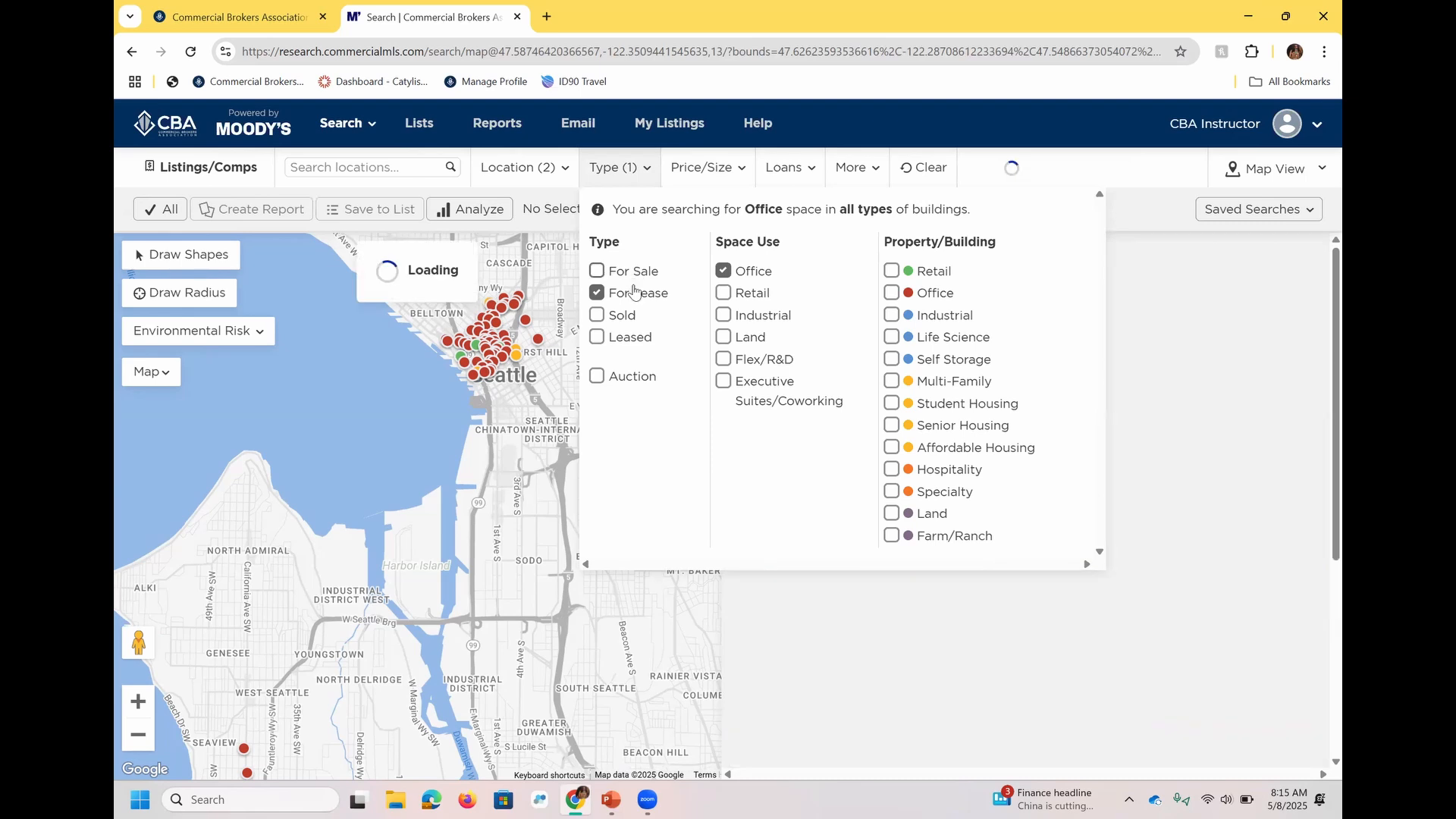
click(636, 297)
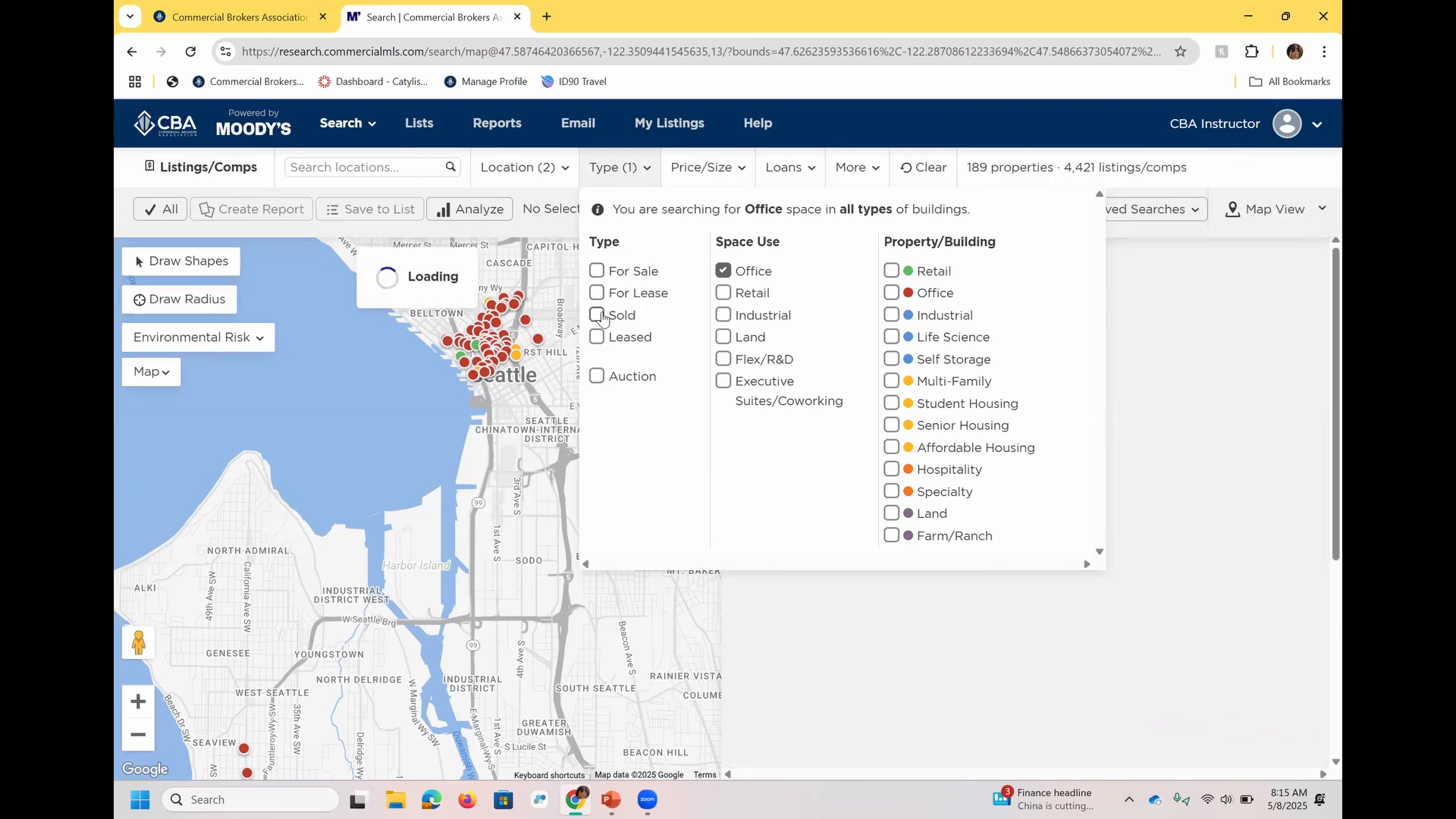
click(599, 316)
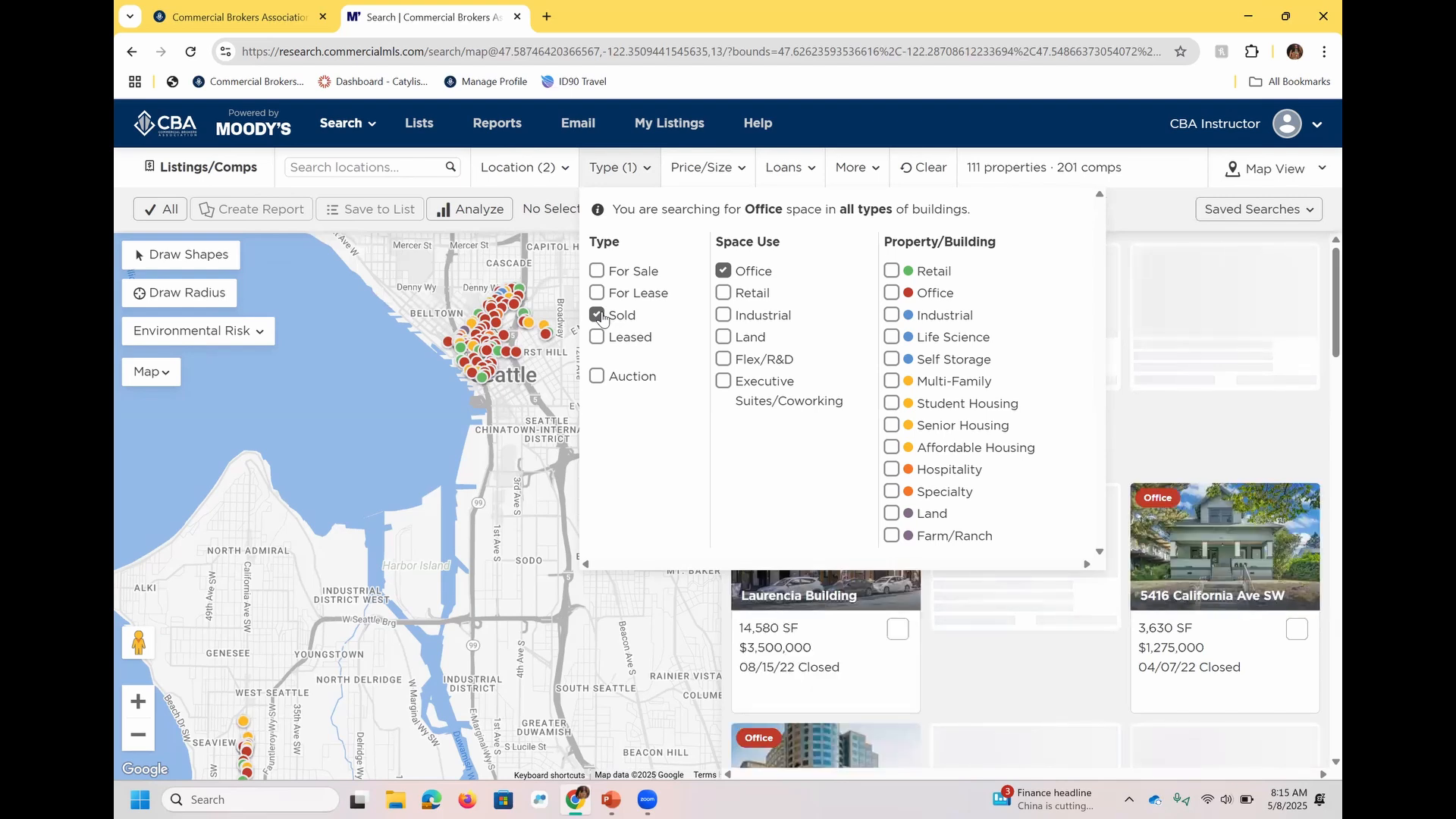
Limit the sold comps to only confirmed prices and enable the Date Sold filter with its start and end dates left blank.
click(722, 173)
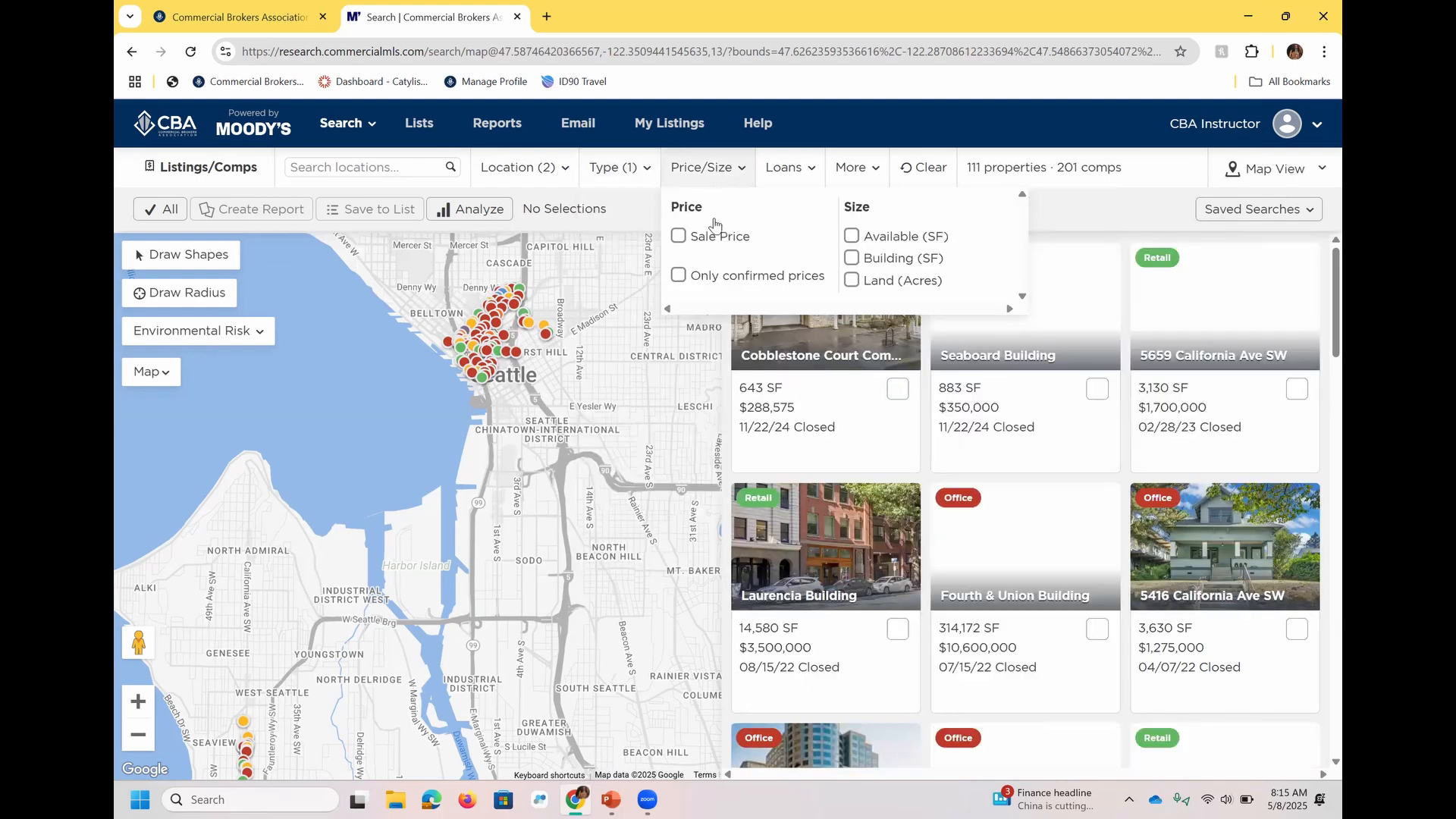
click(678, 276)
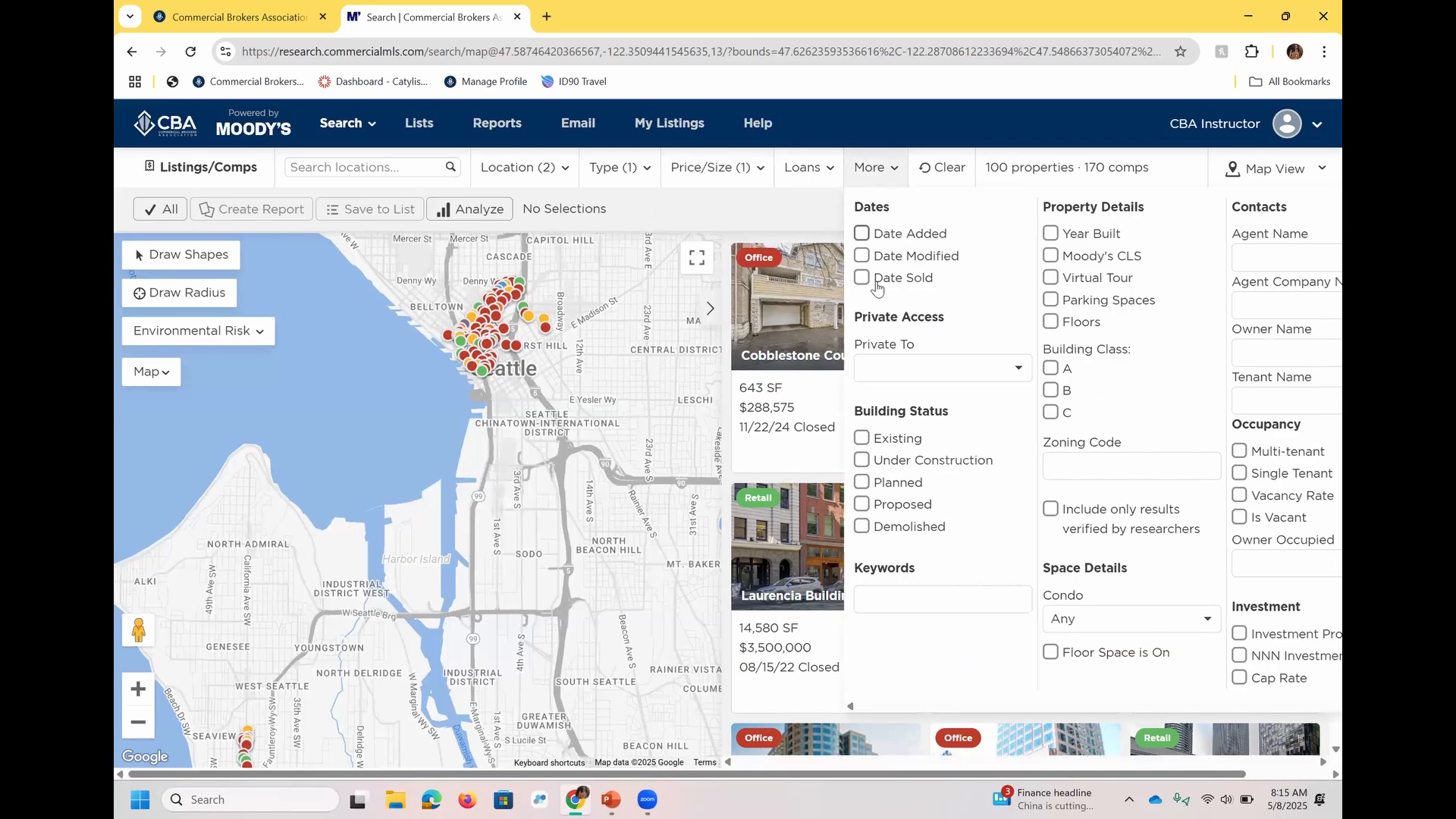
click(862, 277)
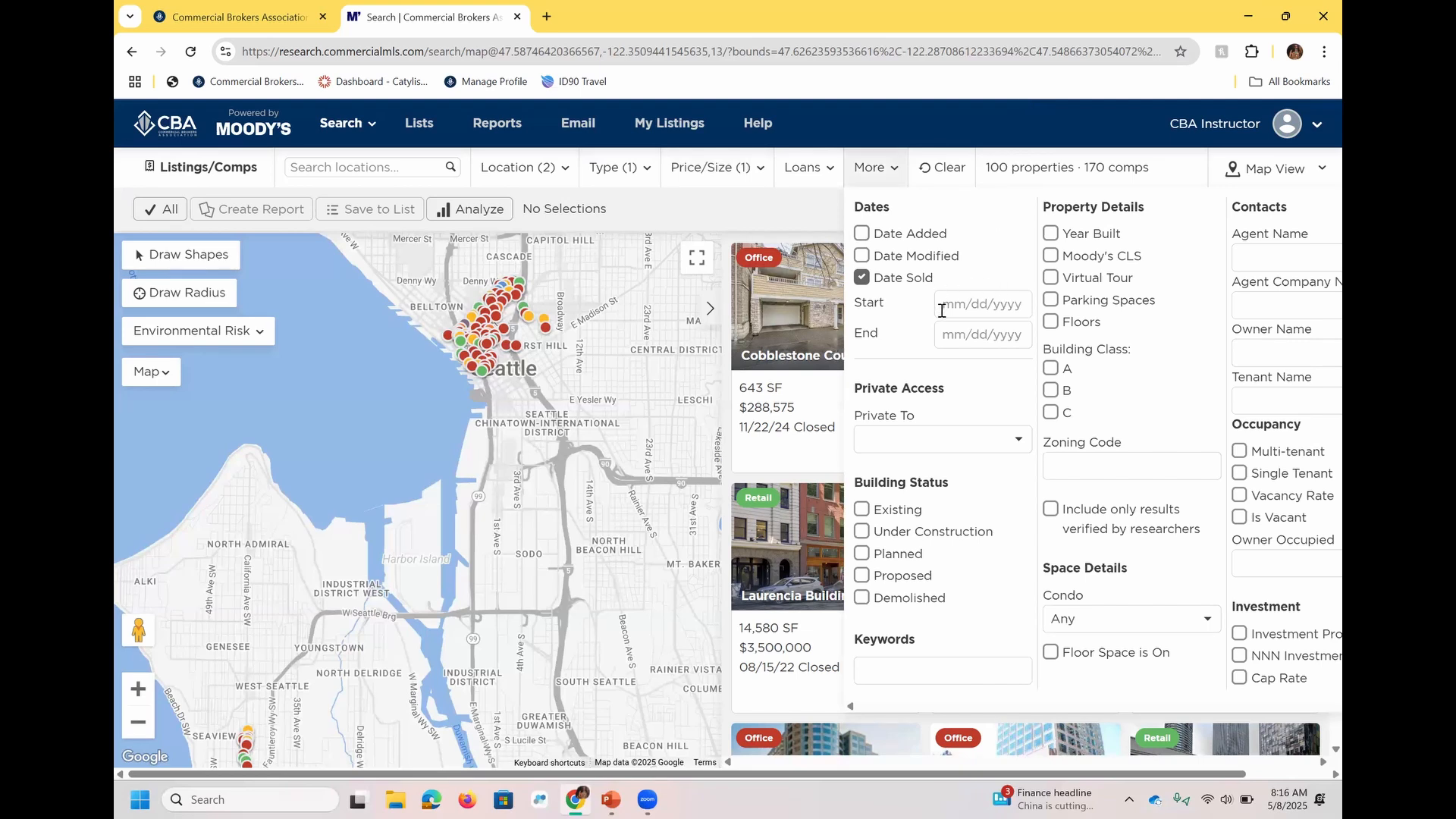
click(969, 129)
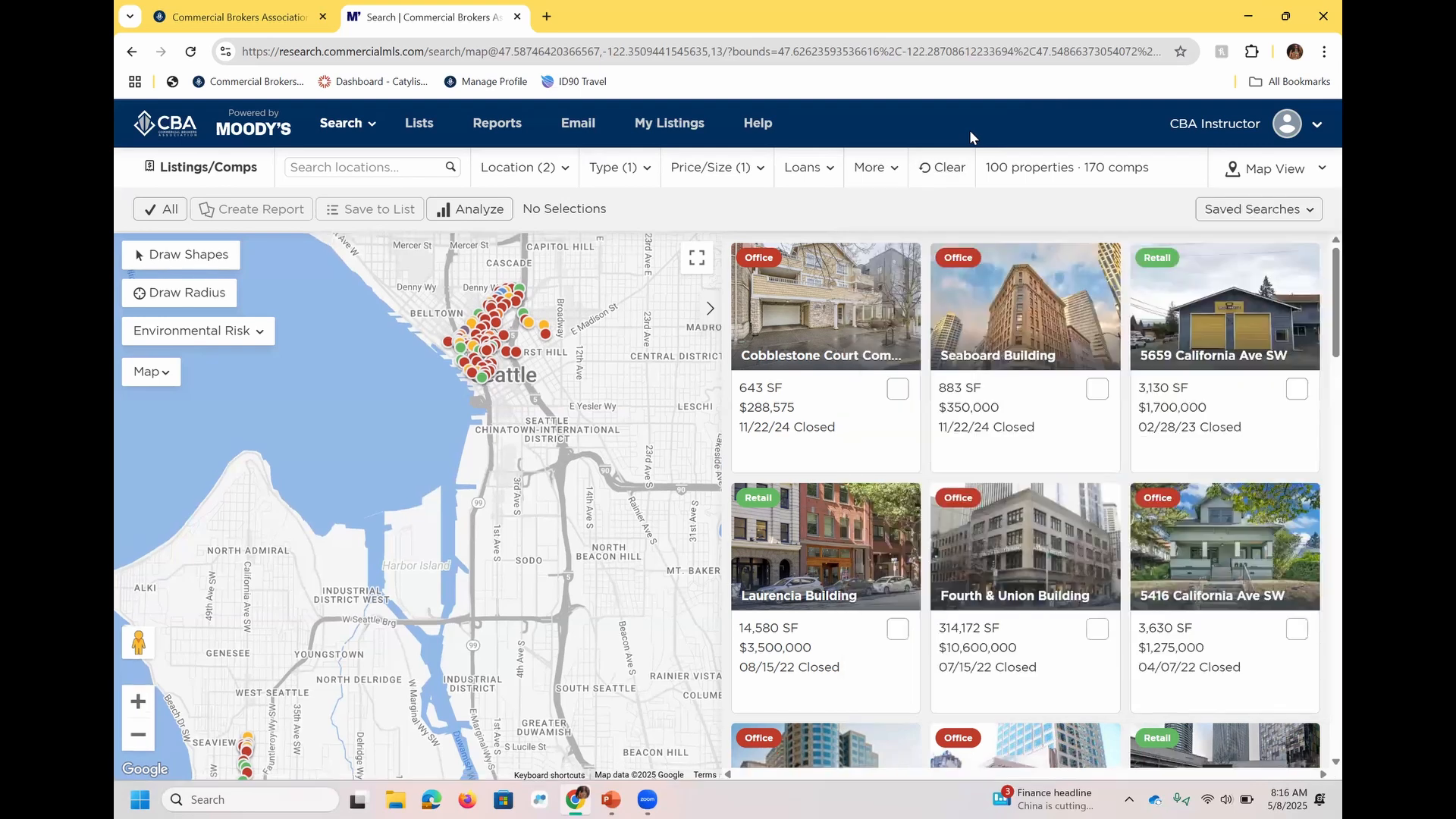
Narrow the listings search to postal code 98136 and open the full property details of West Seattle Commercial - View Development Site.
click(612, 171)
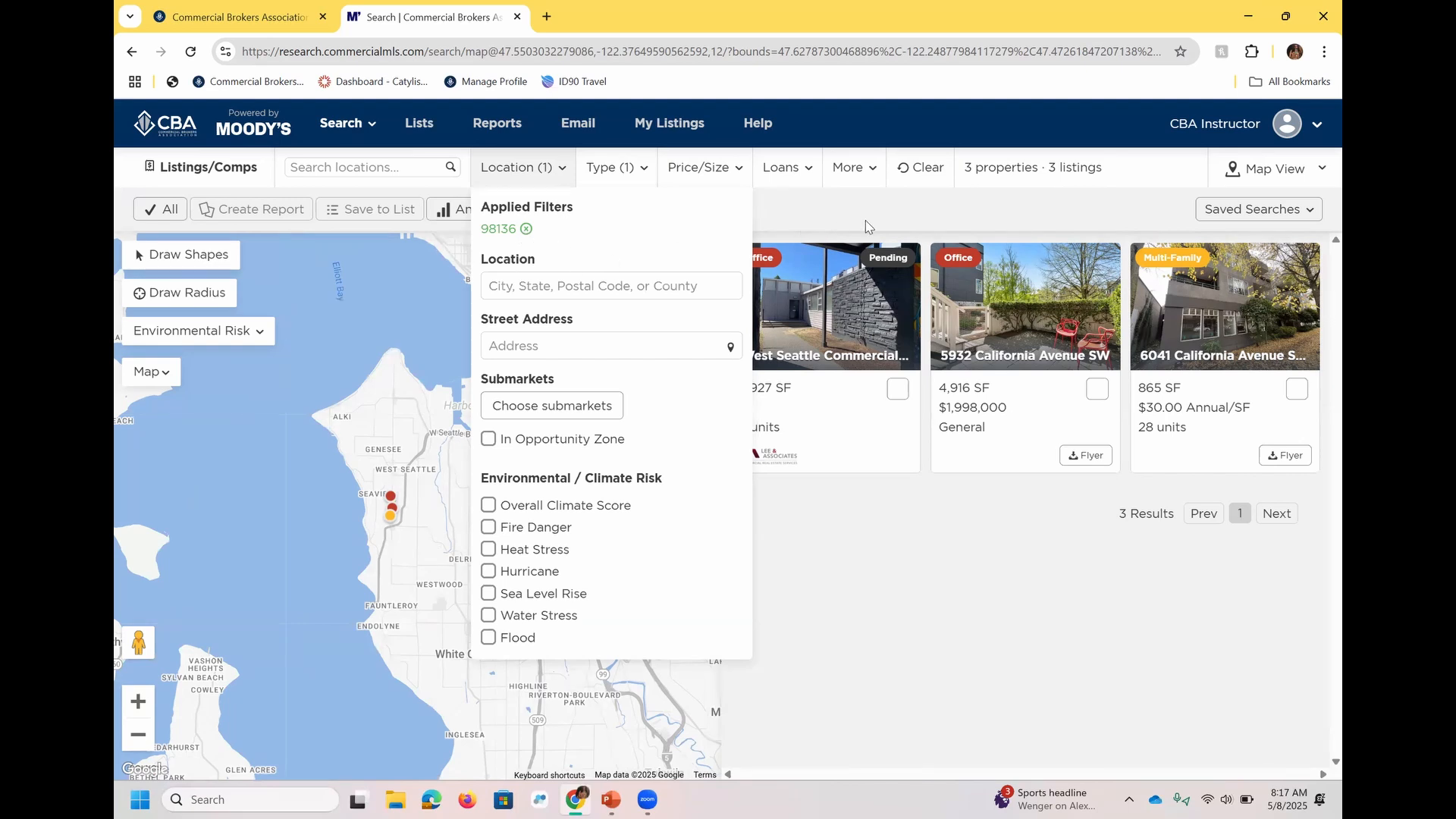
click(903, 227)
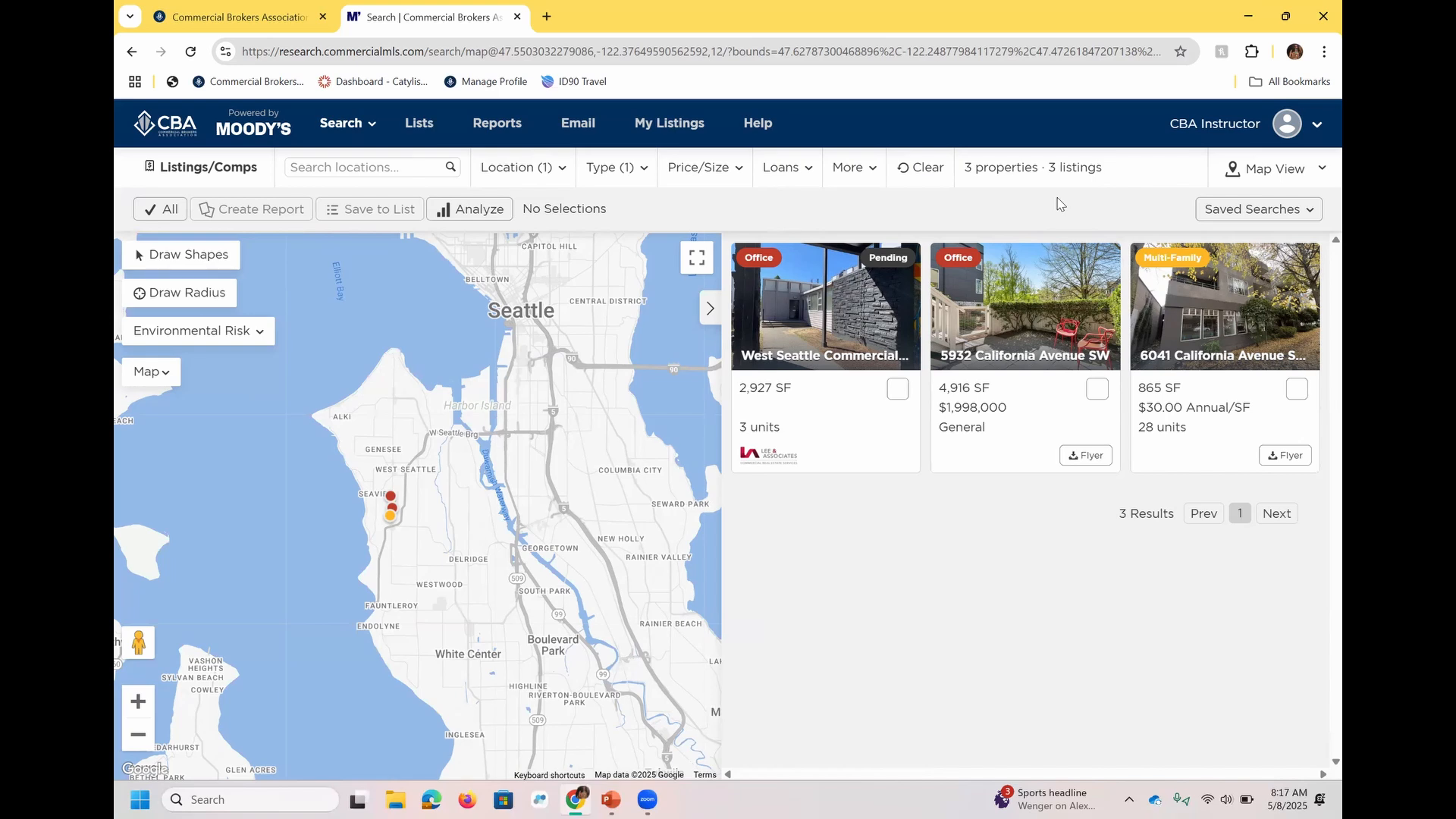
mouse_move(849, 399)
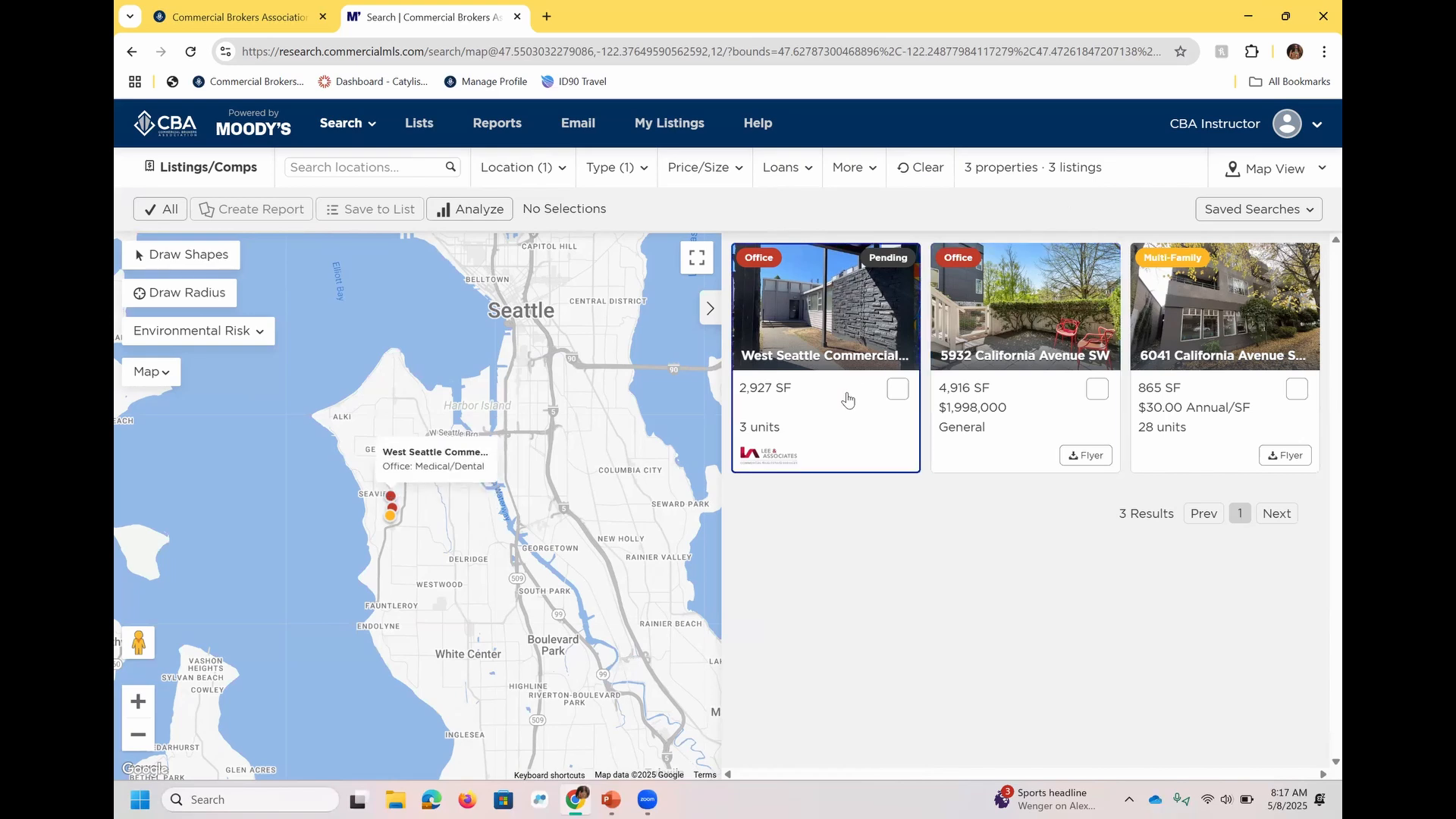
click(806, 415)
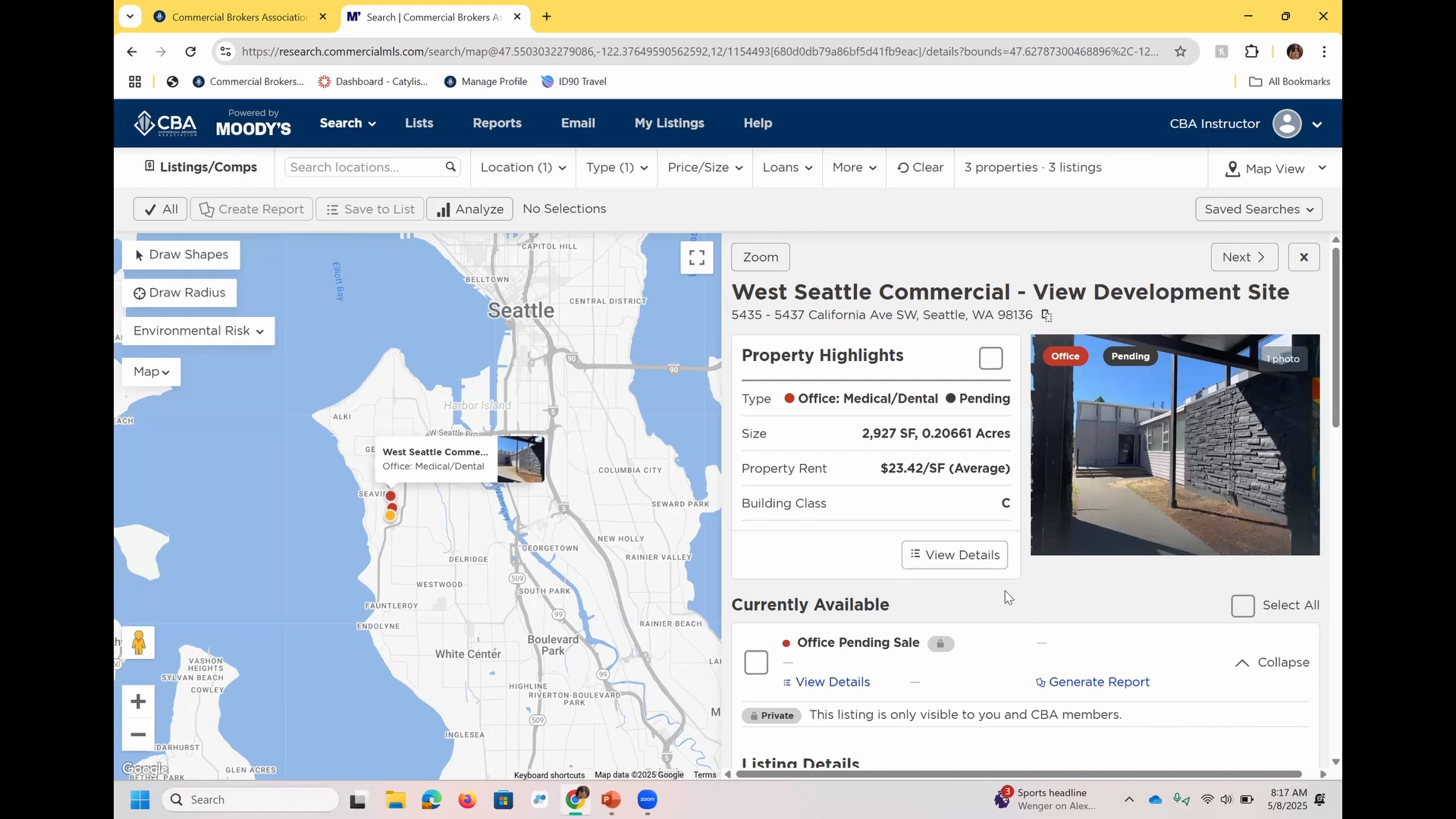
click(957, 558)
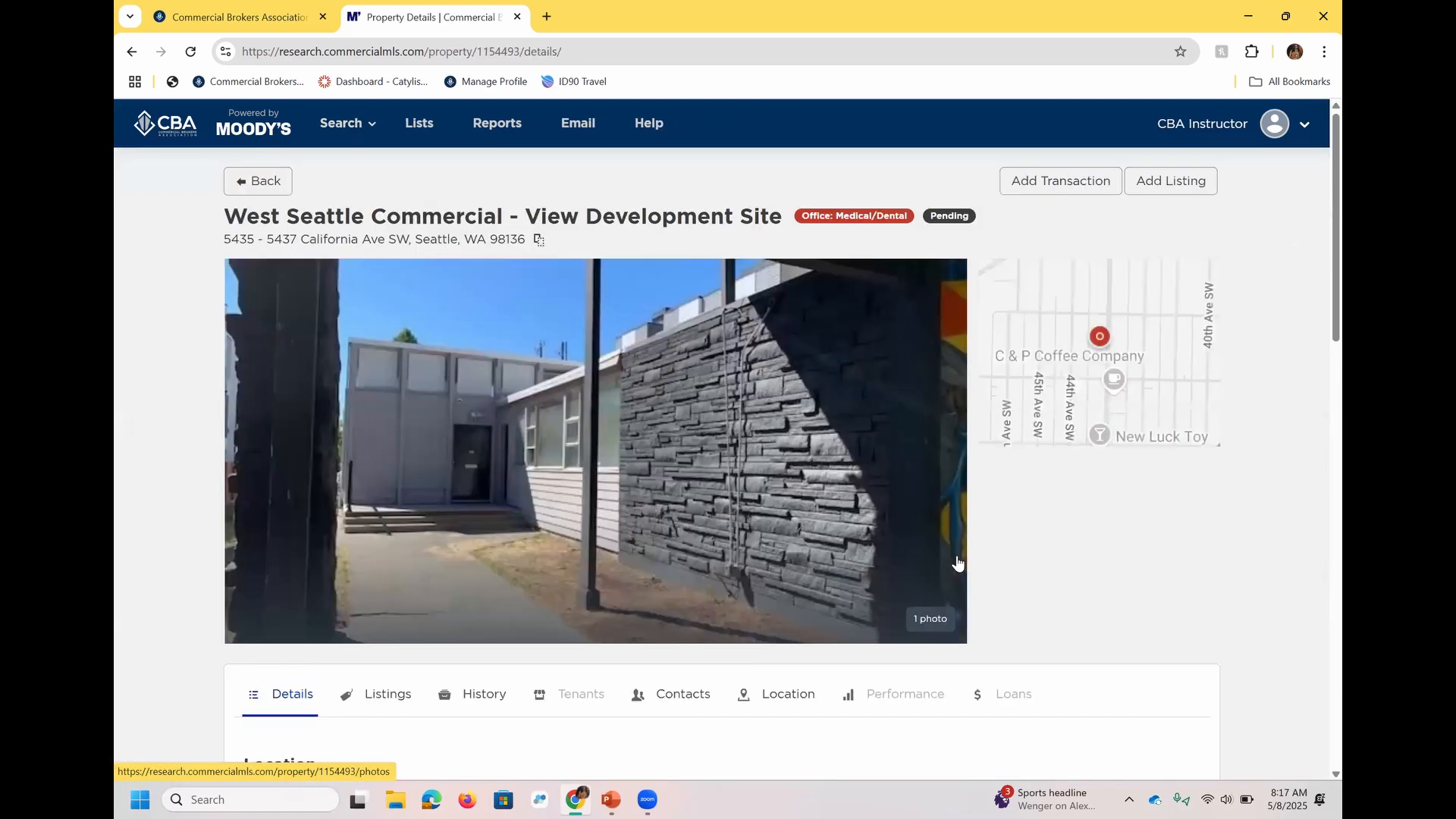
Examine the property's building details, listings, history, tenants, contacts and location information.
scroll(1316, 302, down, 3)
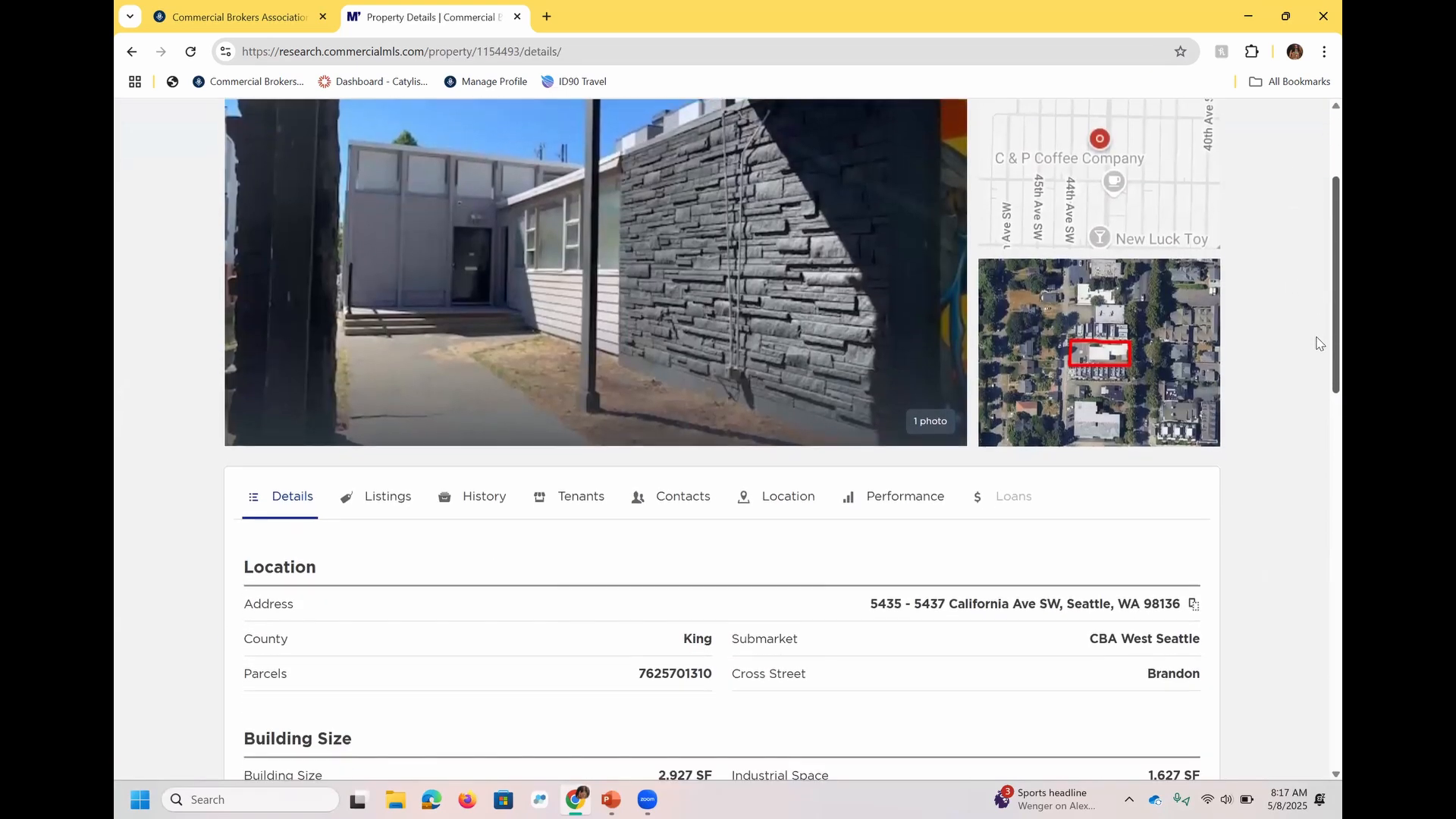
scroll(1315, 343, down, 4)
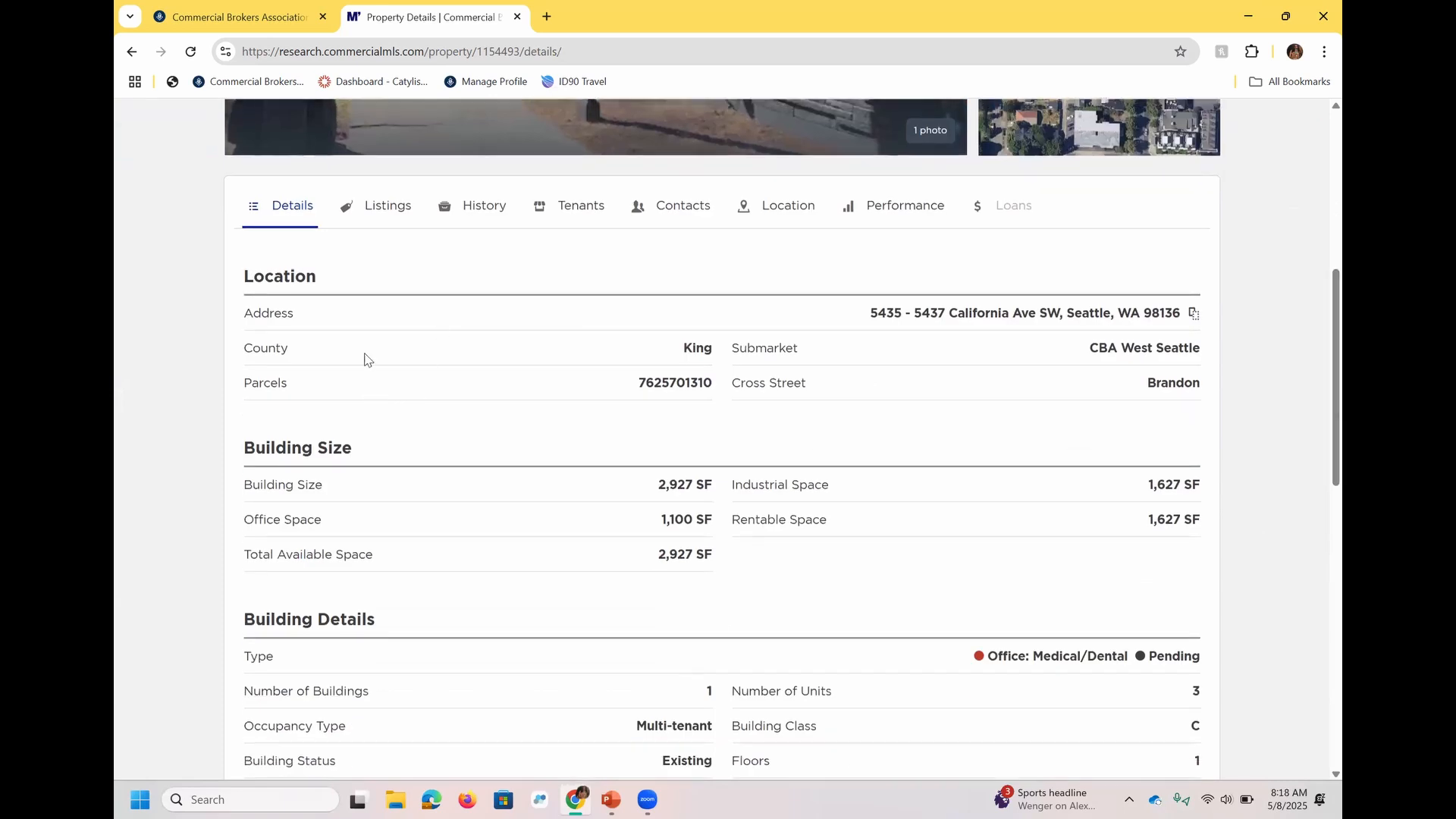
click(387, 206)
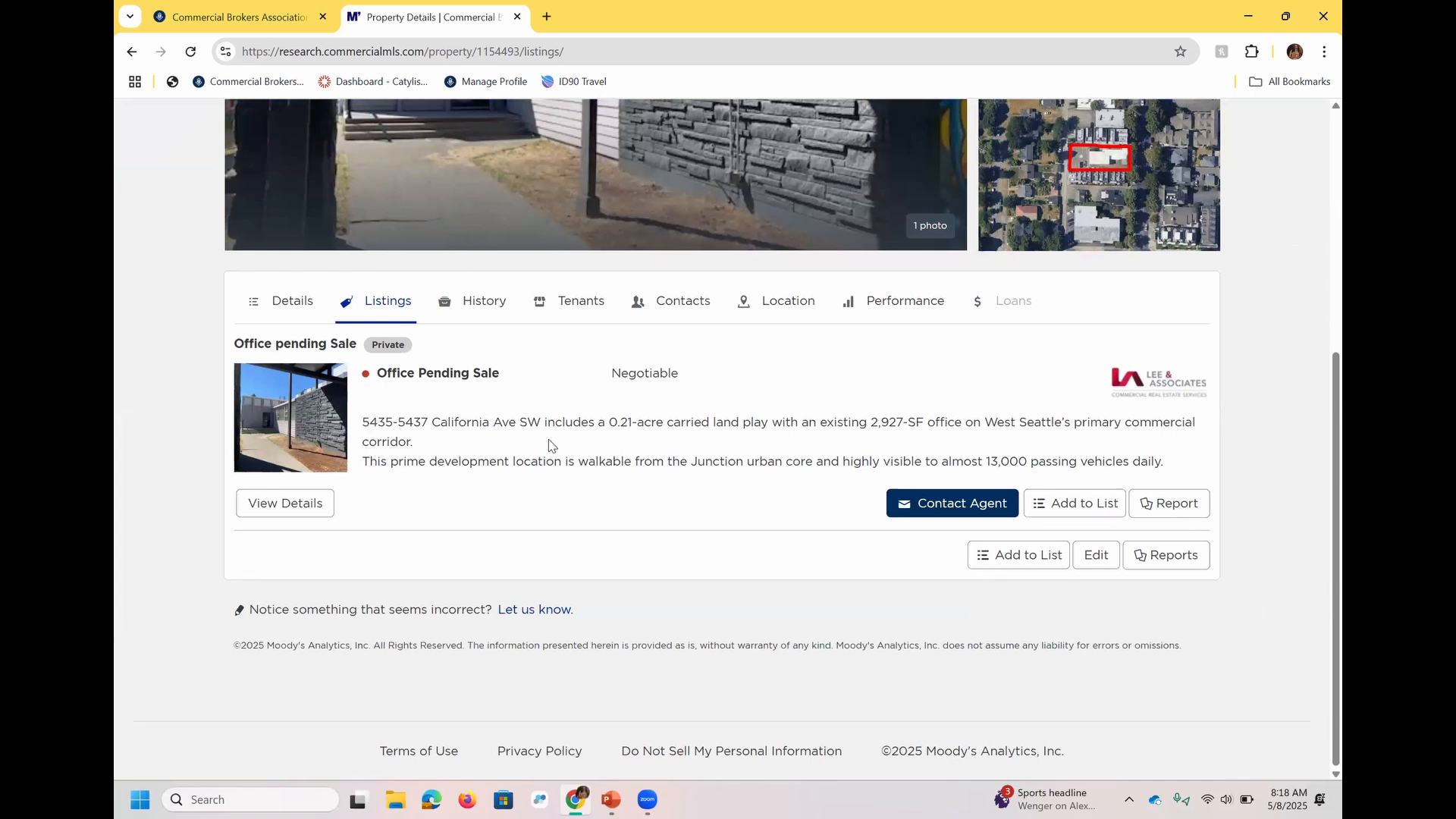
click(497, 302)
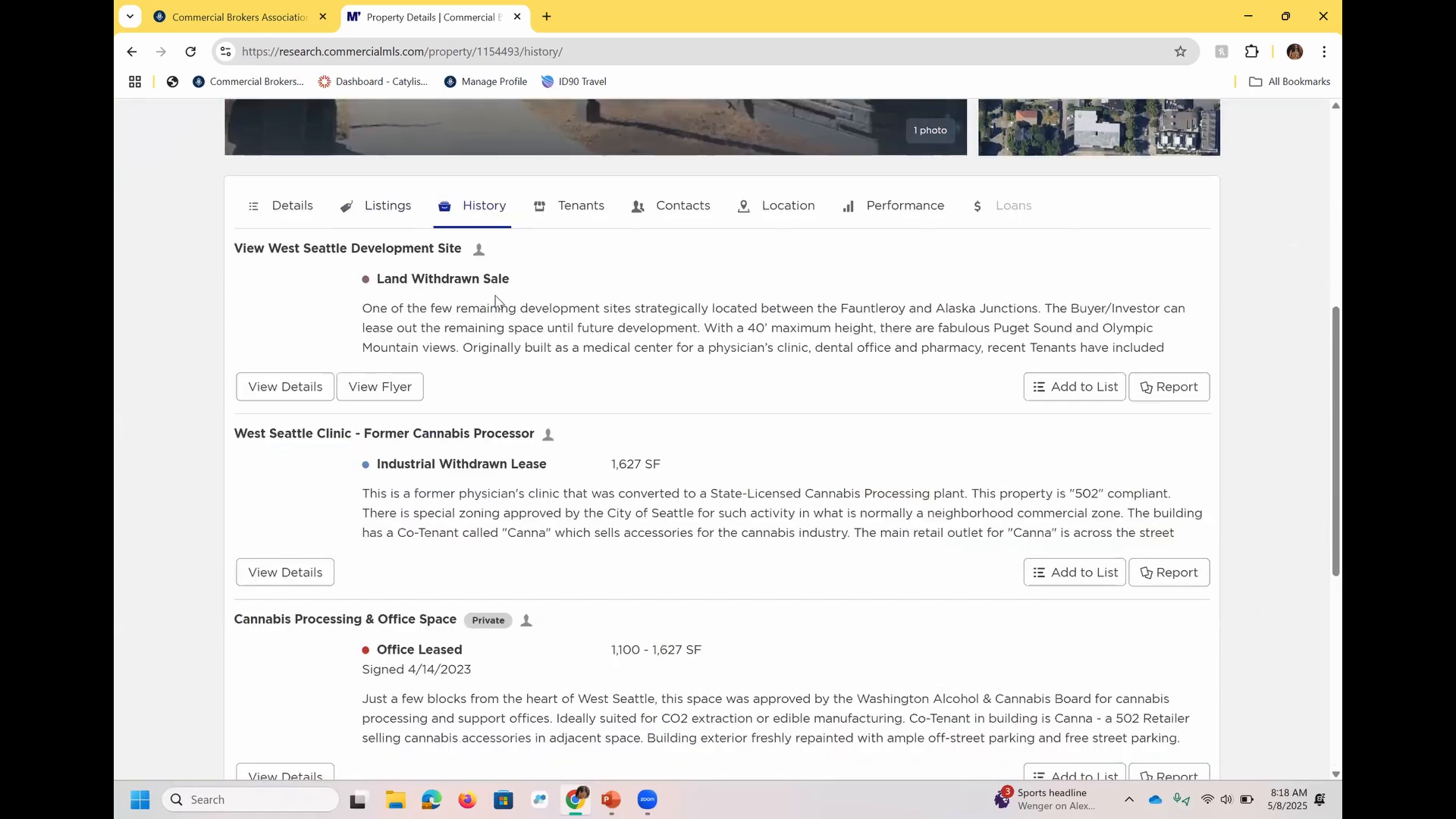
click(581, 207)
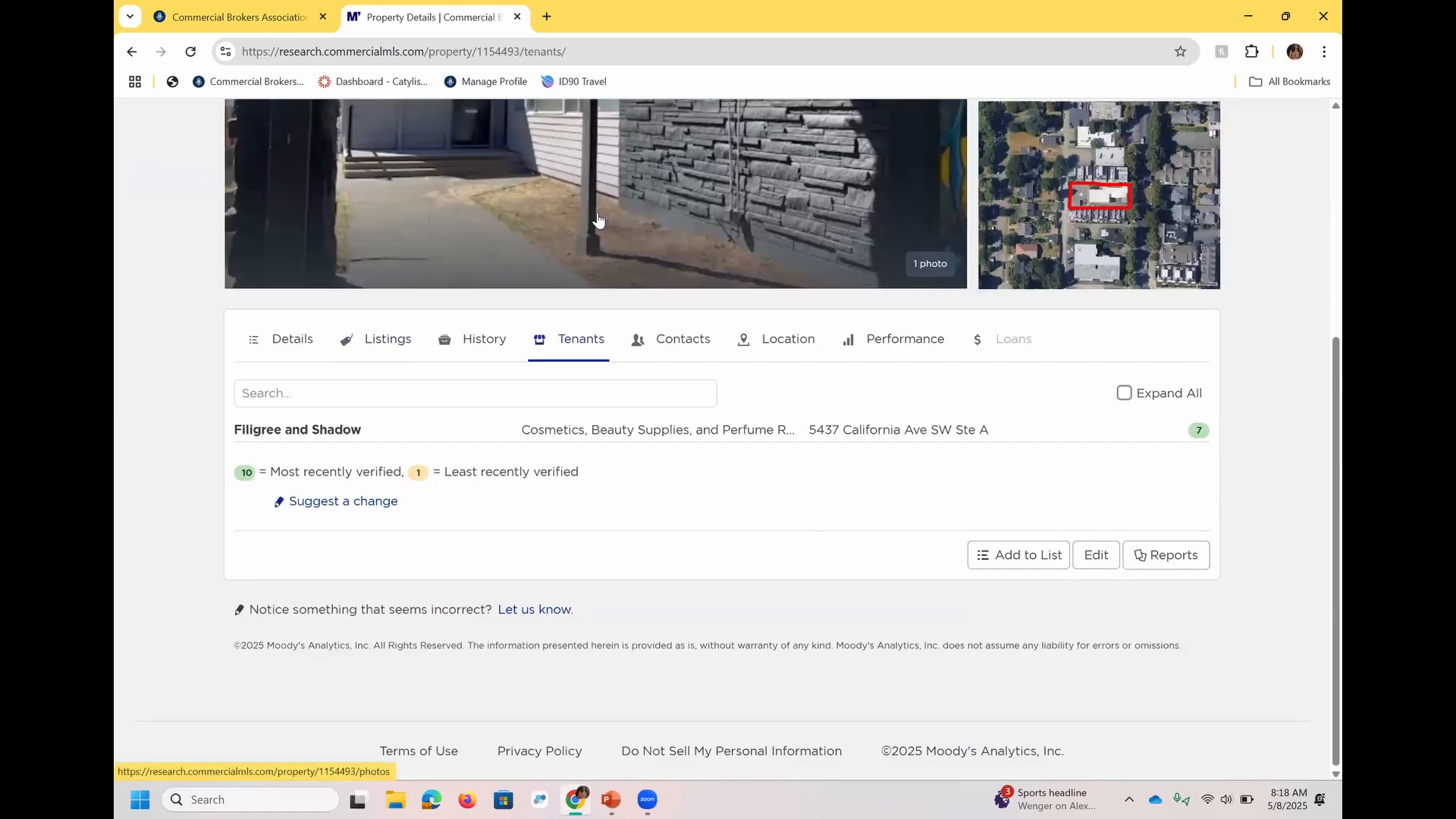
click(680, 350)
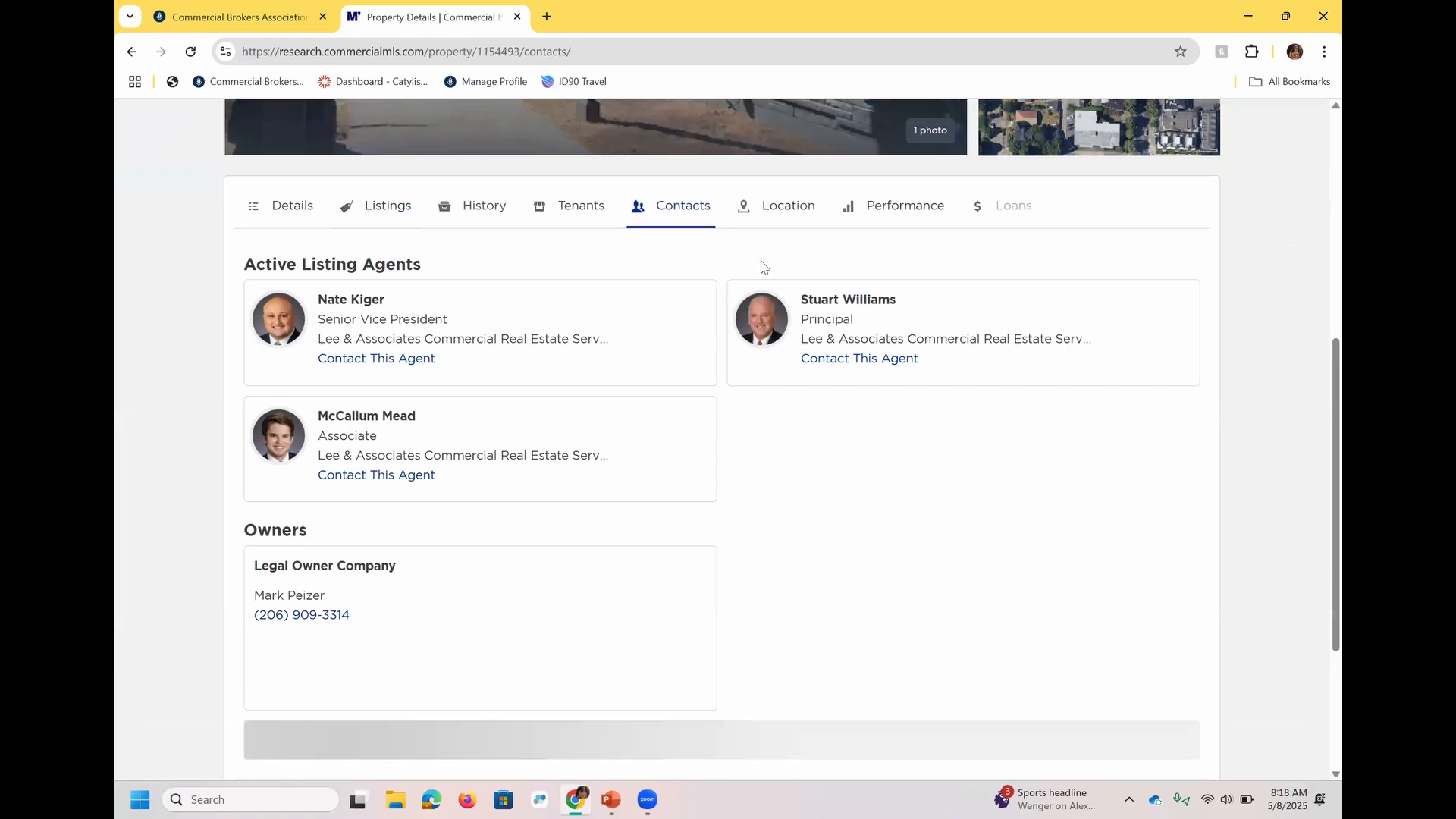
click(795, 219)
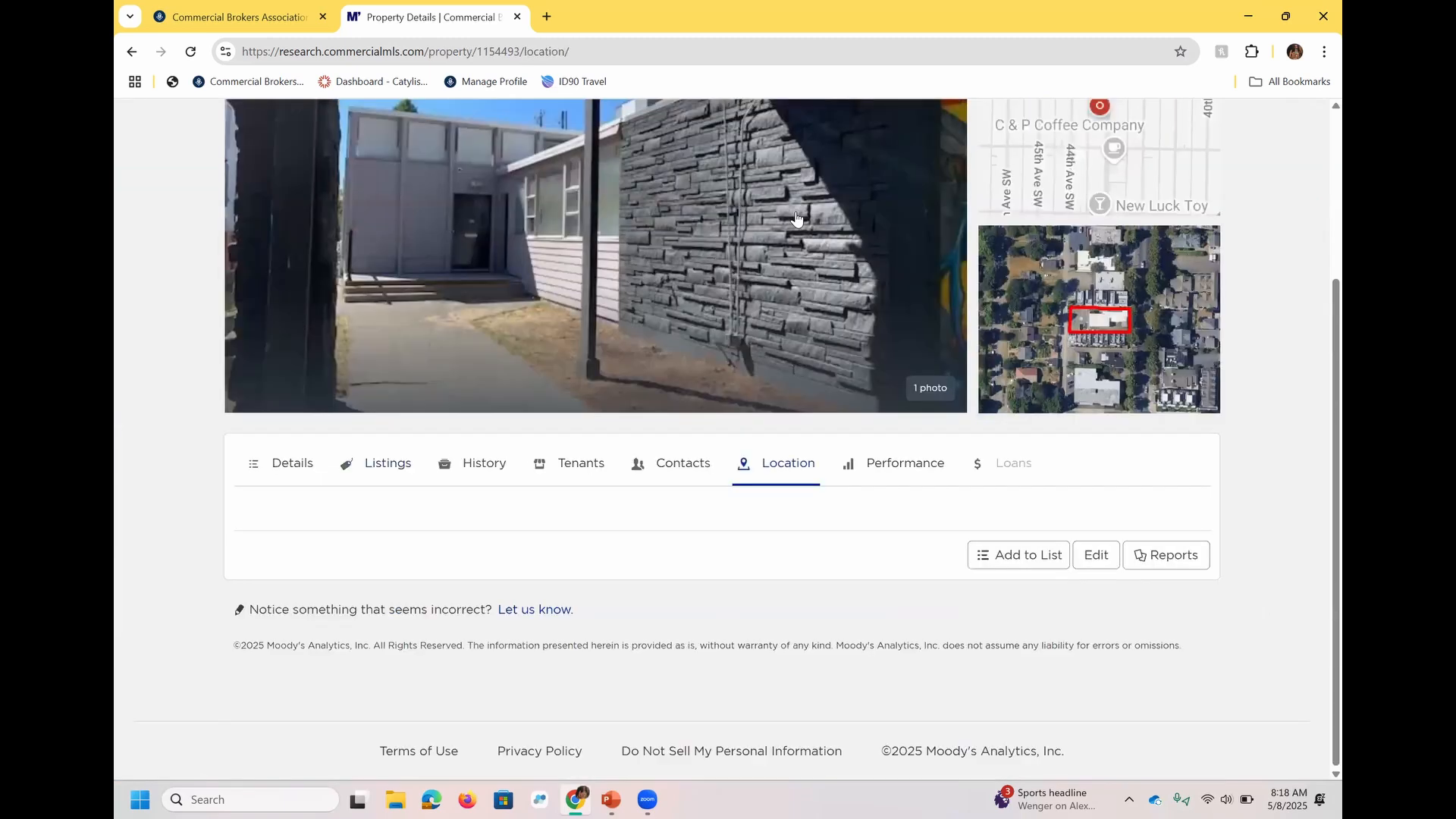
Review the property's asking rent and vacancy trends, and open its report generation options.
click(916, 228)
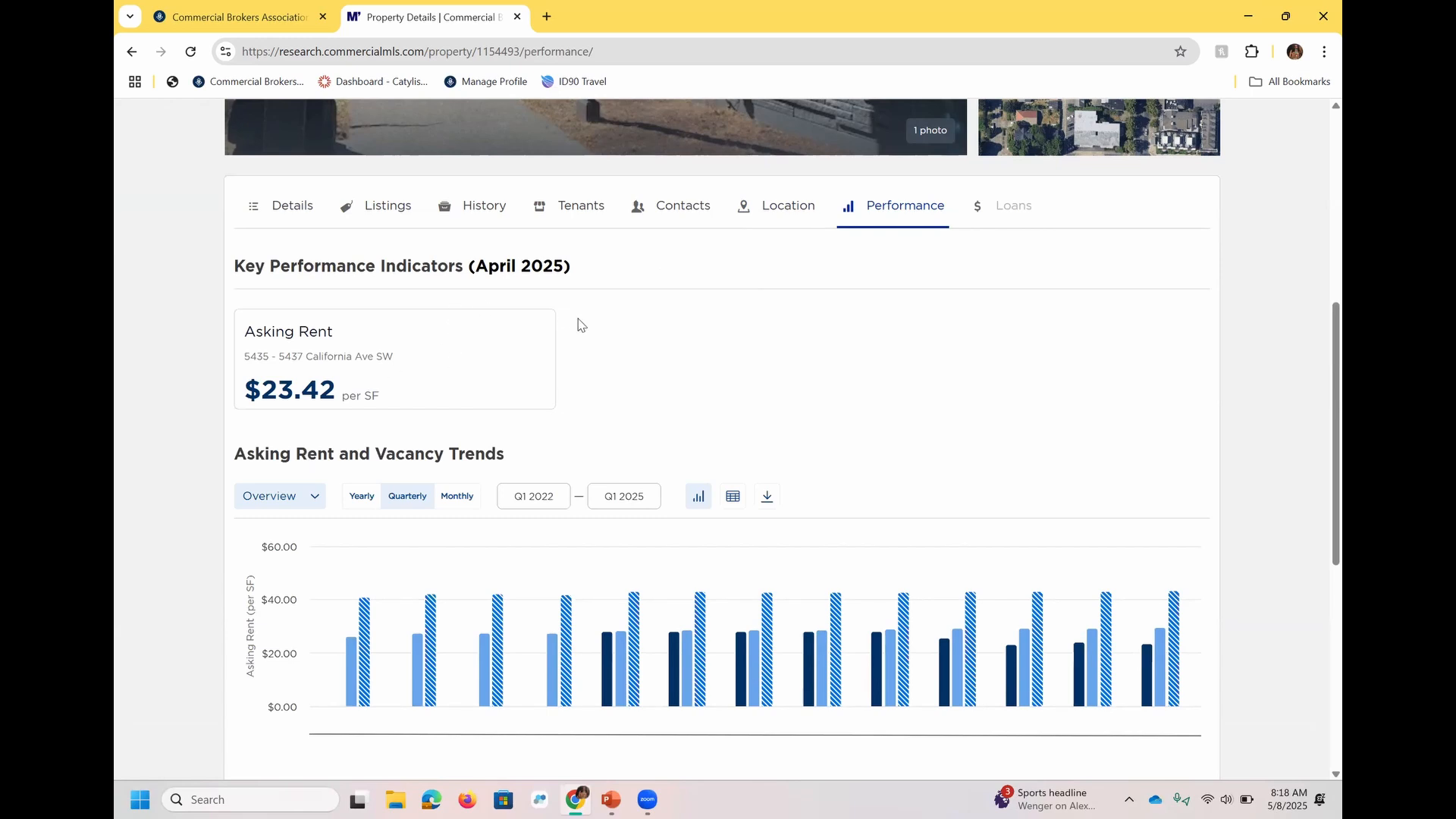
scroll(1319, 368, down, 7)
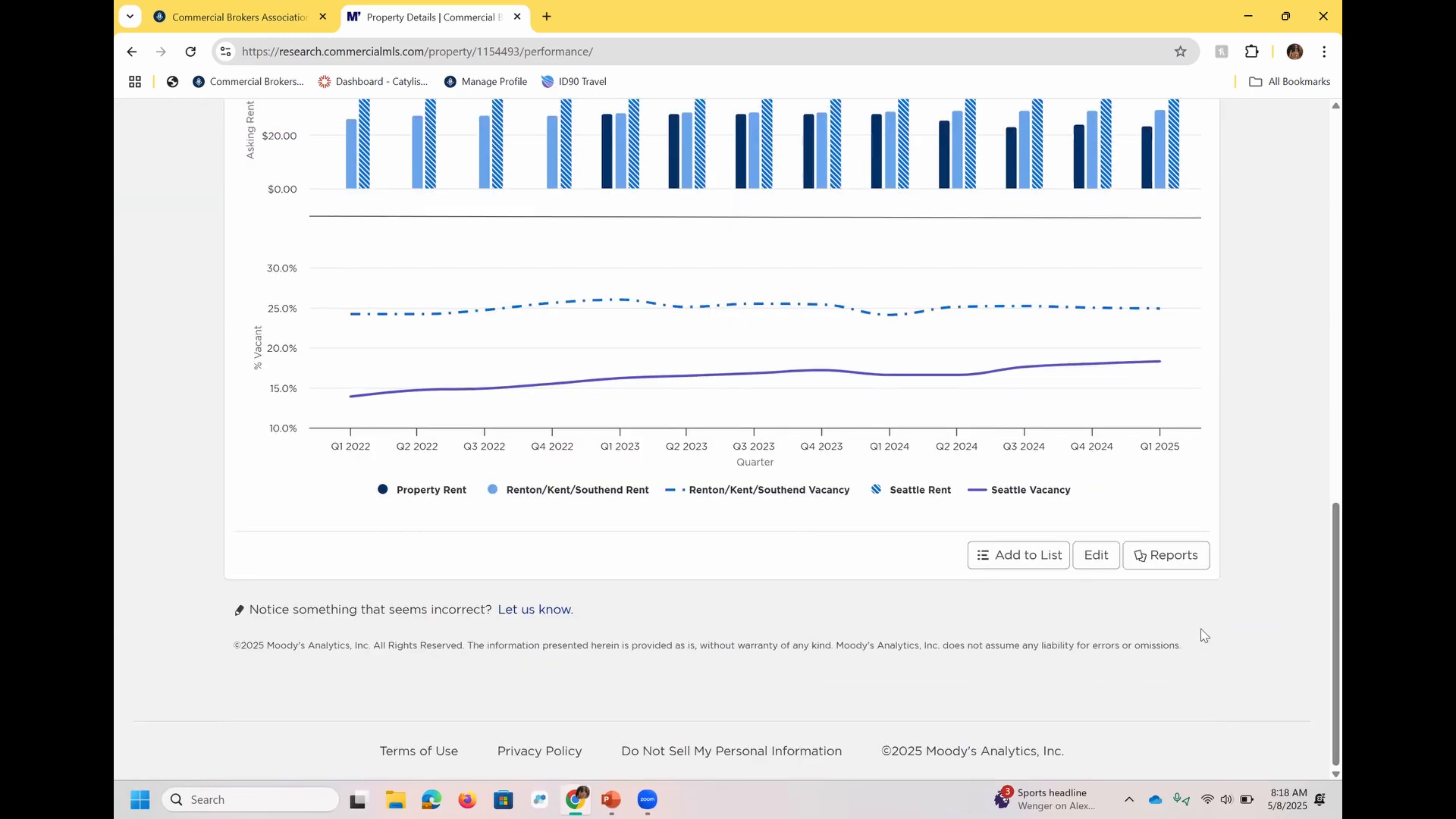
click(1189, 568)
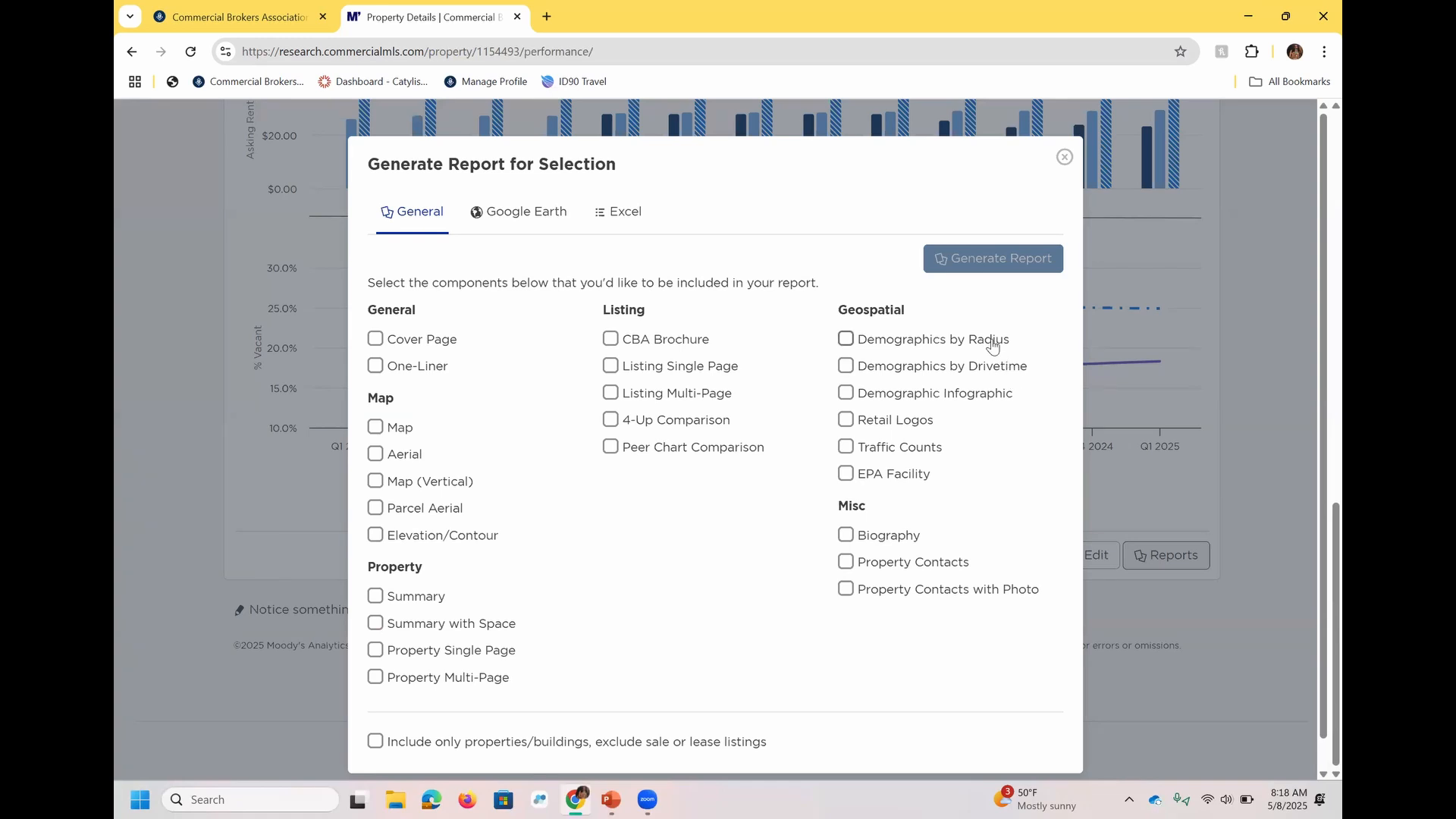
Generate a report for the property with the Demographic Infographic and Retail Logos components, and view the resulting PDF.
click(995, 402)
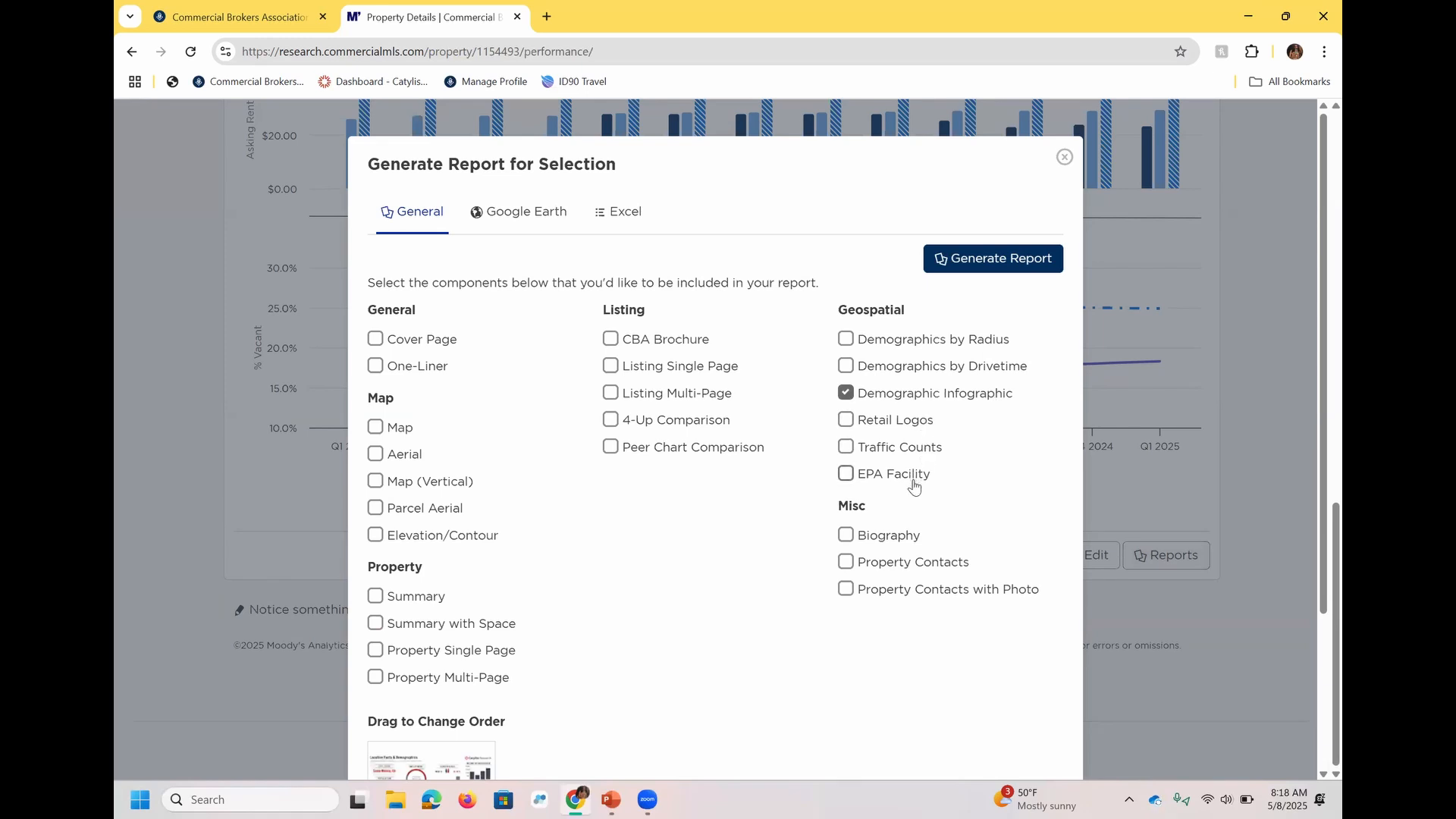
click(912, 423)
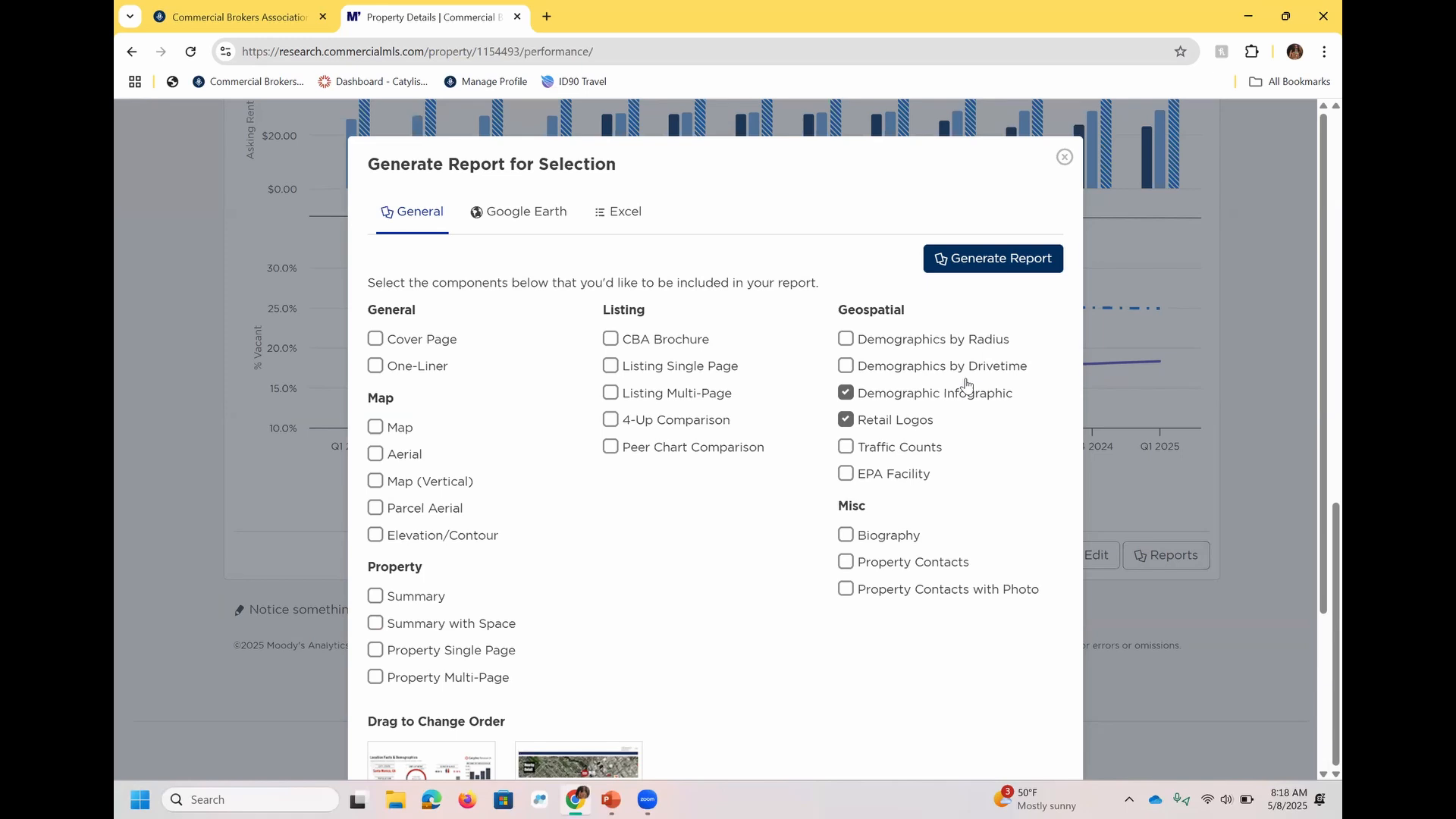
click(1020, 261)
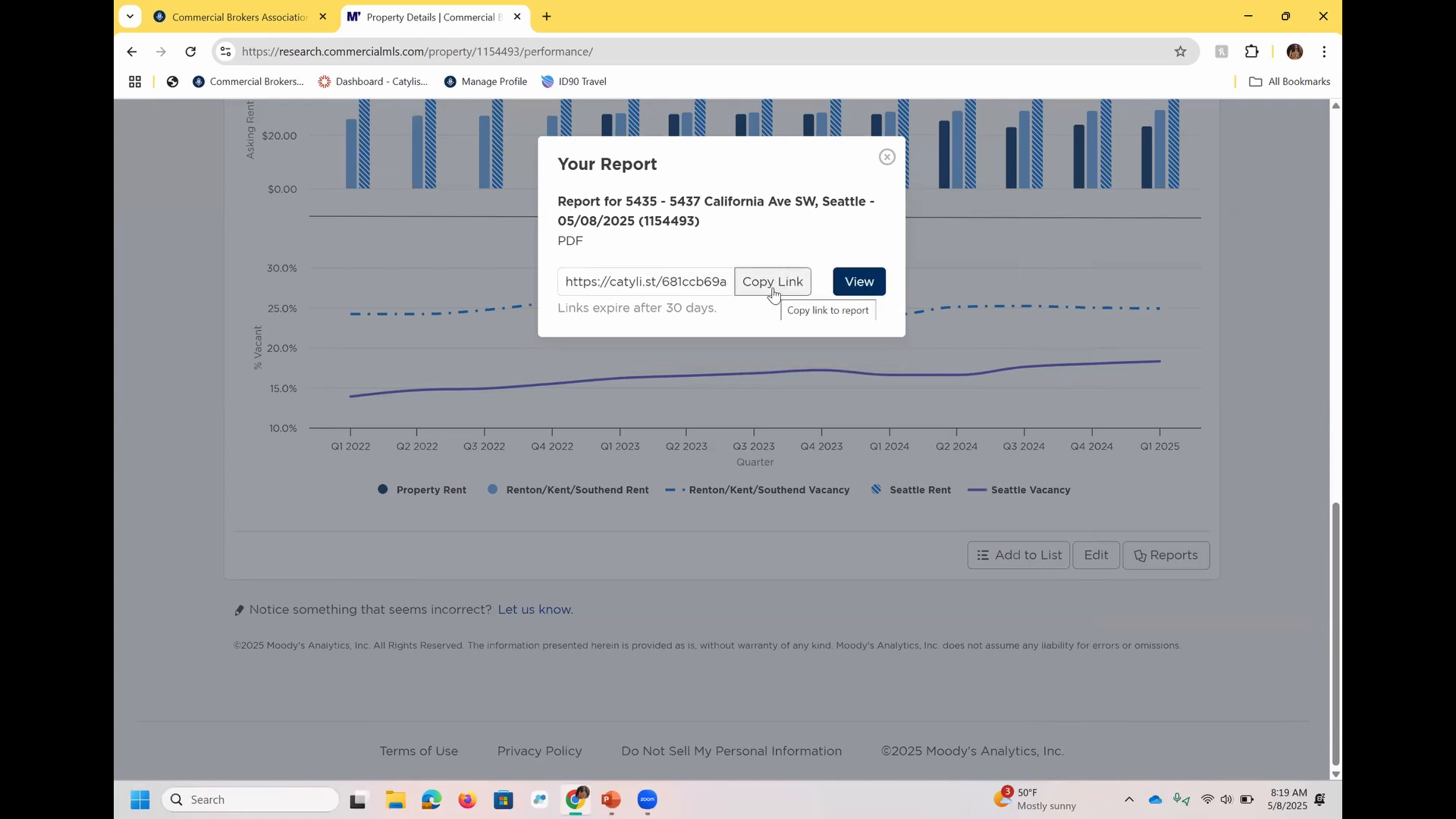
click(877, 278)
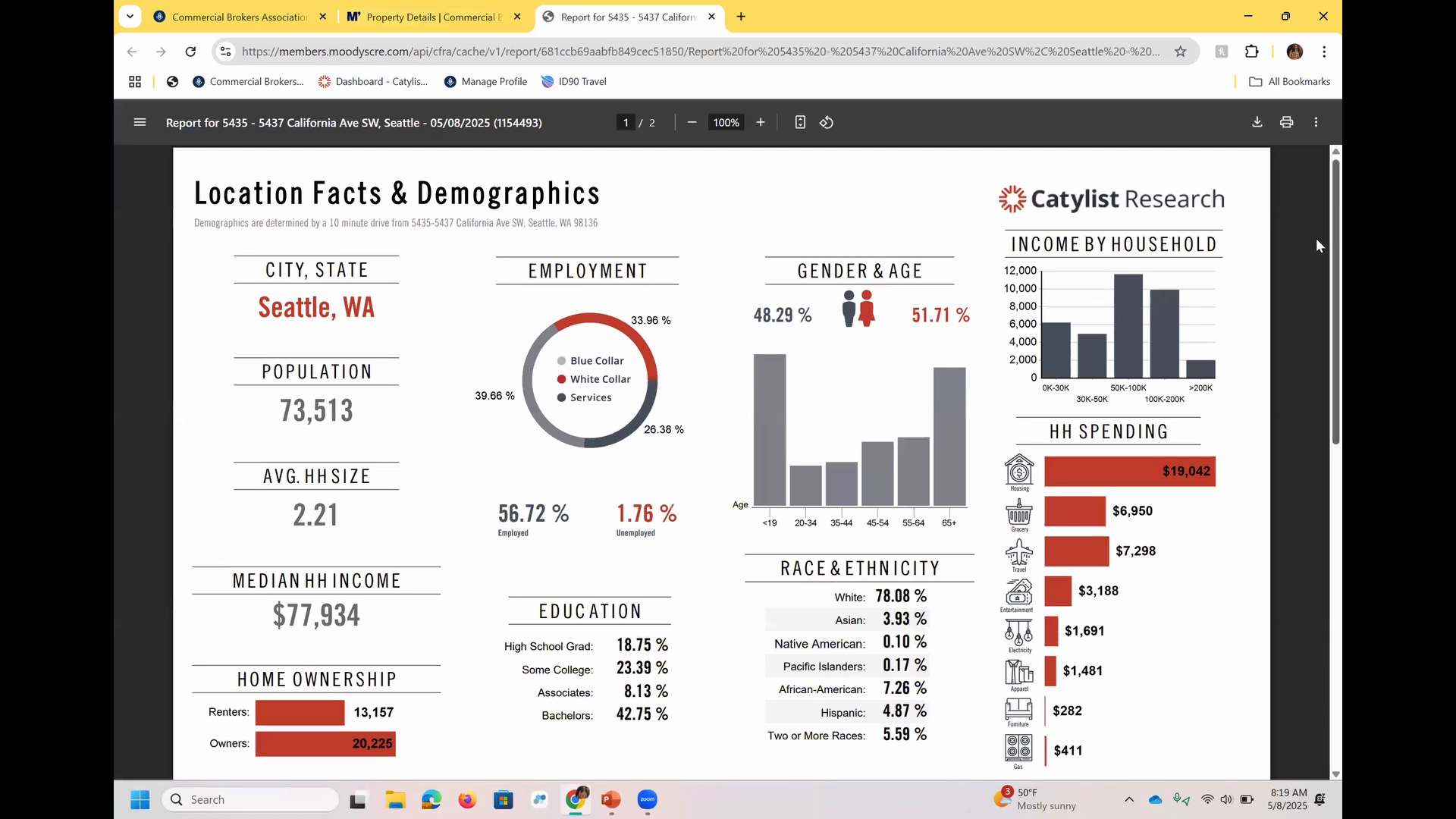
Examine the report's demographics and nearby retail pages, and close the report and its link dialog.
scroll(1316, 243, down, 4)
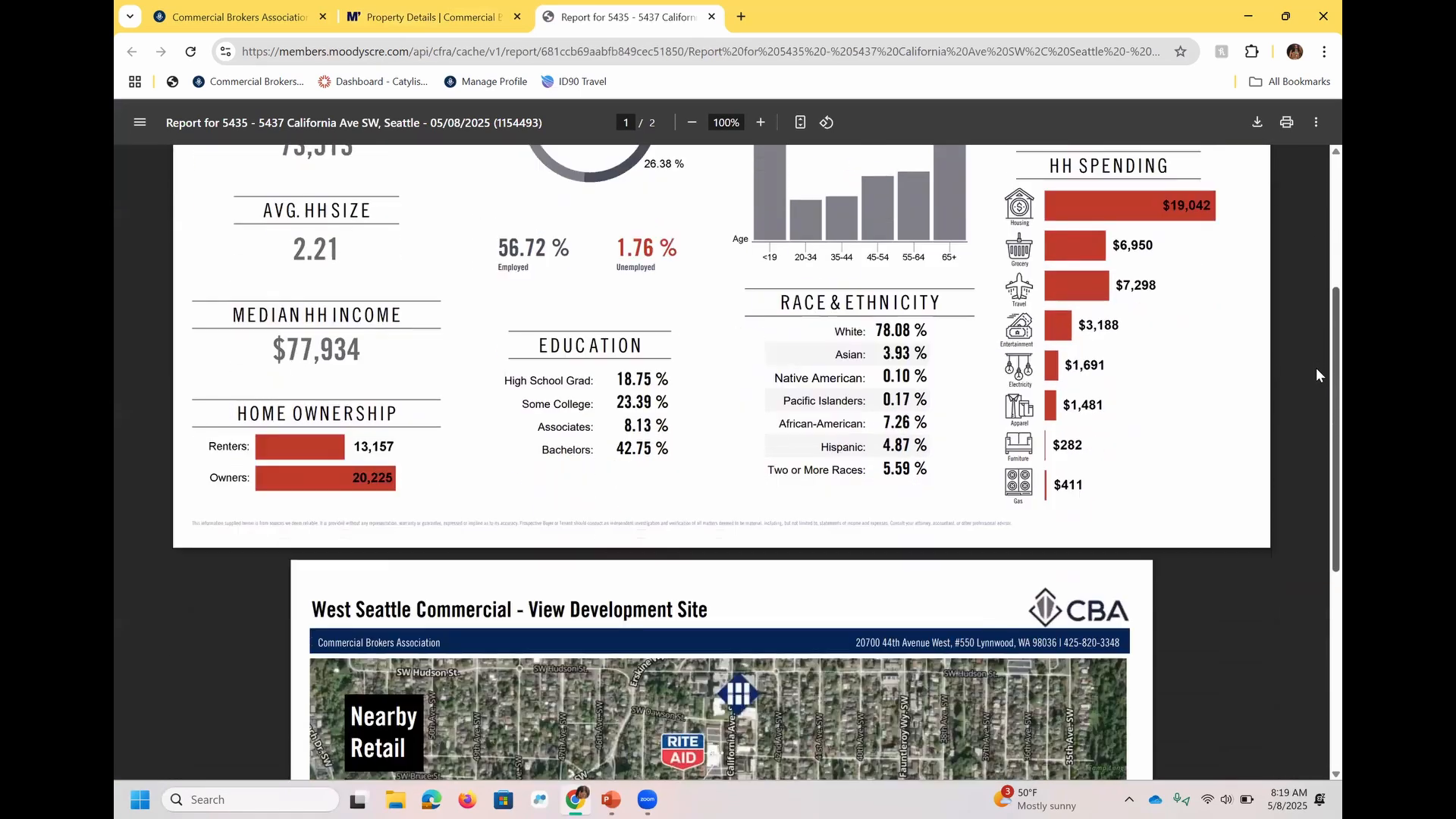
scroll(1317, 440, down, 2)
scroll(1316, 503, down, 3)
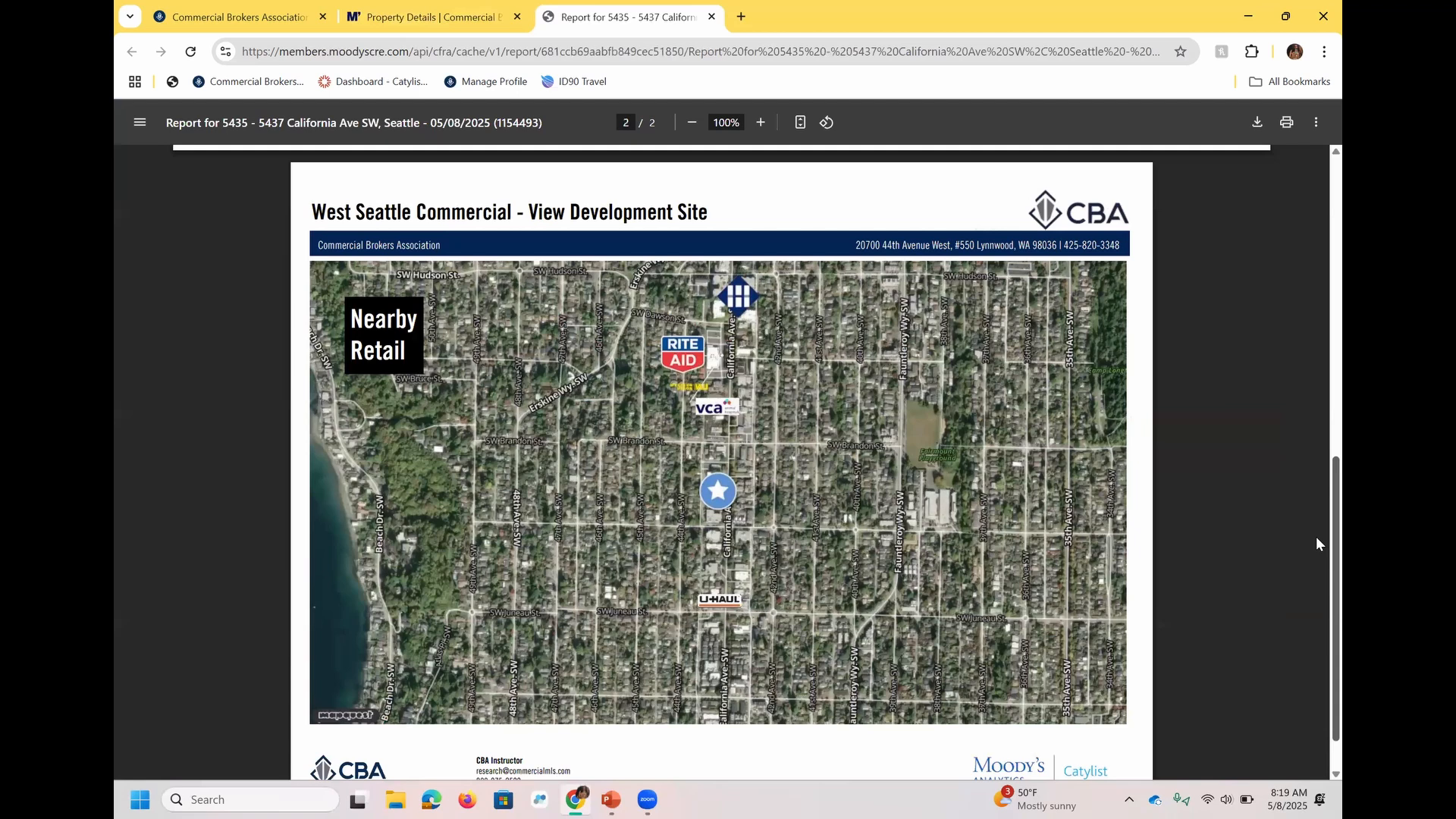
click(712, 16)
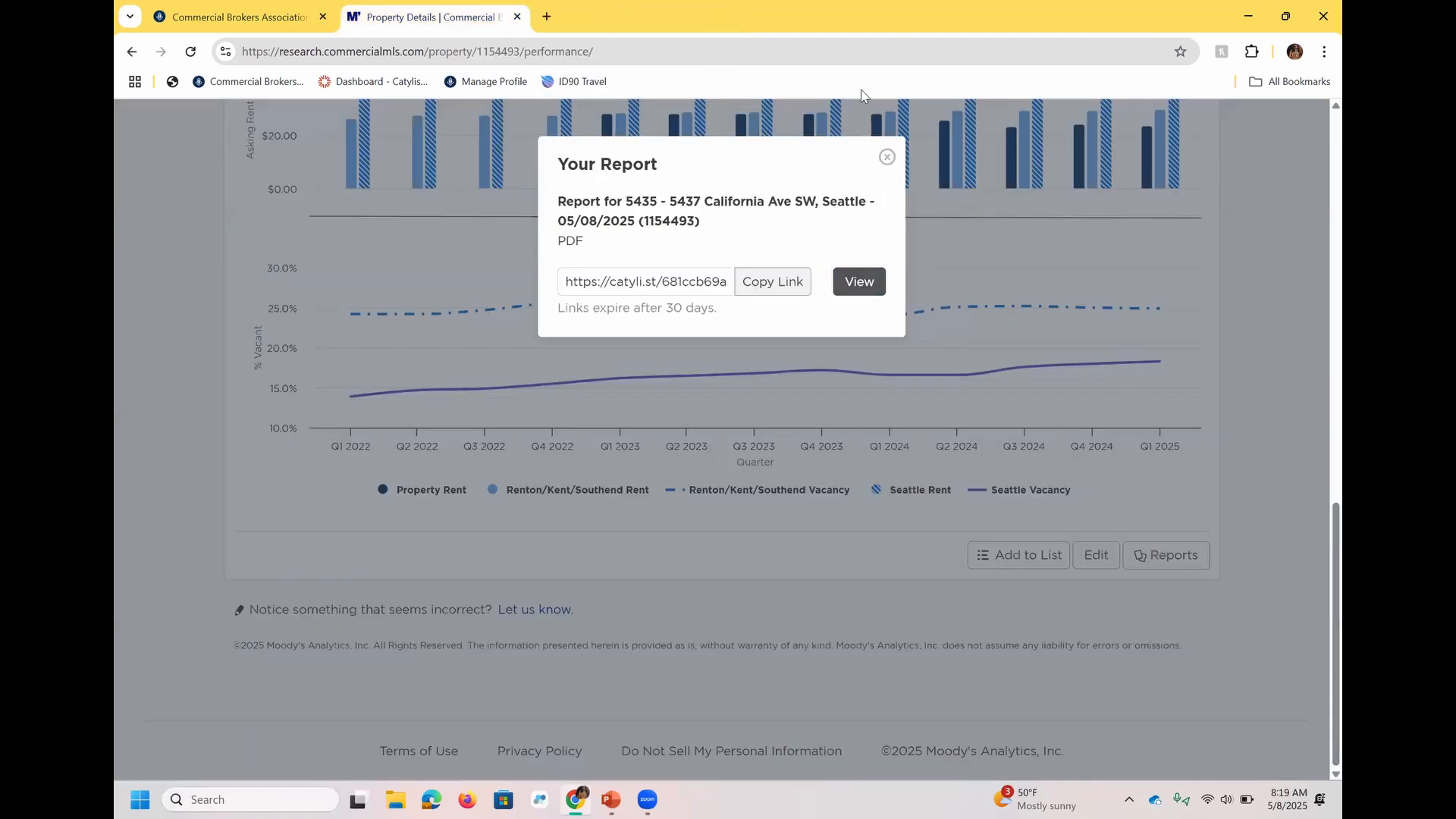
click(886, 156)
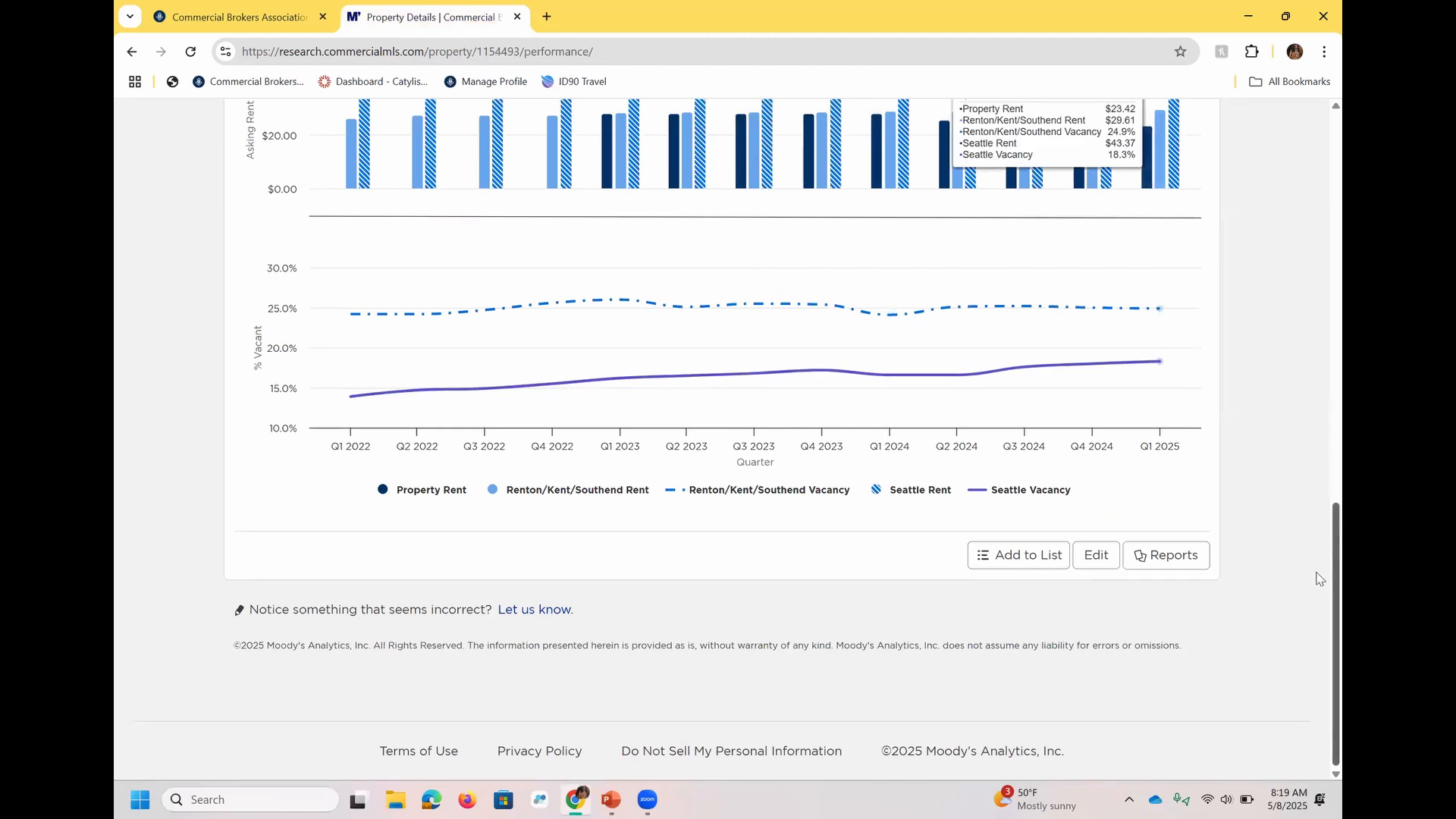
Return to the map search, view the listing details of the property's pending office sale, and close the property preview.
scroll(1319, 579, up, 15)
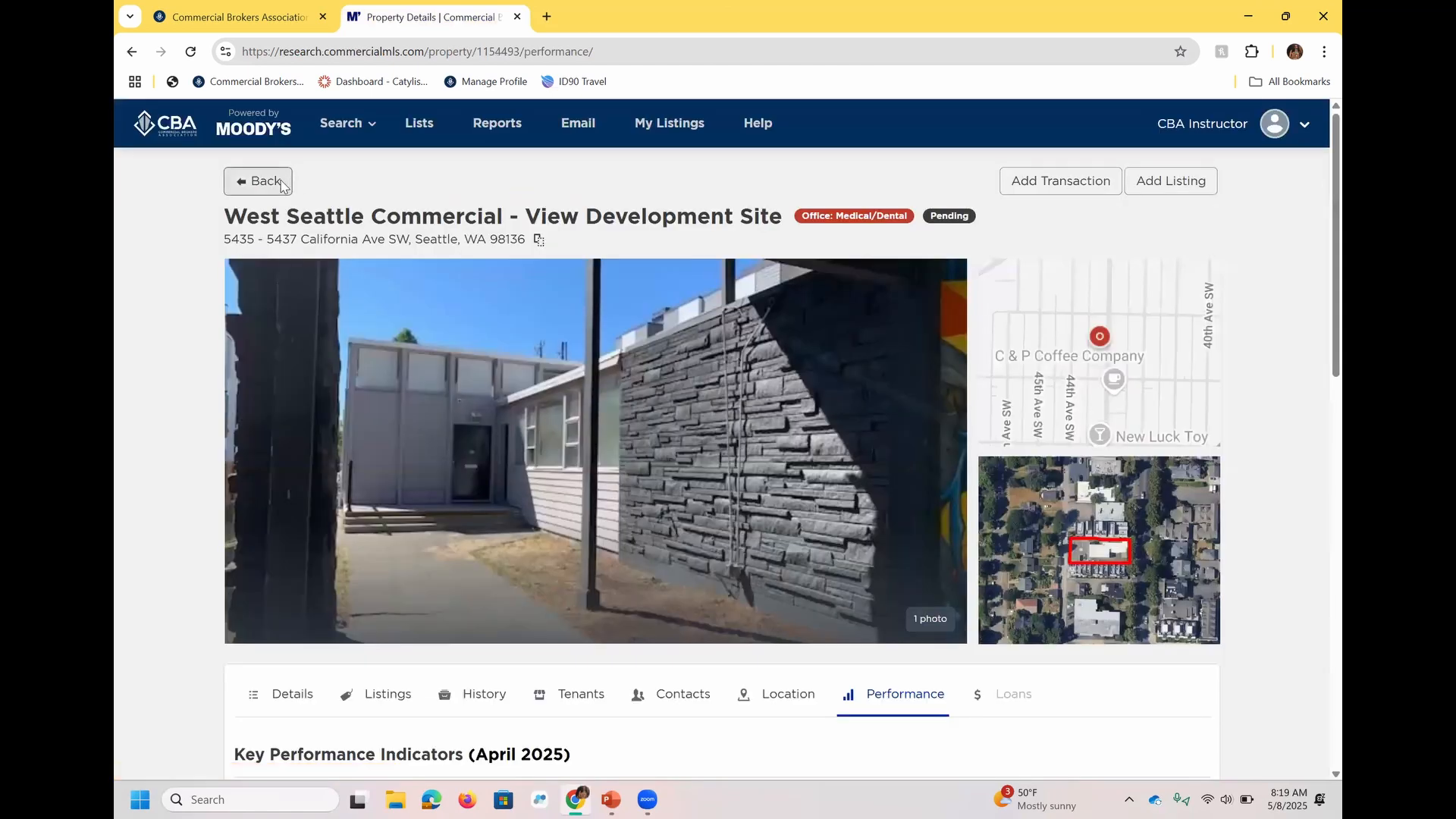
click(279, 185)
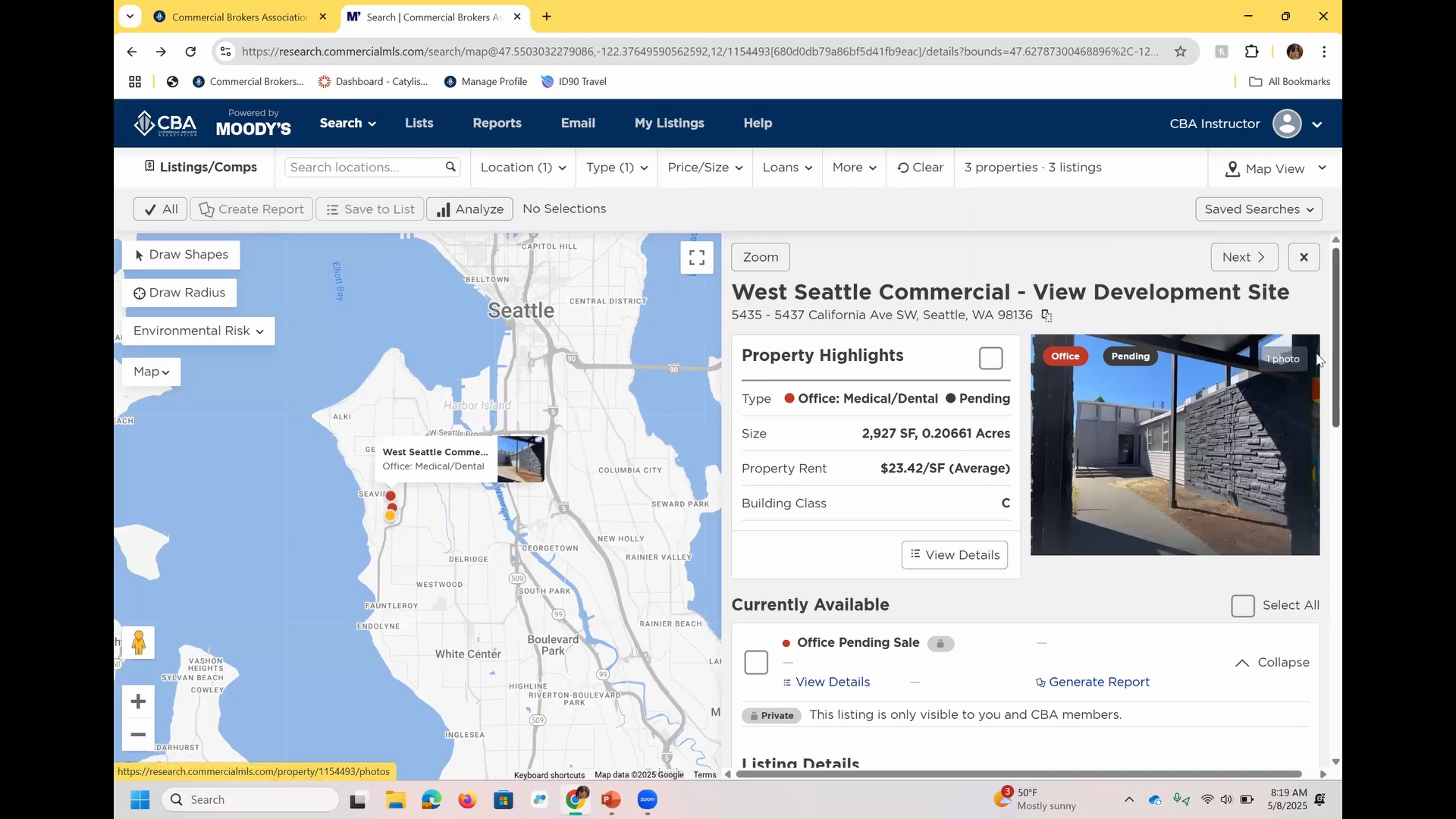
scroll(1320, 383, down, 5)
drag(1317, 492, 1316, 502)
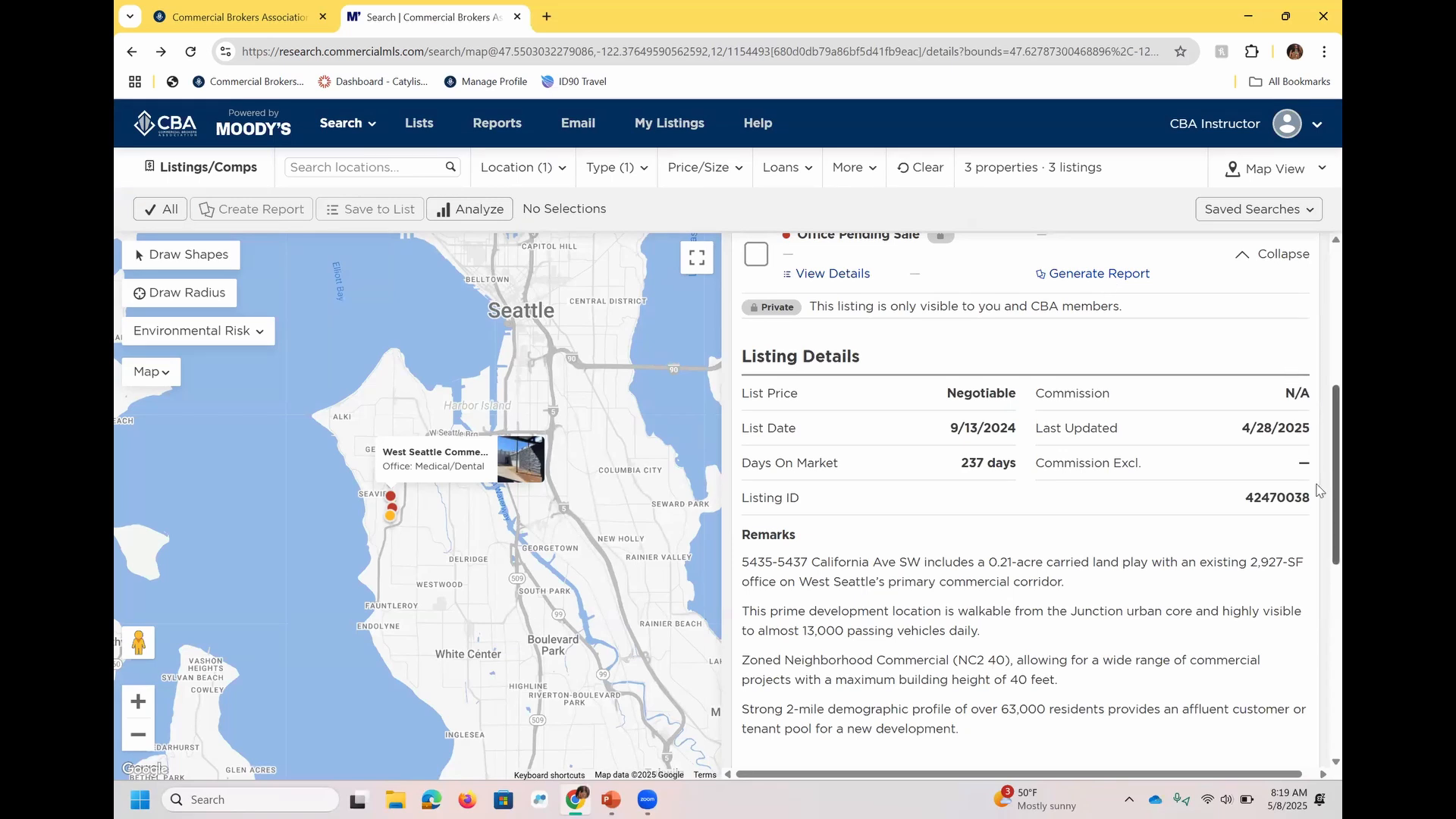
click(859, 278)
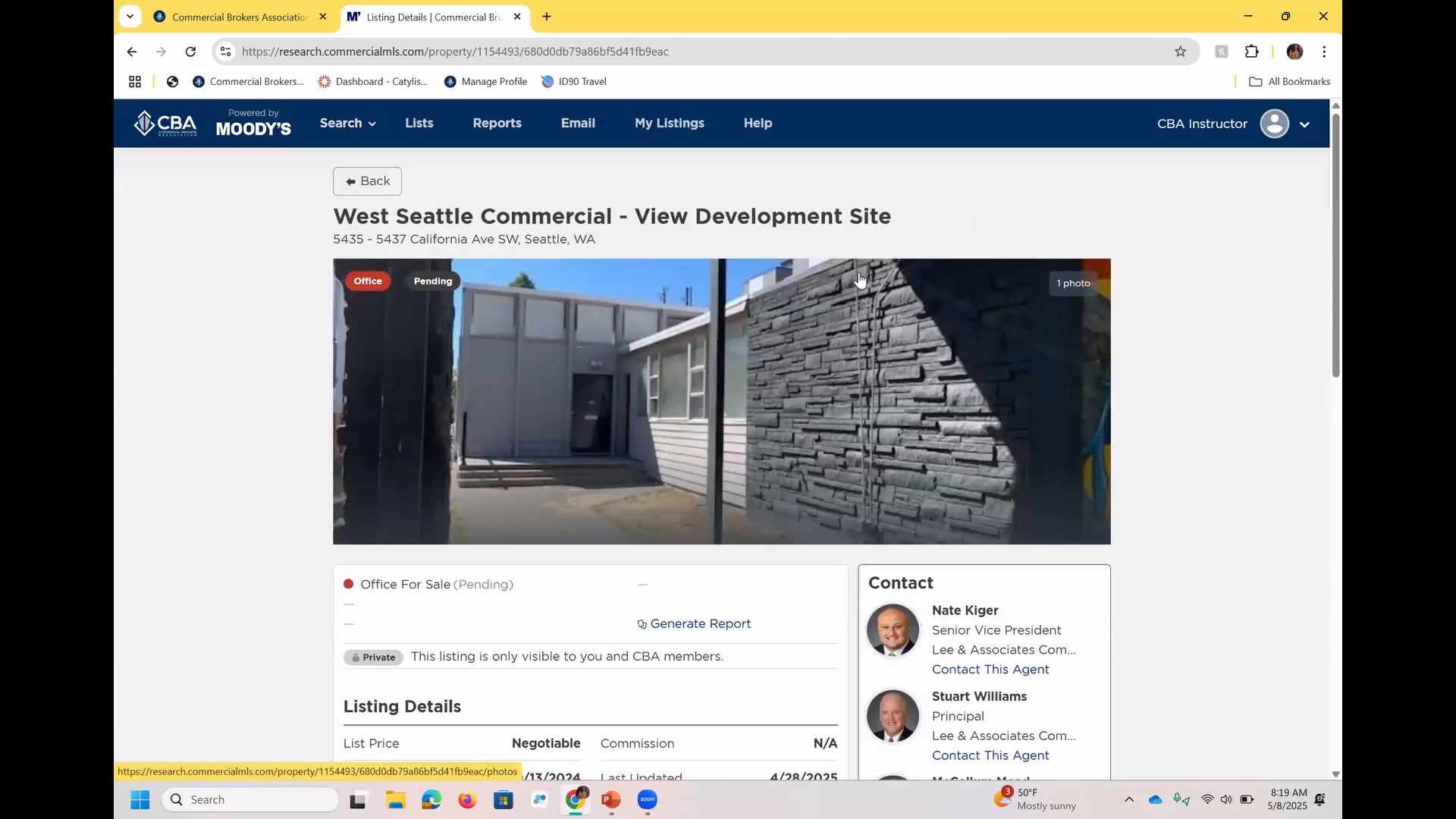
click(360, 180)
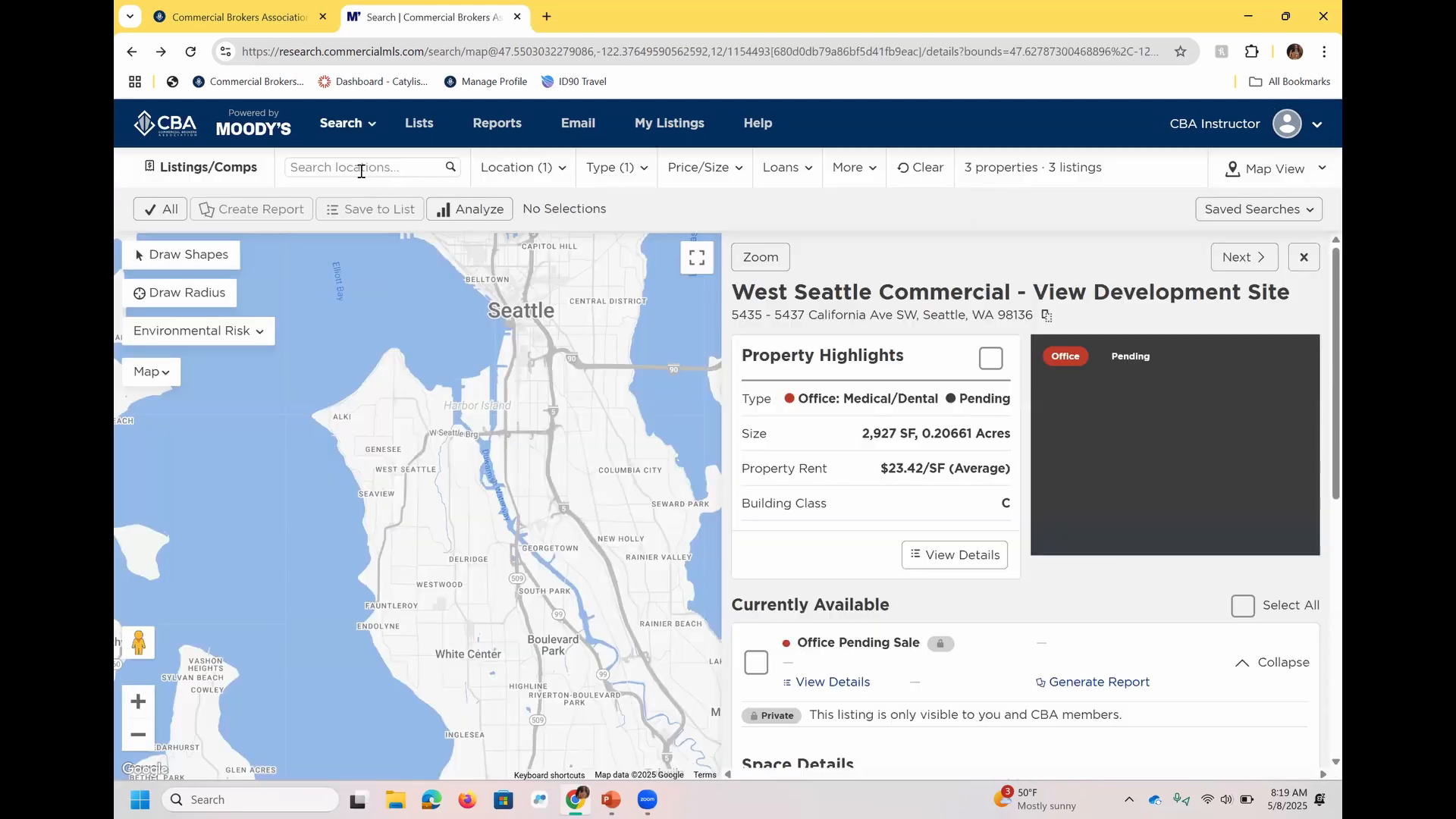
click(1304, 257)
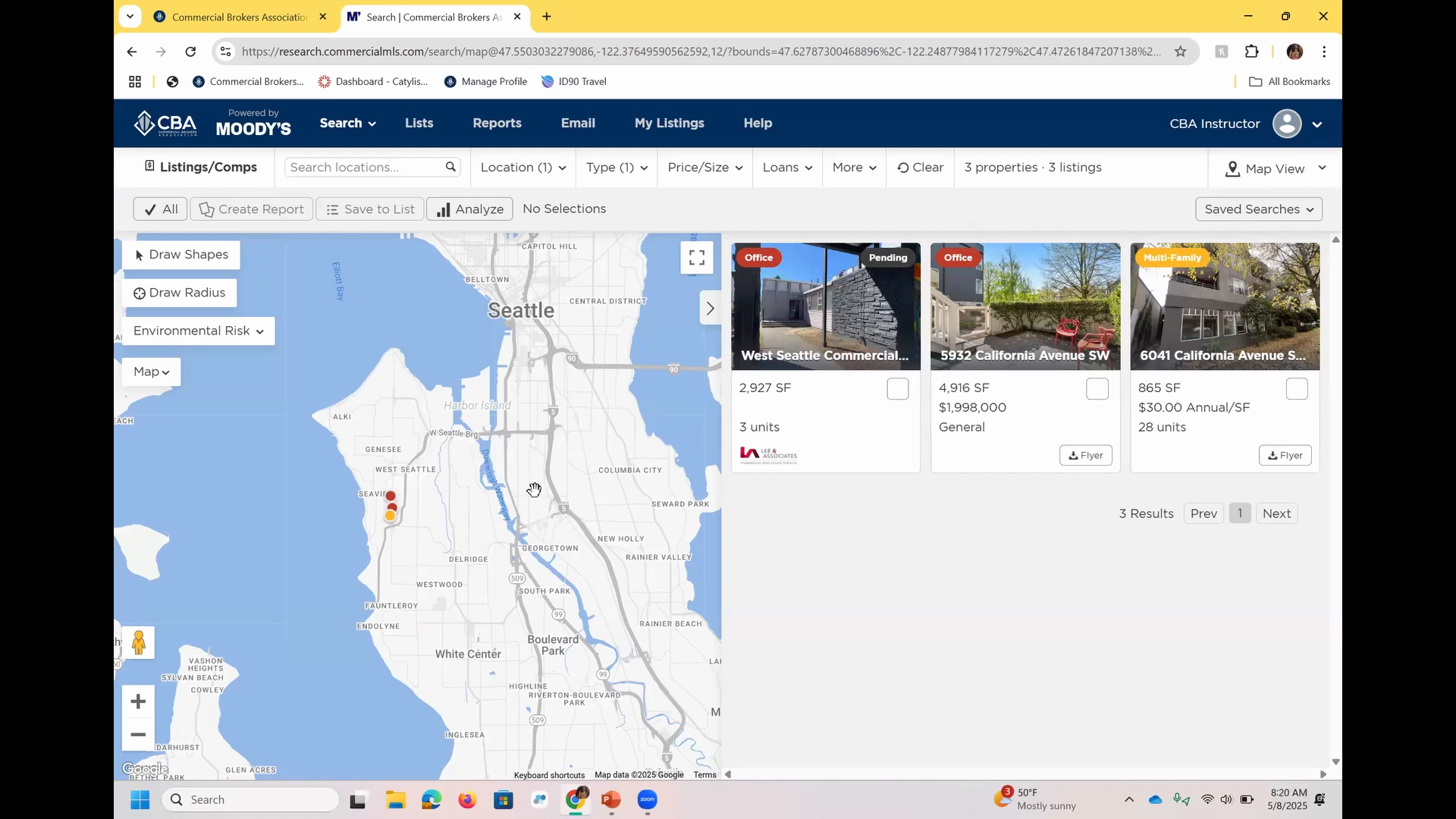
Show the results in List View without grouping by property, and review the primary sort options.
click(1311, 174)
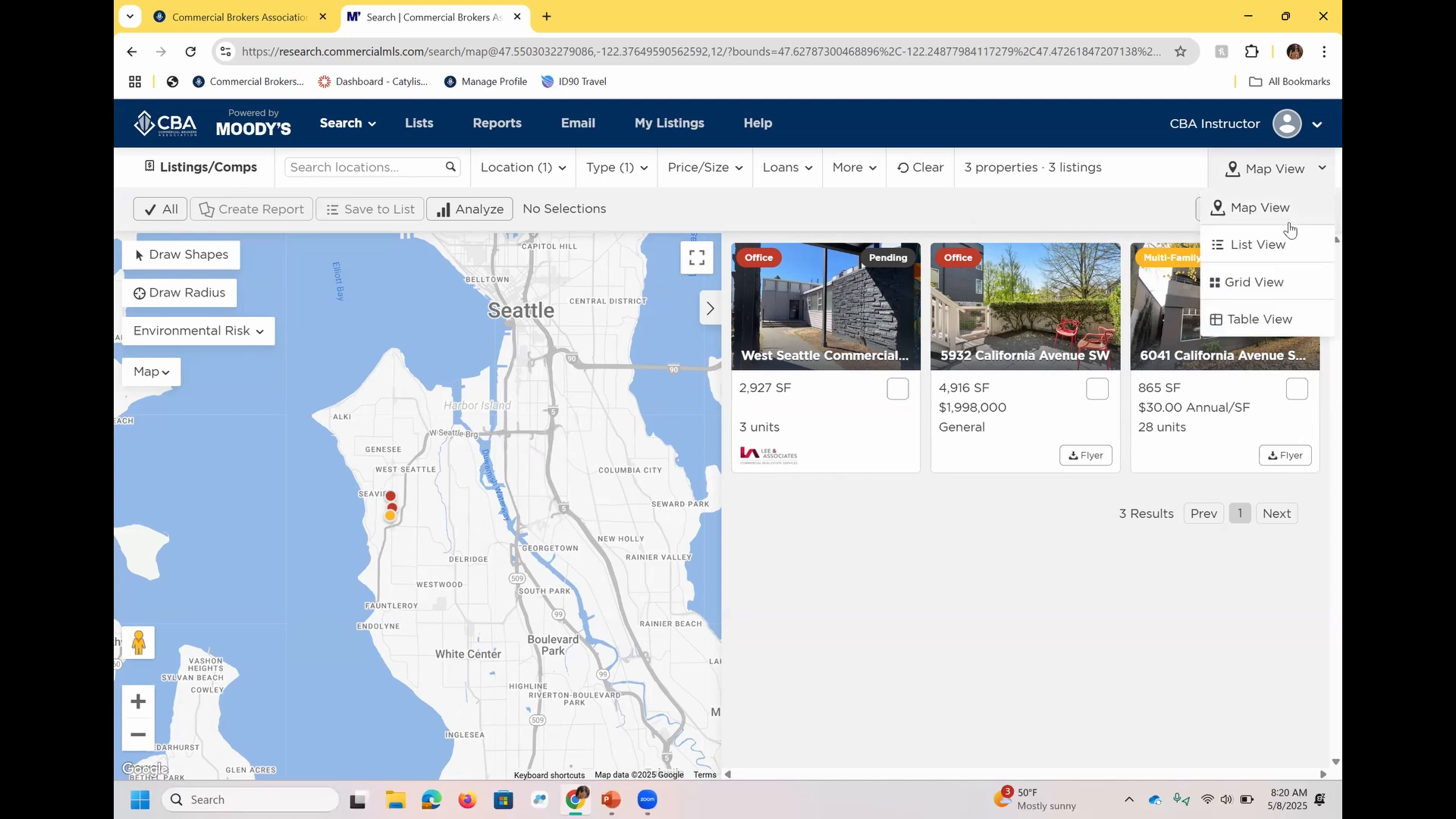
click(1280, 245)
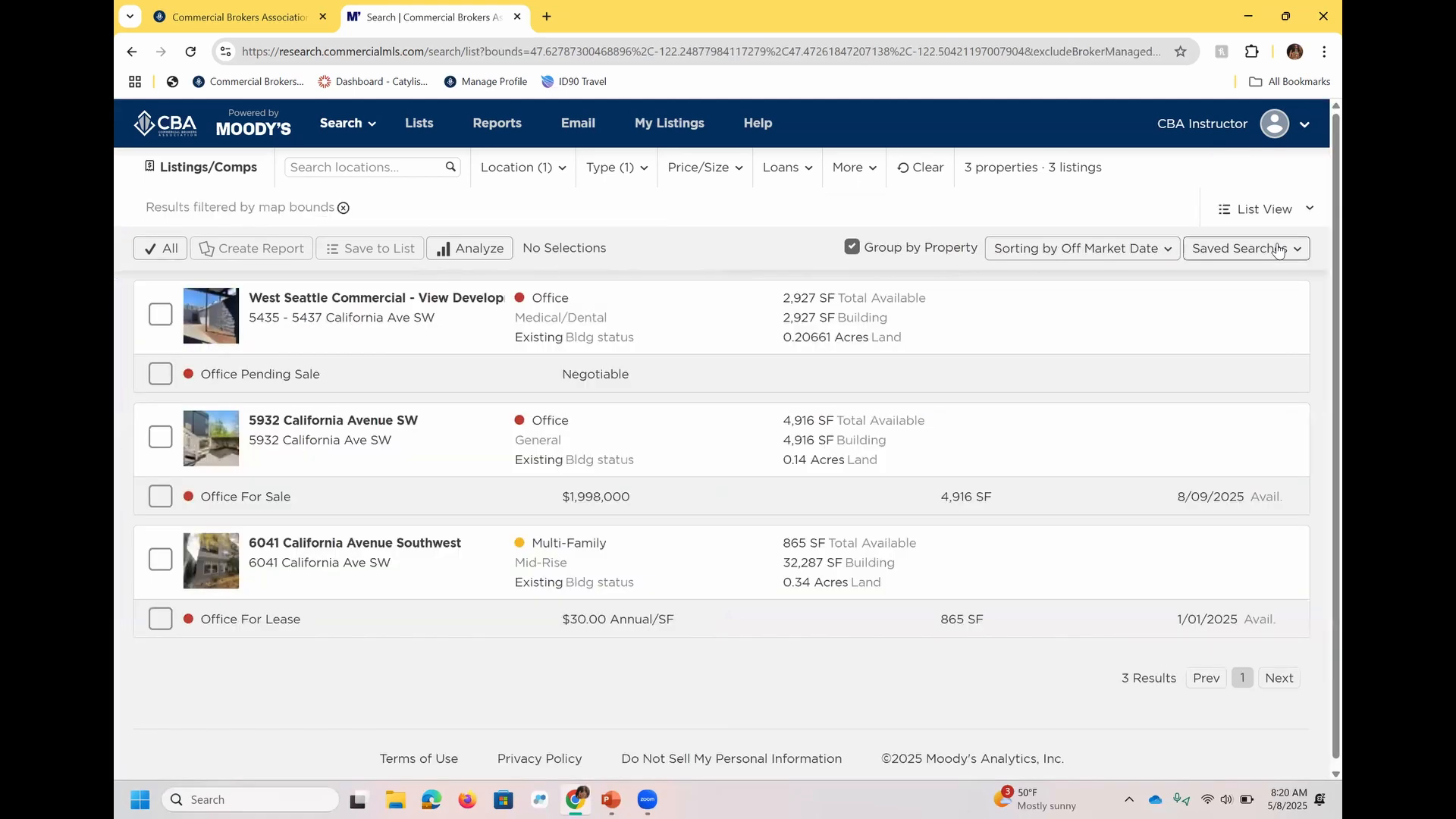
click(952, 251)
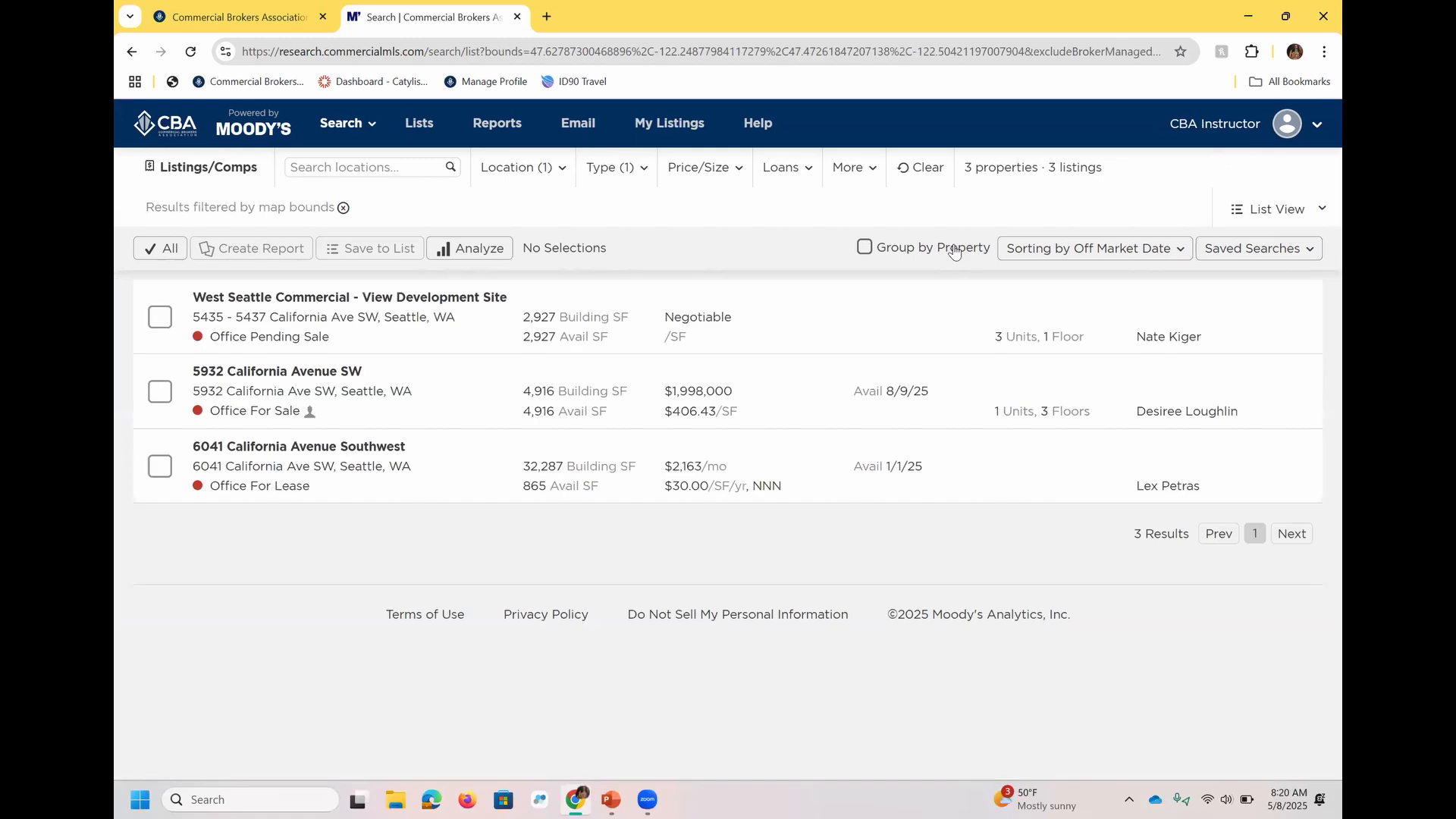
click(1100, 258)
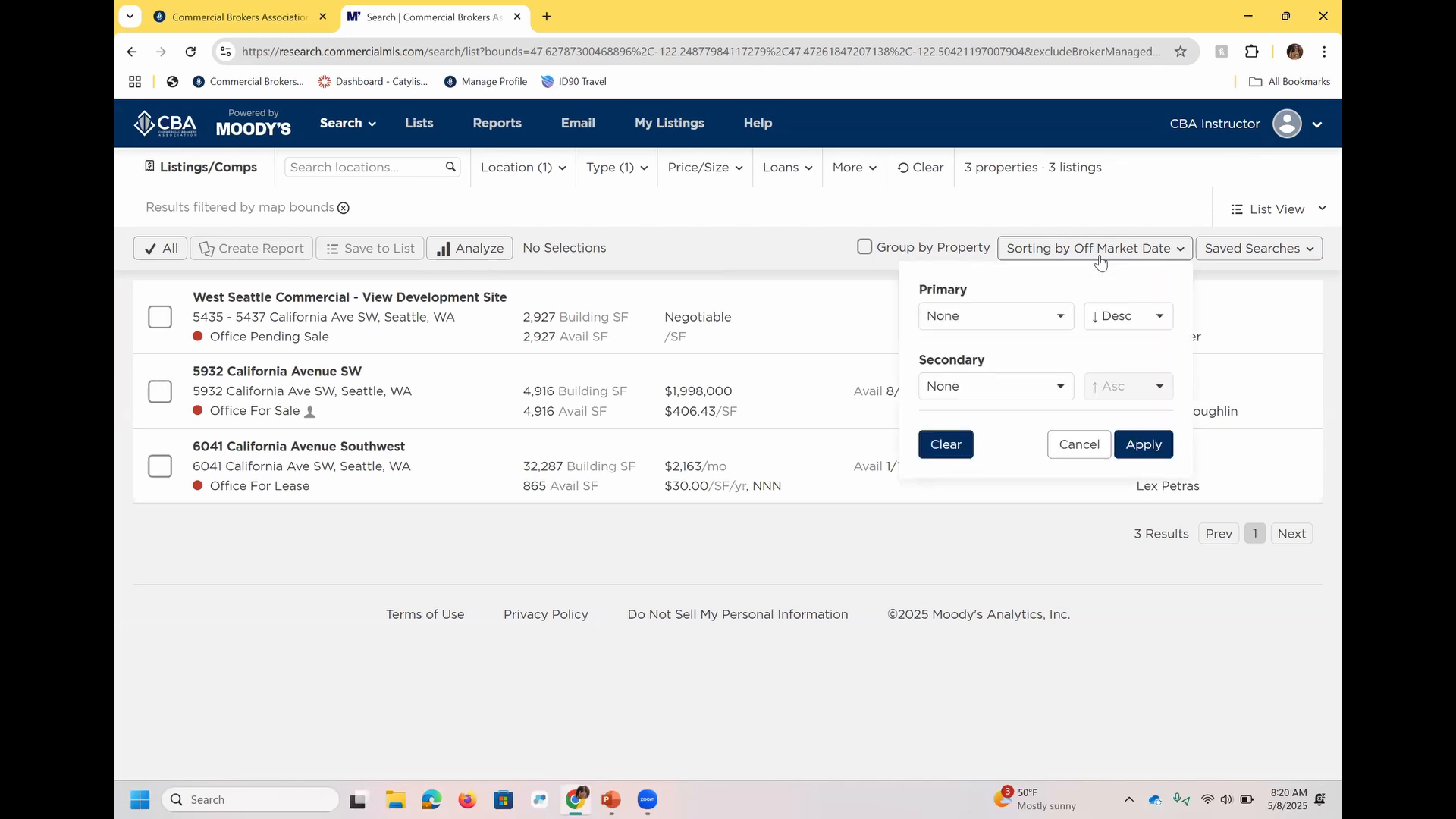
click(1044, 319)
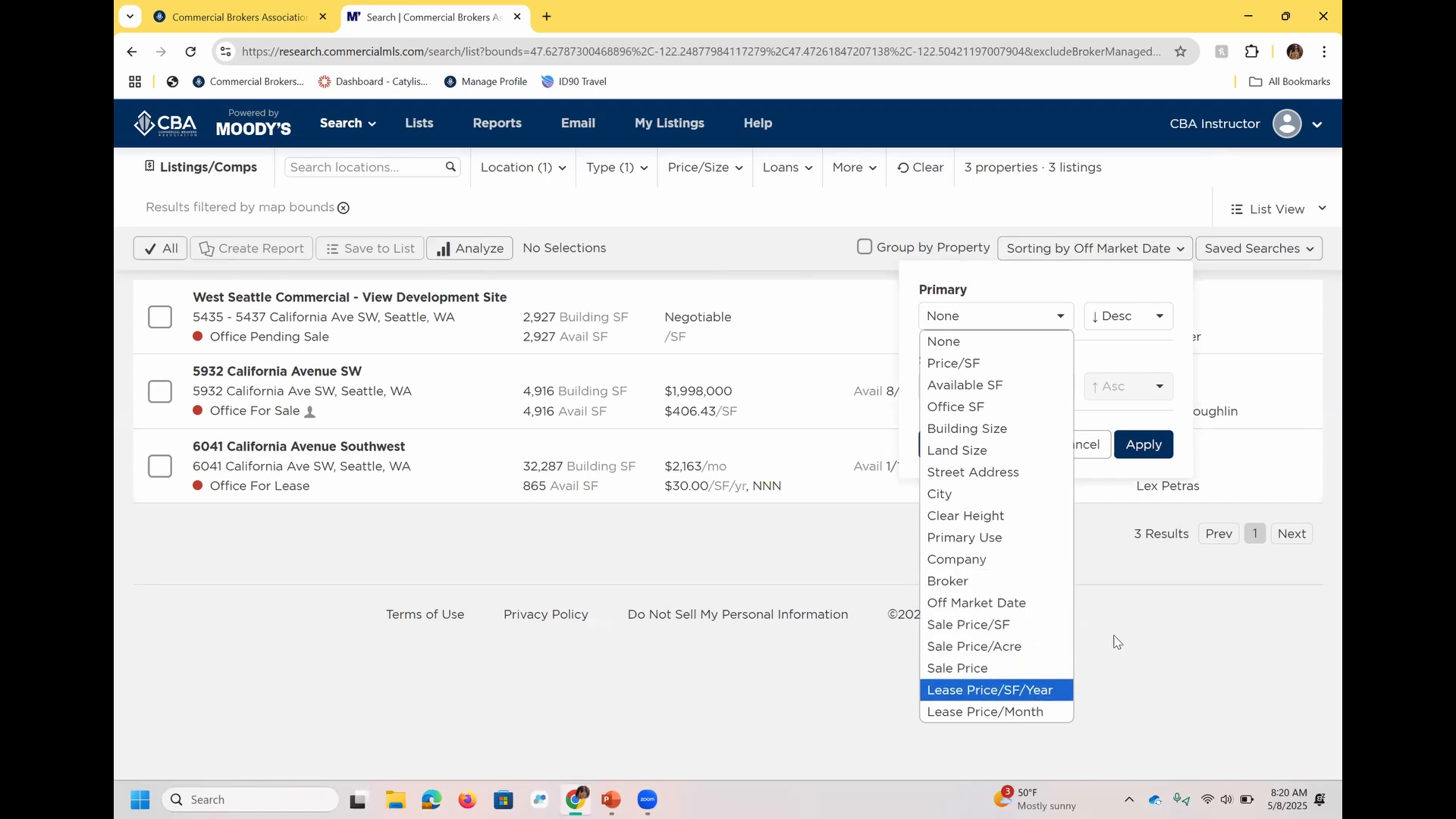
click(1193, 624)
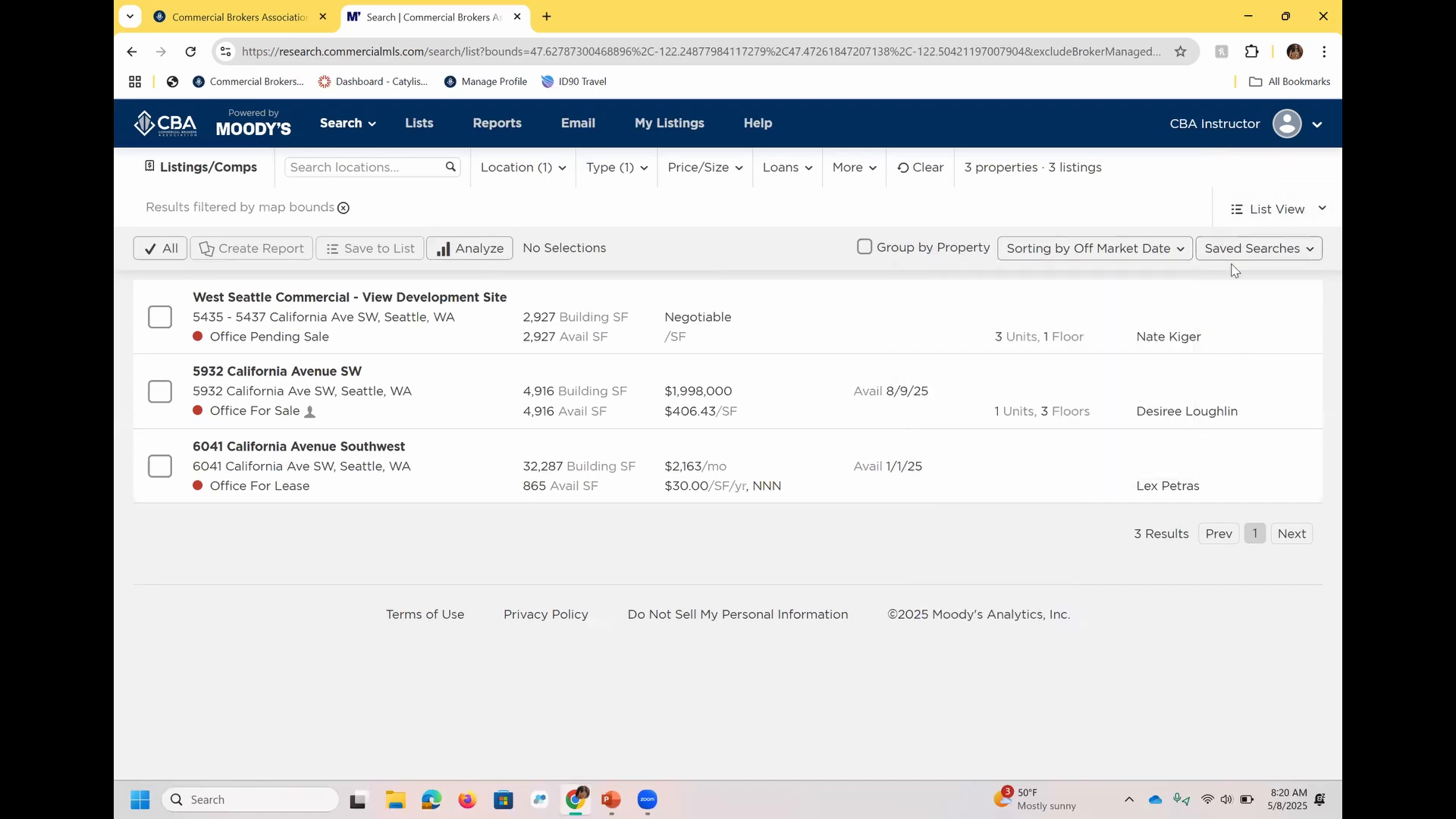
Show the results in Grid View and review its primary sort options without changing the sorting.
click(1281, 226)
click(1276, 329)
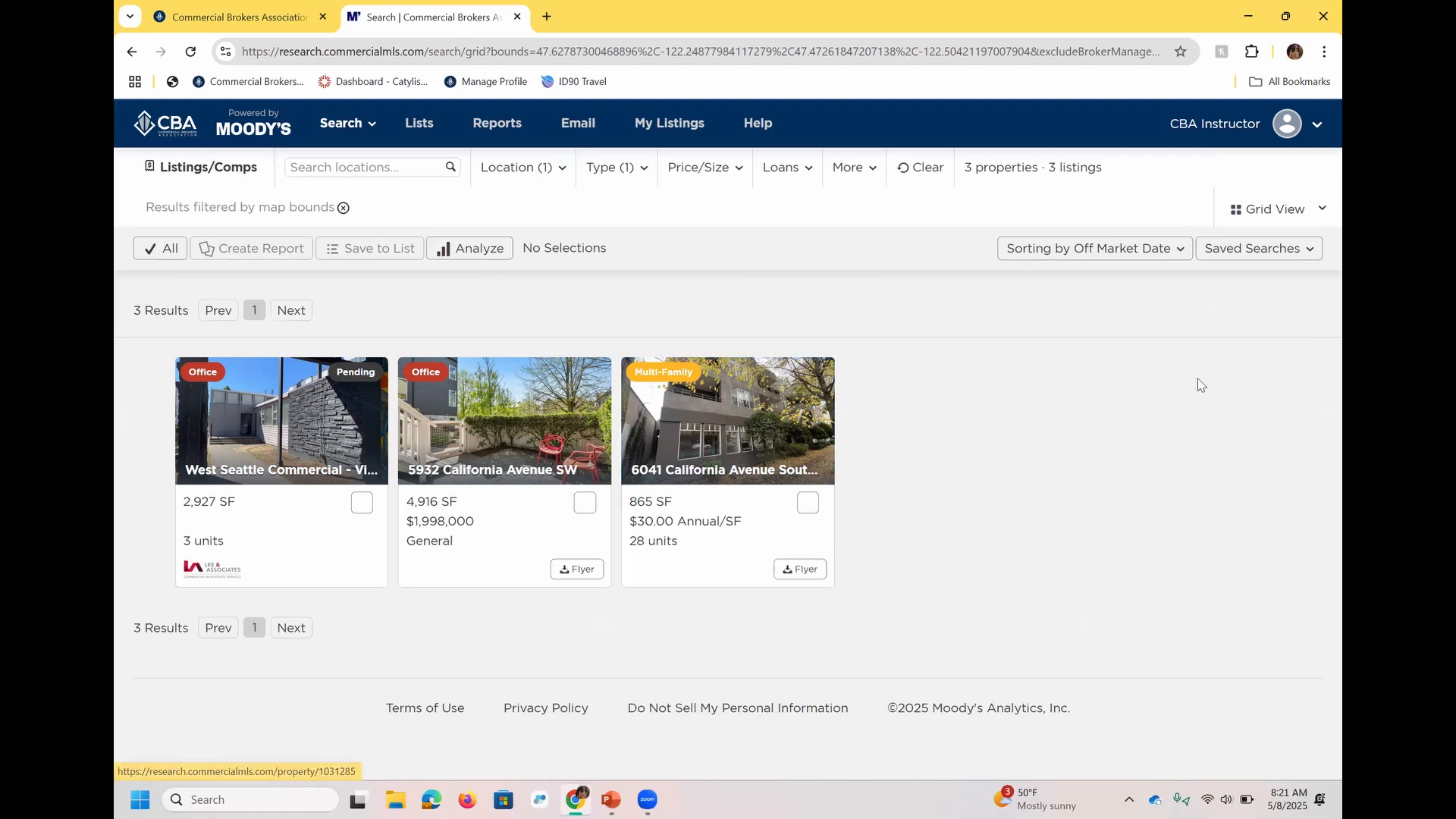
click(1162, 253)
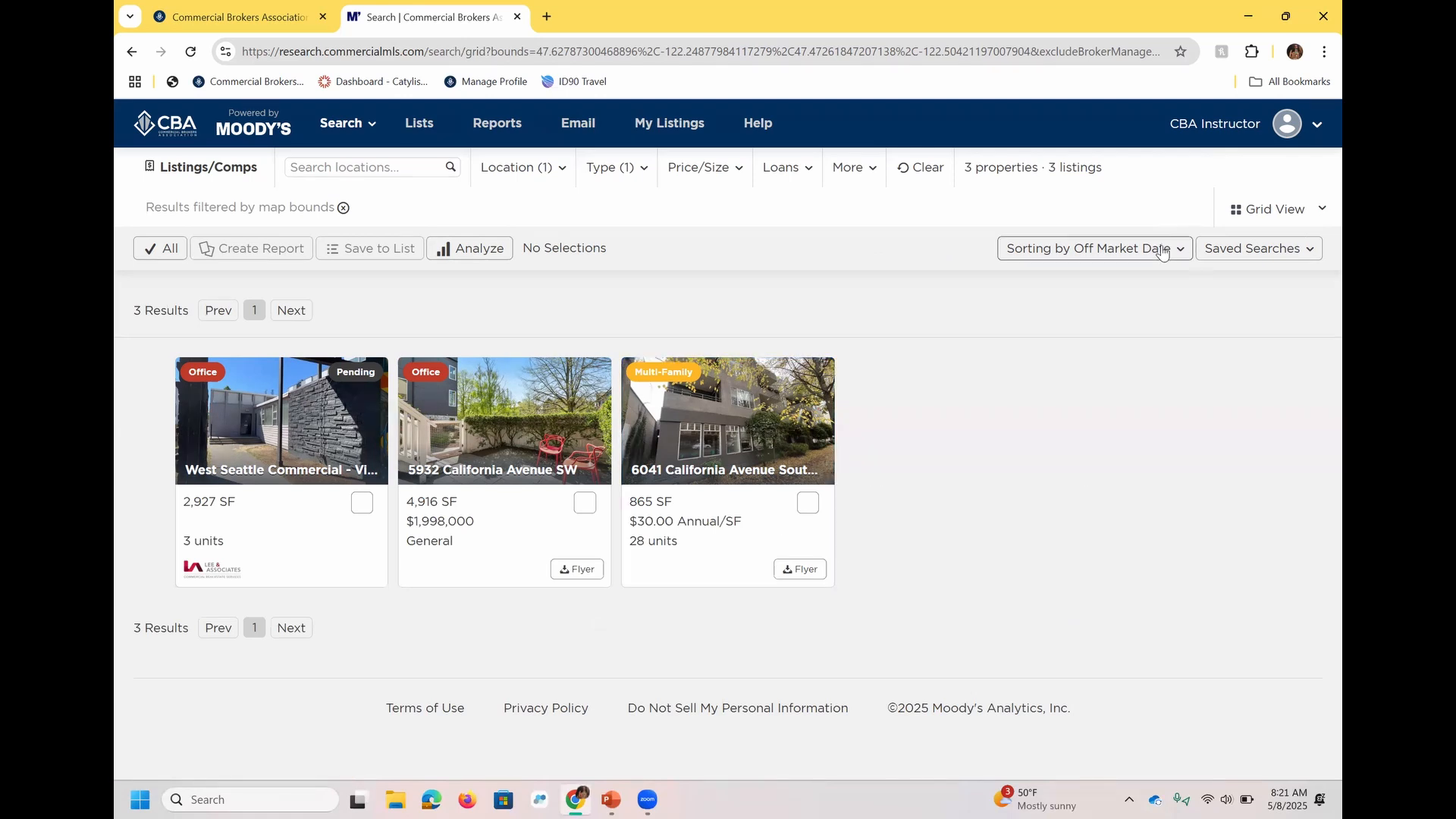
click(1068, 318)
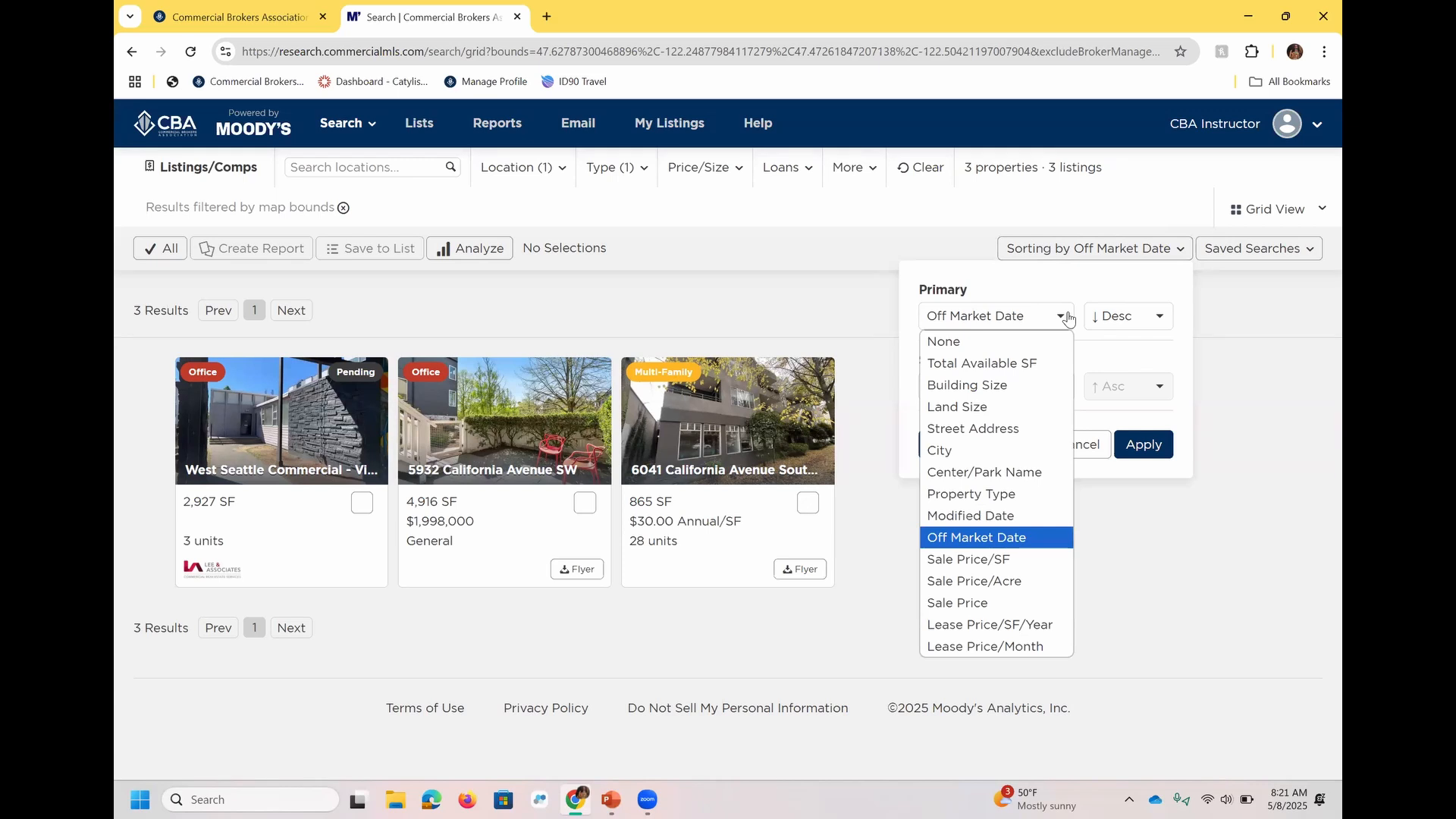
click(1257, 331)
Show the results in Table View and set the table to list Listings instead of Properties.
click(1296, 211)
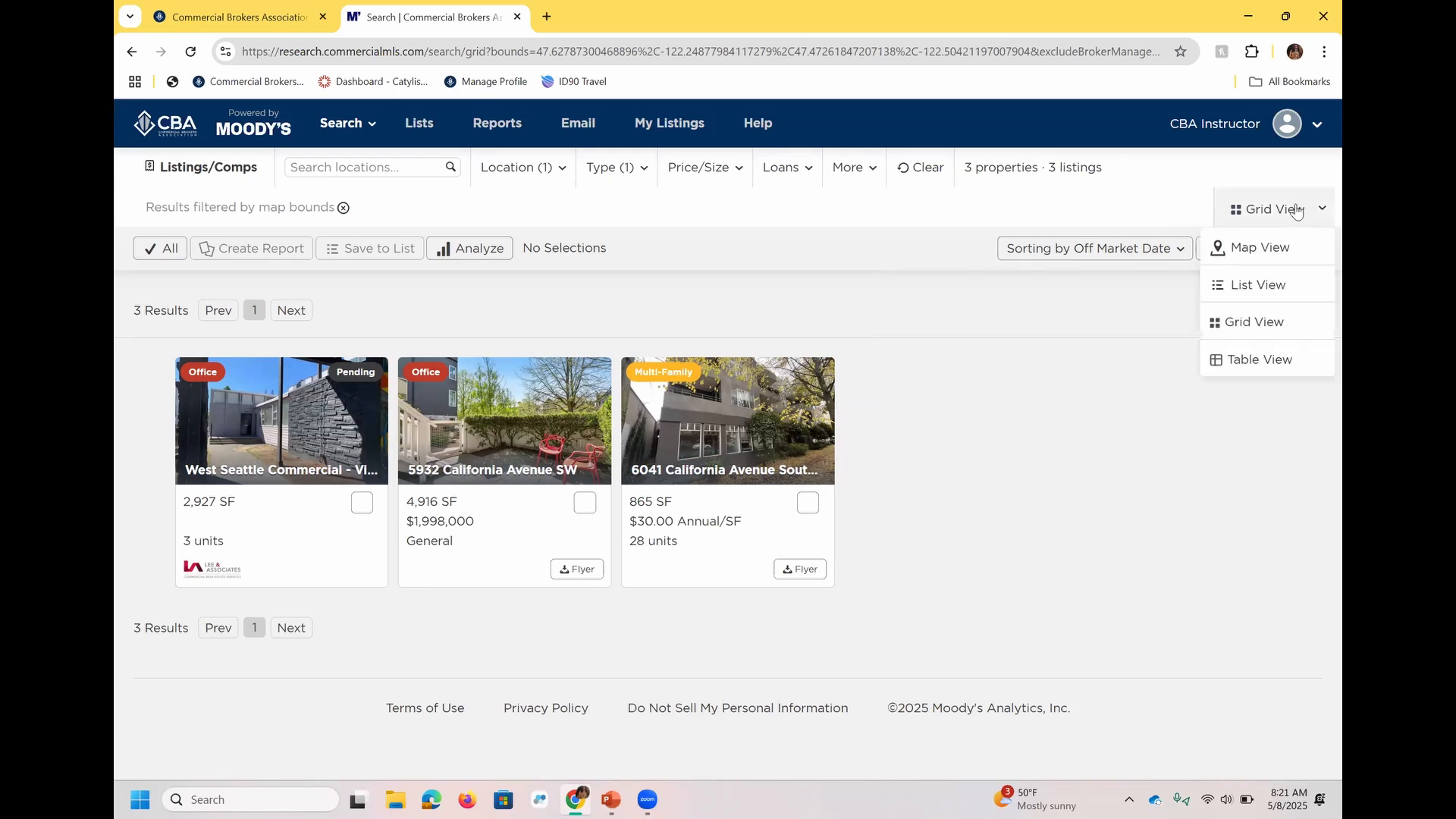
click(1244, 359)
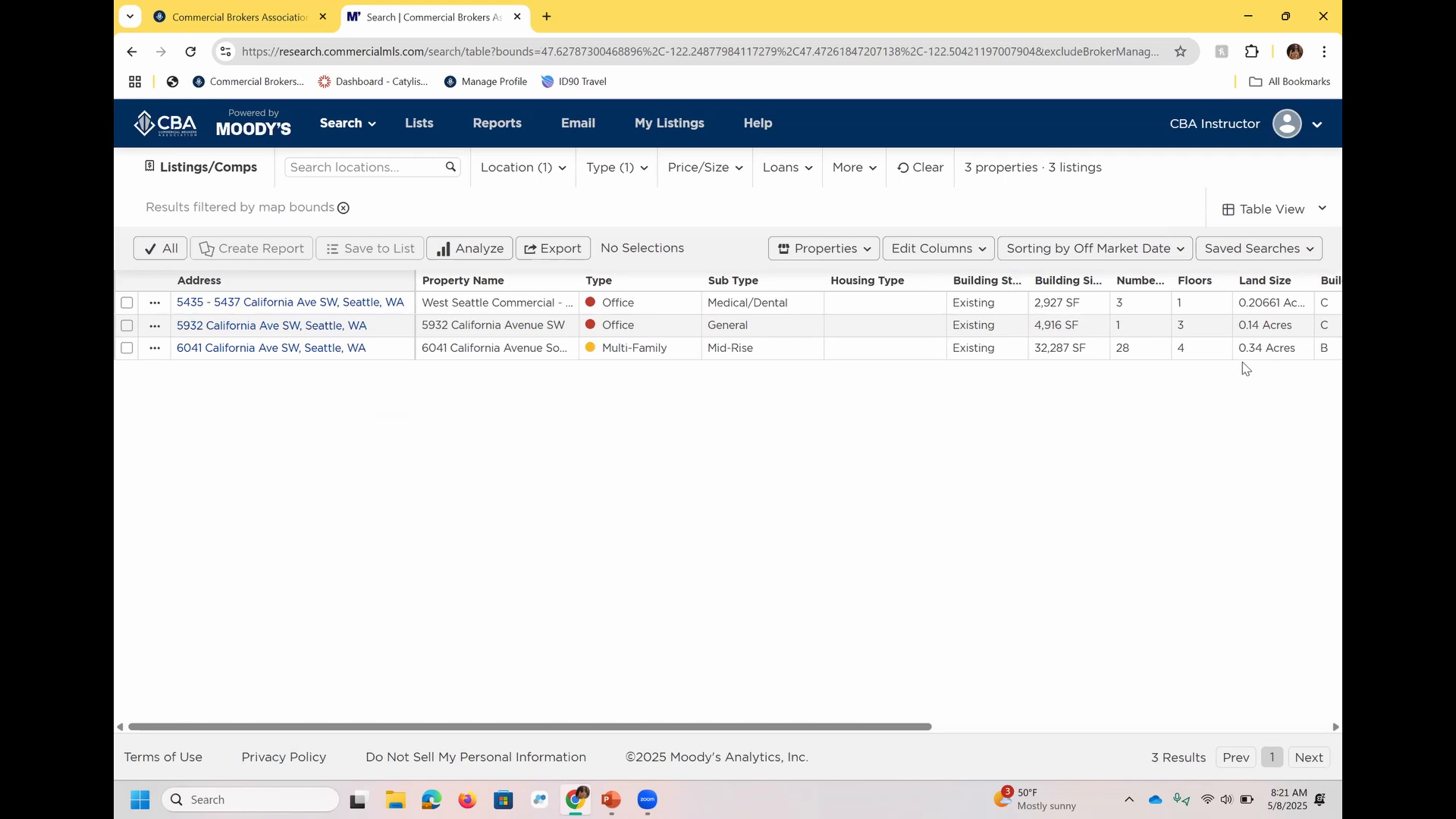
click(856, 251)
click(862, 280)
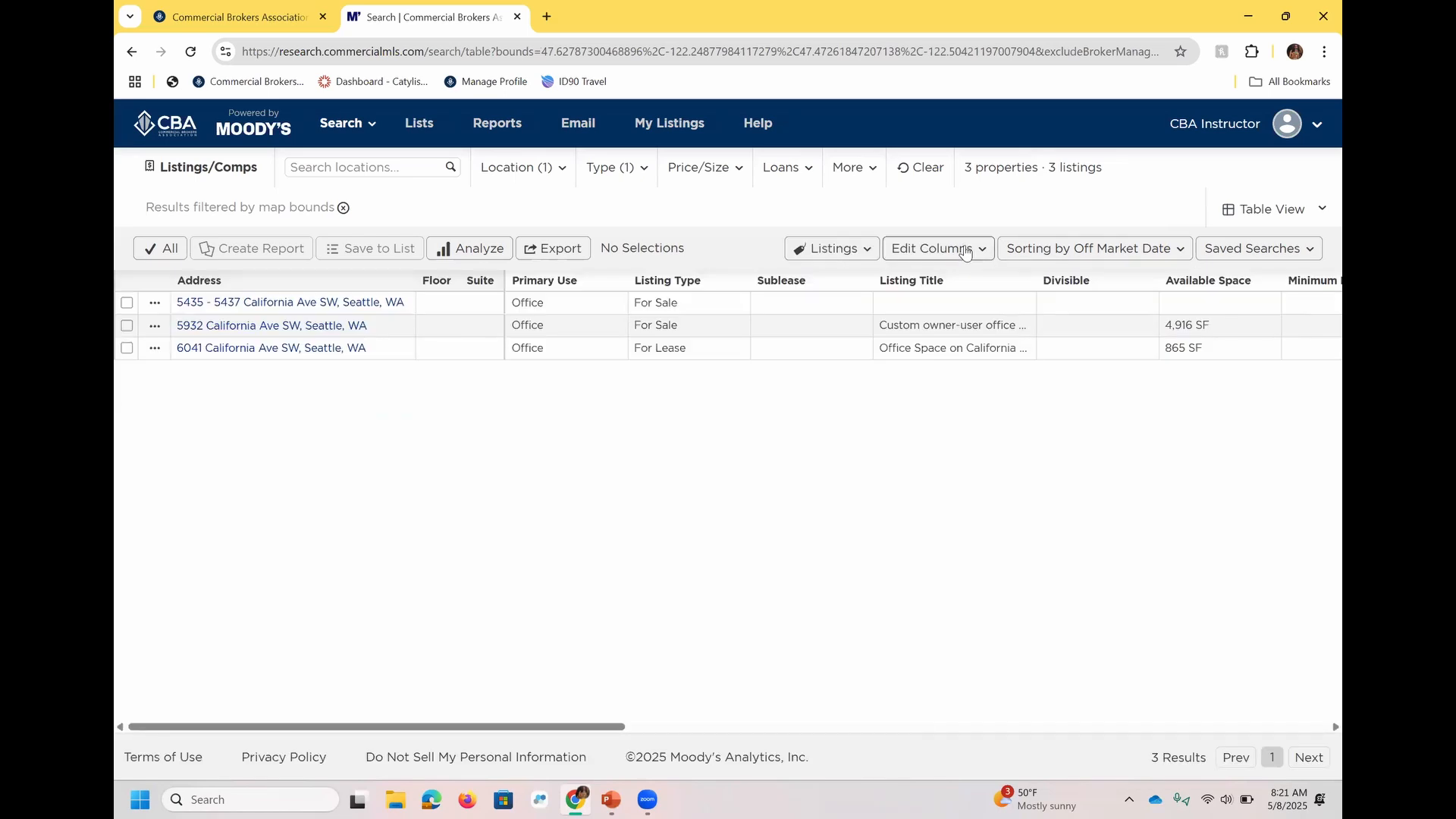
Review the columns available for the listings table and the option to save the configuration, without saving it.
click(965, 253)
drag(1165, 349, 1180, 558)
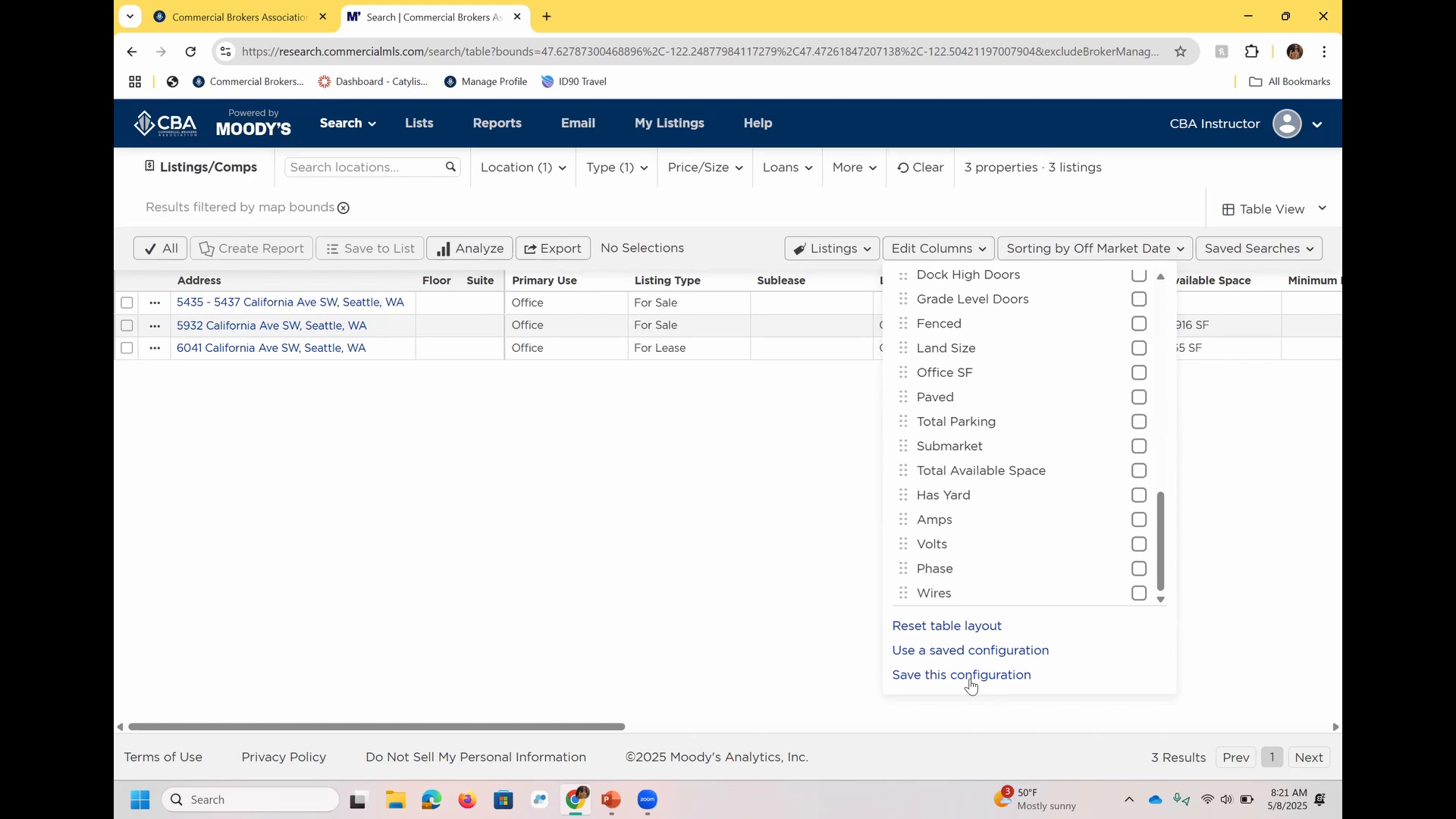
click(970, 677)
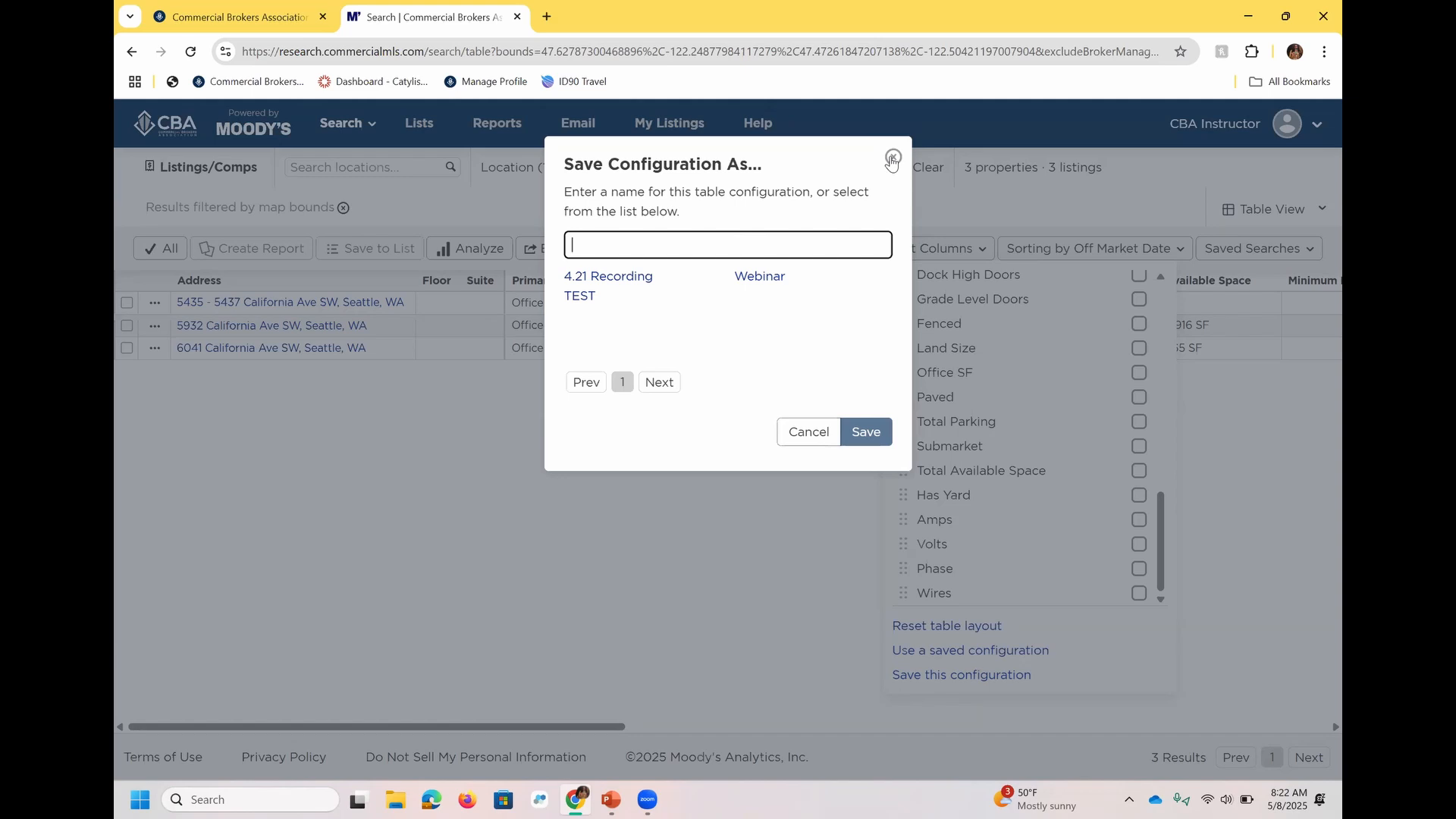
click(803, 433)
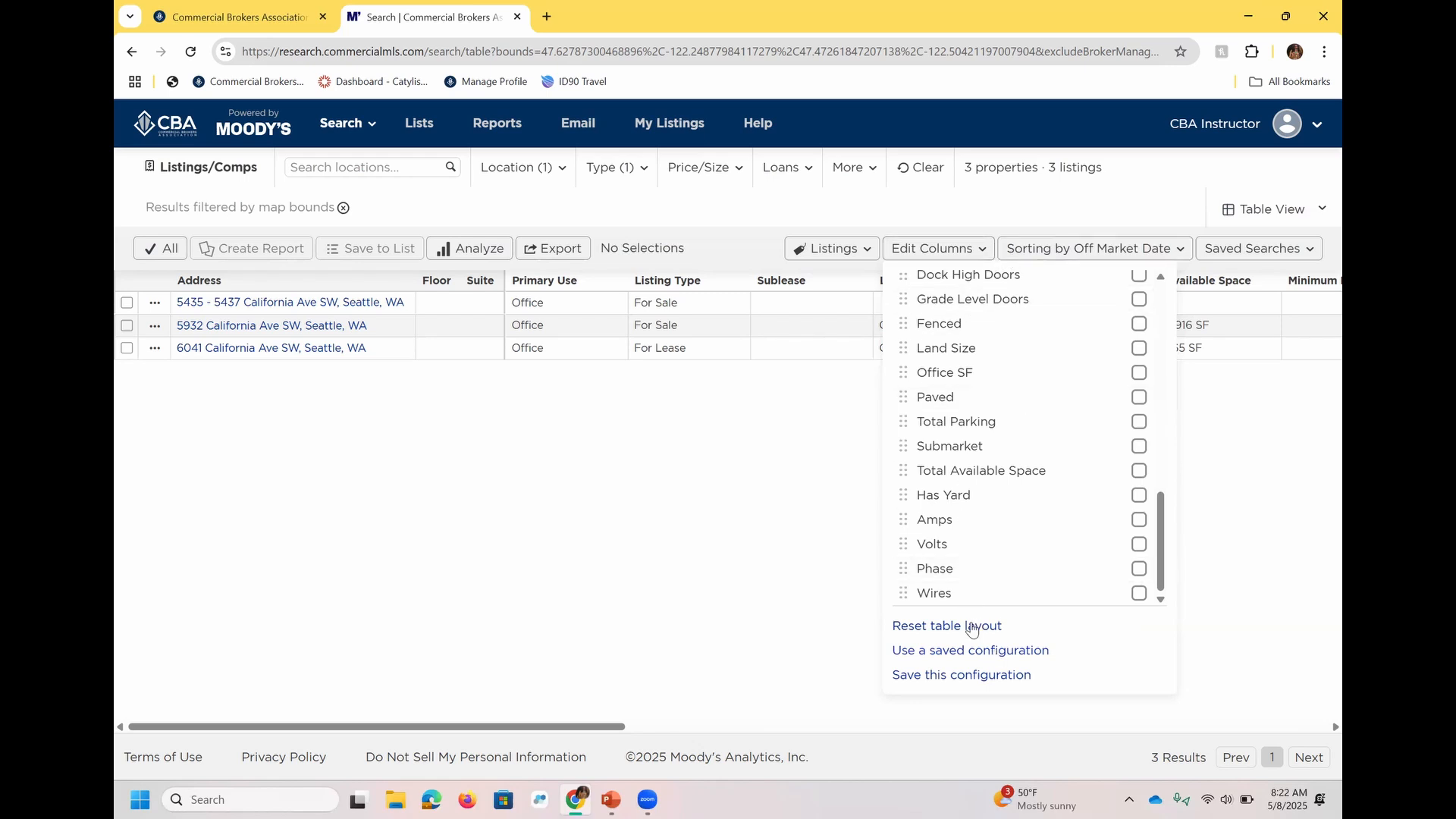
Apply the saved table configuration TEST to the listings table and check the resulting columns.
click(986, 654)
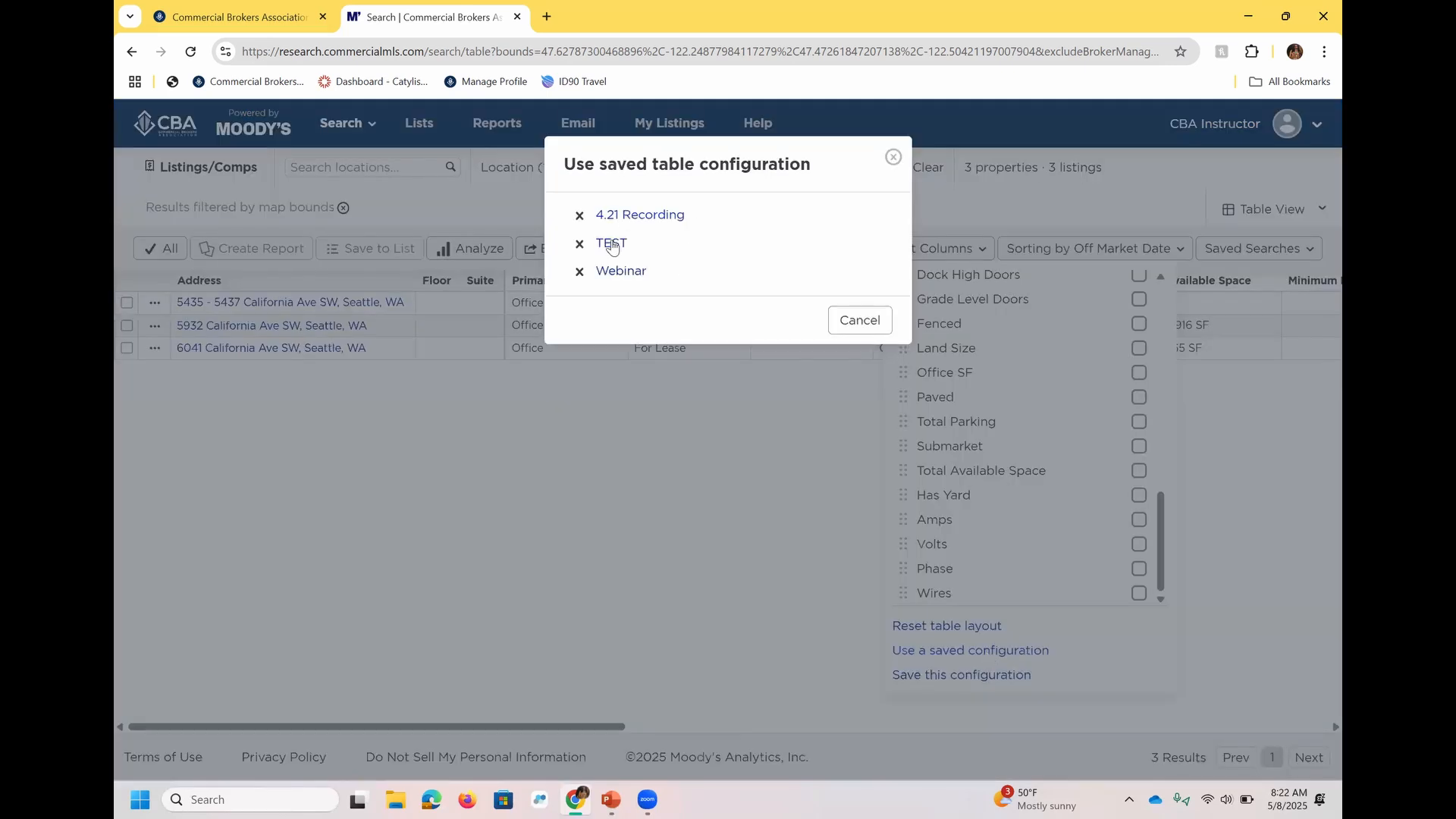
click(611, 246)
click(774, 470)
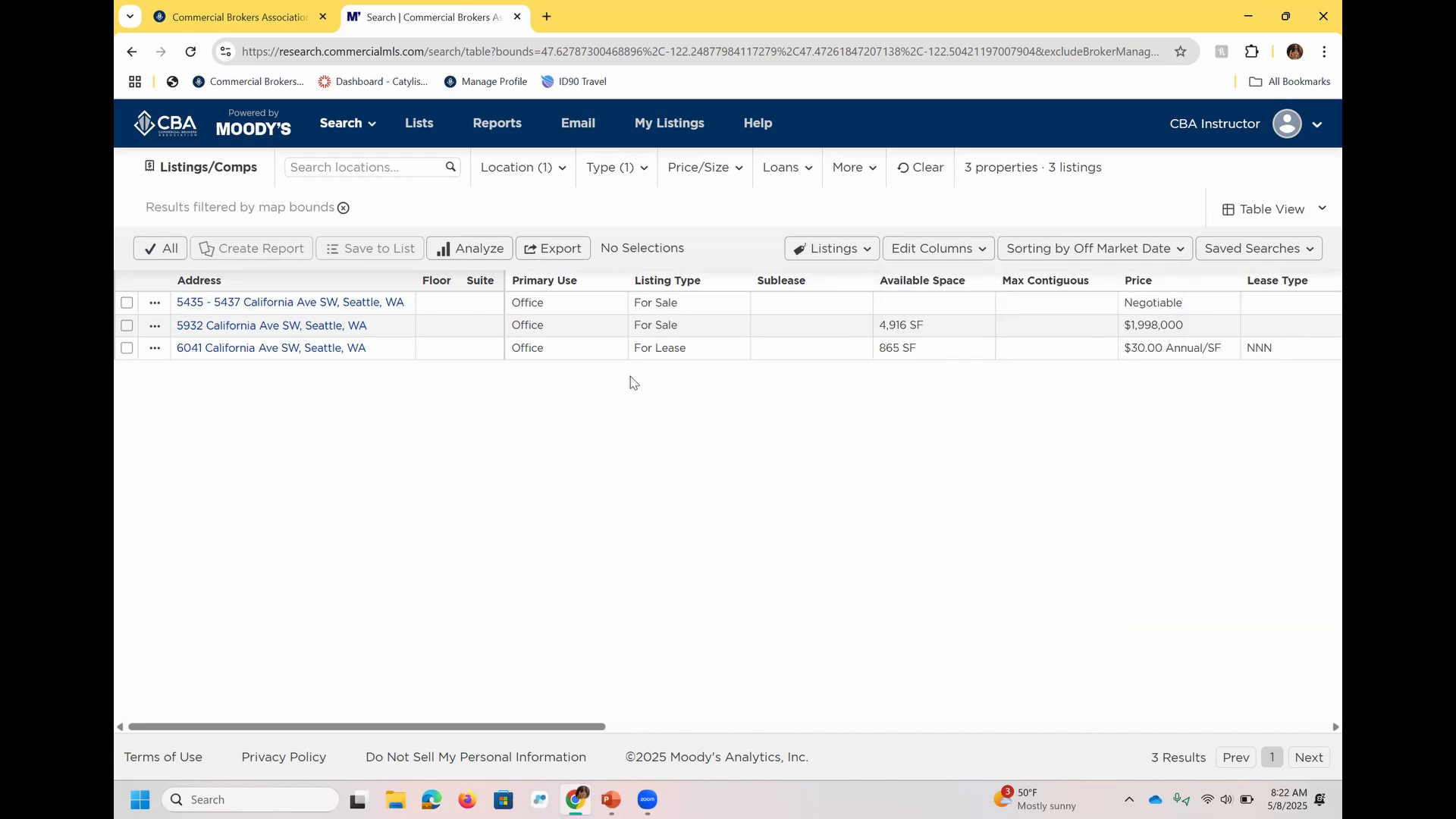
drag(473, 727, 375, 754)
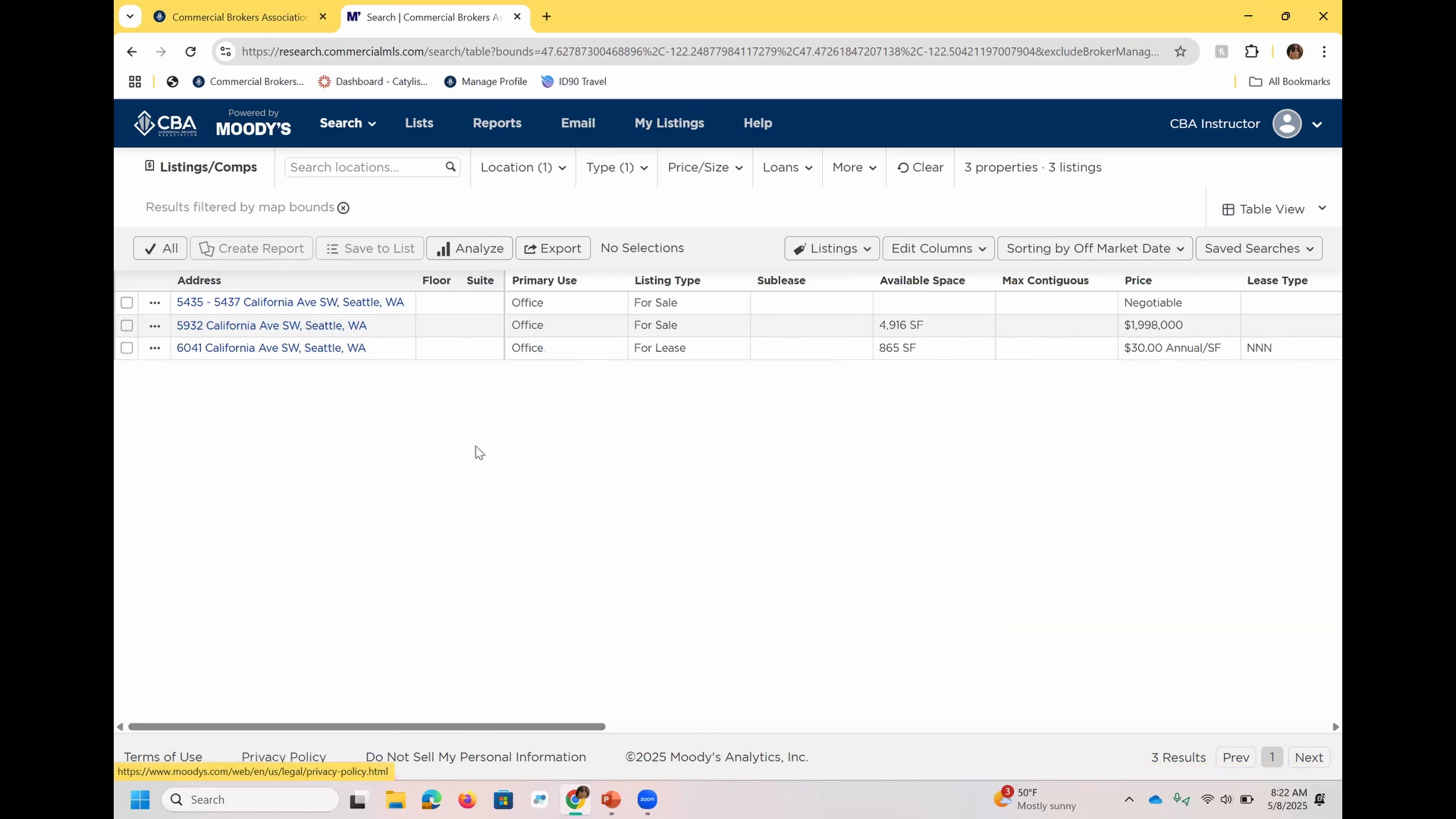
Return the results to Map View and select the West Seattle Commercial and 5932 California Avenue SW properties.
click(1234, 216)
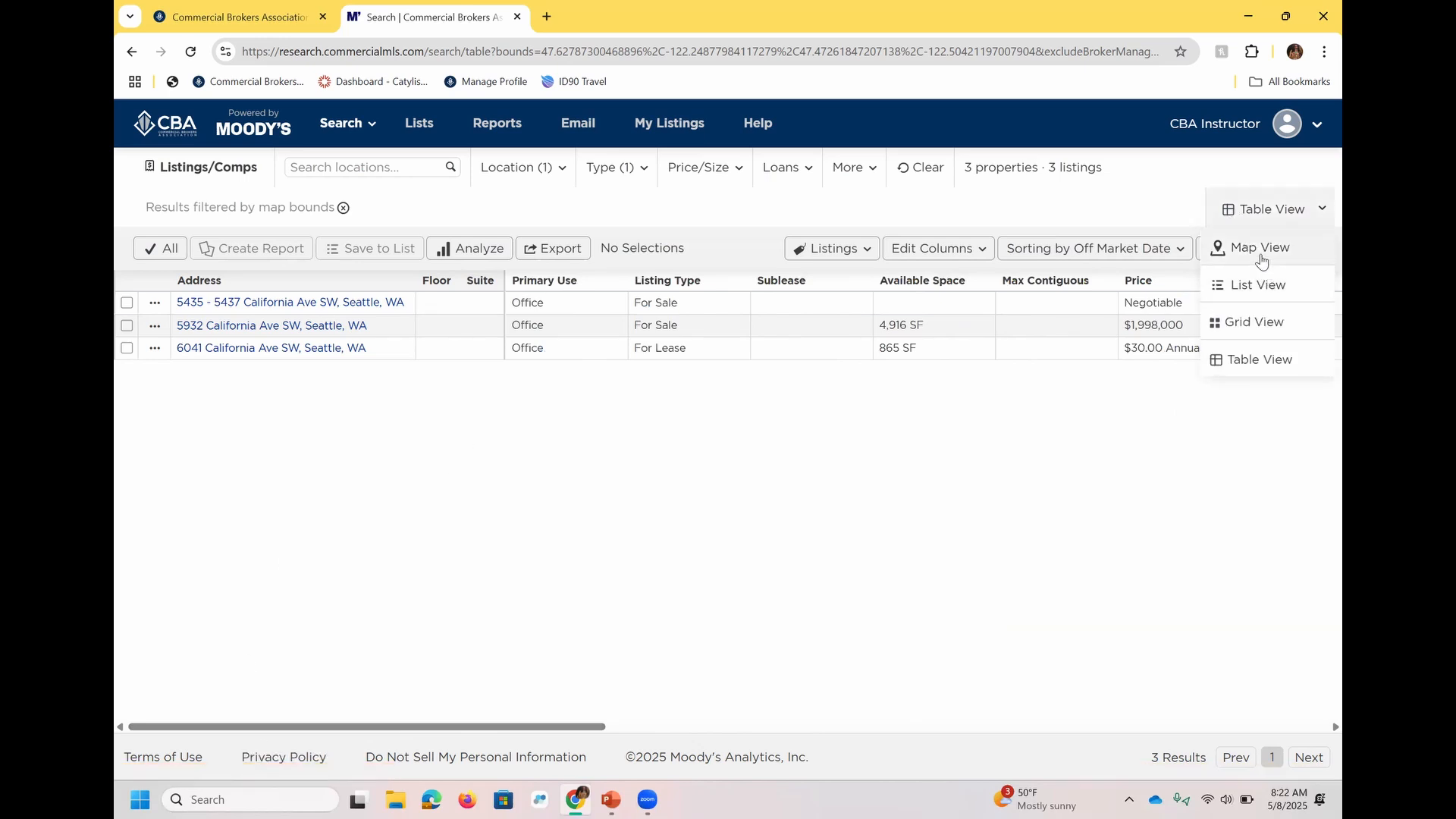
click(1250, 249)
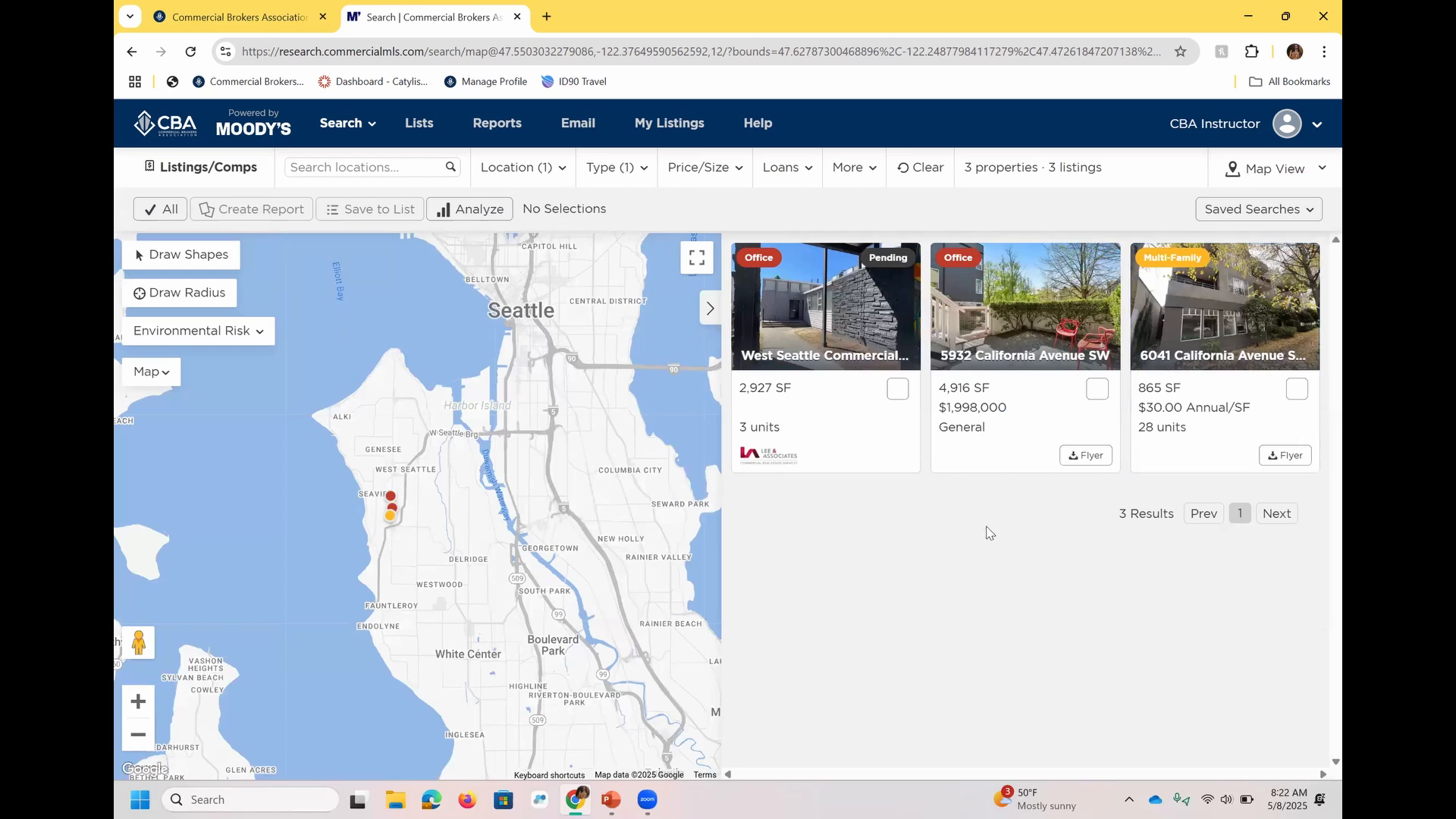
click(899, 389)
click(1096, 389)
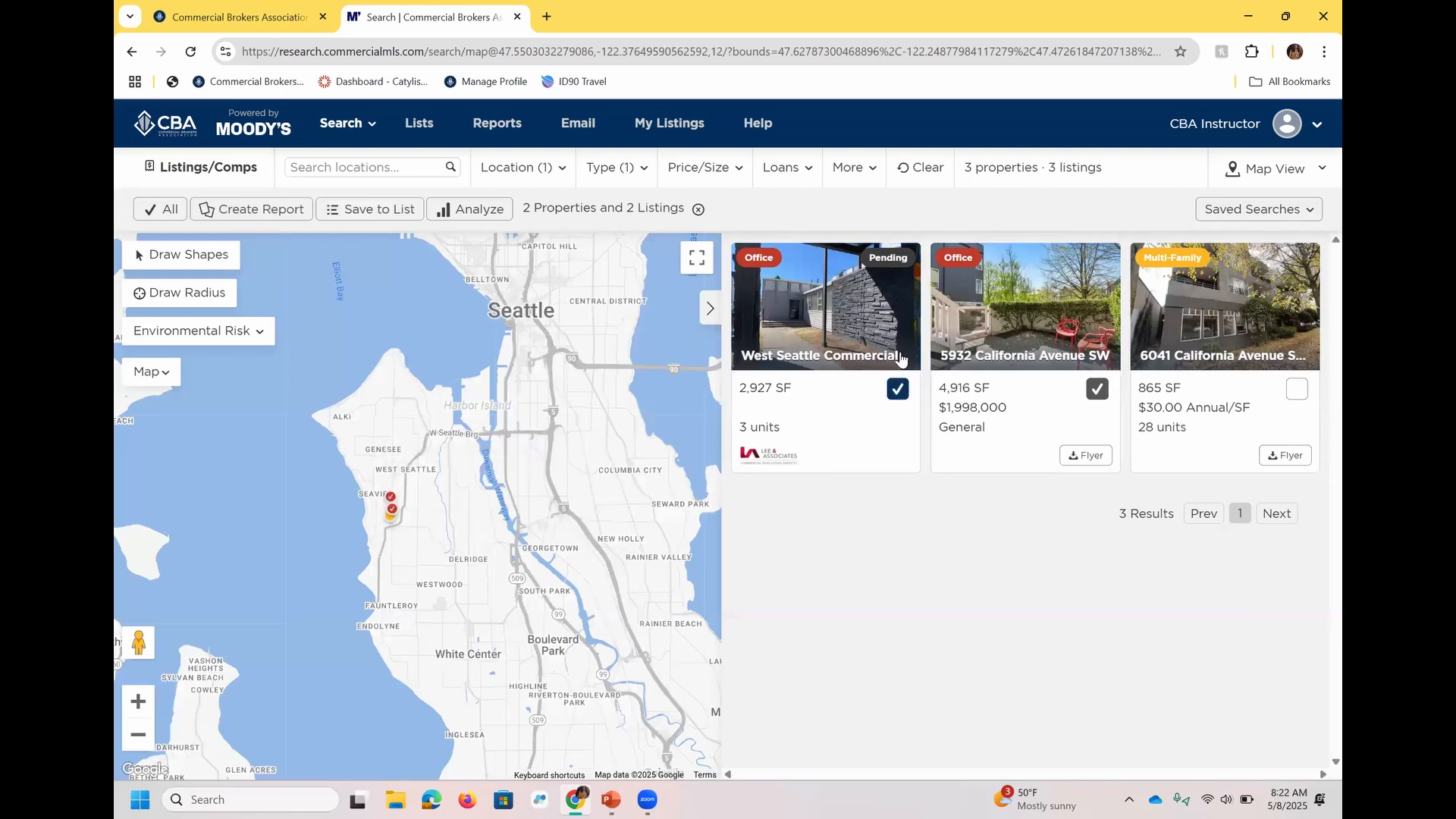
Select all search results and review the General, Google Earth and Excel report options for the selection.
click(154, 213)
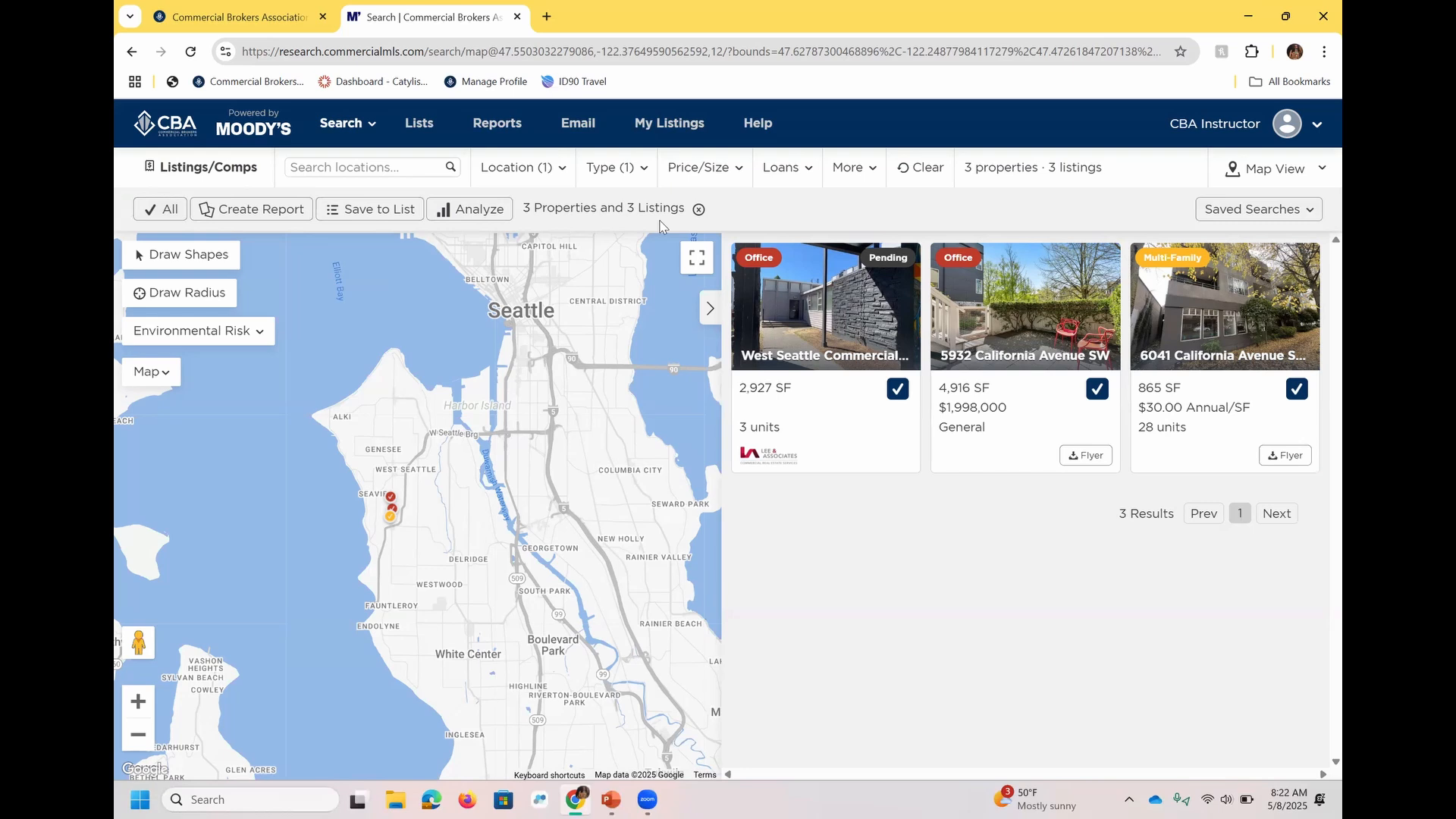
click(282, 211)
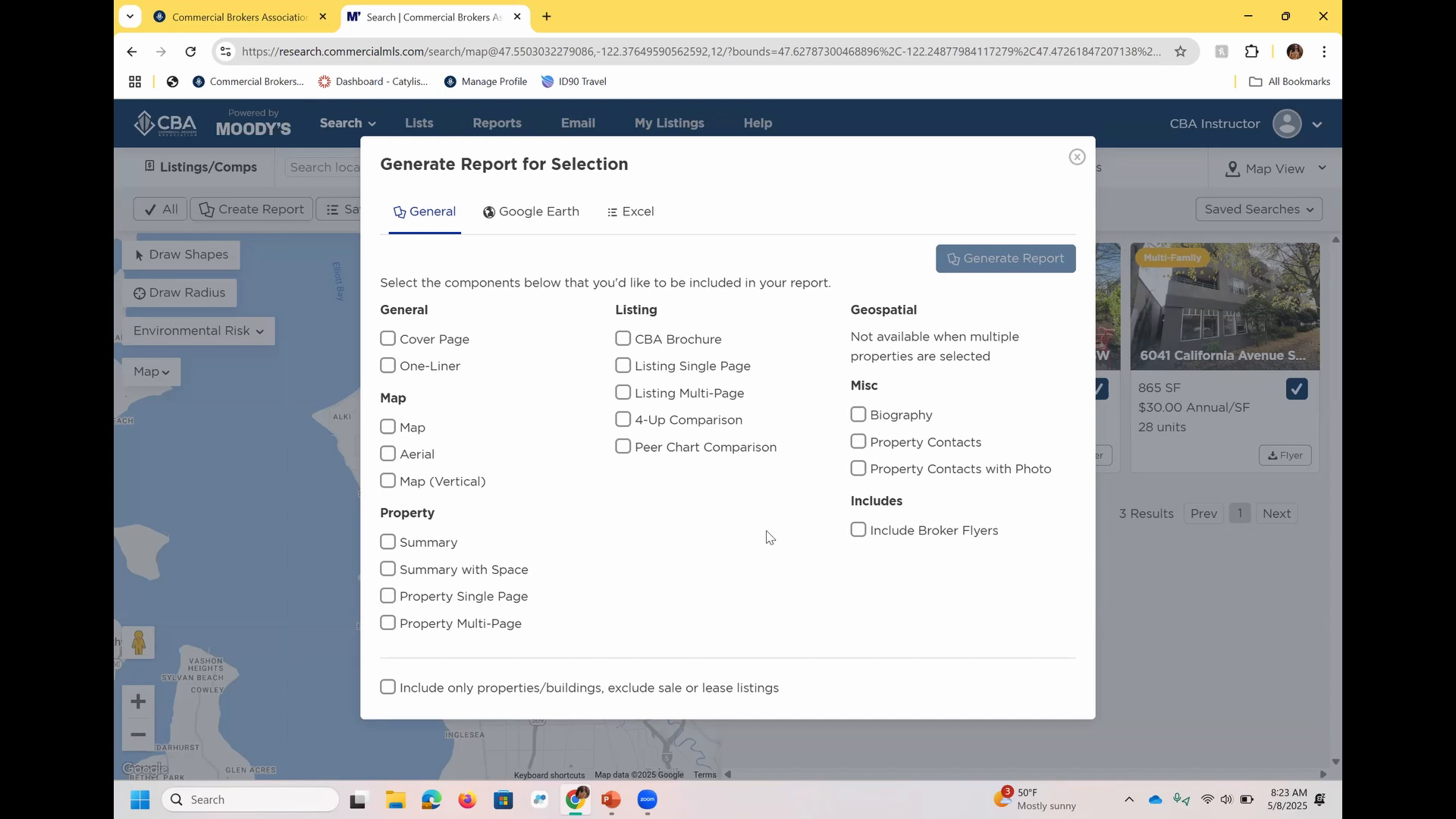
click(554, 221)
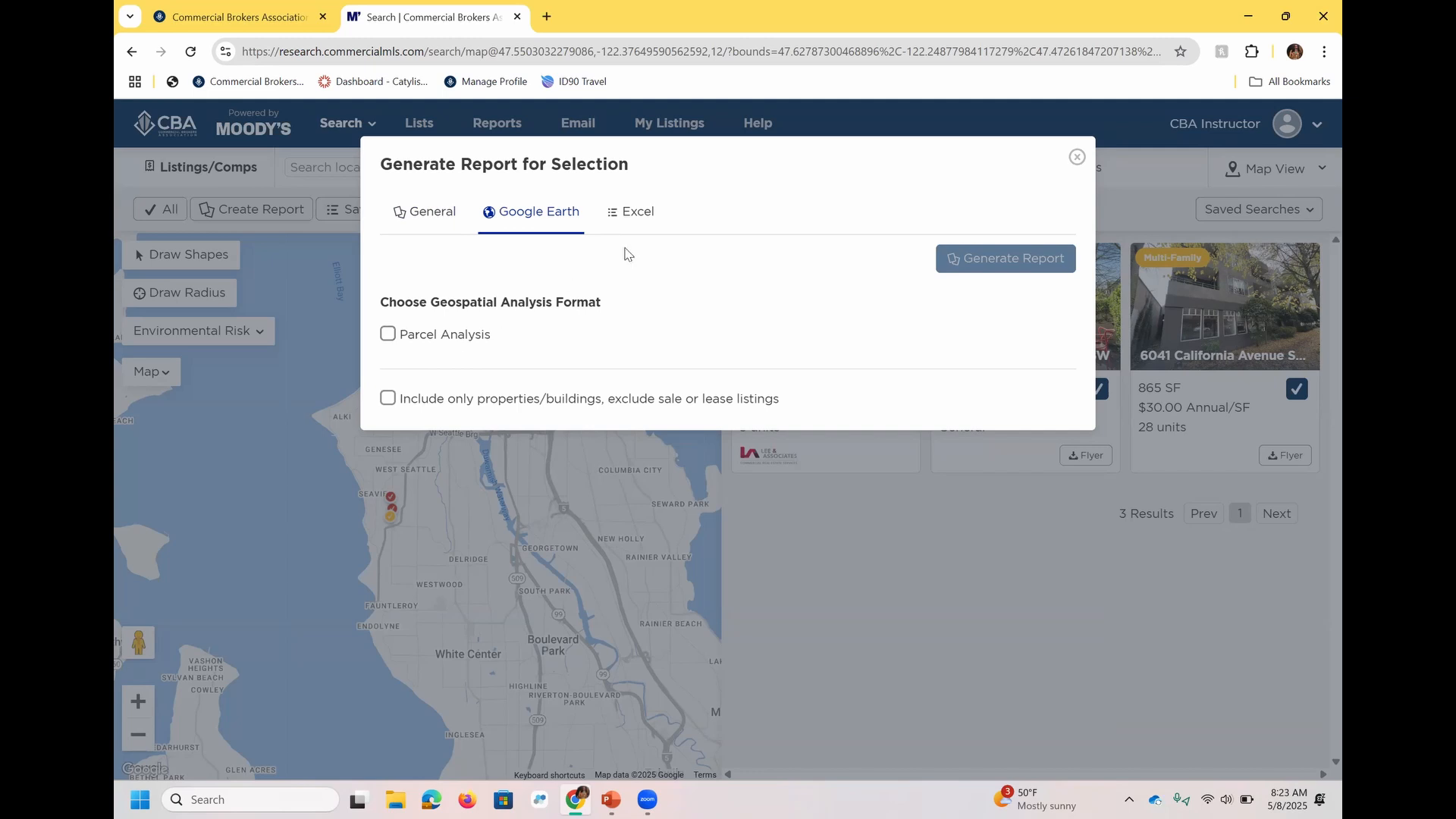
click(647, 224)
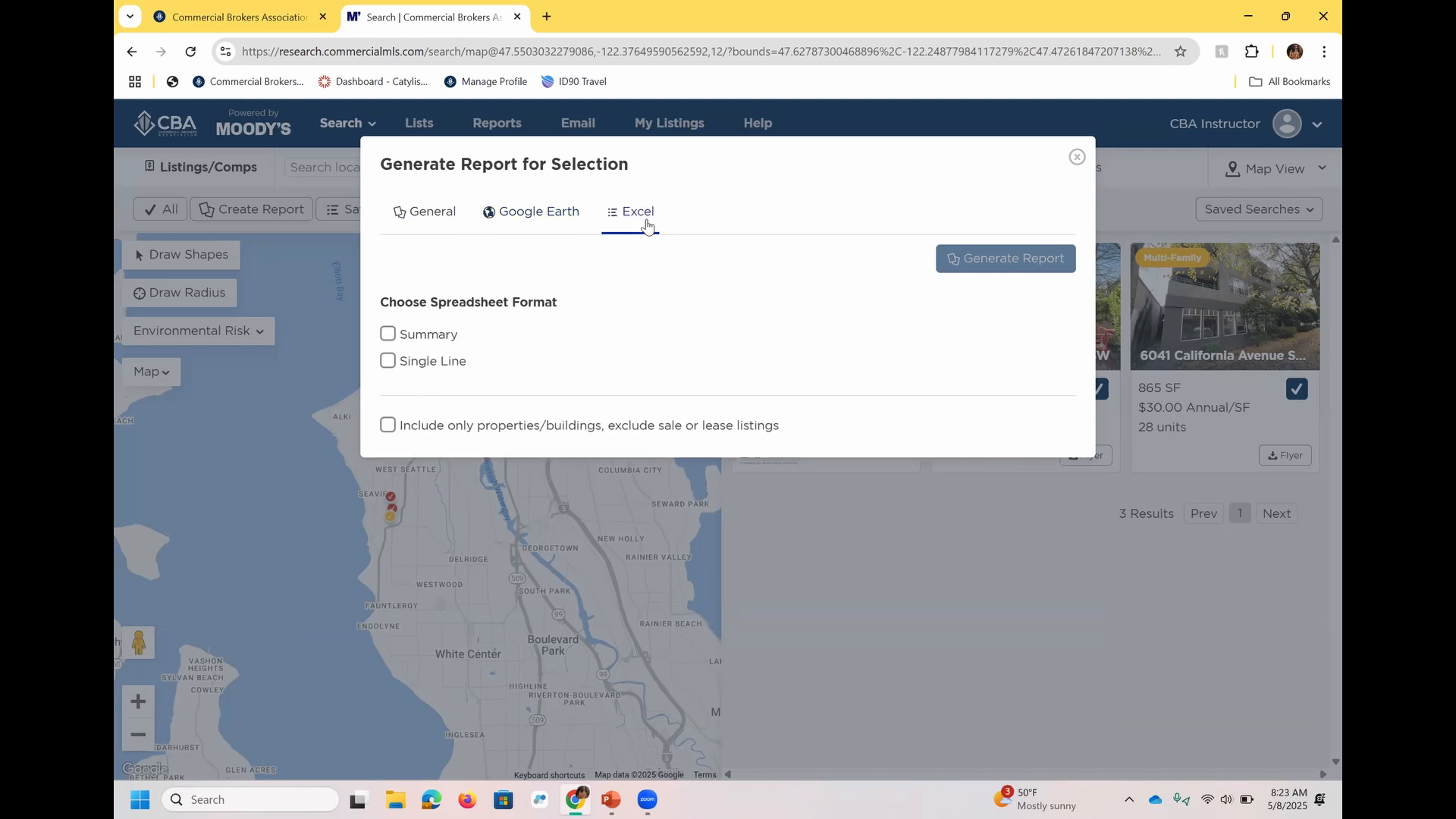
click(416, 217)
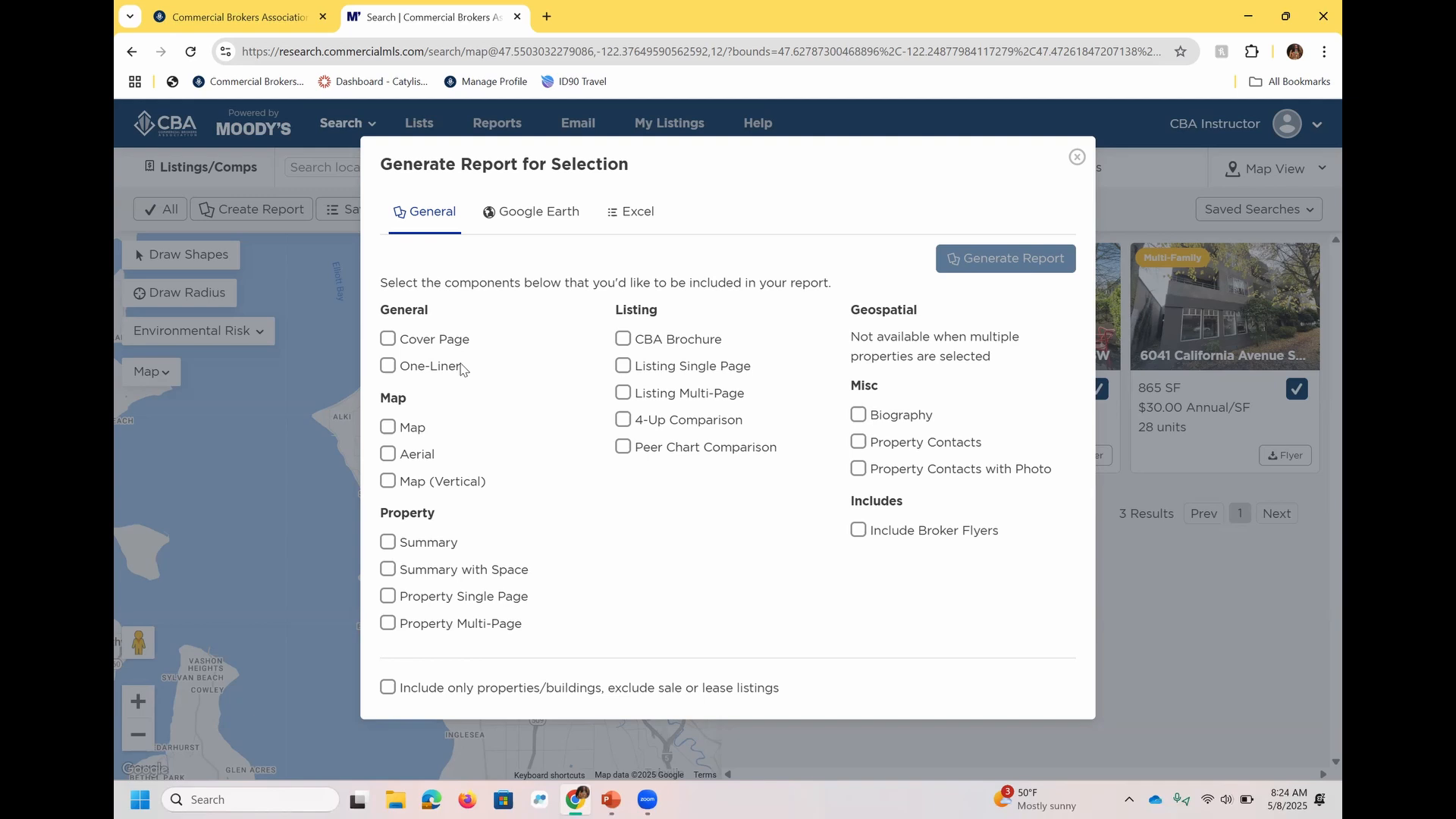
Generate a CBA Brochure report for the selected properties with Include Broker/Owner Information enabled.
click(670, 341)
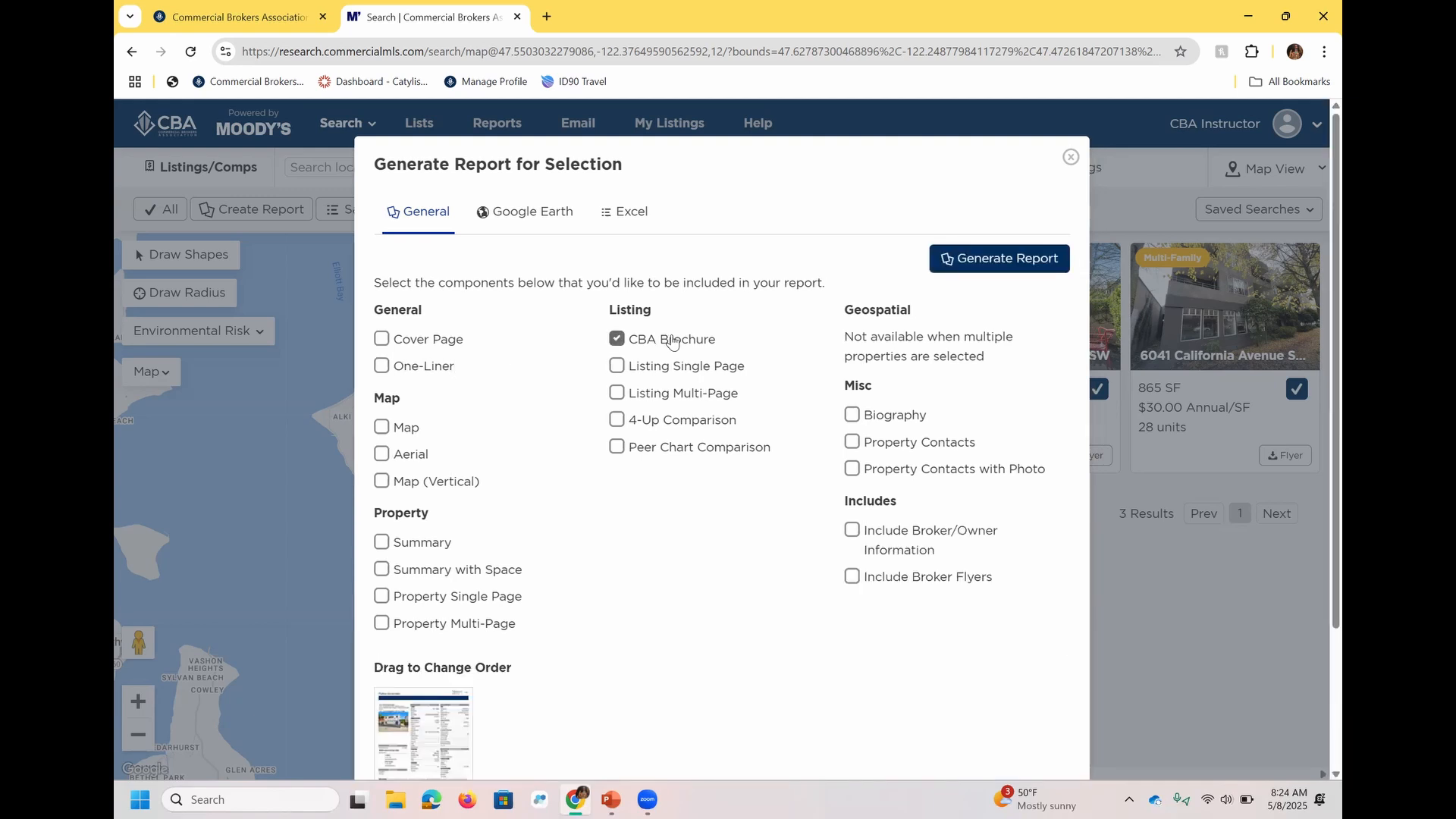
click(922, 553)
click(991, 252)
click(991, 252)
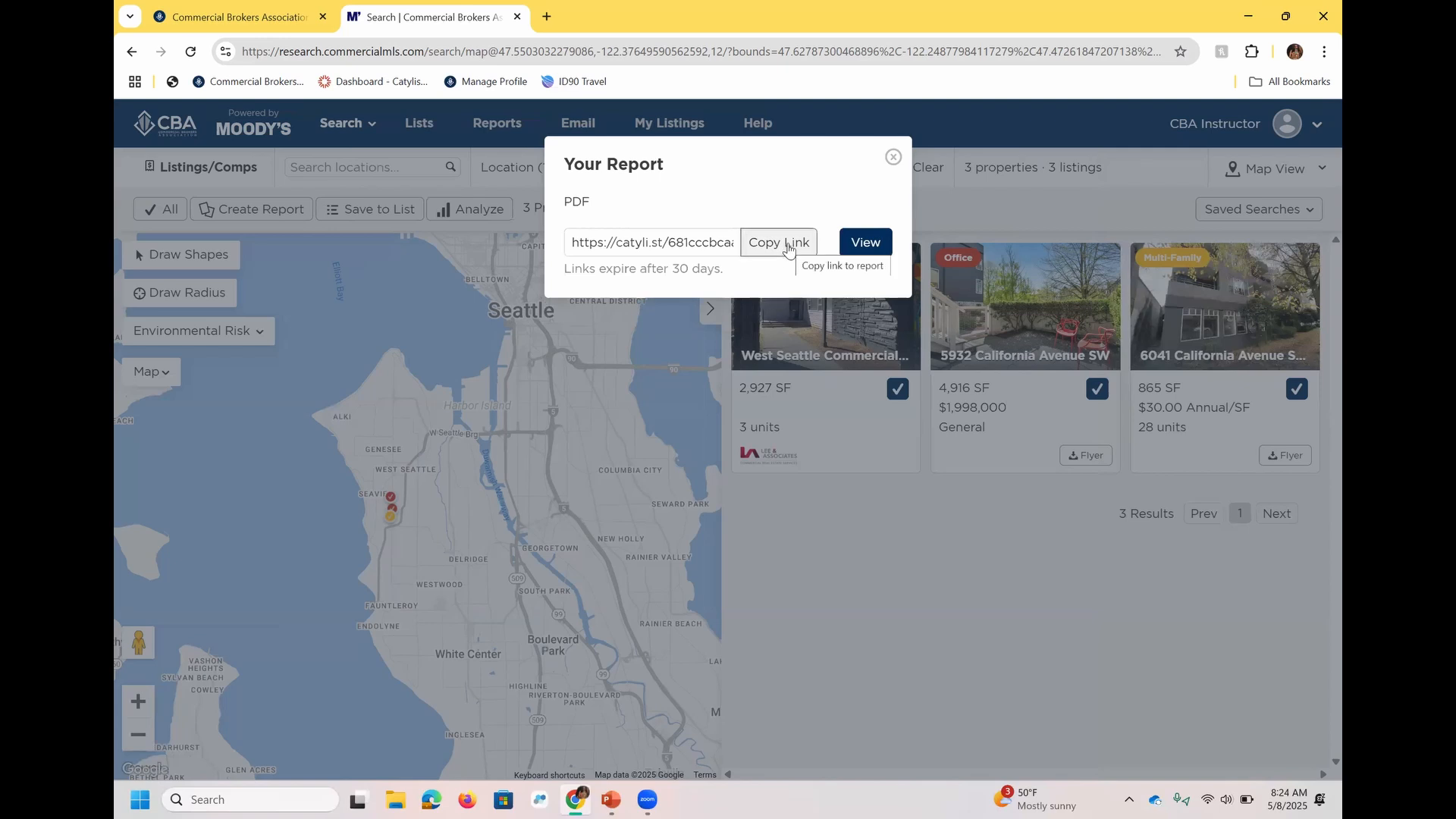
View the generated PDF report, examine the first brochure page, and close the report and its link dialog.
click(868, 251)
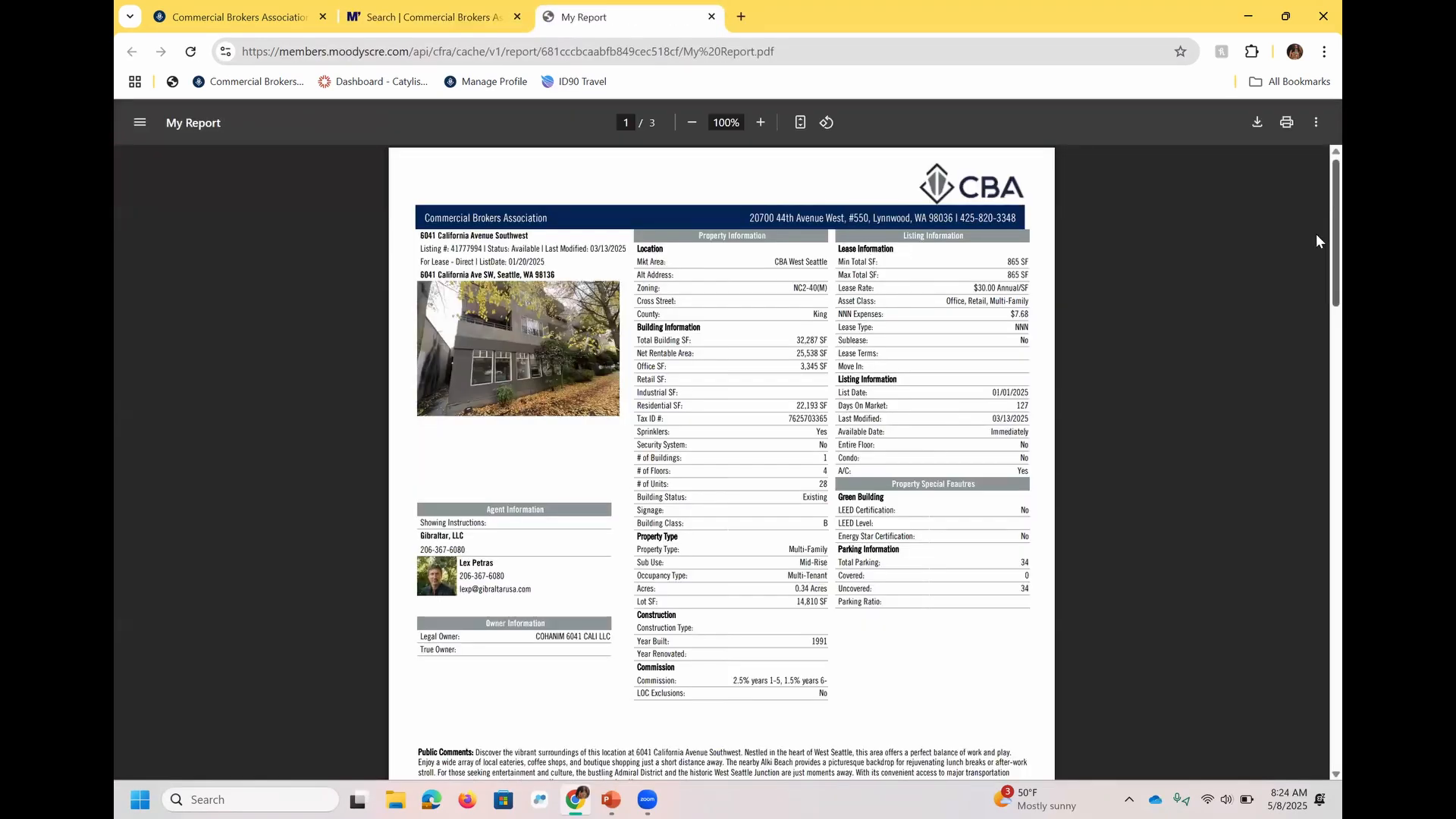
scroll(794, 377, up, 1)
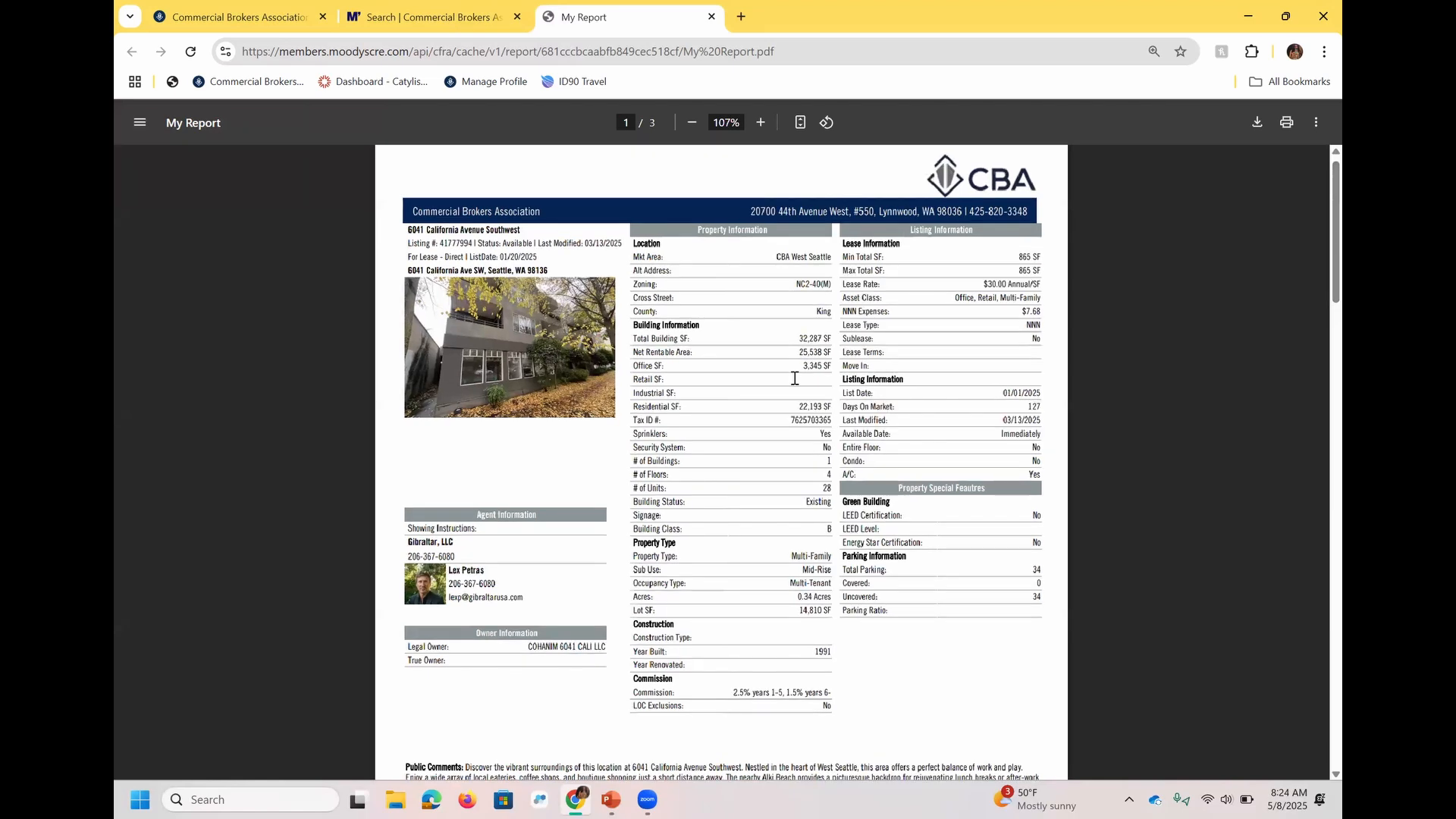
scroll(794, 378, up, 1)
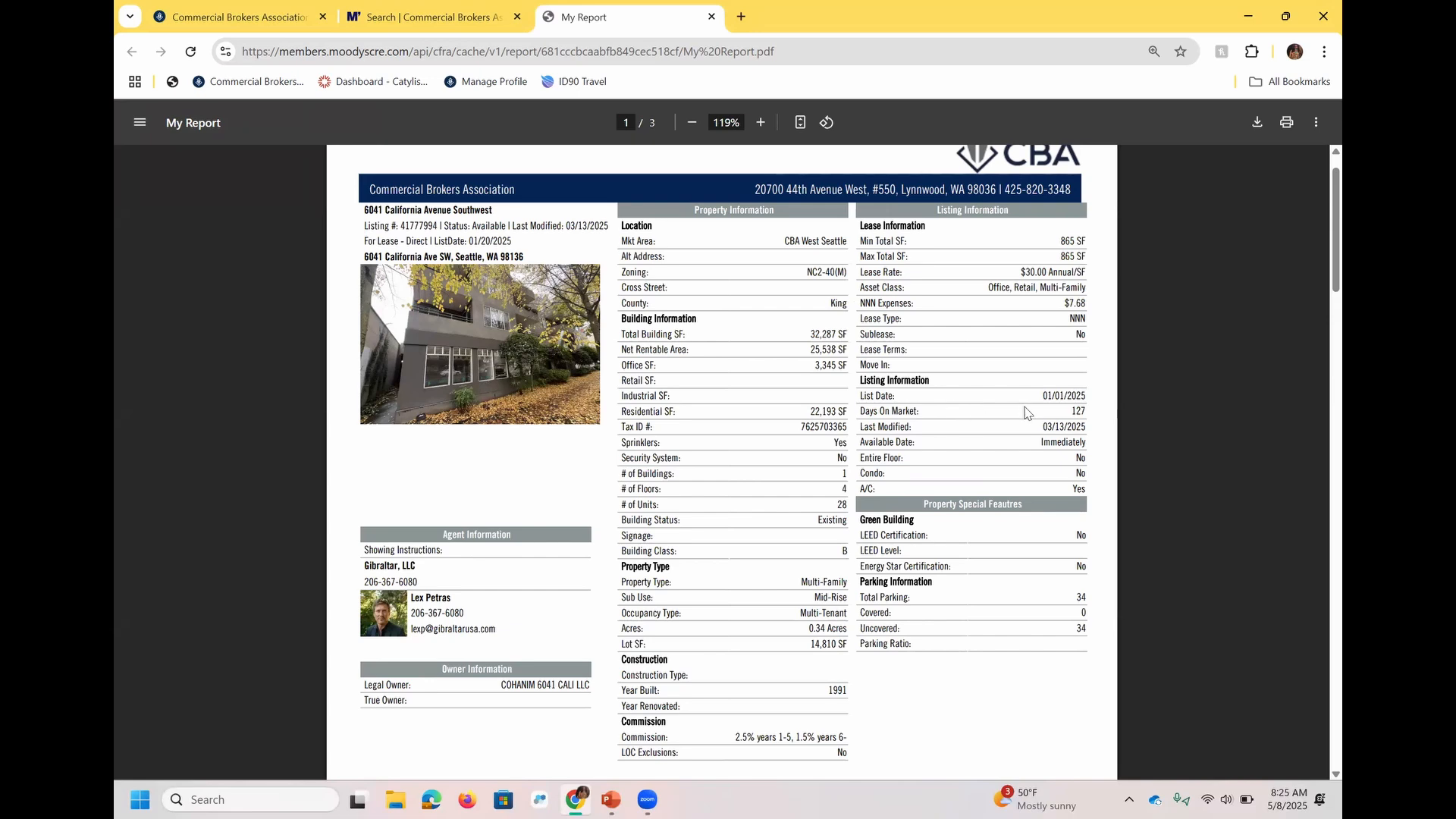
scroll(916, 441, down, 3)
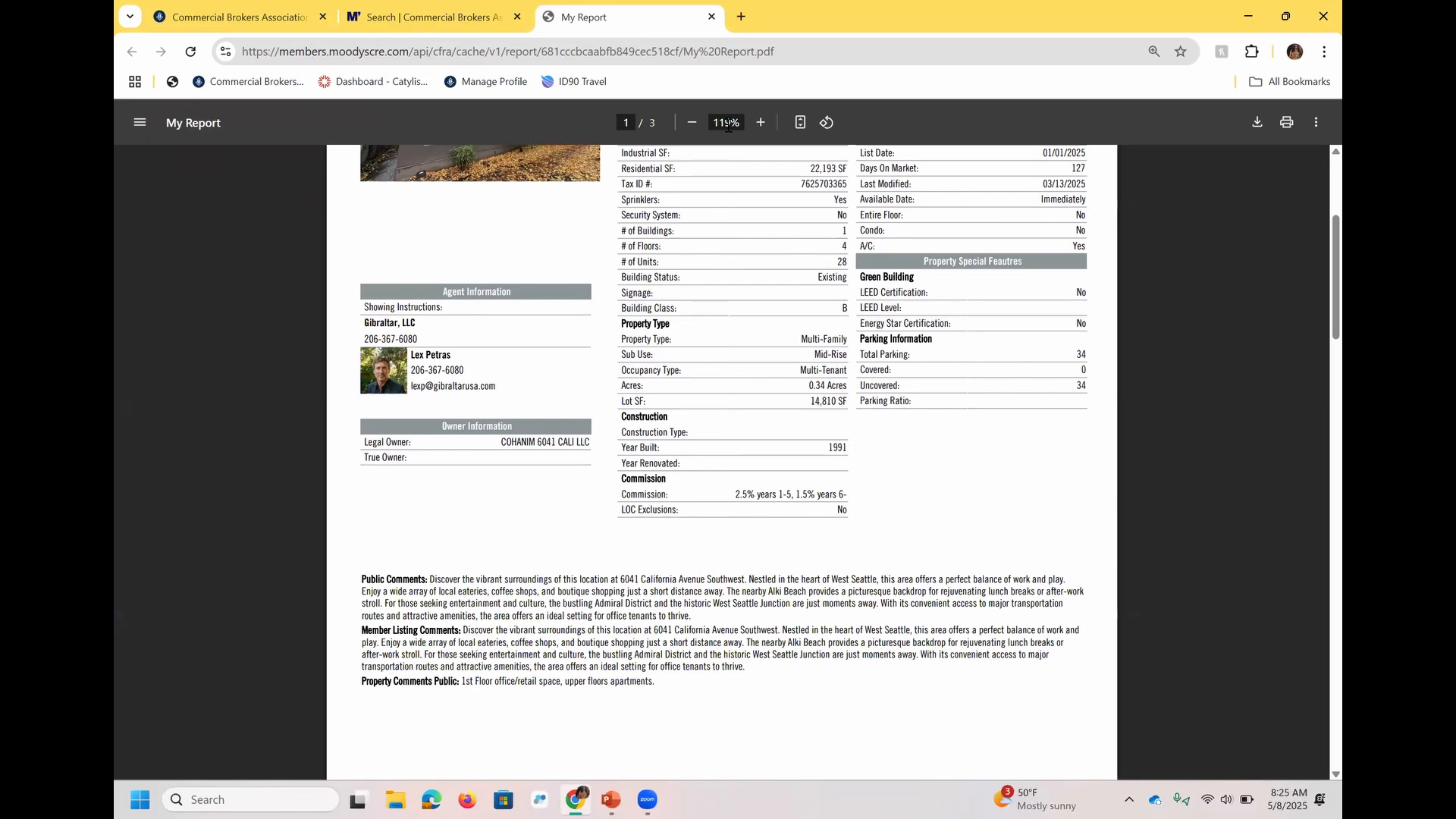
click(712, 18)
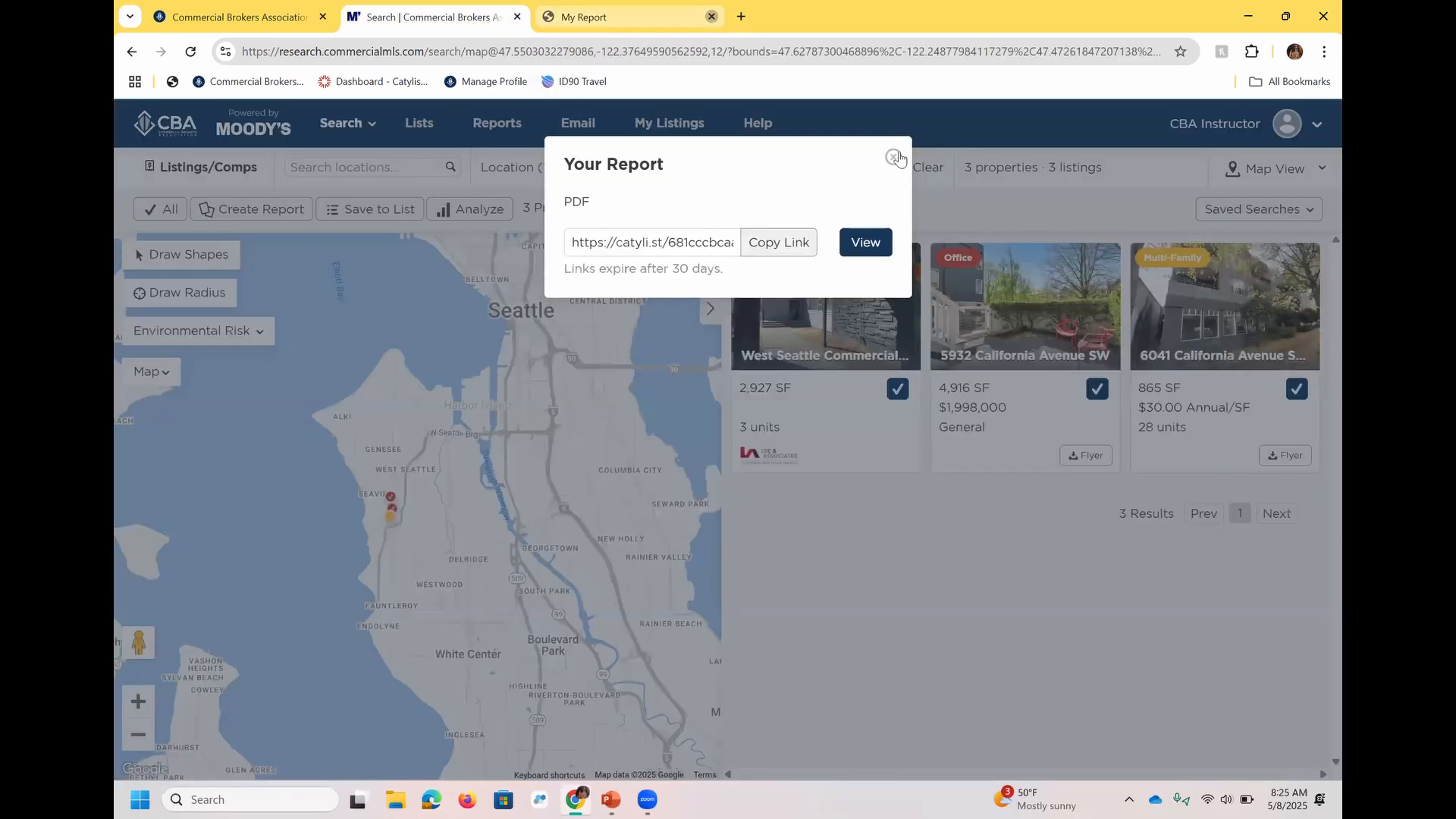
click(895, 157)
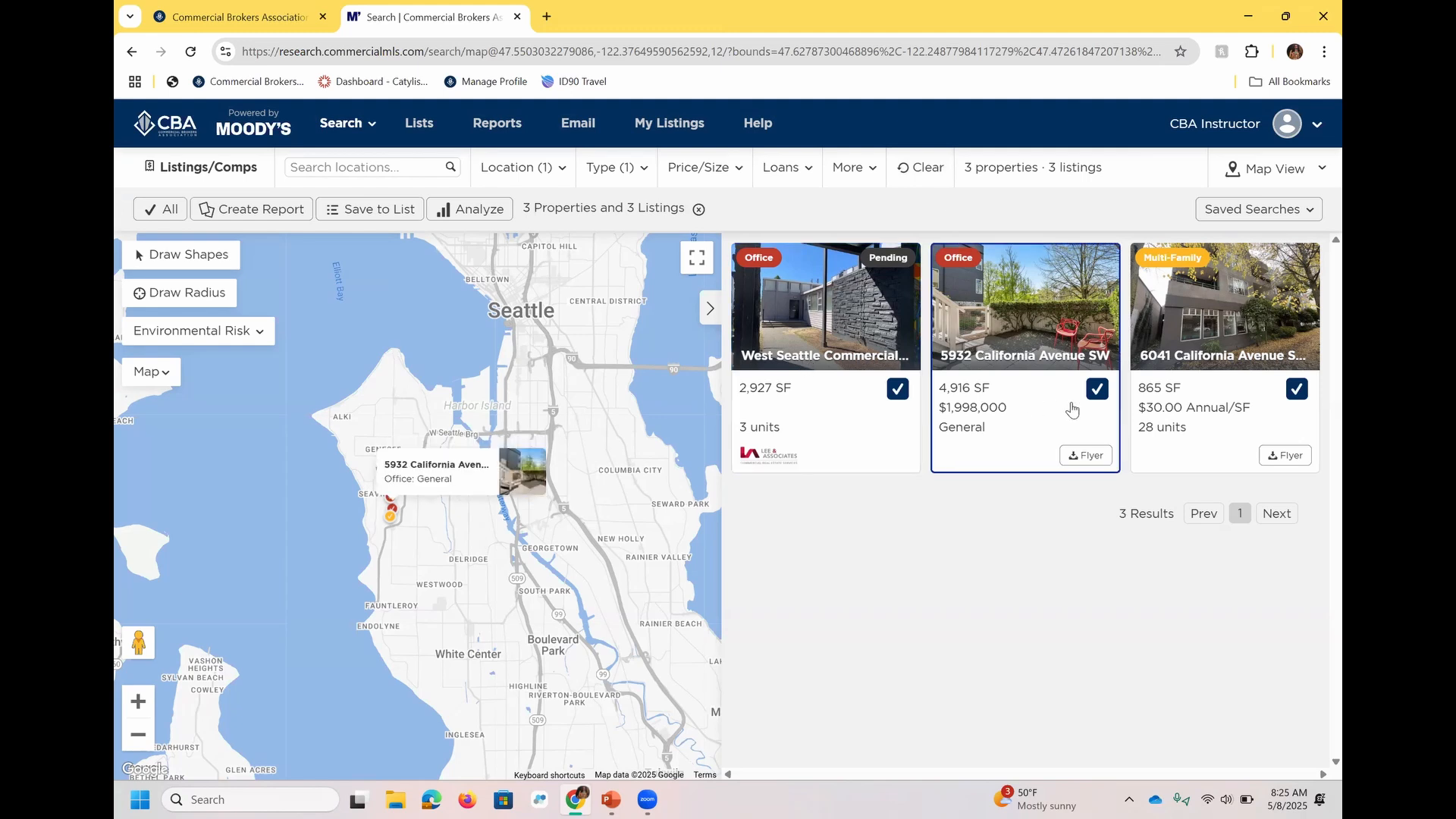
Save the selected properties to a new list named Video 5.8.
click(375, 217)
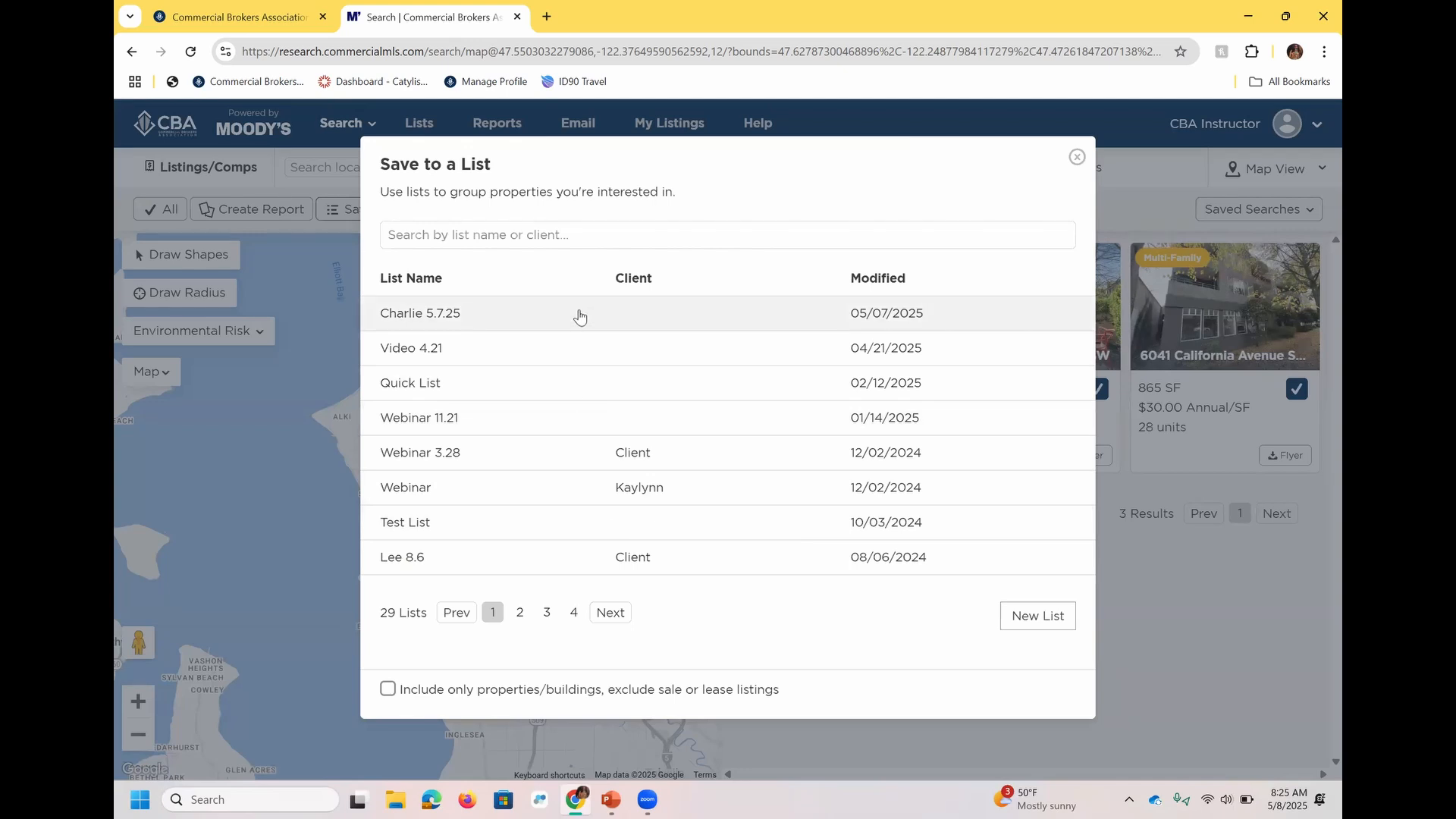
click(1031, 615)
triple_click(723, 230)
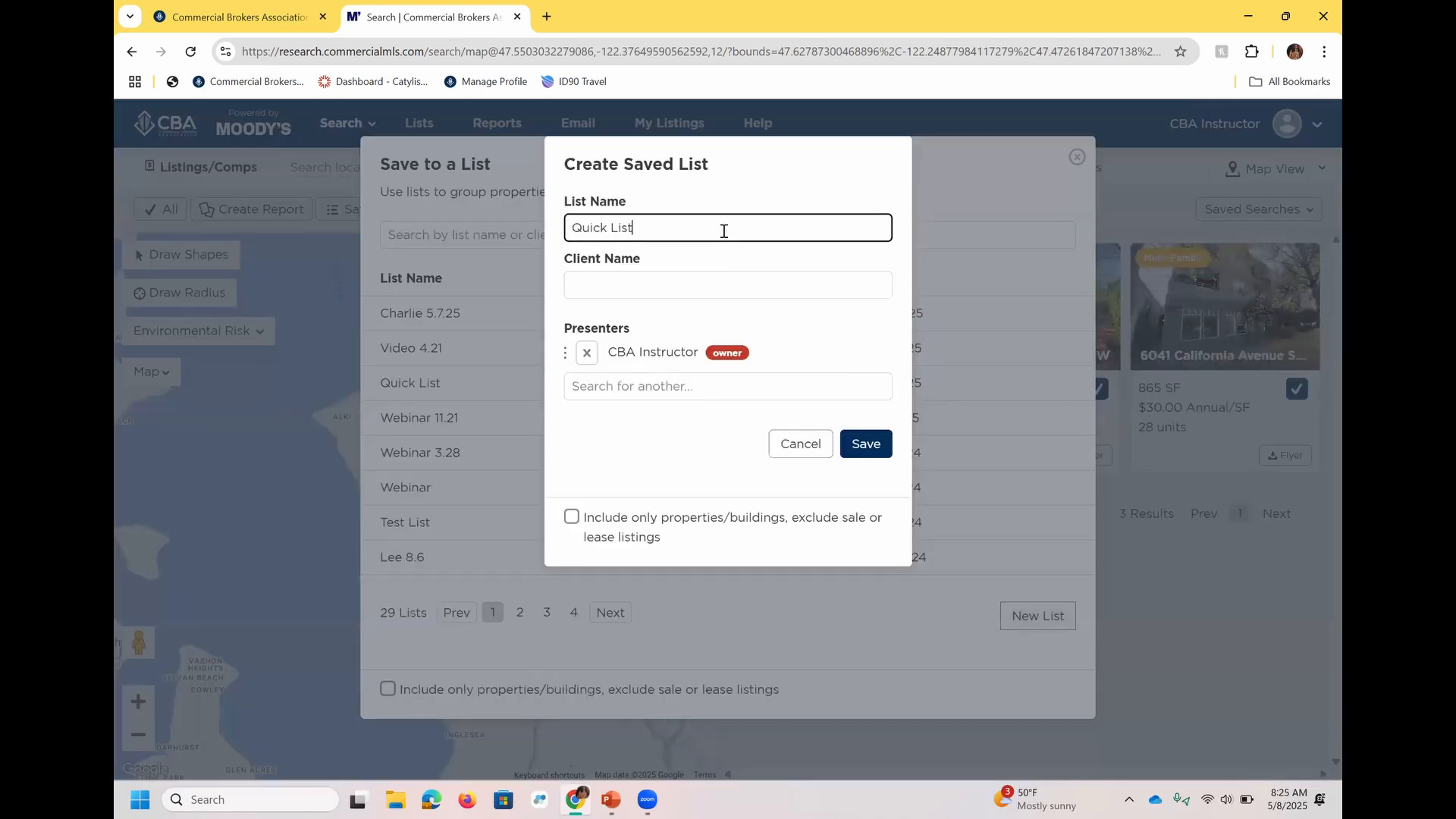
text(Video 5.8)
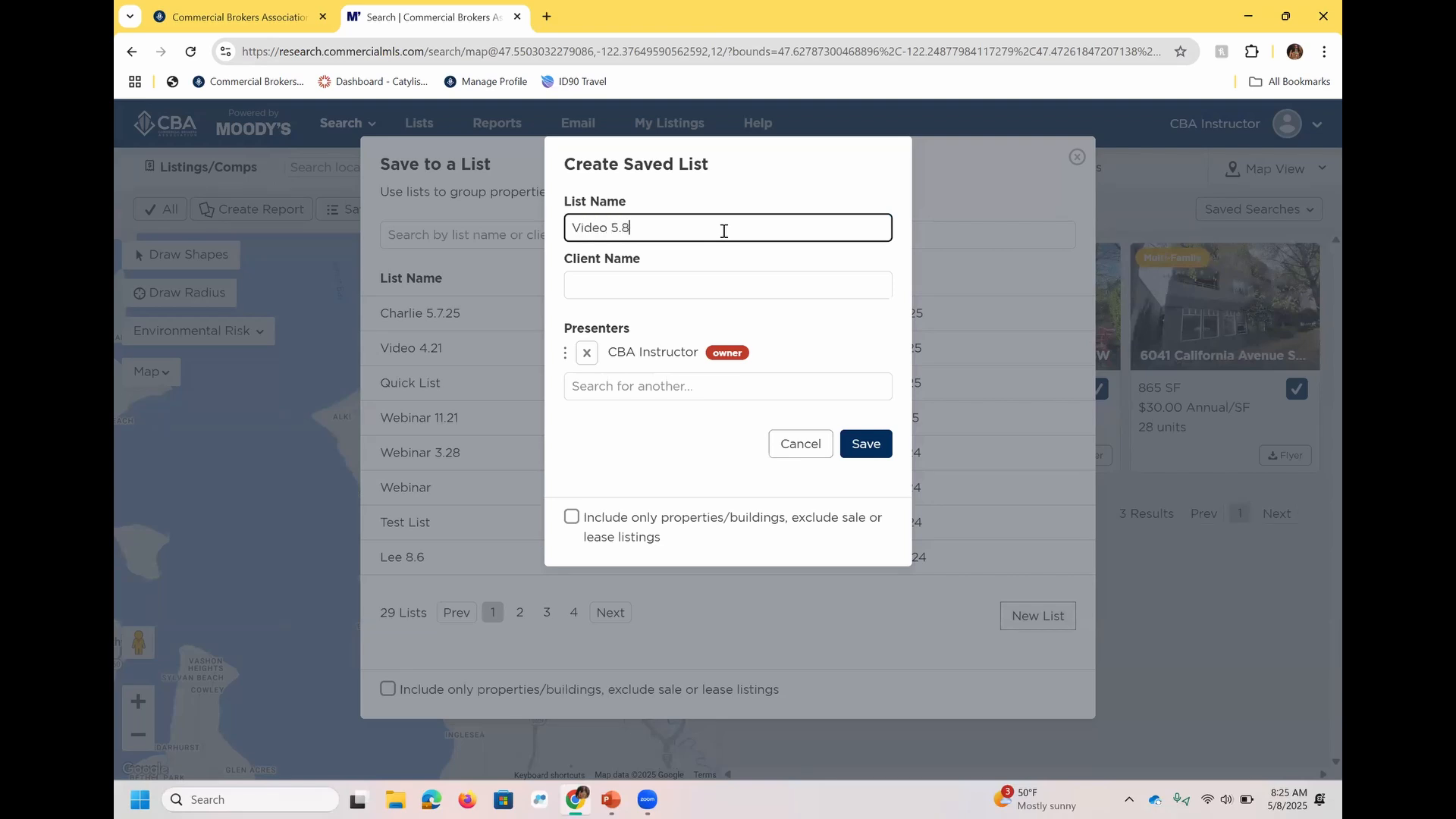
click(877, 451)
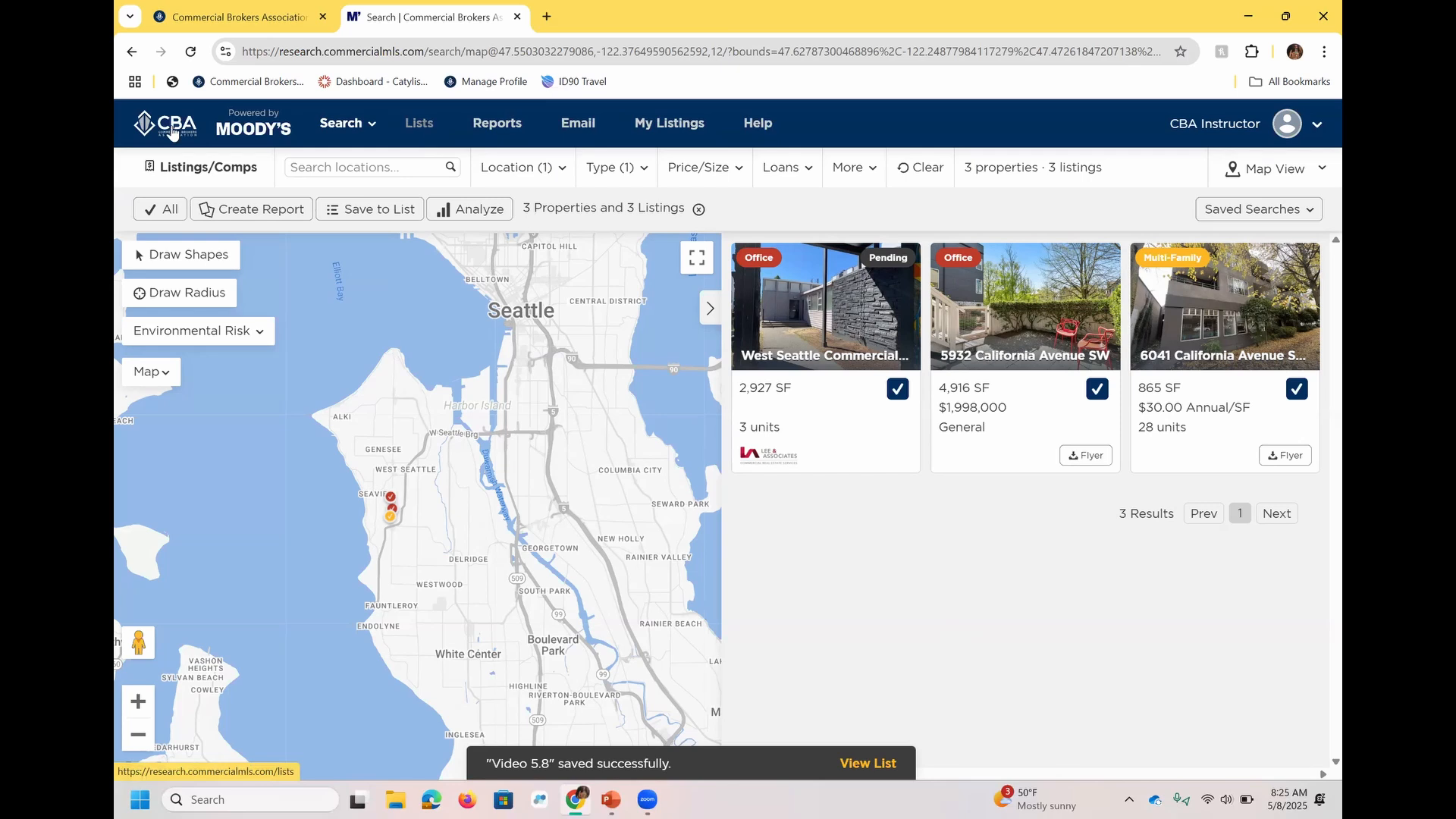
Open the saved list Video 5.8 and remove the West Seattle Commercial - View Development Site property from it.
click(429, 131)
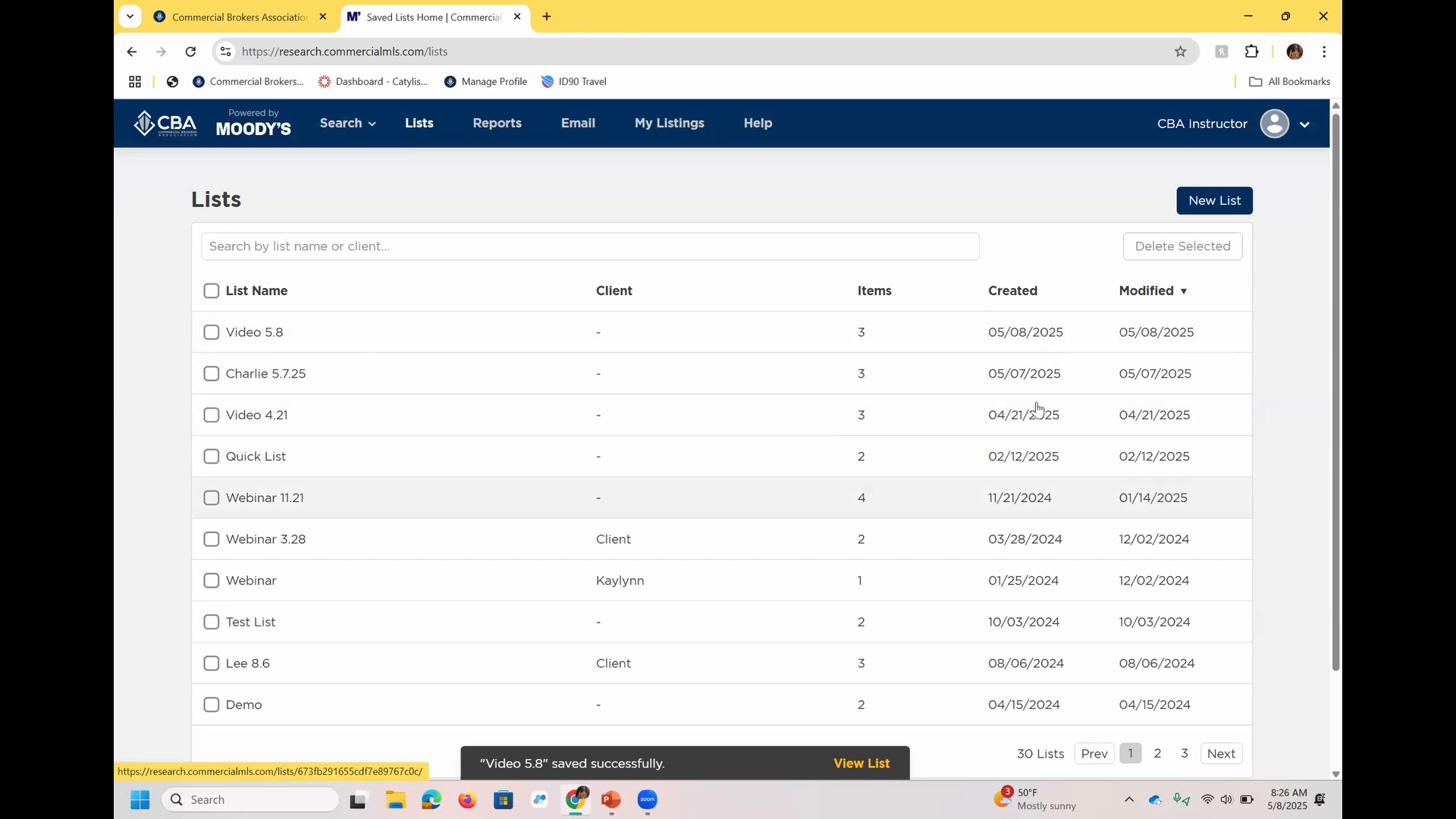
click(236, 338)
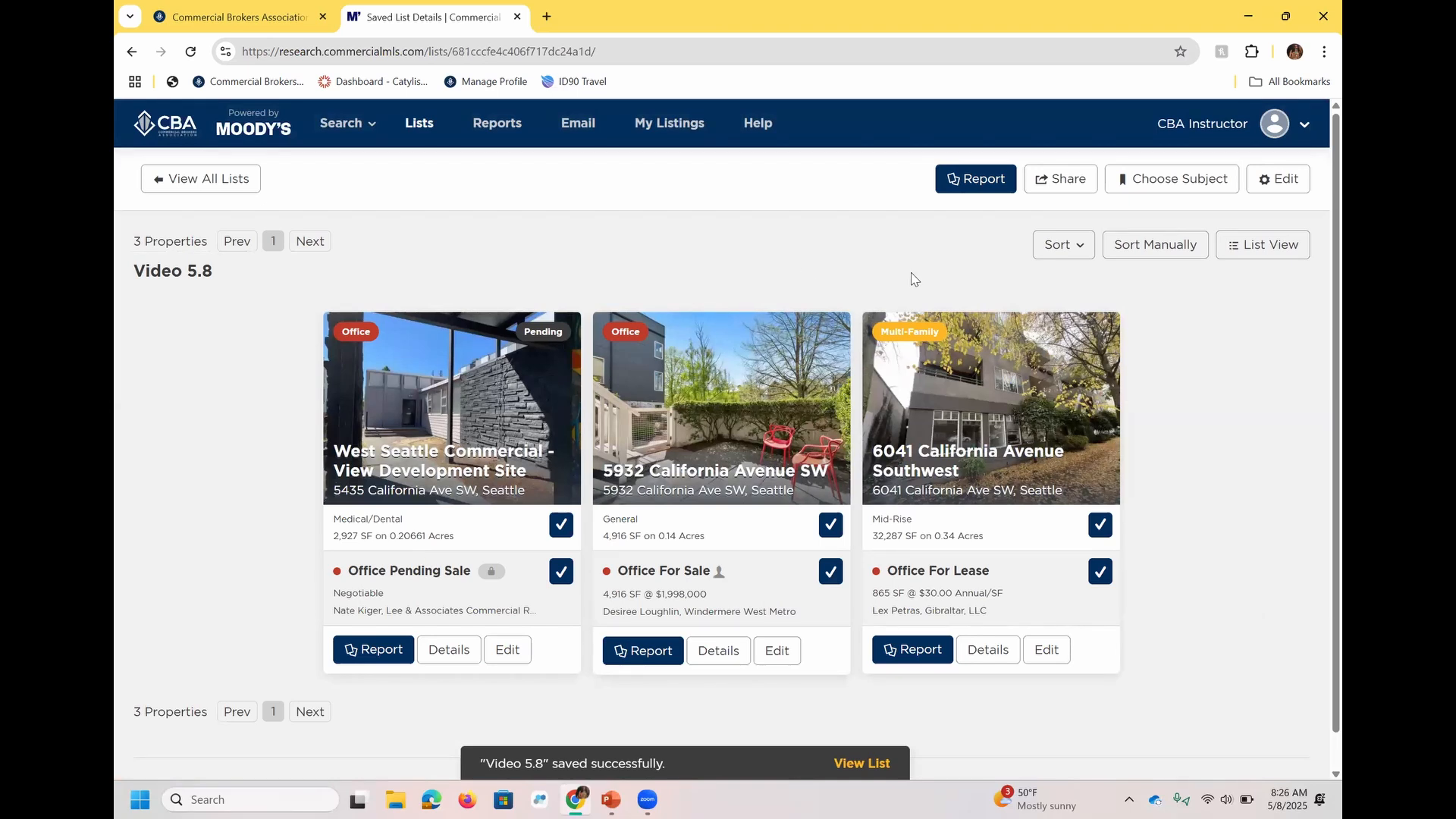
click(563, 529)
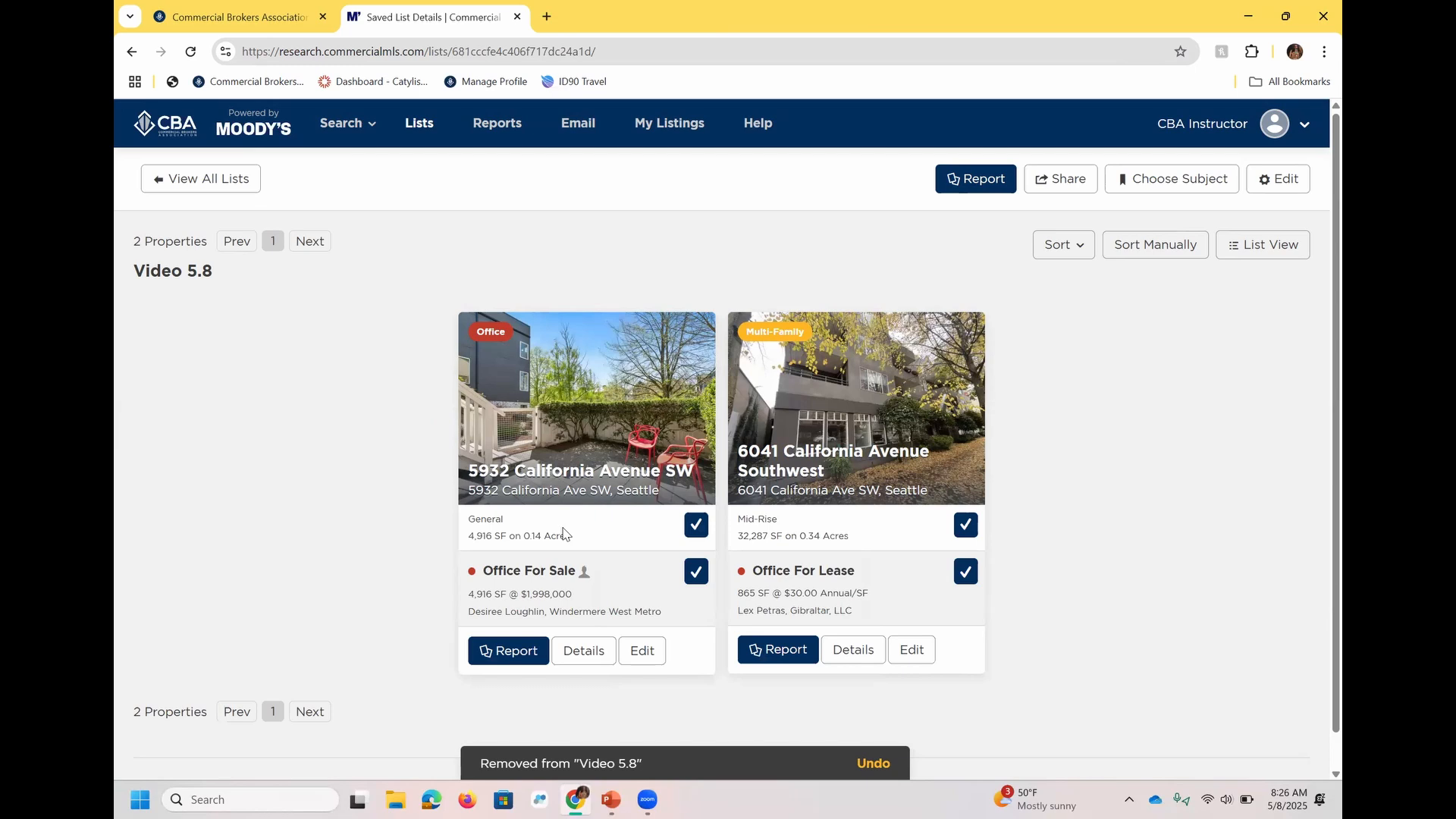
click(1183, 257)
drag(865, 361, 654, 361)
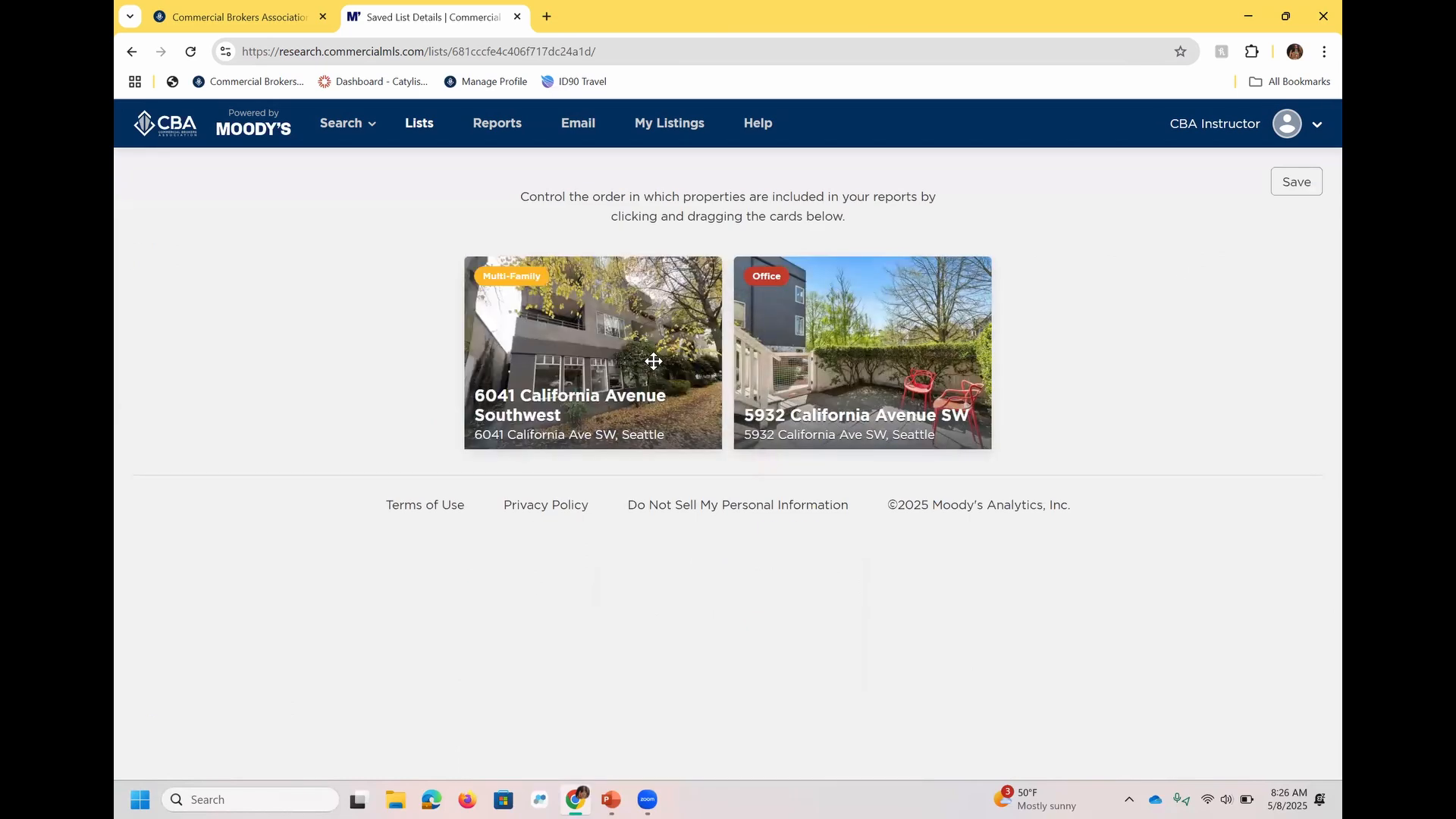
click(1294, 184)
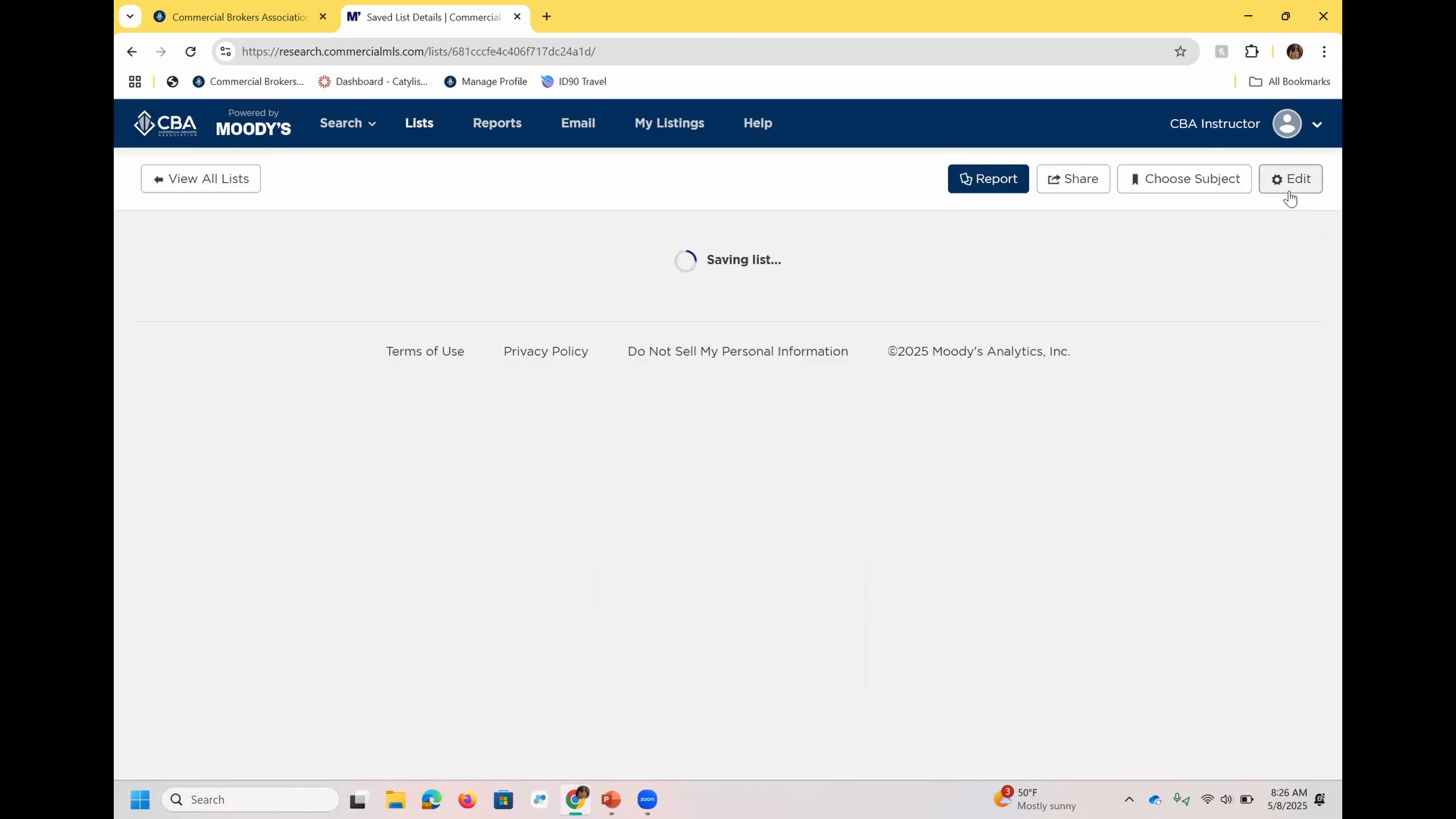
Review the report components available for the Video 5.8 list and return to the list.
click(990, 185)
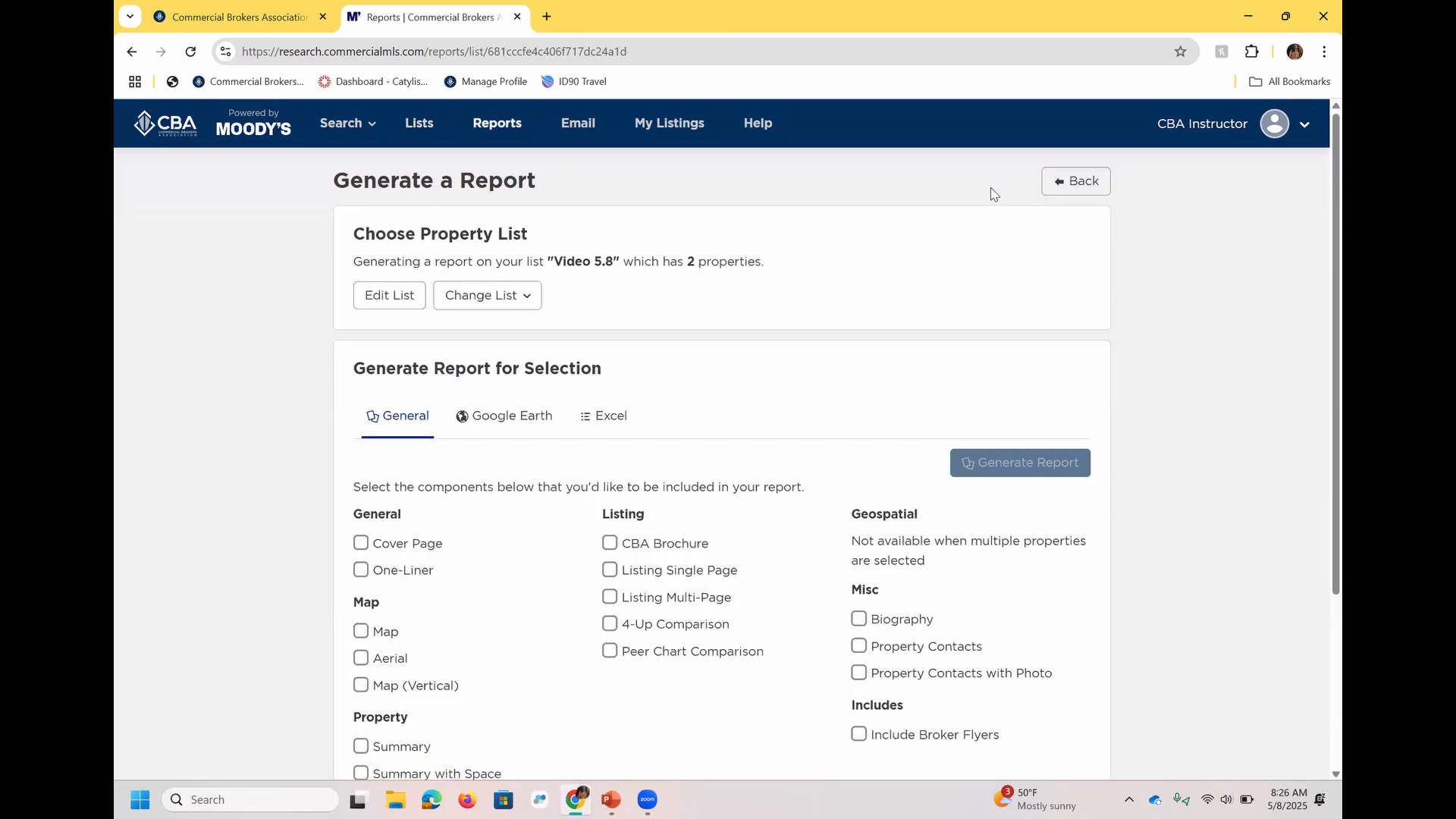
scroll(1319, 427, down, 2)
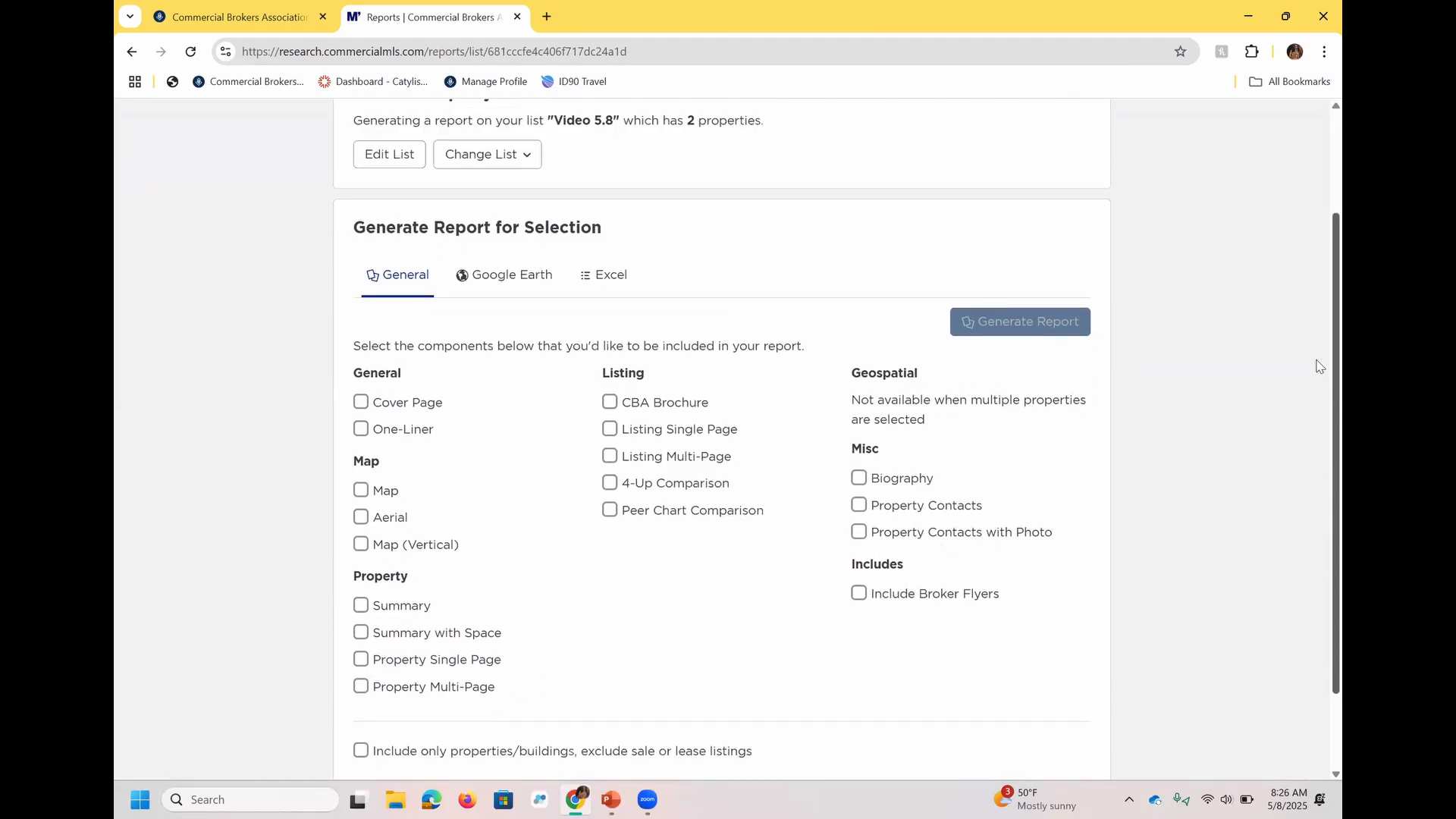
scroll(1224, 341, up, 2)
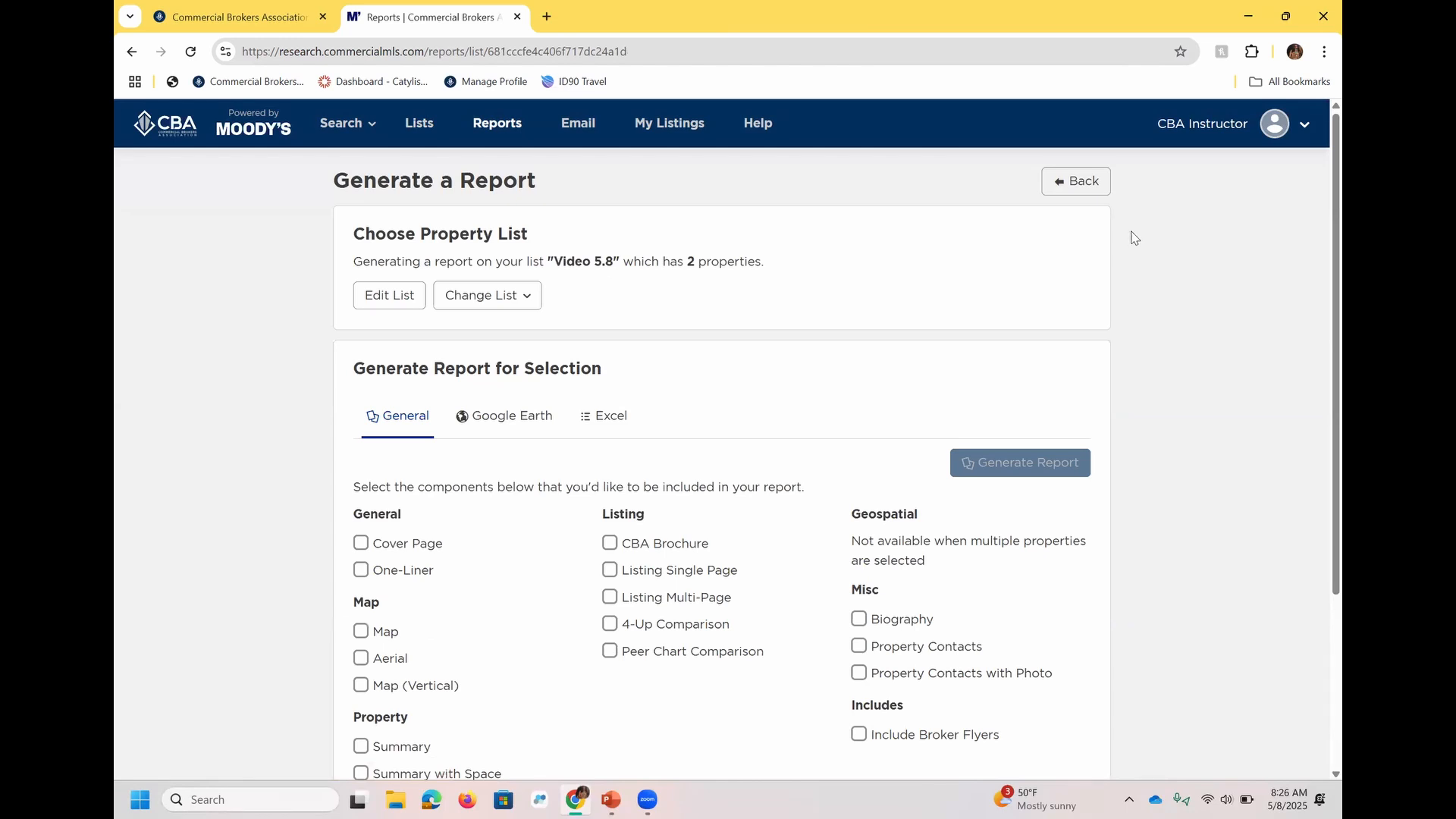
click(1079, 180)
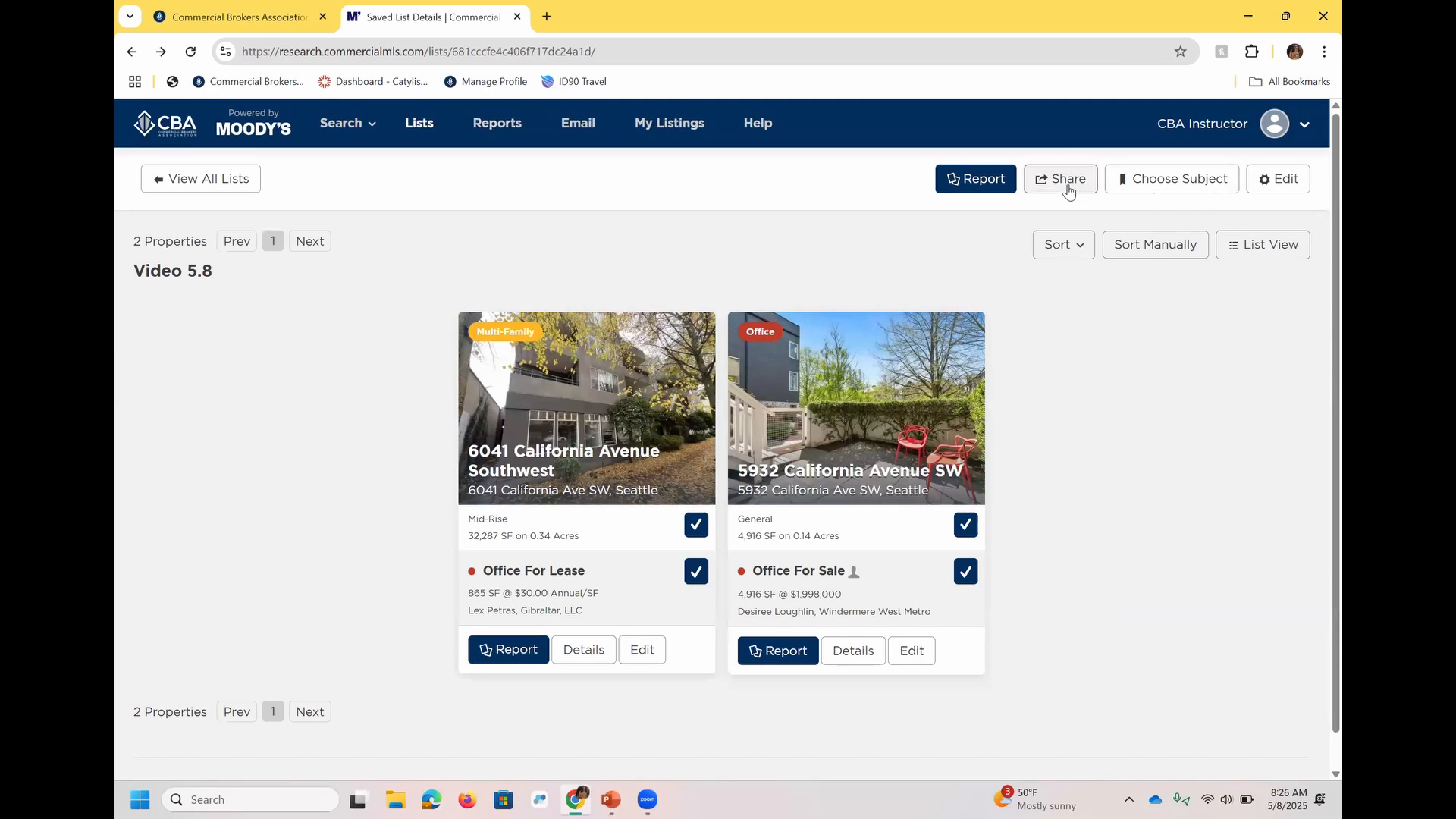
Copy the share link for the Video 5.8 list and stop sharing the list.
click(1068, 184)
click(802, 282)
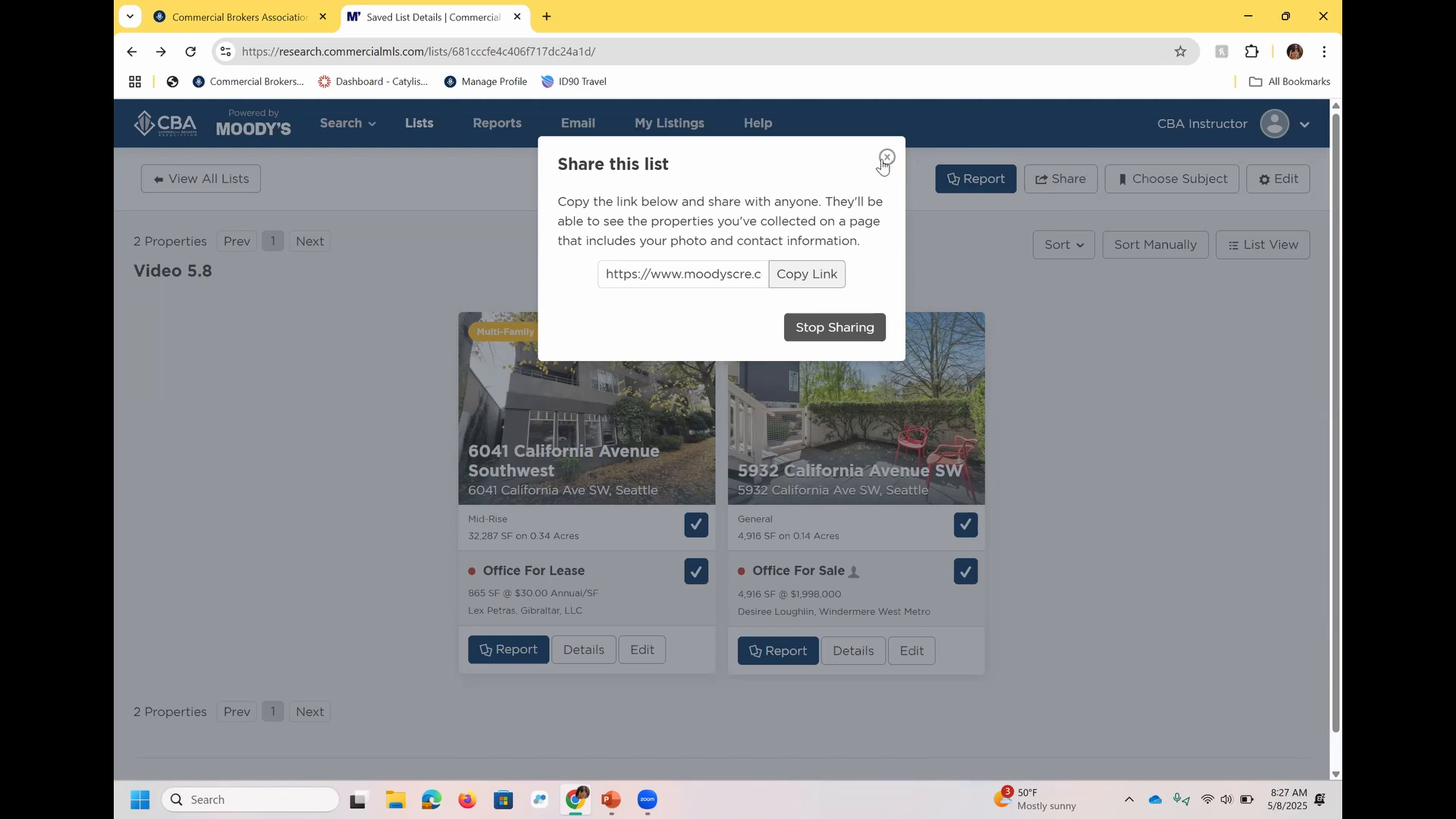
click(852, 337)
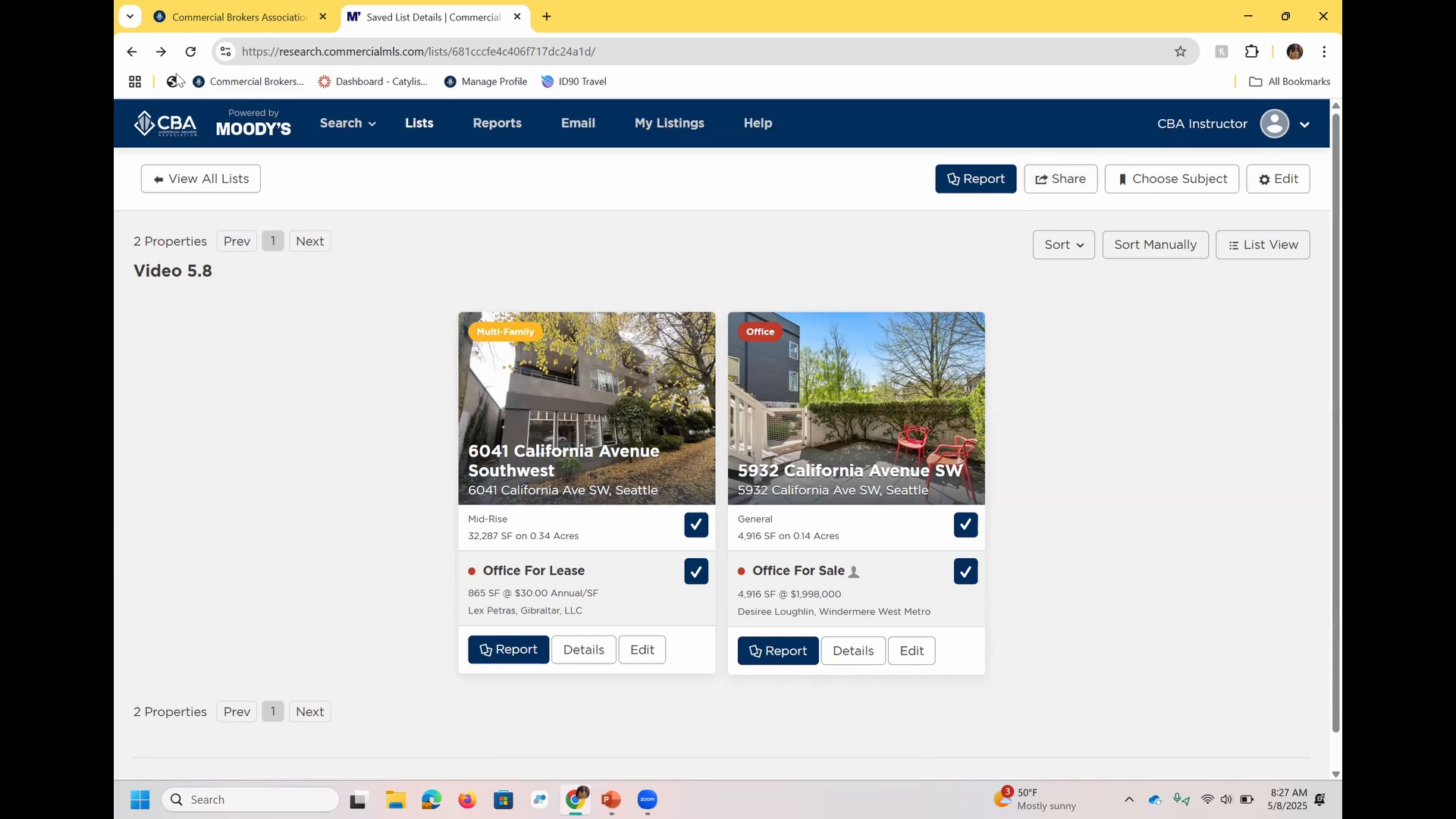
Return to the search results and save the current search as Video 5.8 with email frequency Never.
click(132, 51)
click(132, 51)
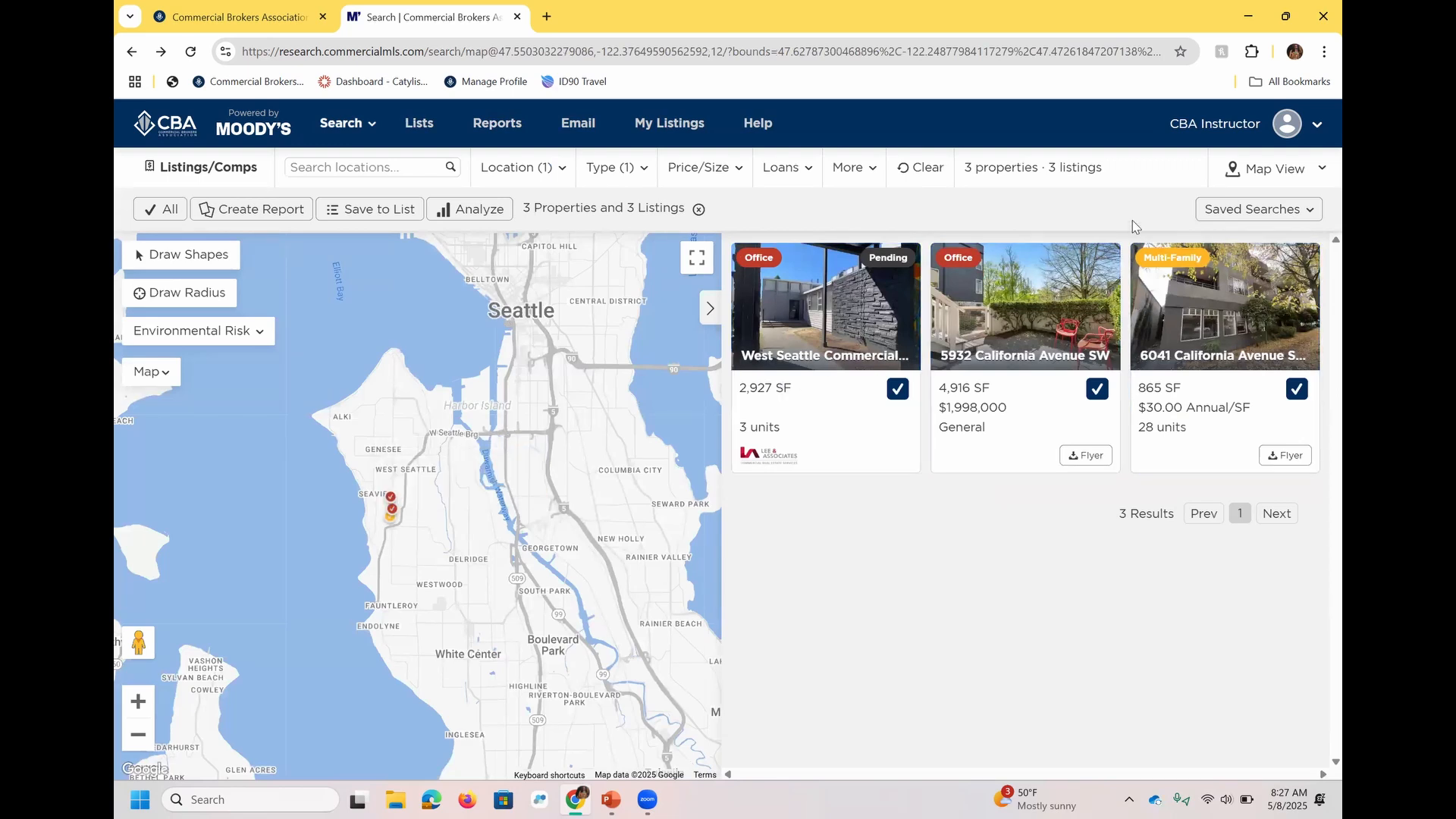
click(1318, 218)
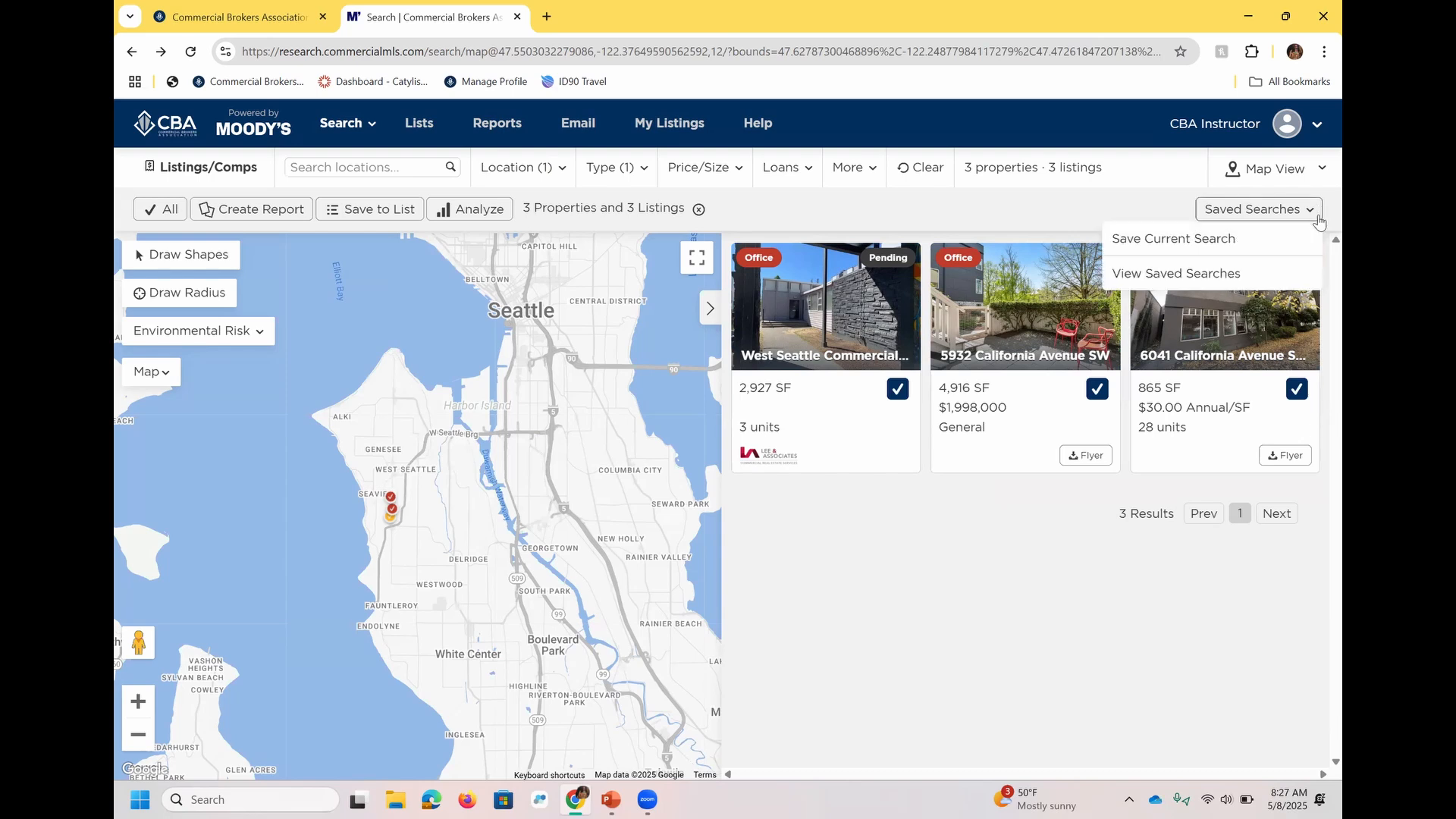
click(1230, 250)
click(710, 270)
text(Video 5)
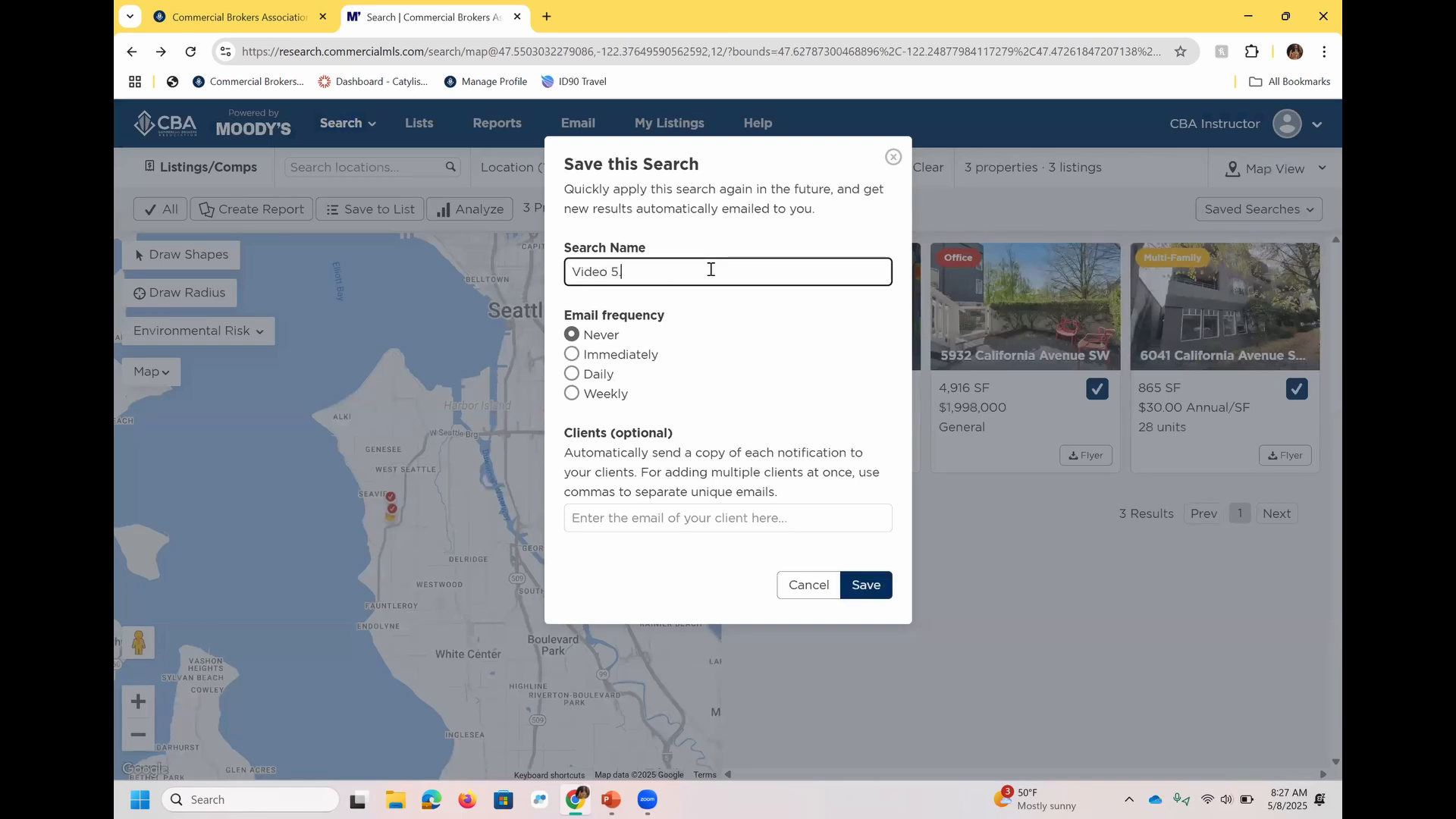
text(.8)
click(853, 585)
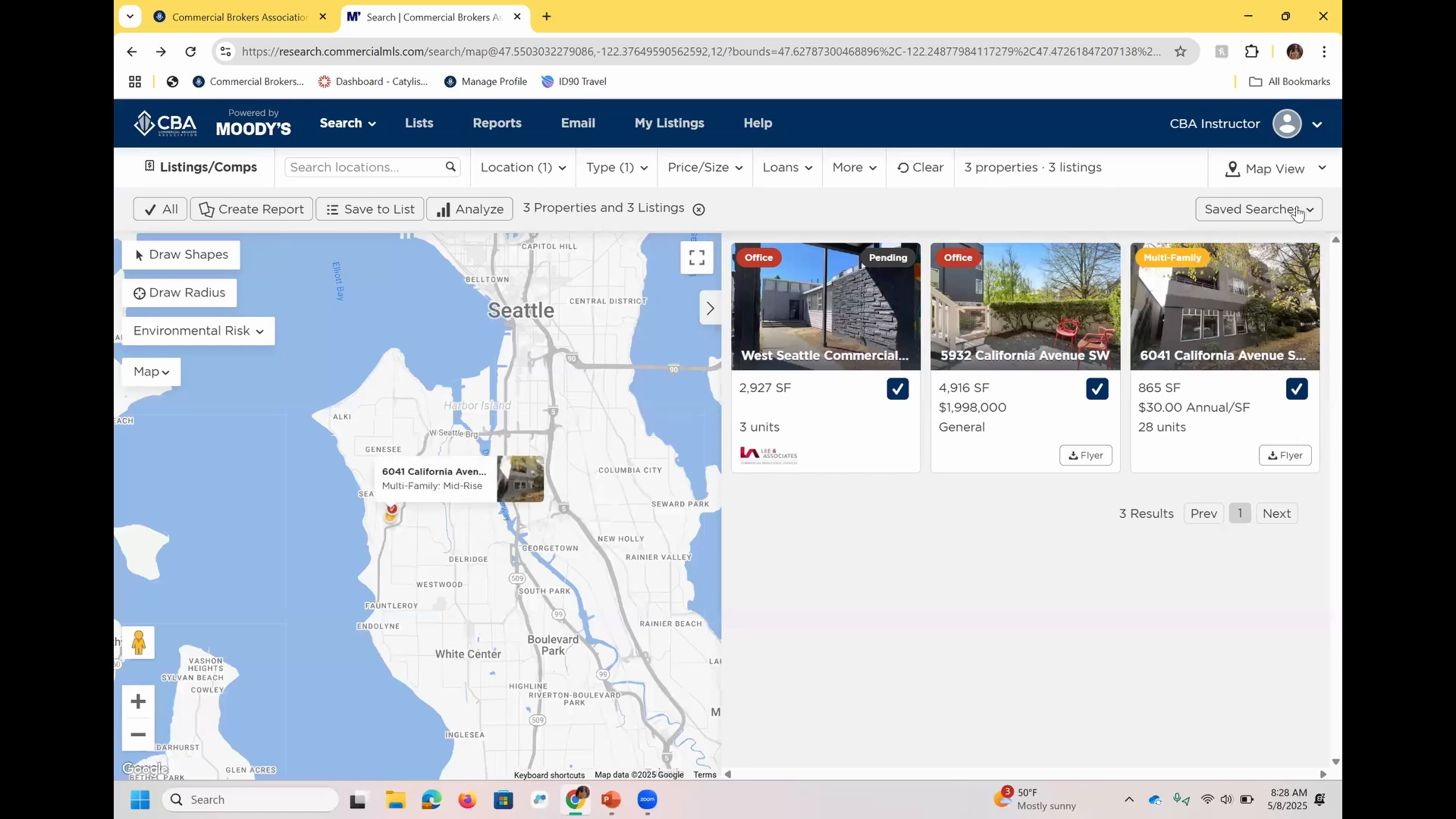
View the saved searches and locate the Video 5.8 search.
click(1298, 213)
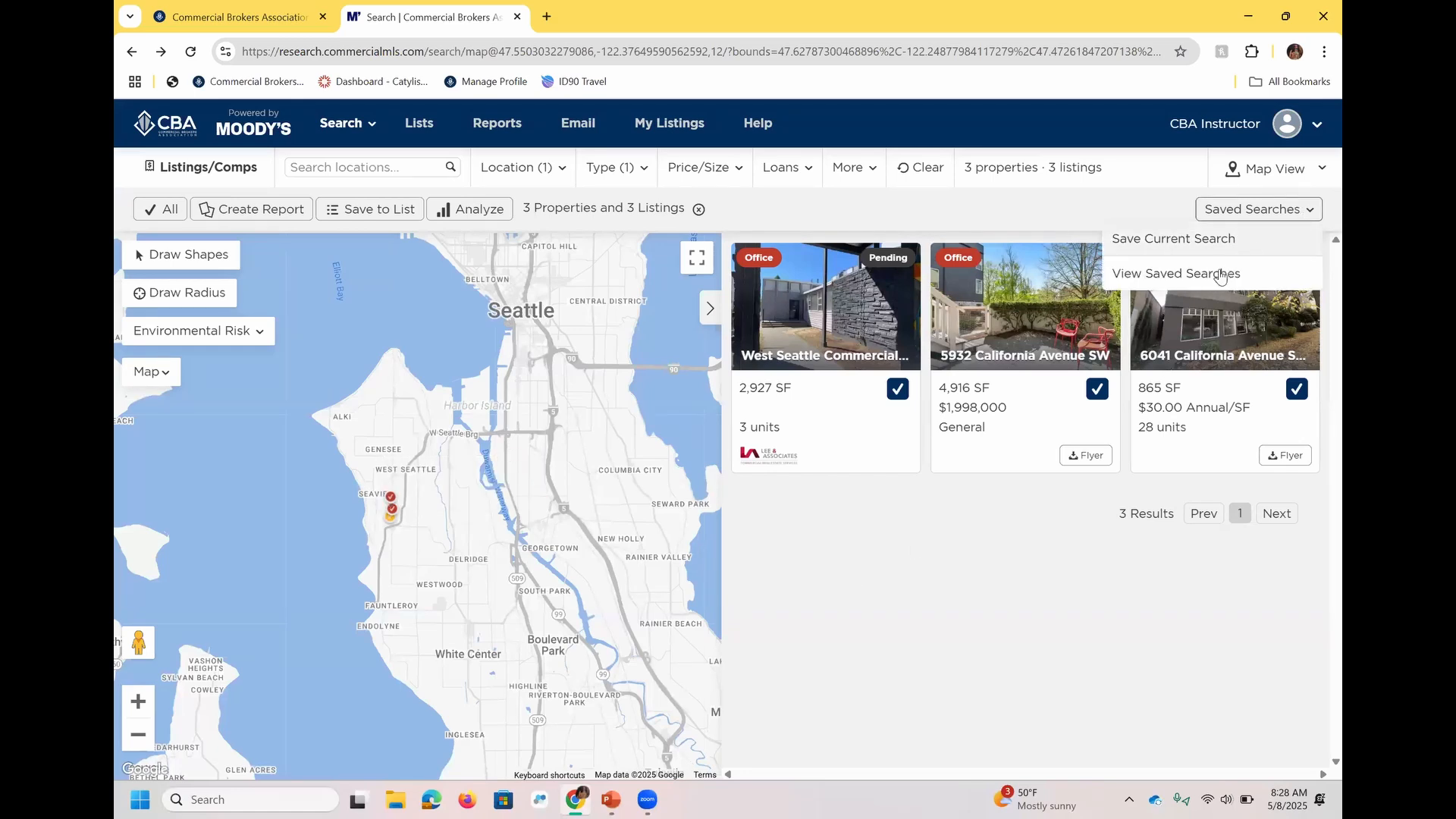
click(1221, 275)
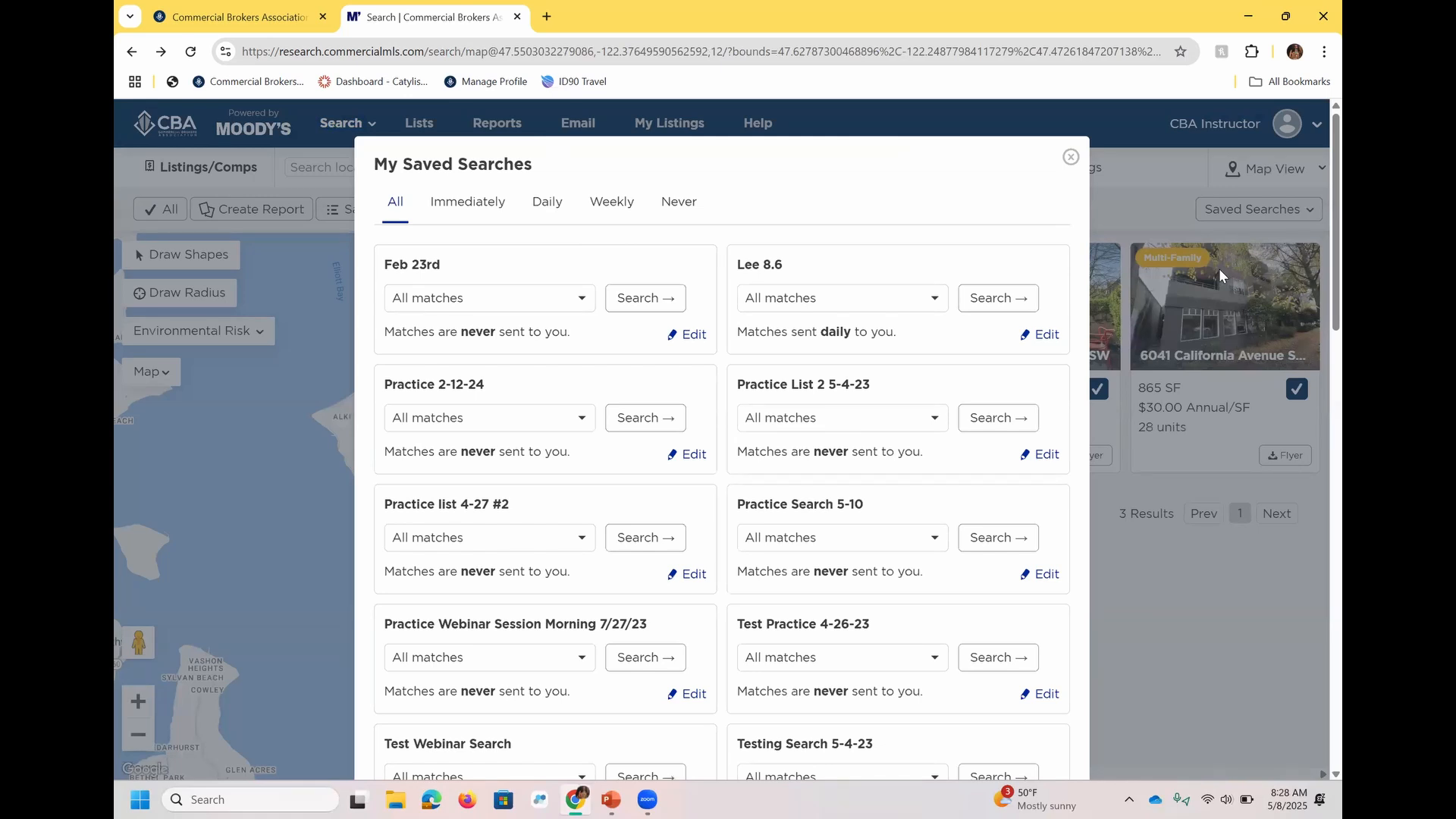
scroll(1316, 202, down, 5)
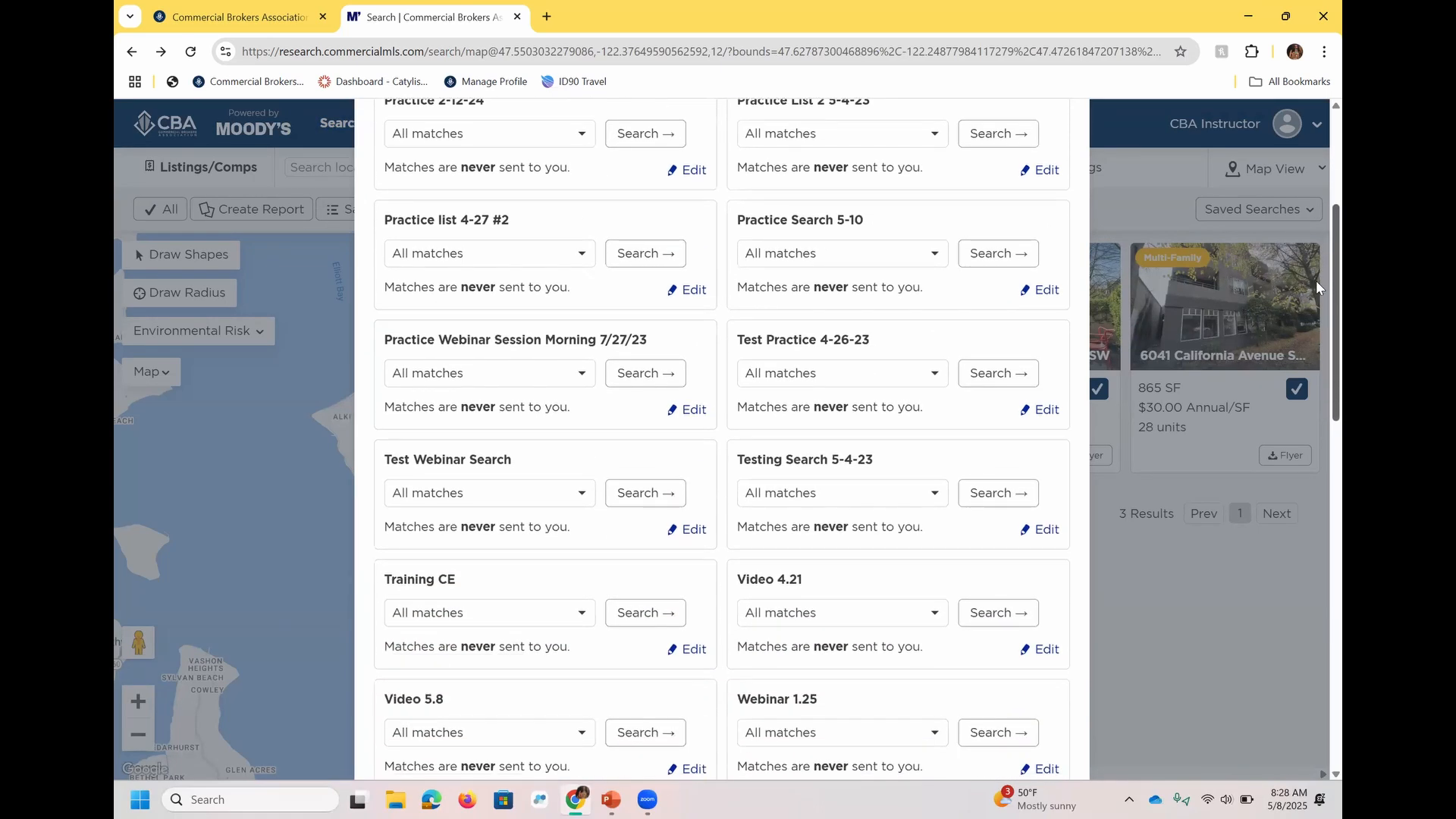
Run the Video 5.8 saved search limited to matches that are new last week.
scroll(1316, 334, down, 2)
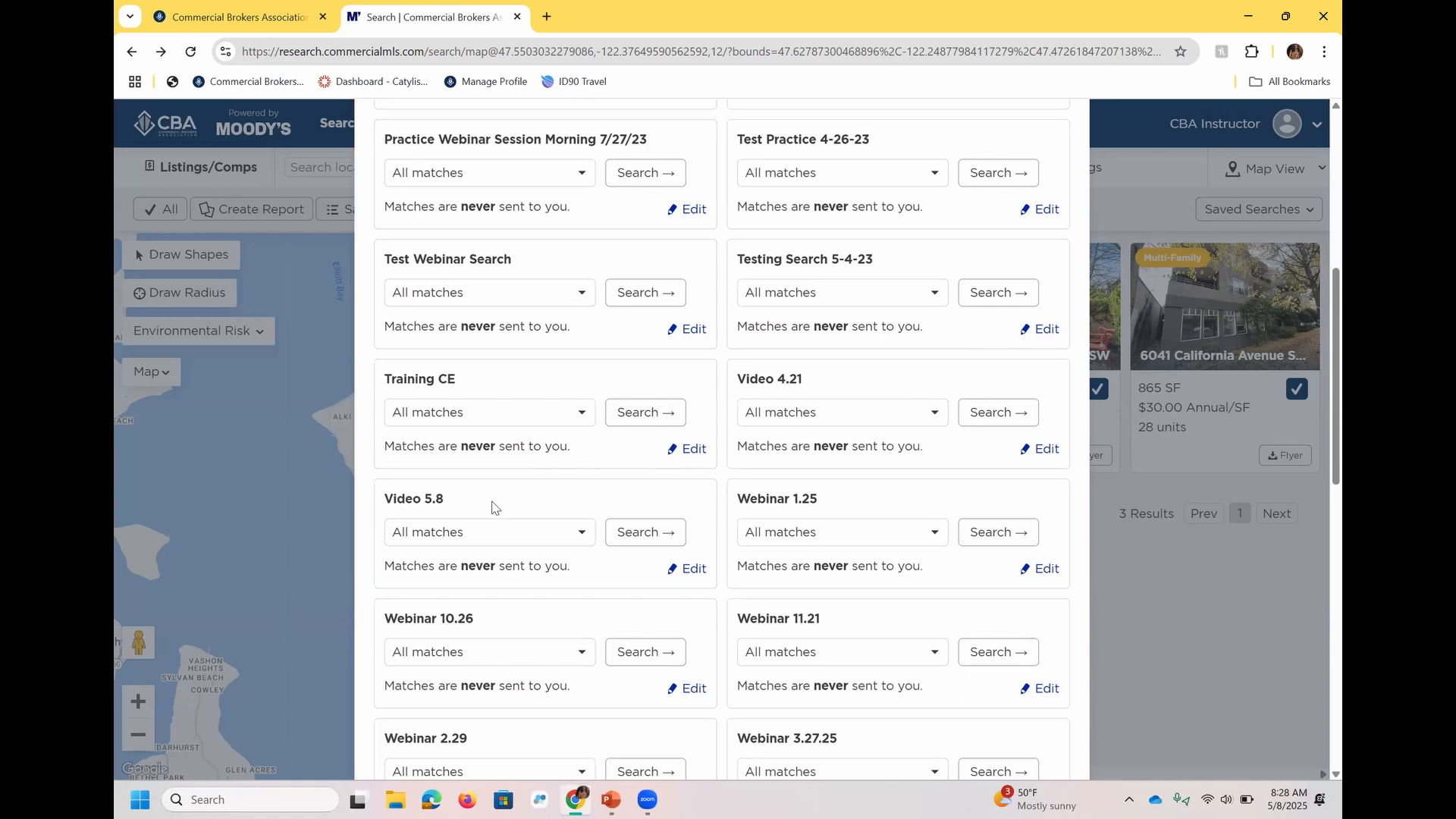
click(475, 537)
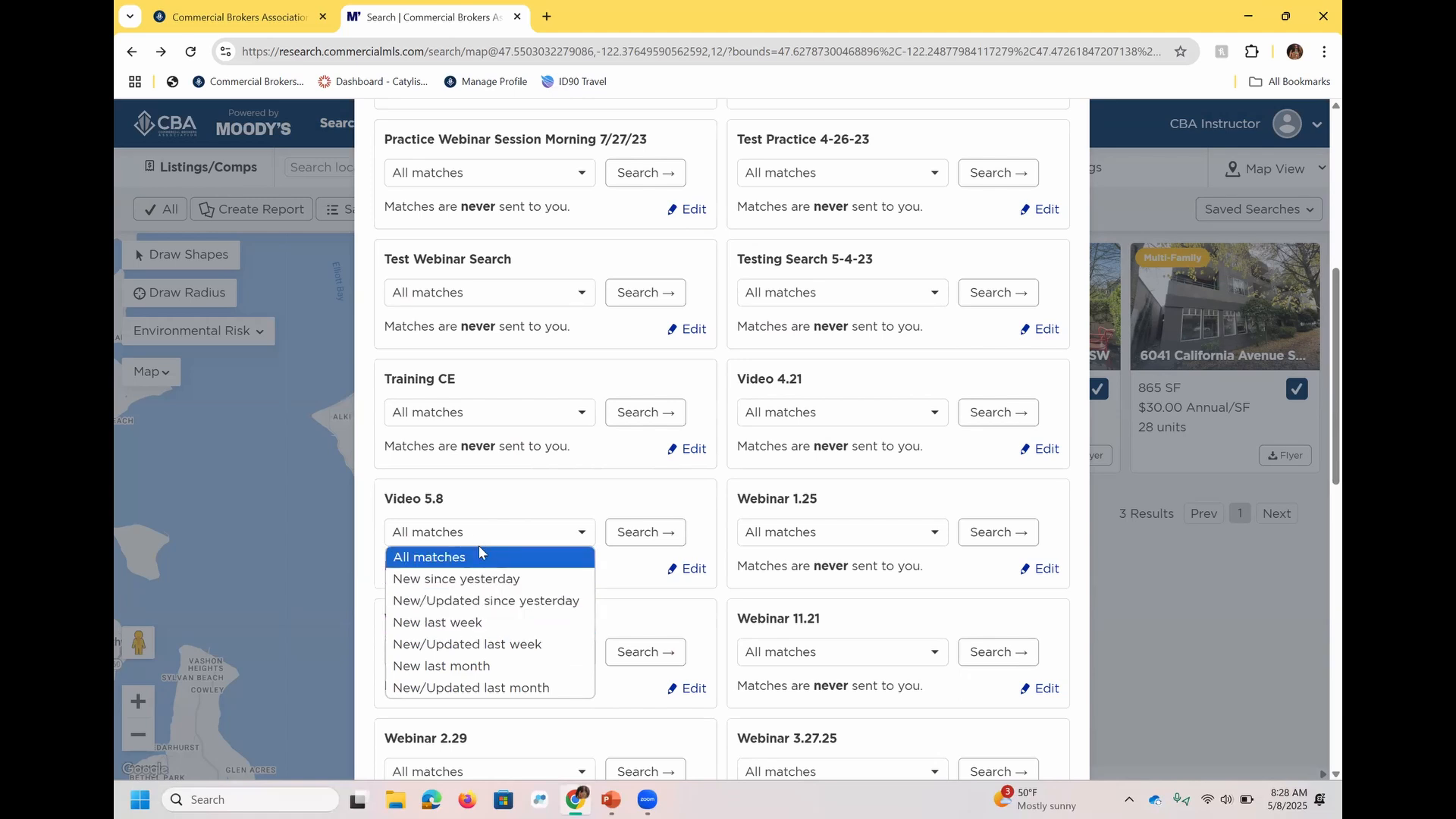
click(472, 622)
click(646, 534)
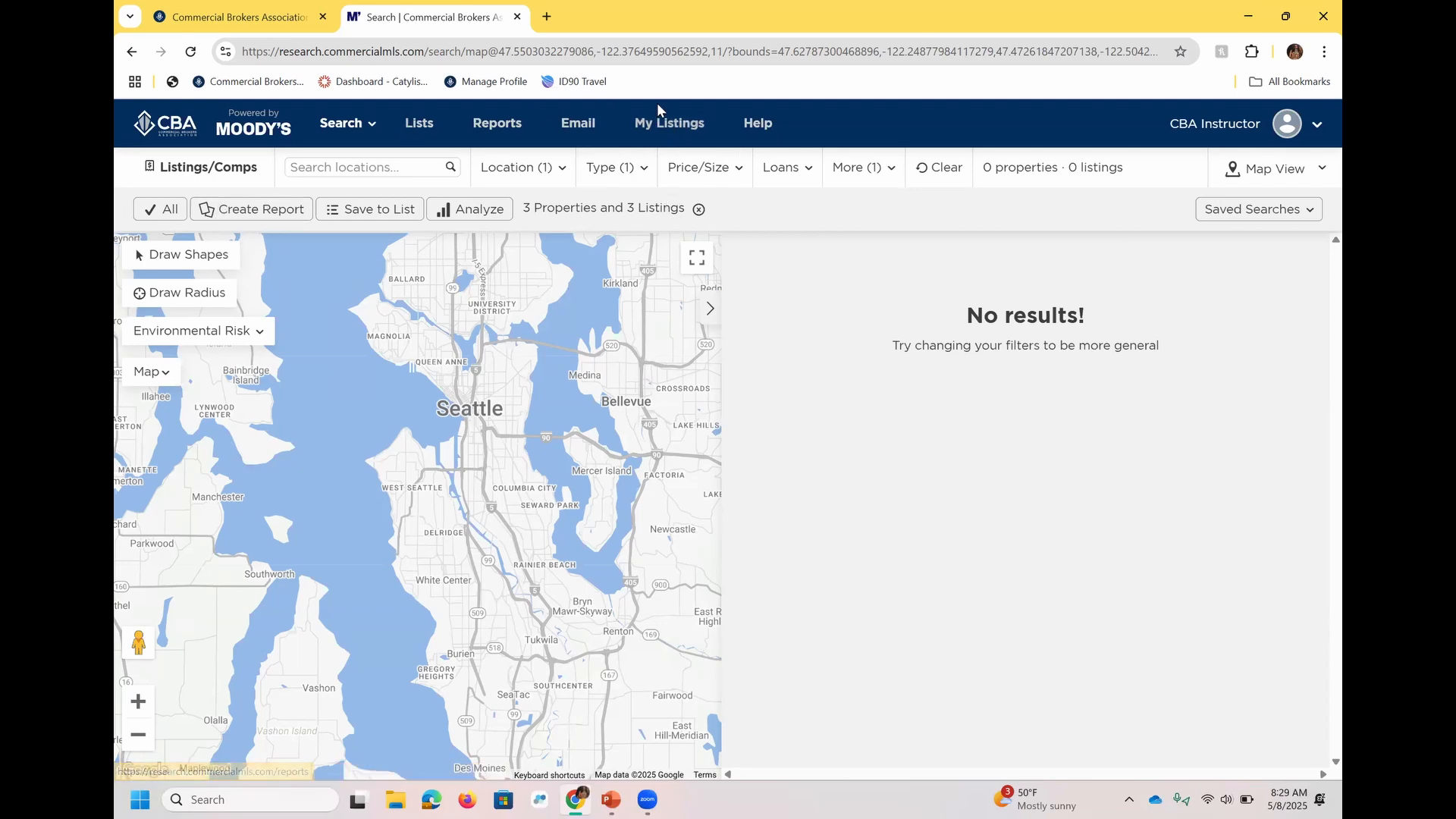
Go to My Listings and review its property type filter and the listing export options.
click(674, 125)
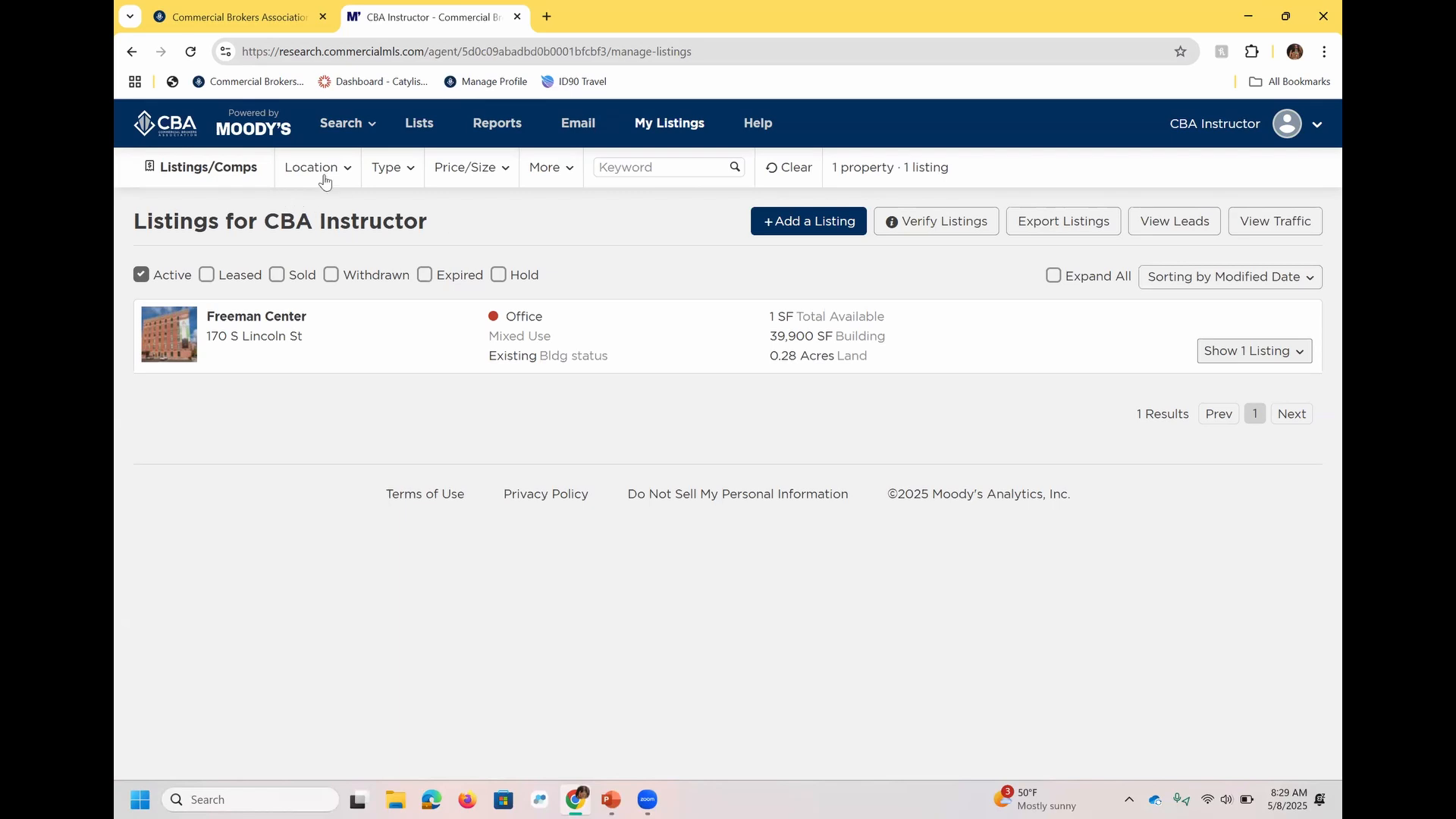
click(387, 173)
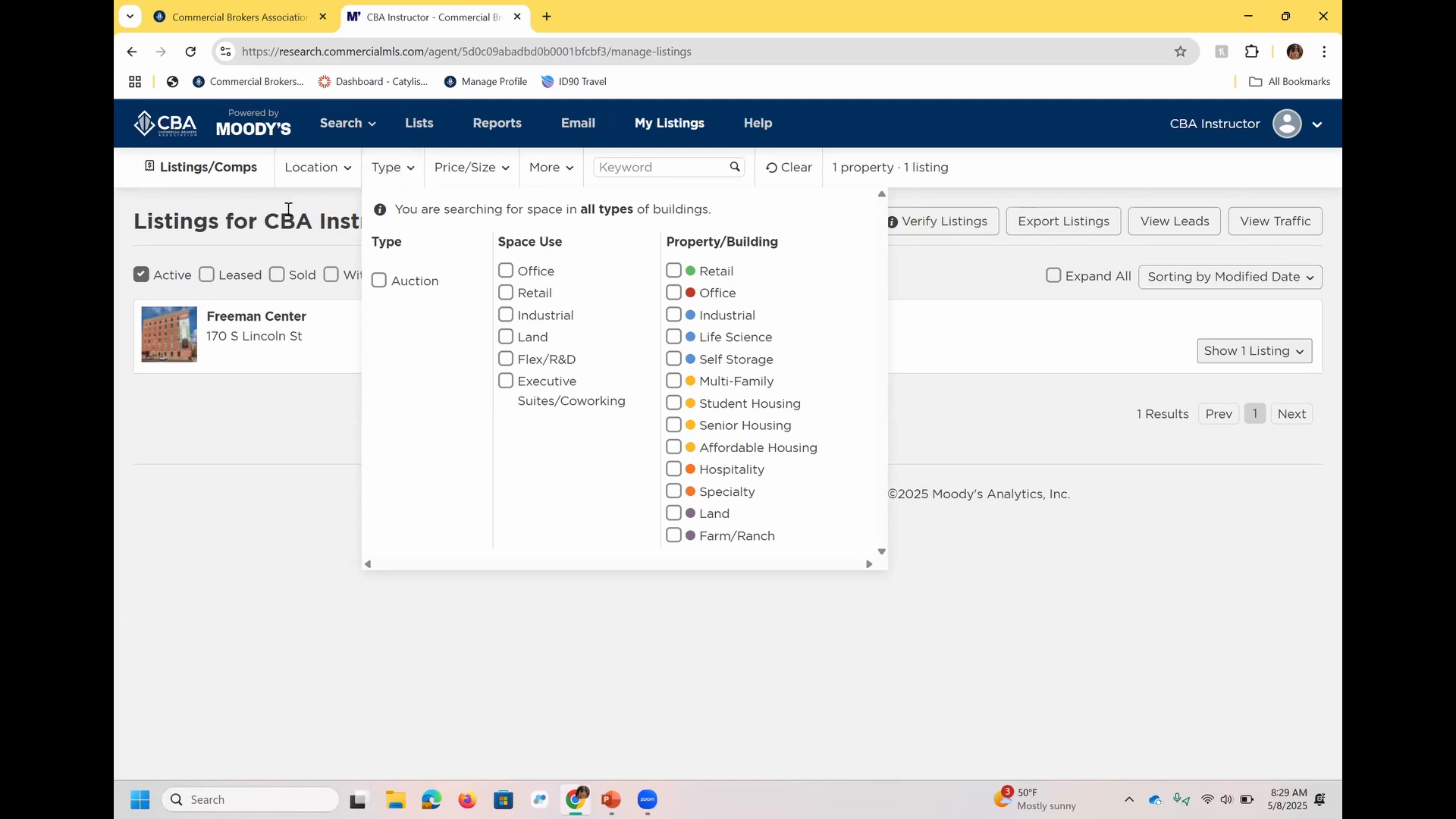
click(286, 203)
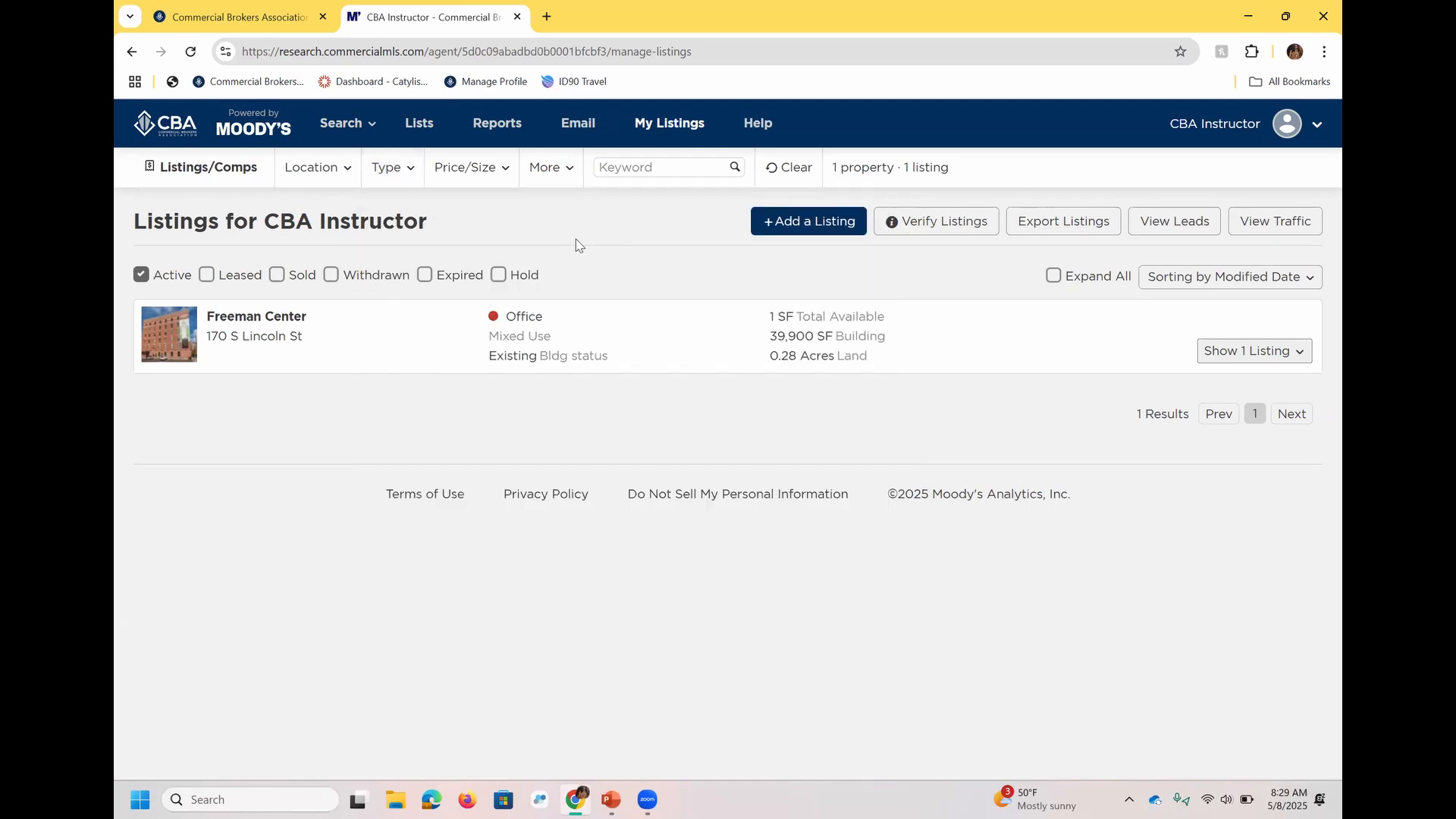
click(1063, 226)
click(893, 156)
Include leased, sold and withdrawn listings in My Listings and expand the listings under all properties.
click(257, 278)
click(293, 276)
click(370, 279)
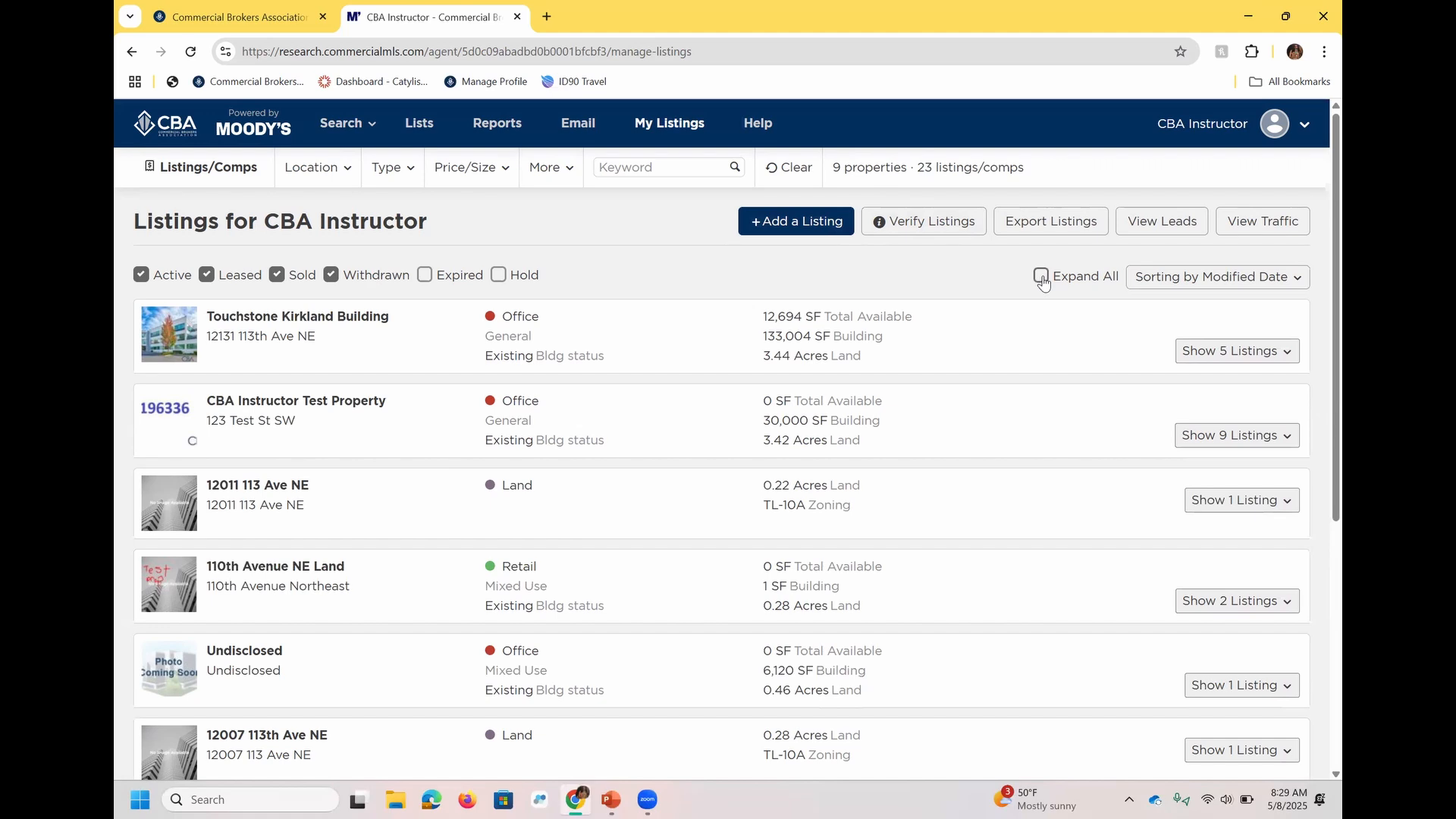
click(1249, 354)
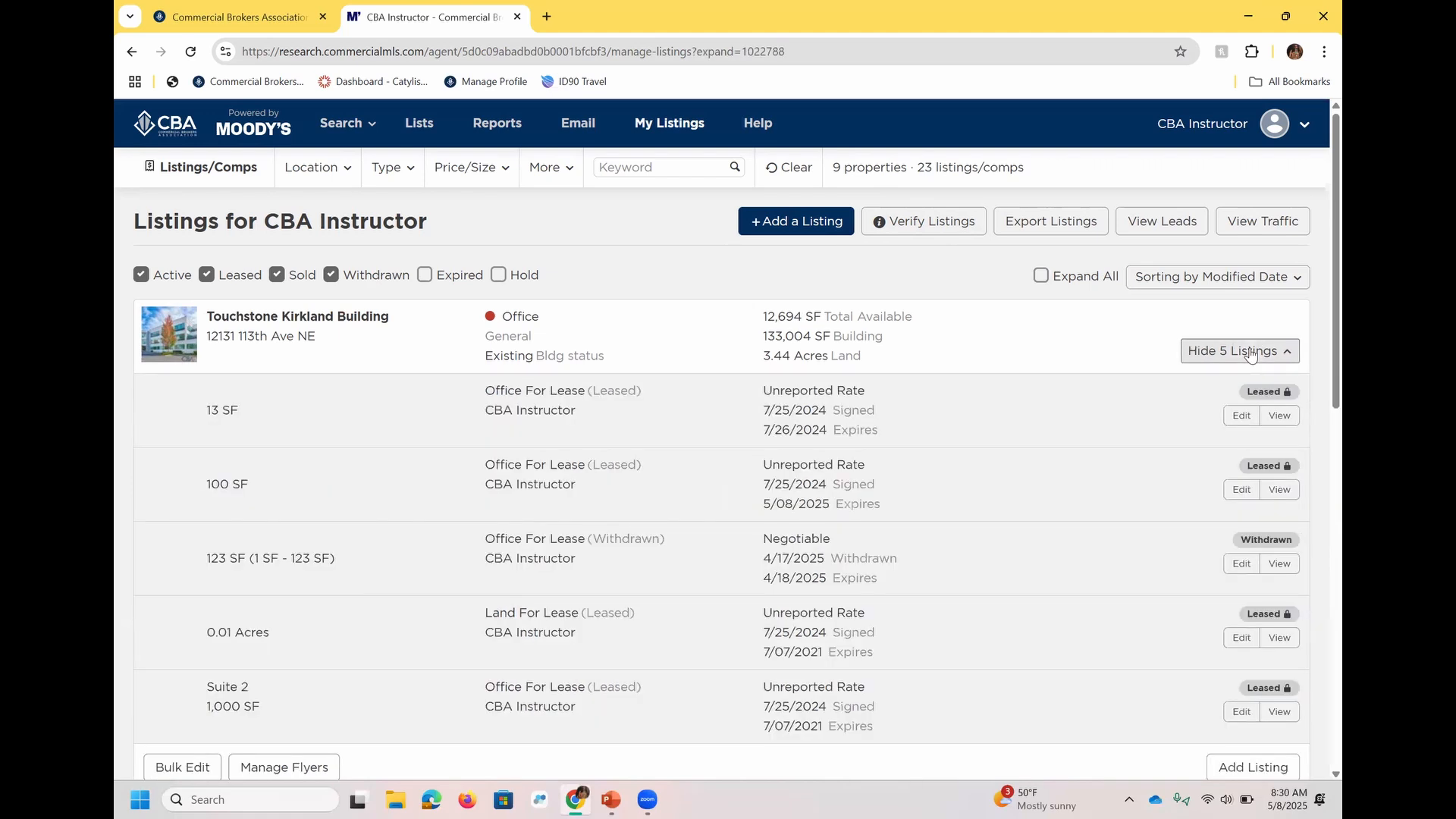
click(1249, 353)
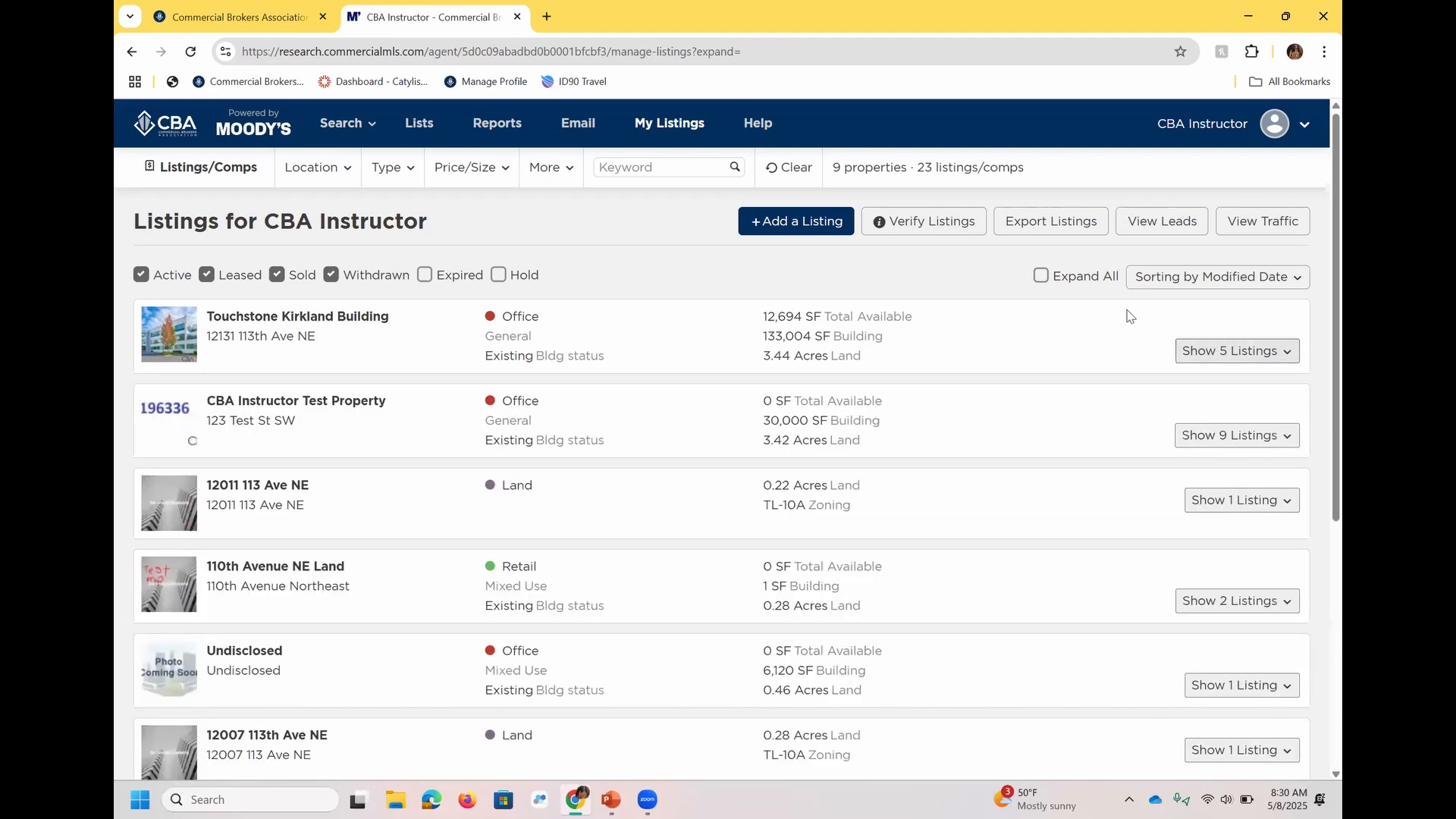
click(1087, 285)
Review the primary sort fields available for My Listings without changing the sorting.
click(1190, 279)
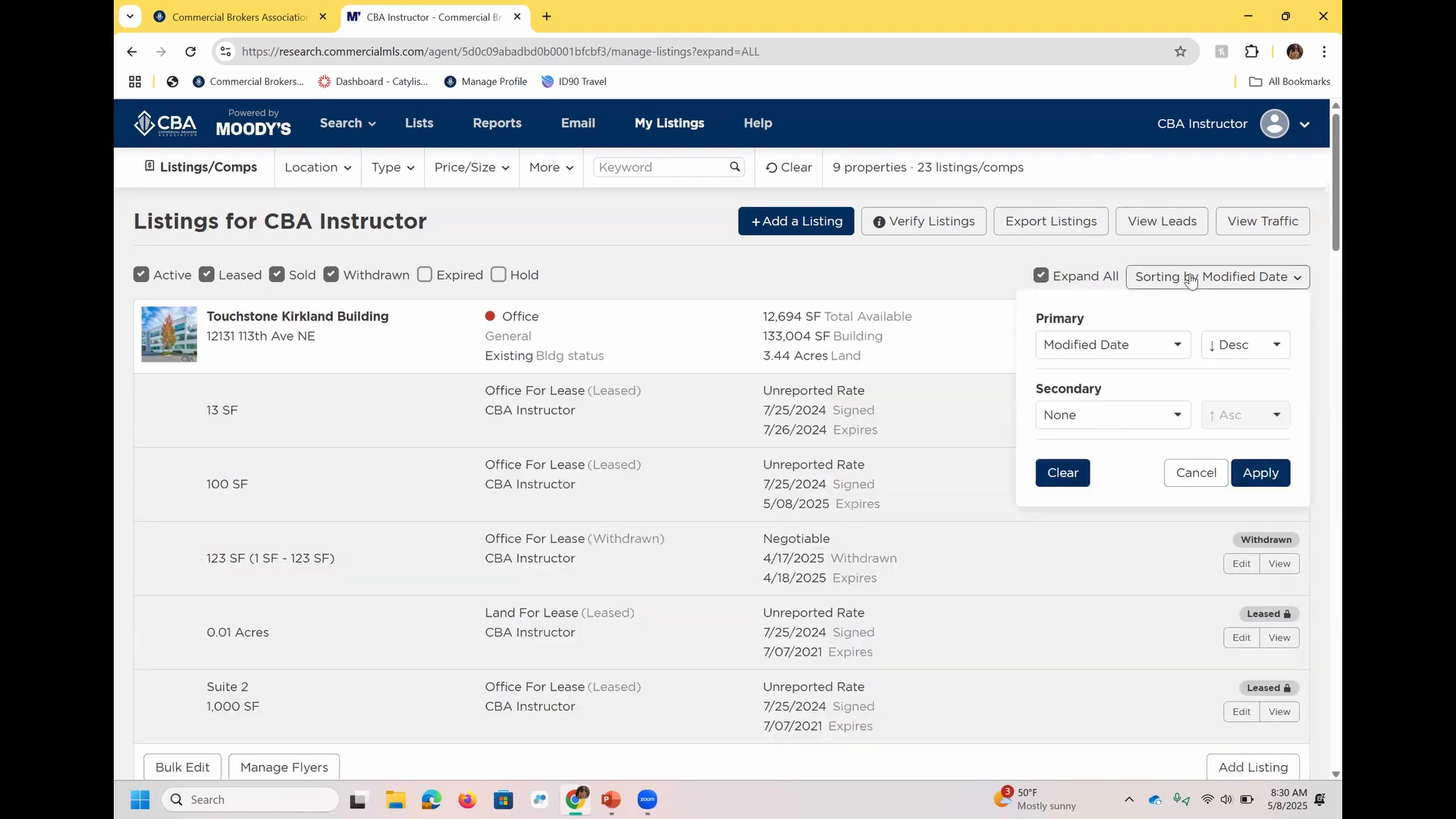
click(1168, 347)
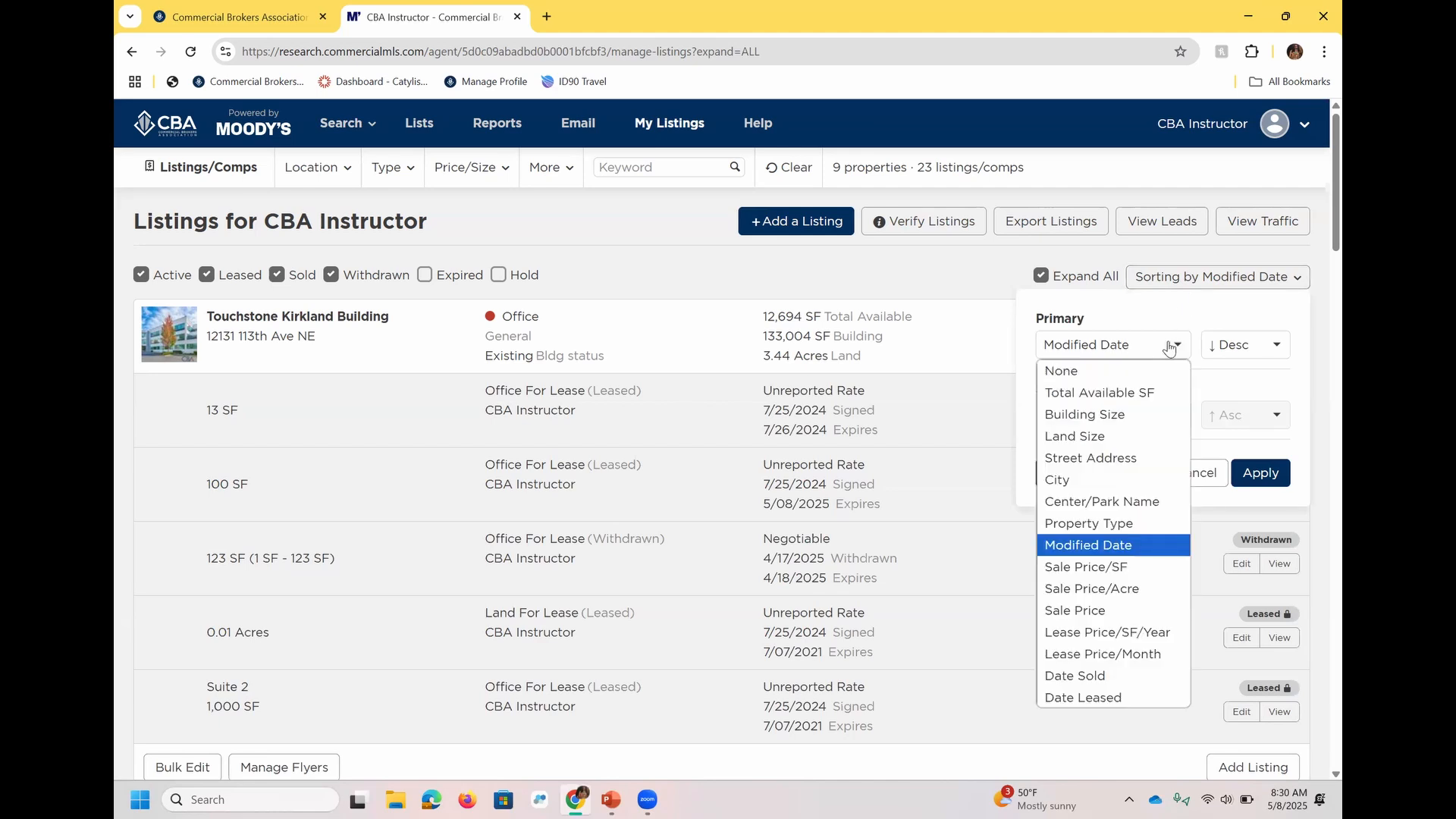
click(947, 280)
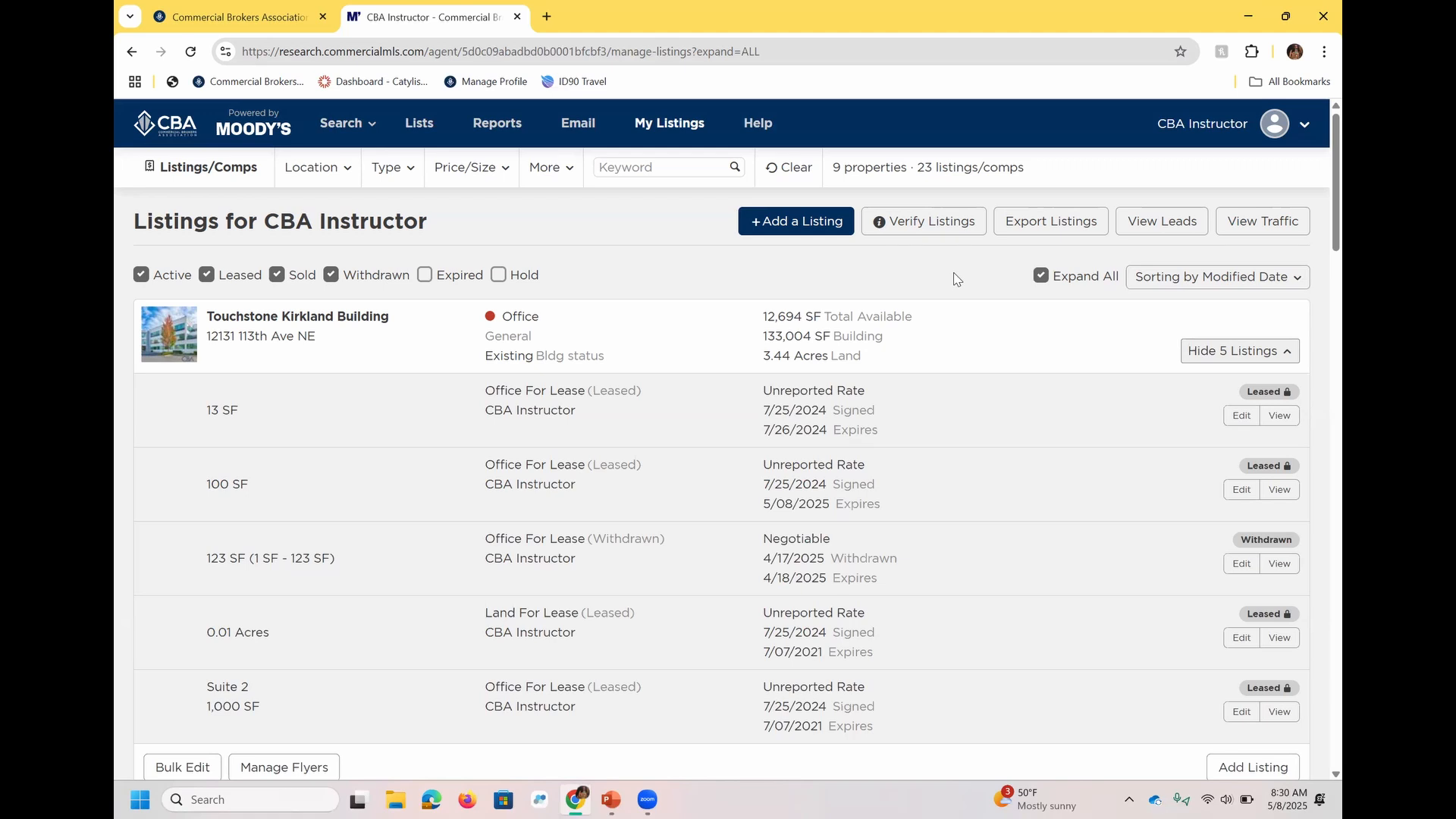
Start a new listing, locate the Touchstone Kirkland Building by its address, and select the neighboring CBA Instructor Test Property on the map.
click(778, 225)
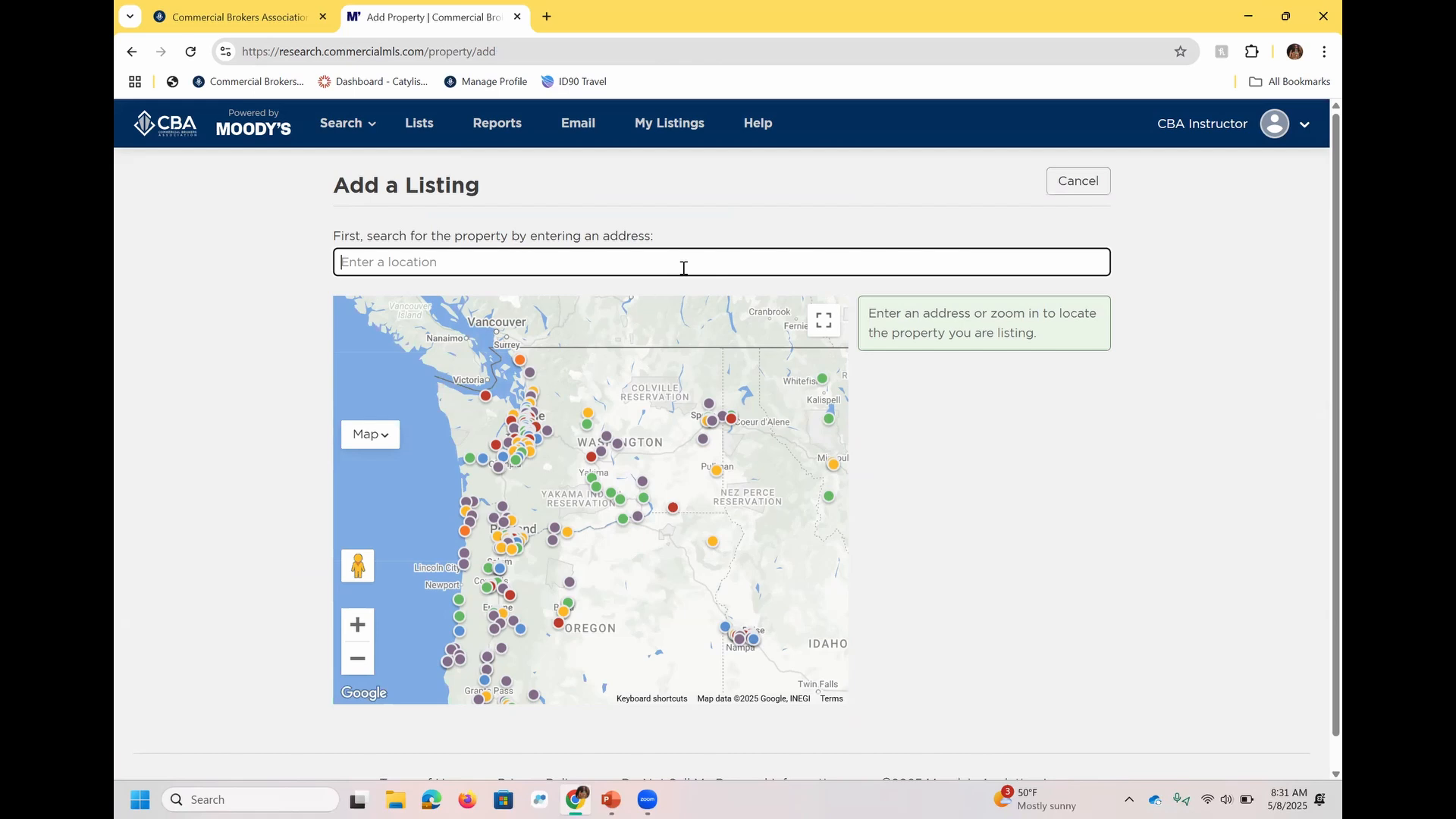
text(12131 113th ave)
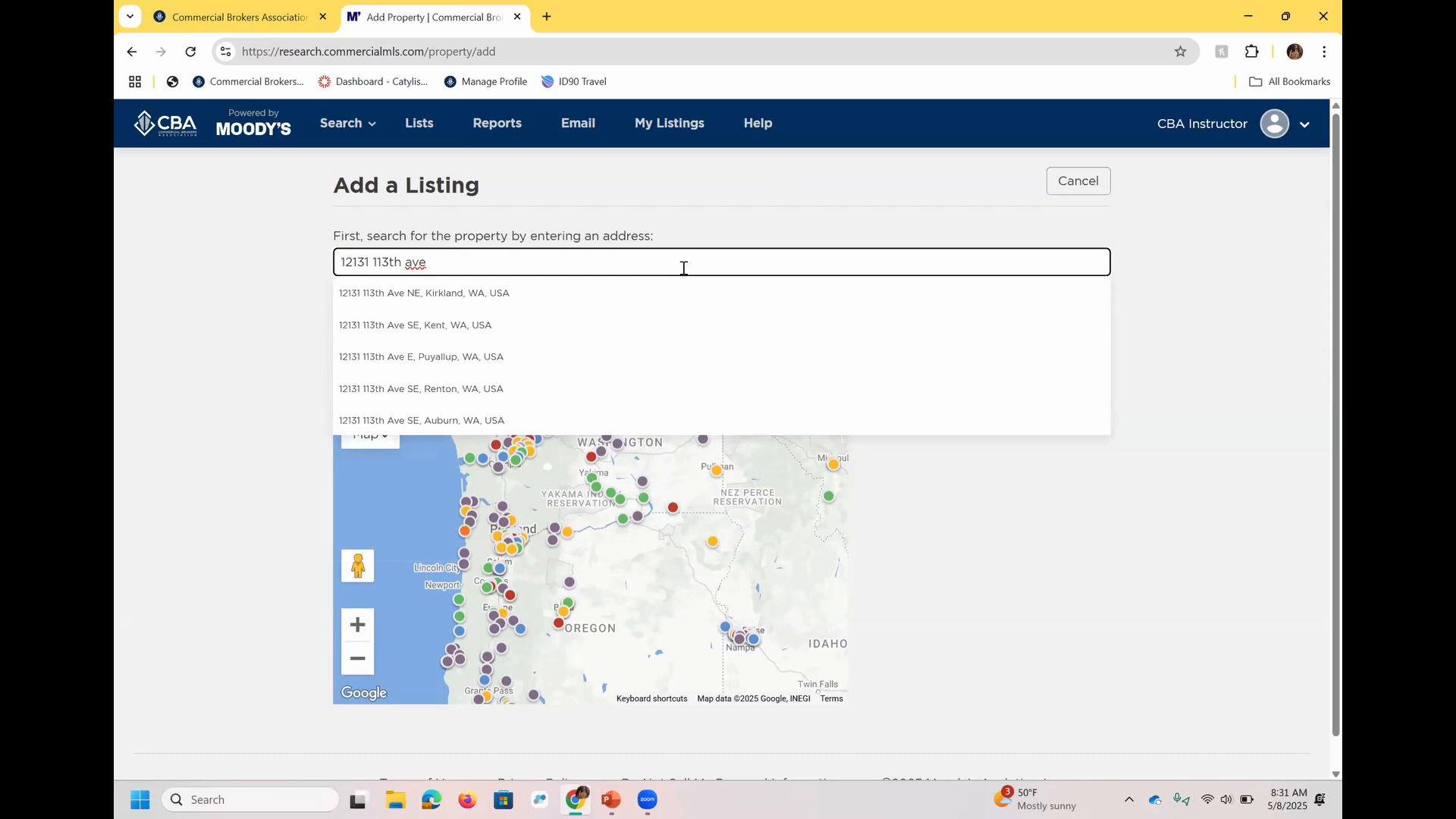
click(477, 295)
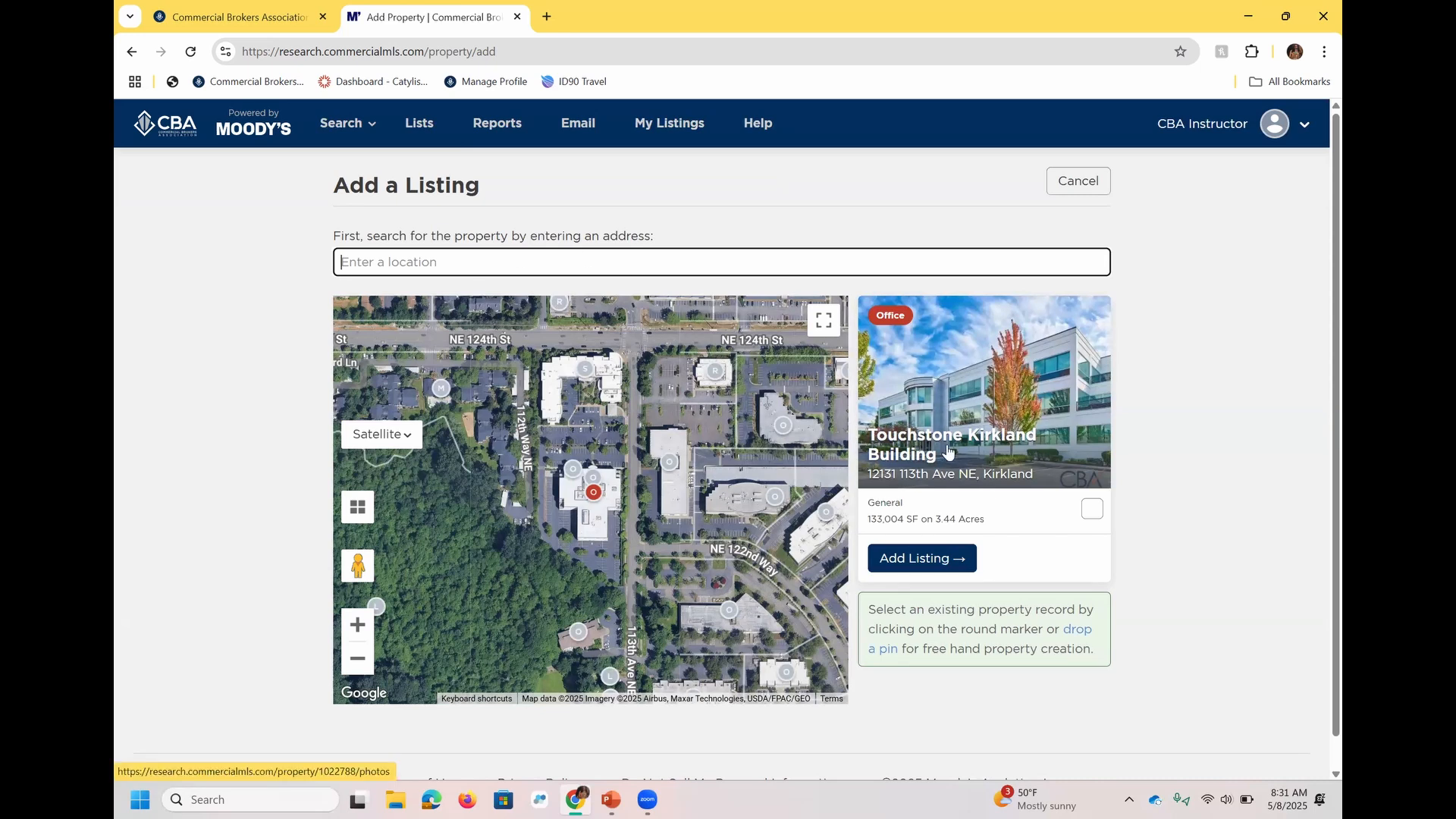
click(575, 476)
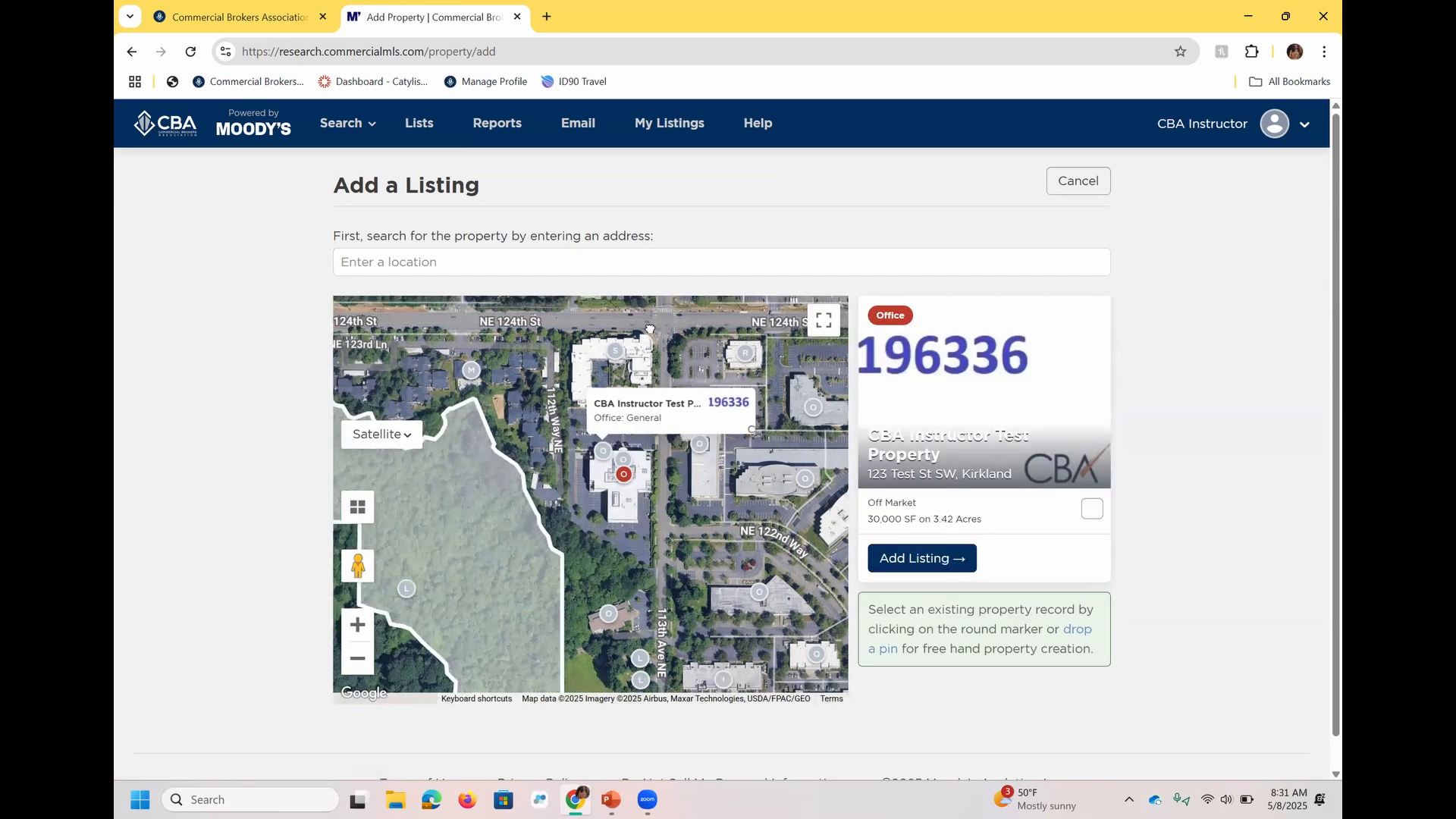
Create a Land property on an unrecorded parcel along NE 120th St, with the note "Test Prop - to delete" followed by the instructor's name.
drag(502, 536, 650, 329)
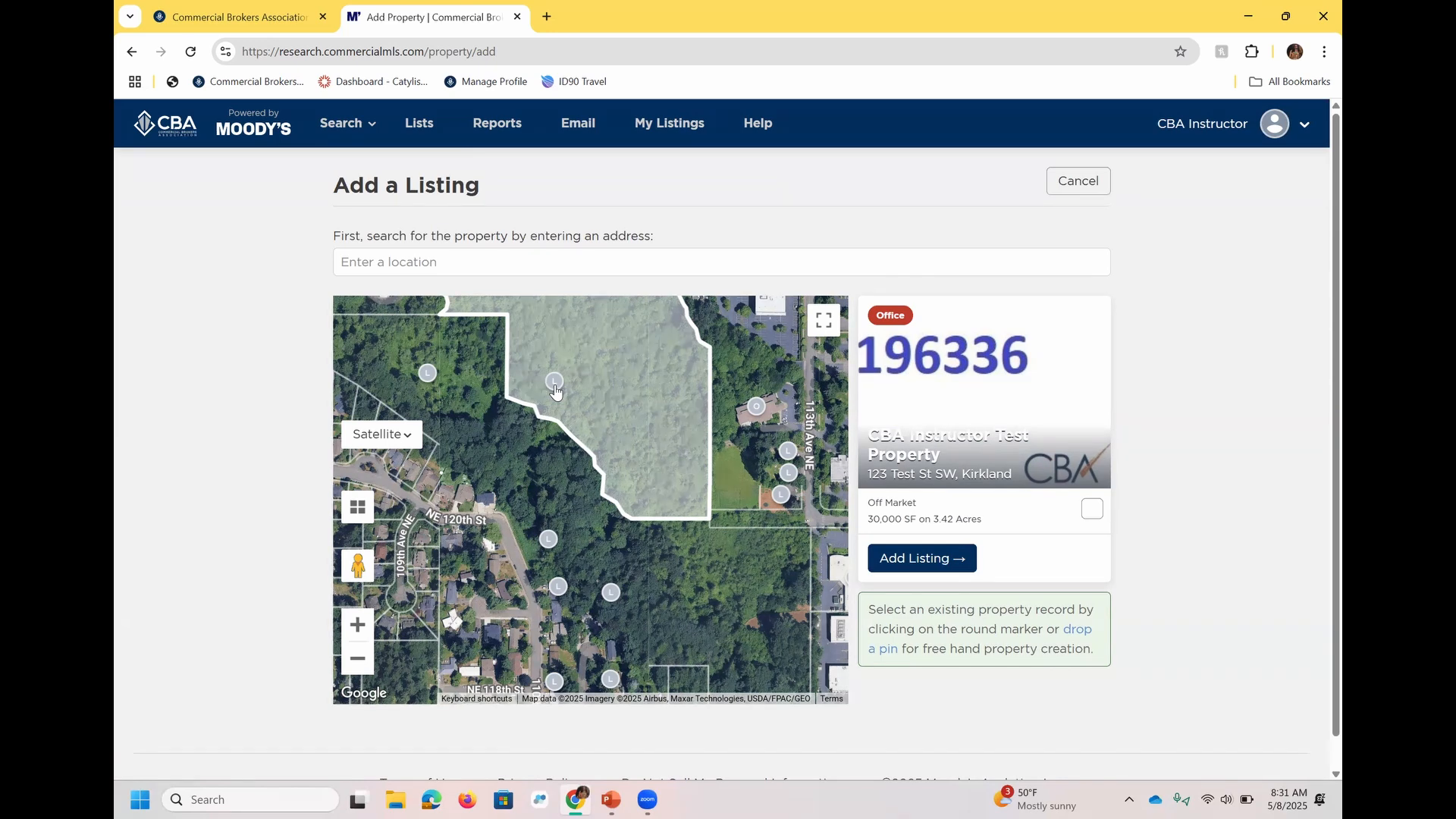
drag(516, 436, 611, 410)
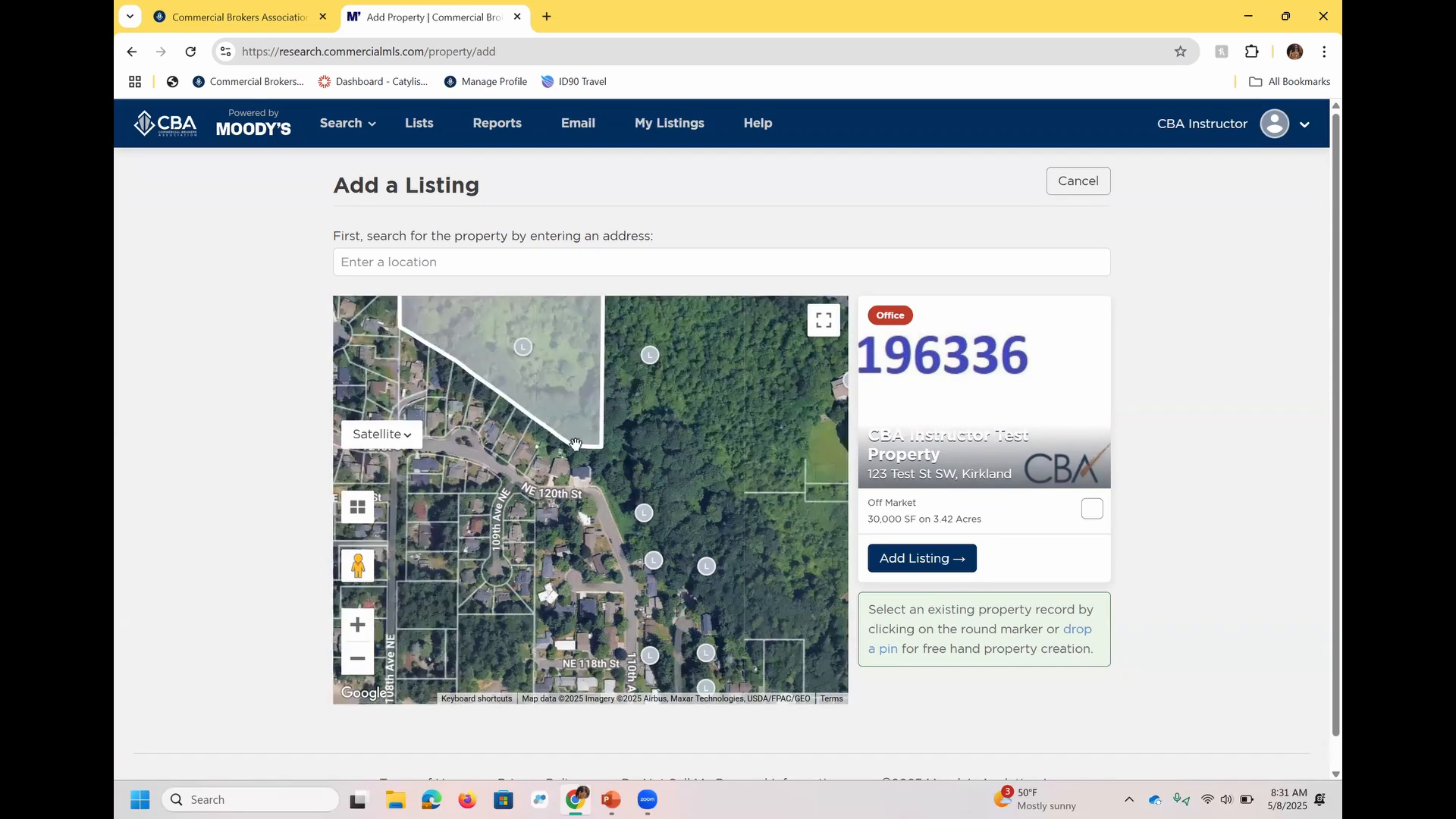
scroll(575, 444, up, 1)
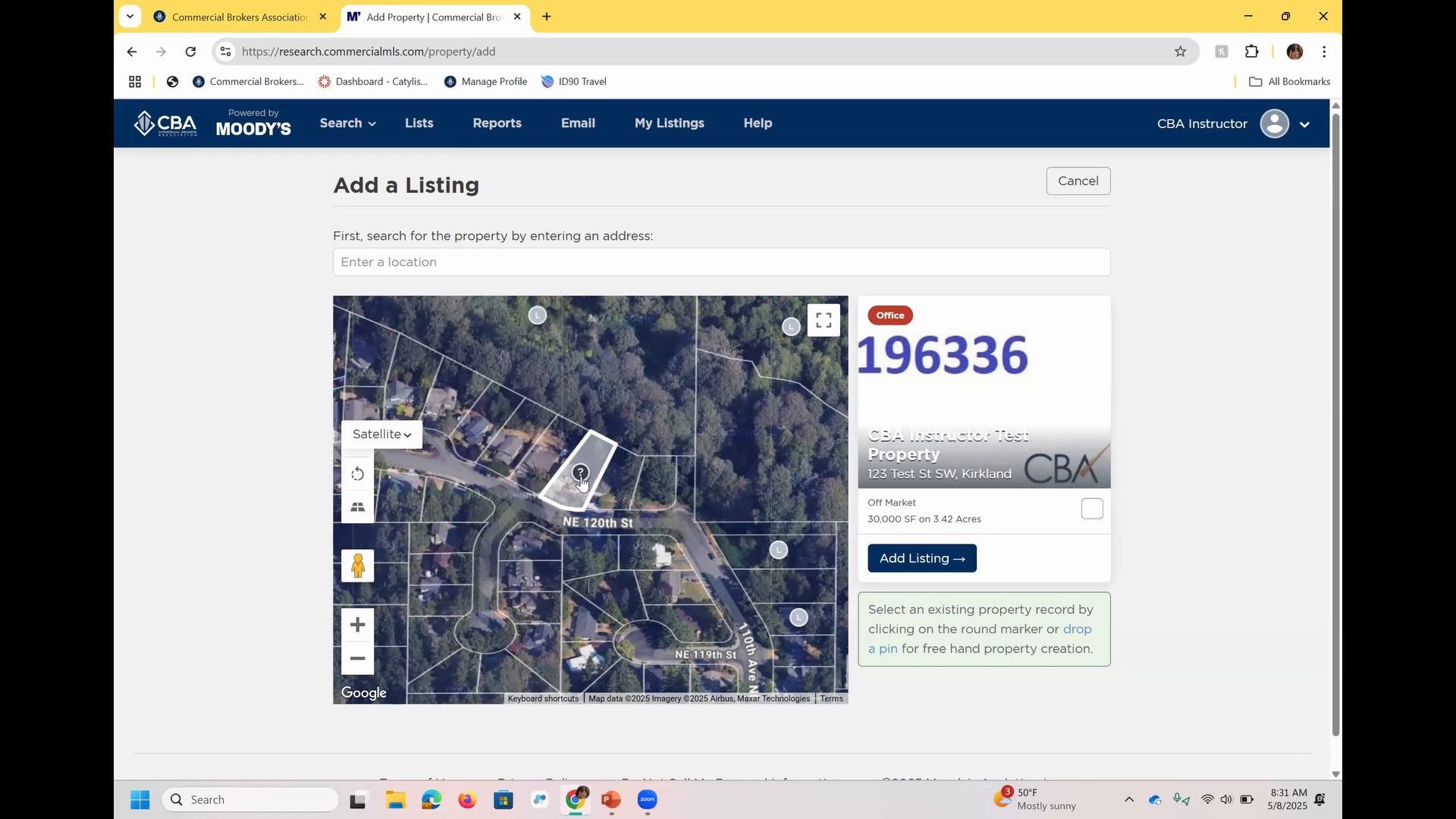
click(581, 478)
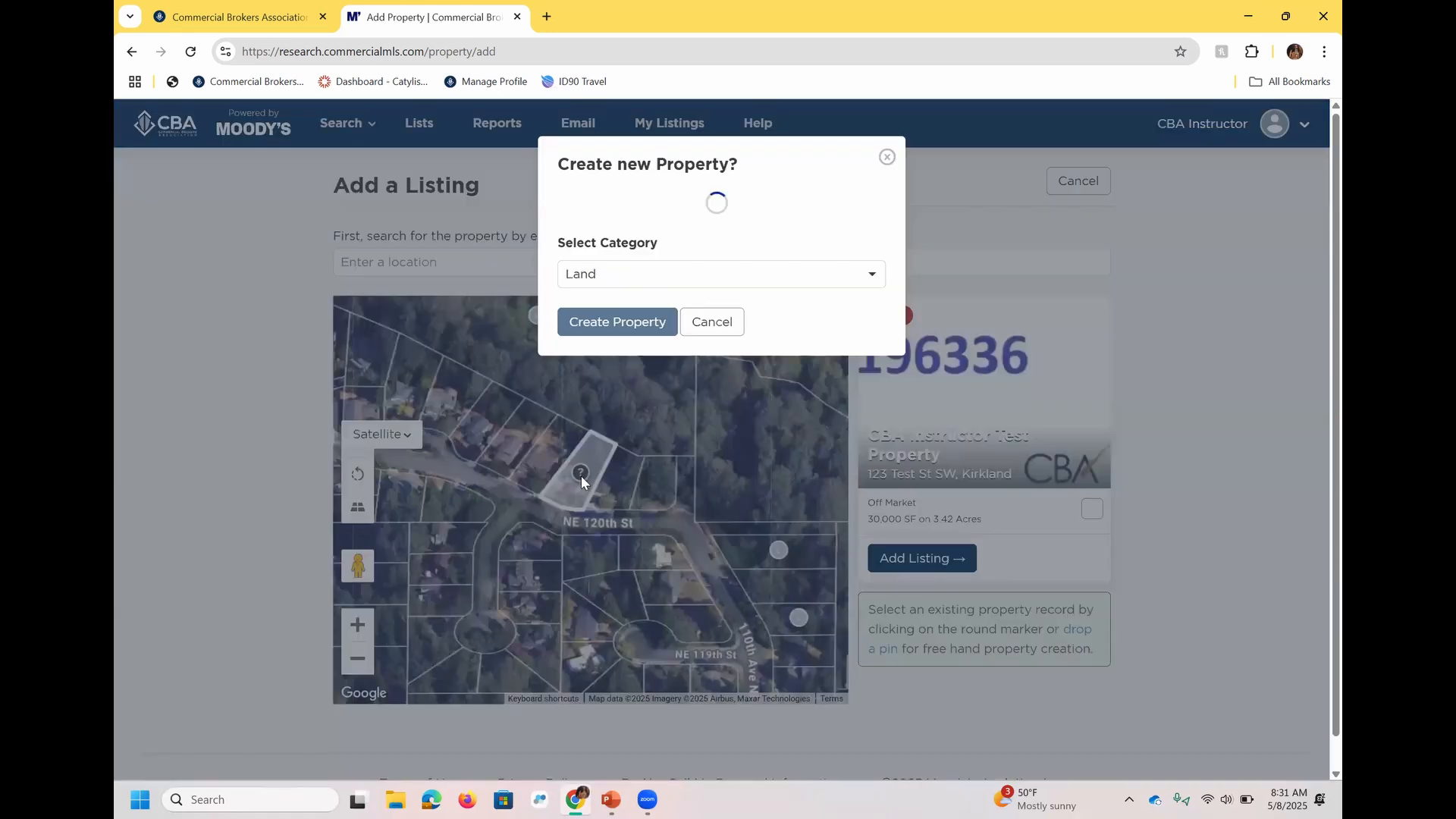
click(650, 273)
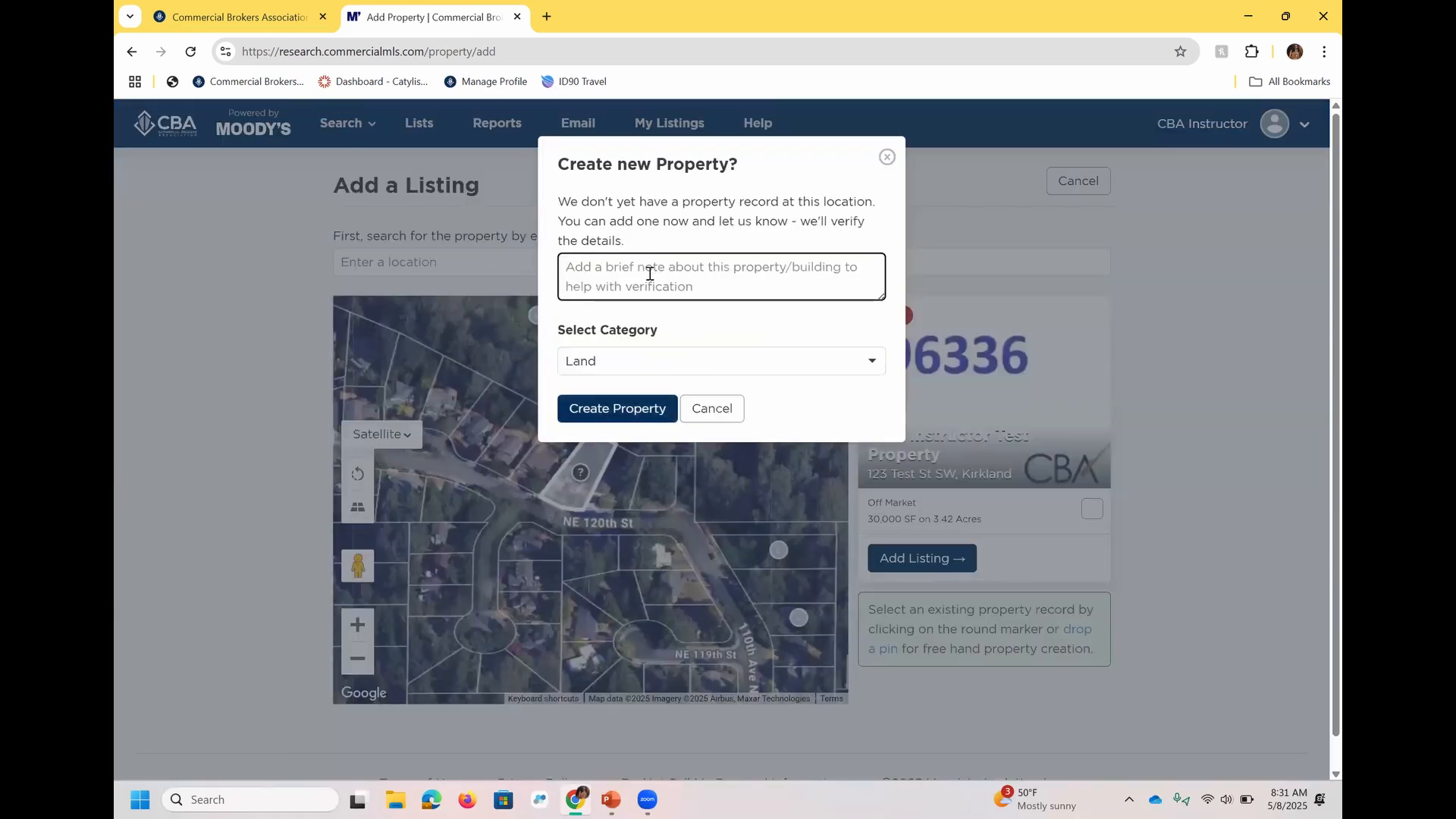
text(Test Prop - to delete - Kaylynn)
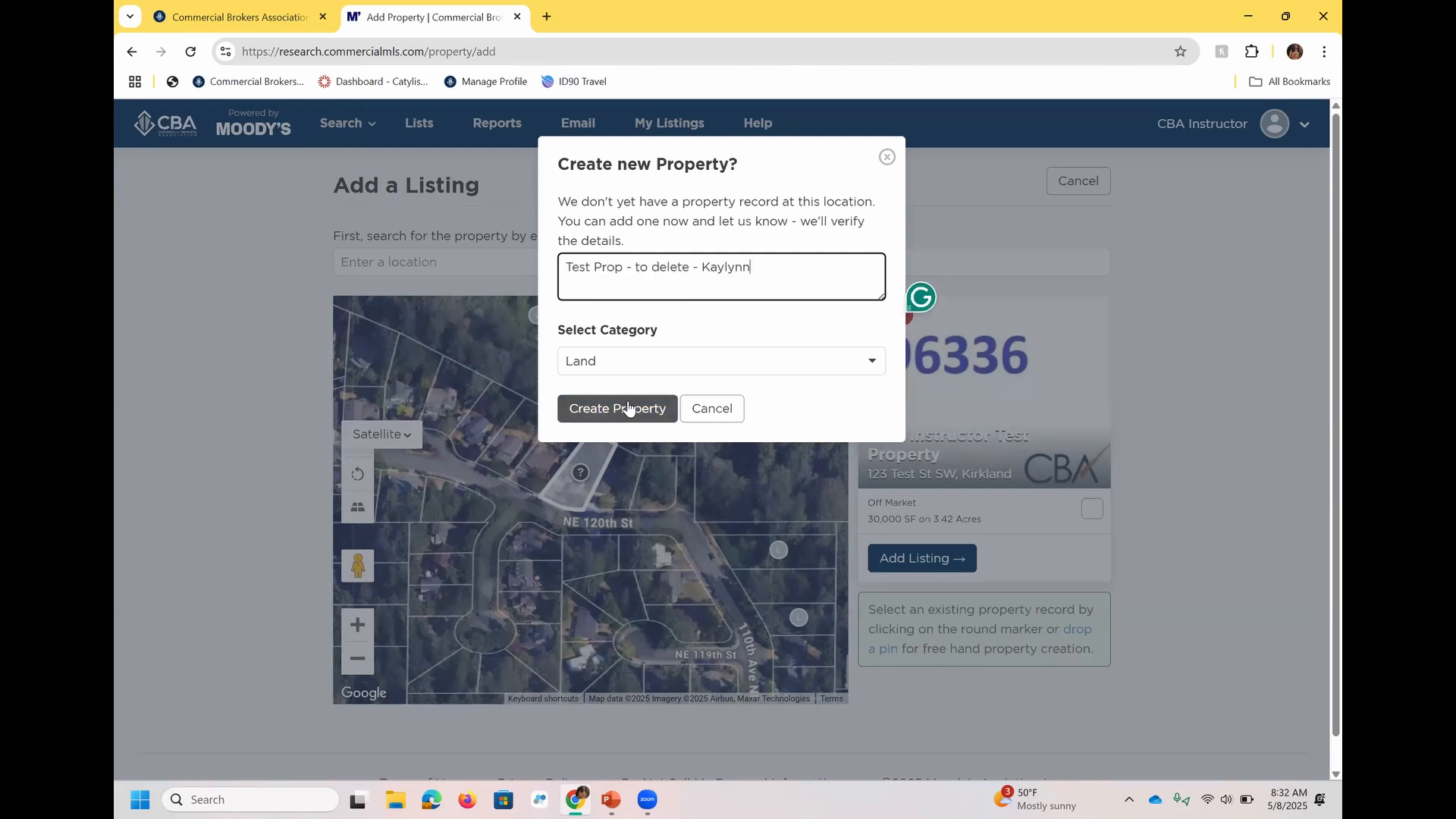
click(627, 408)
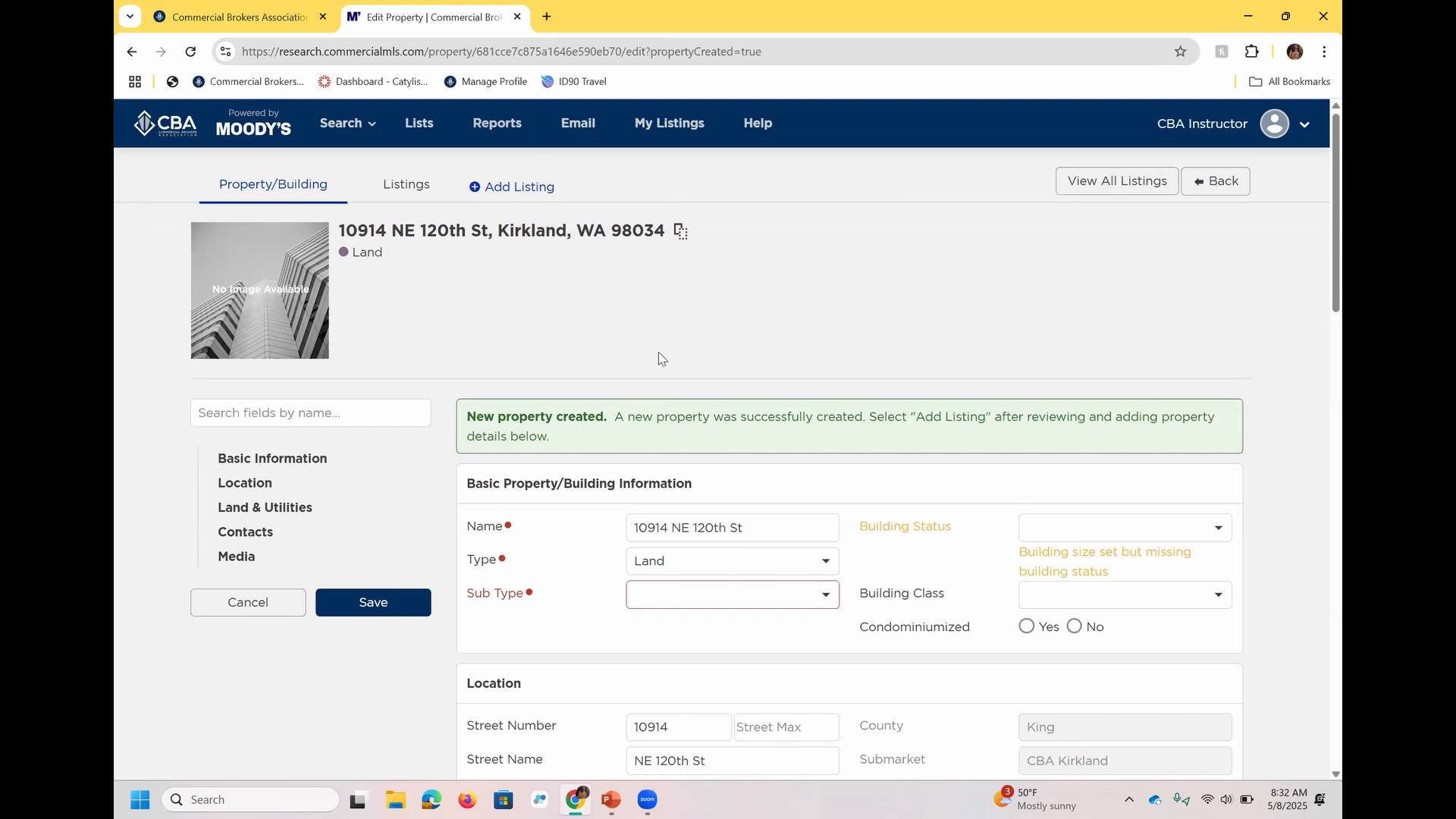
Set the new property's sub type to Industrial, change its type to Retail, and try to save the record.
click(789, 594)
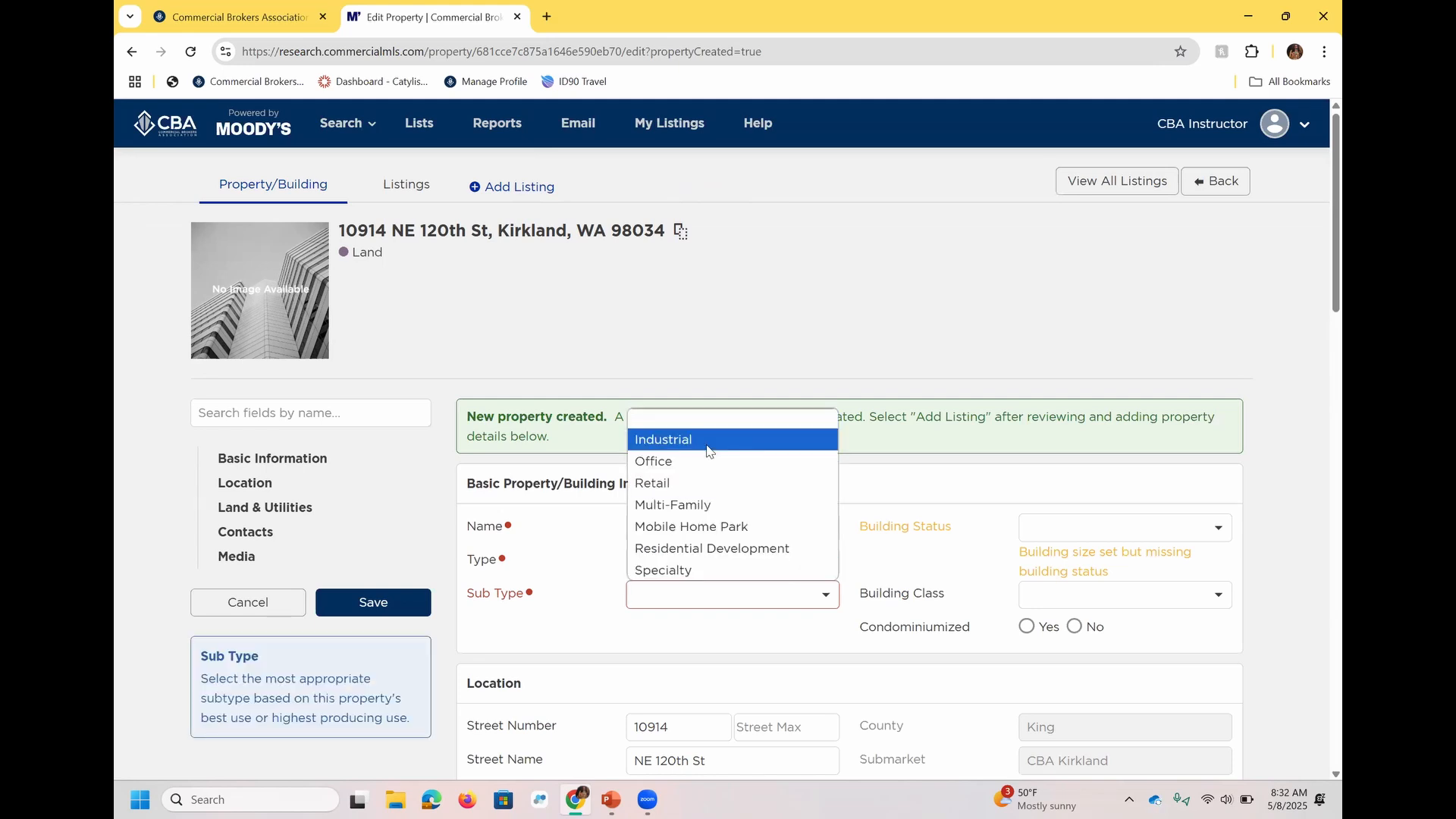
click(706, 441)
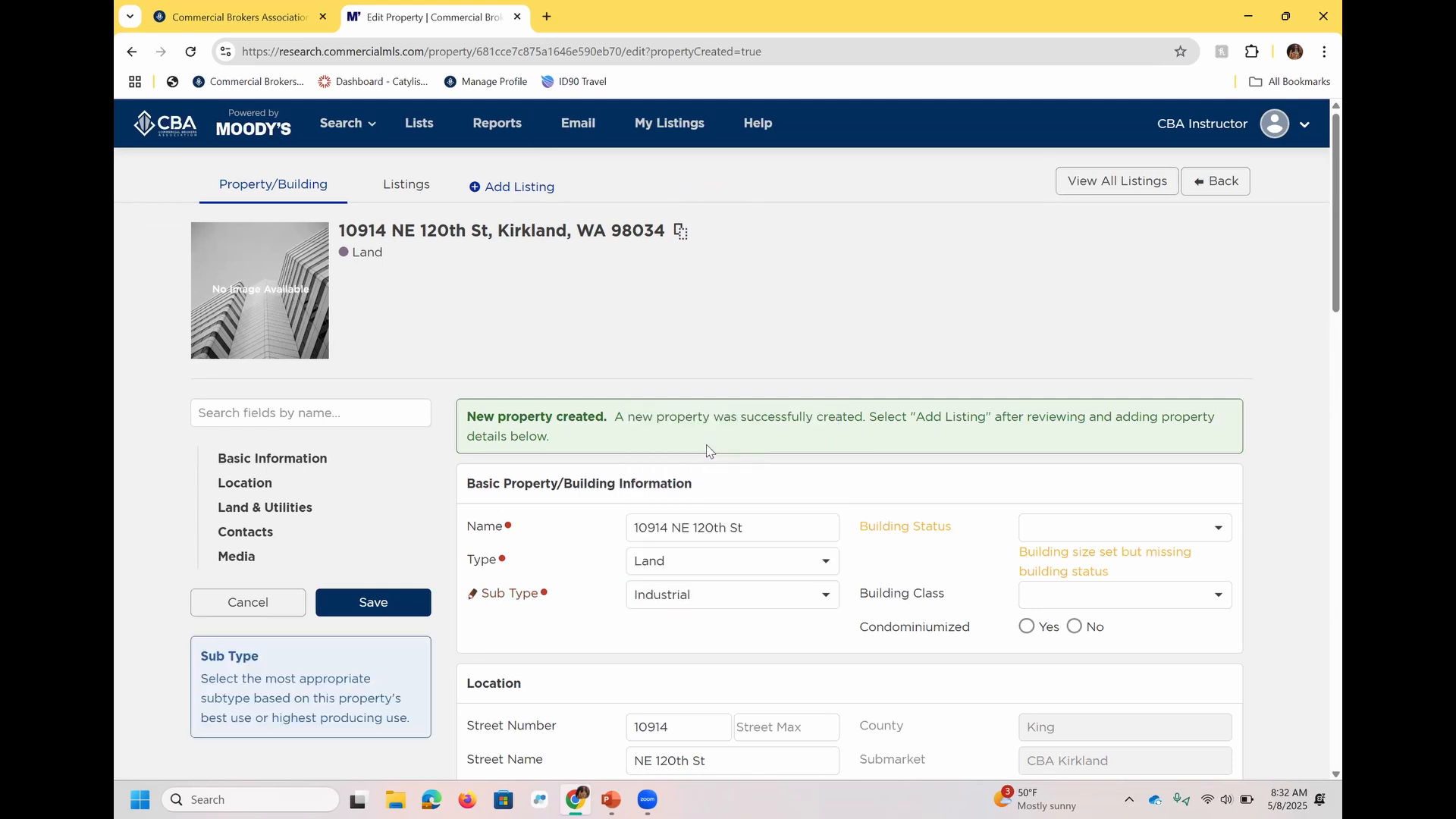
click(684, 565)
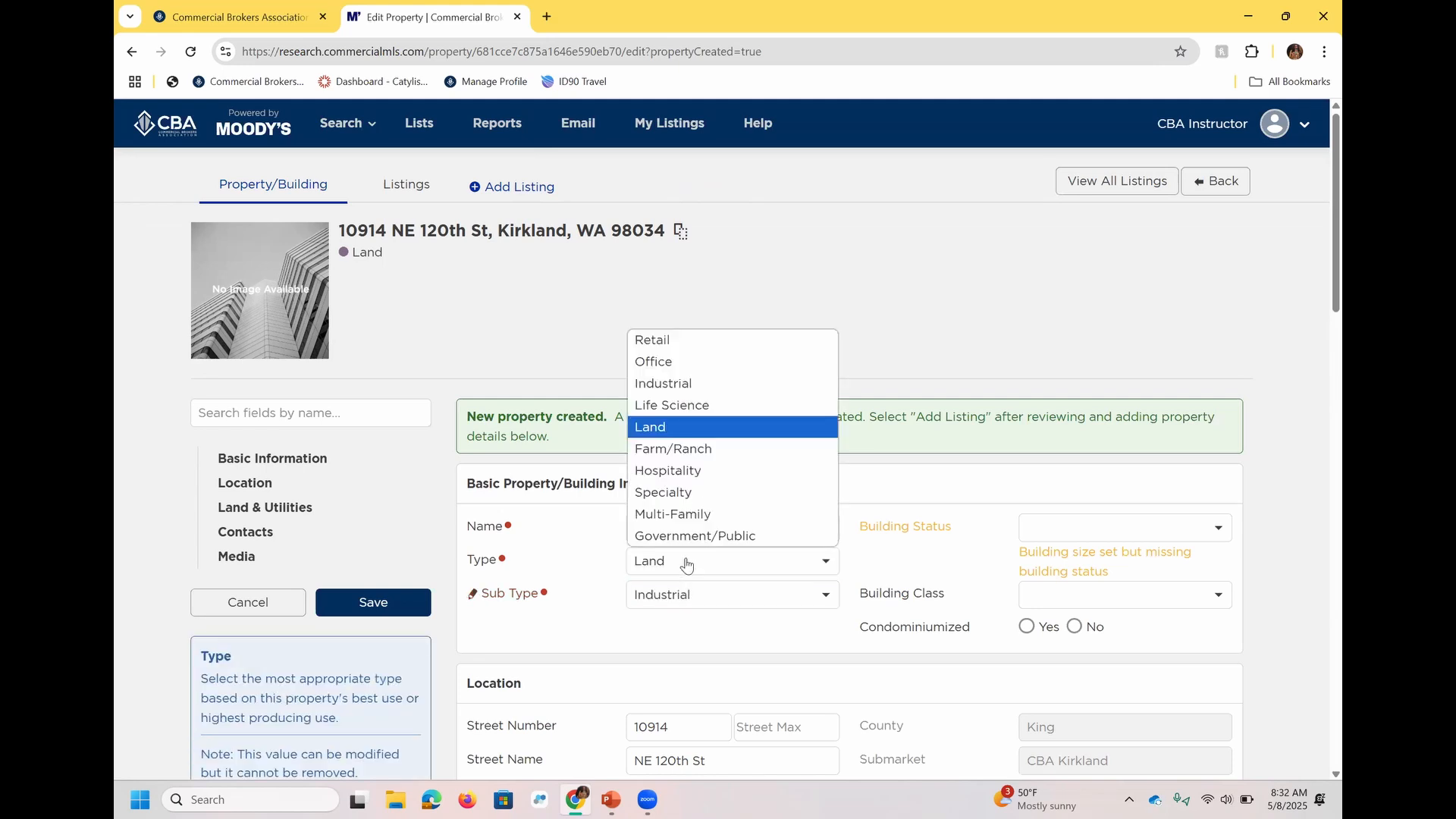
click(677, 343)
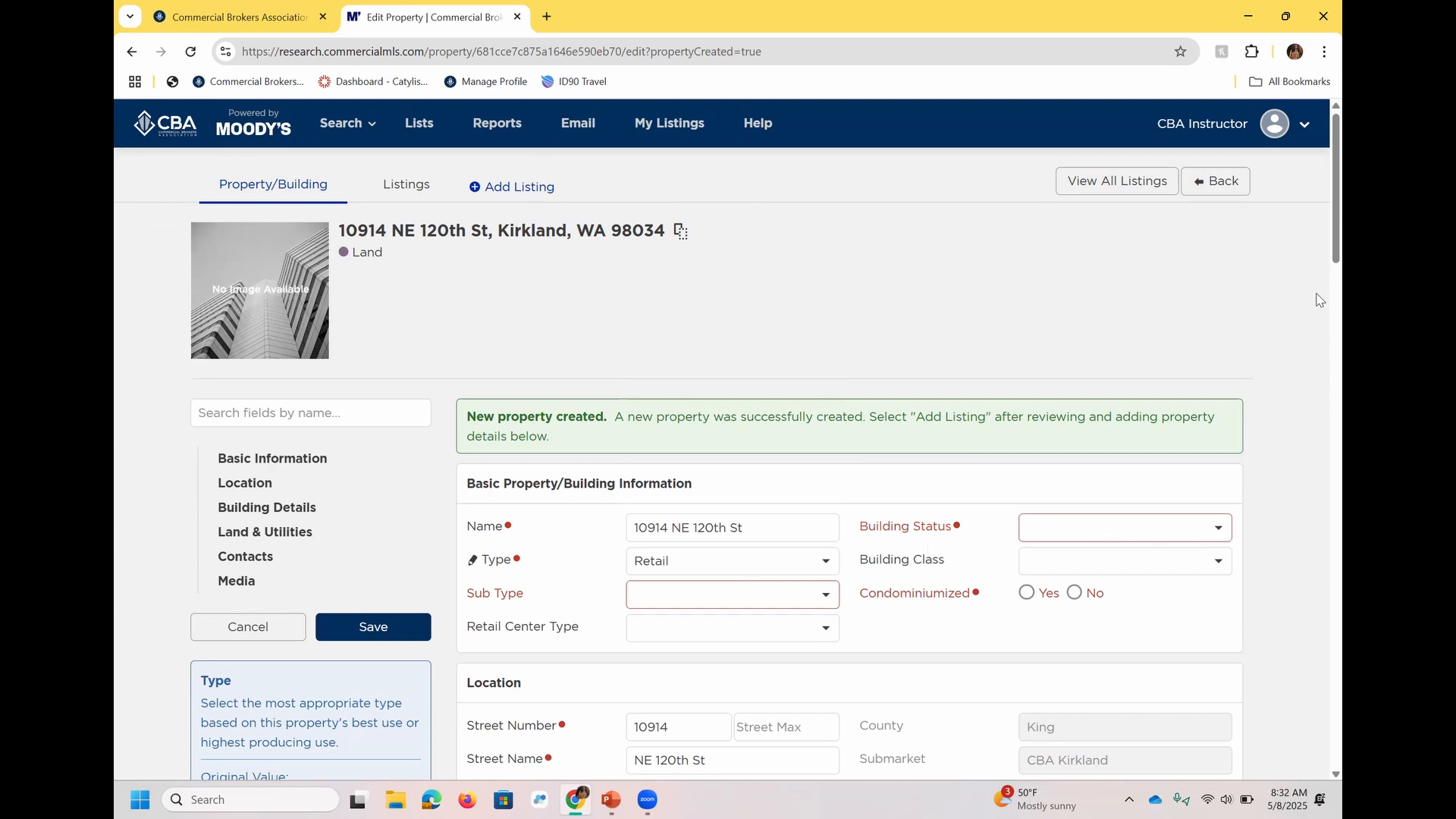
scroll(1317, 242, down, 2)
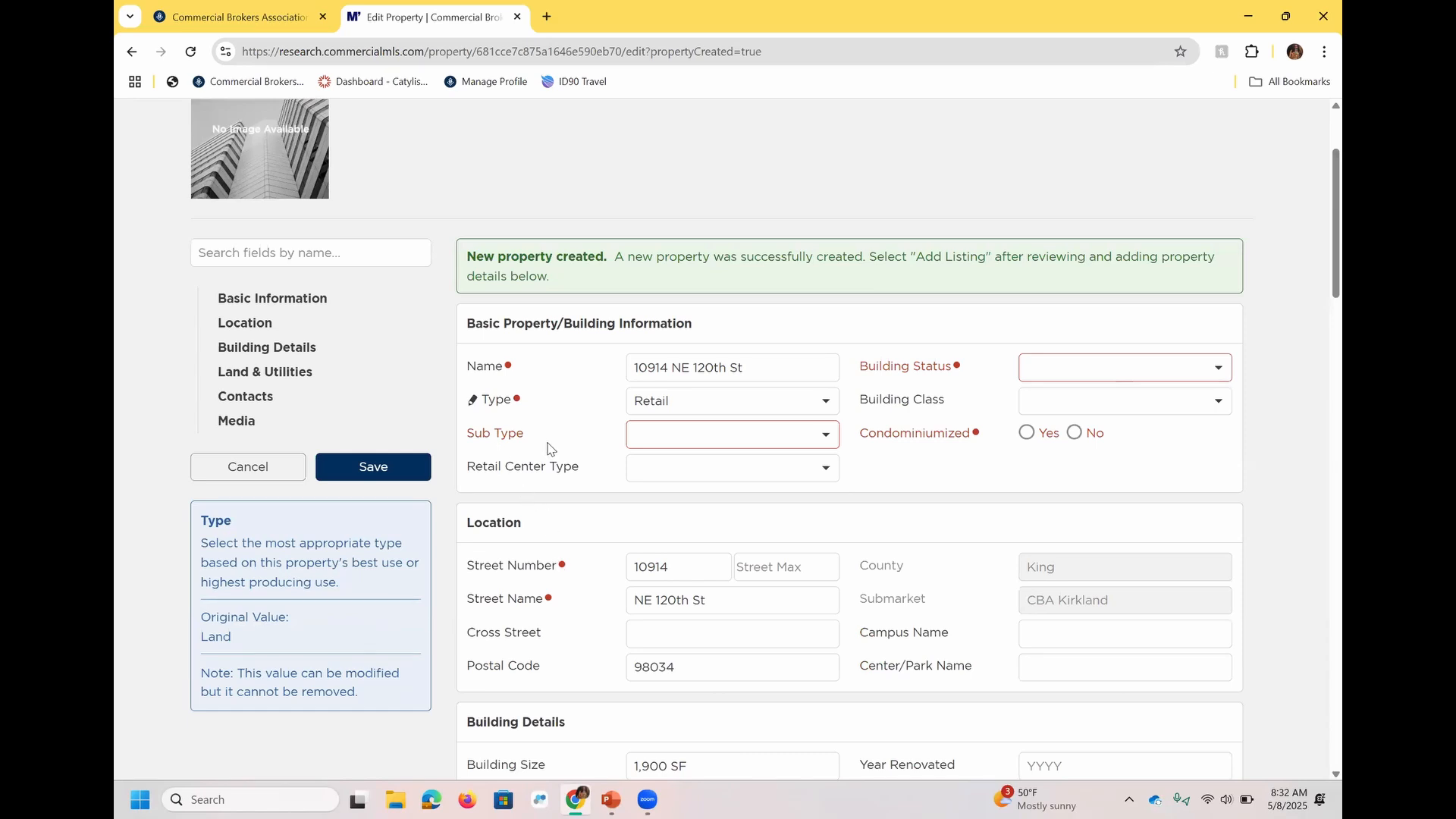
click(387, 470)
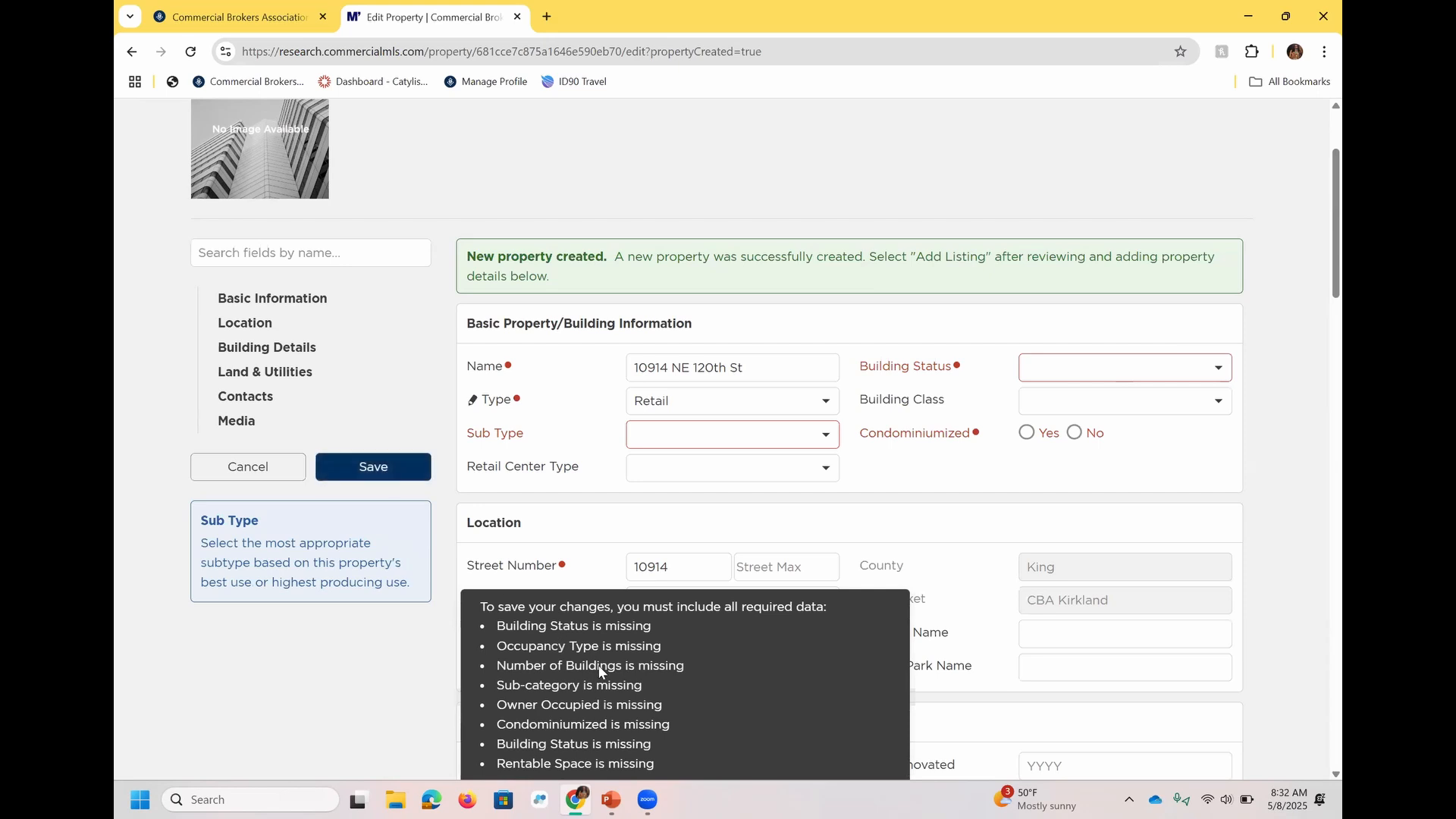
Set the property's building status to Under Construction, Condominiumized to No, and sub type to Freestanding.
click(1074, 369)
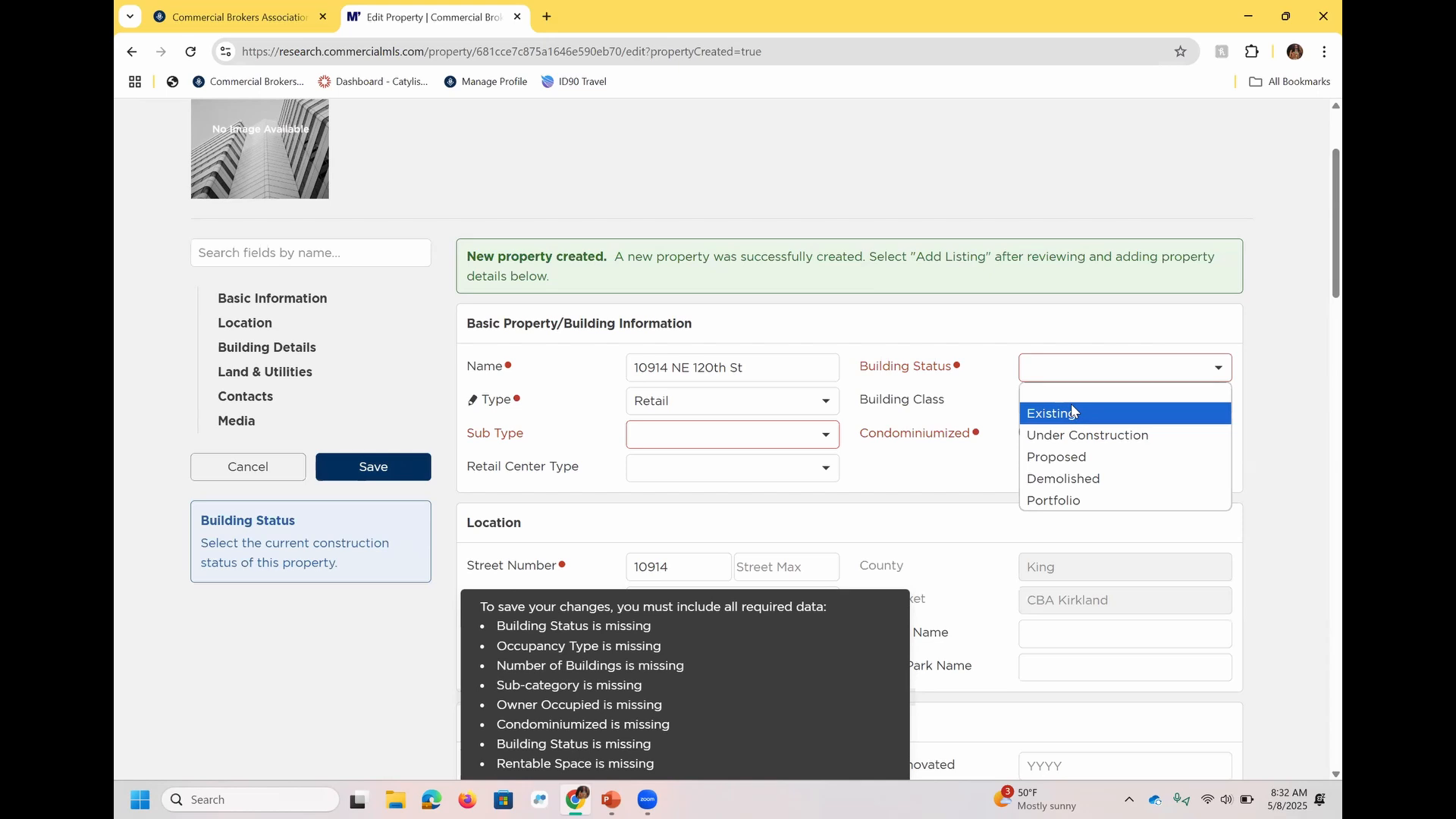
click(1072, 437)
click(1073, 432)
click(758, 448)
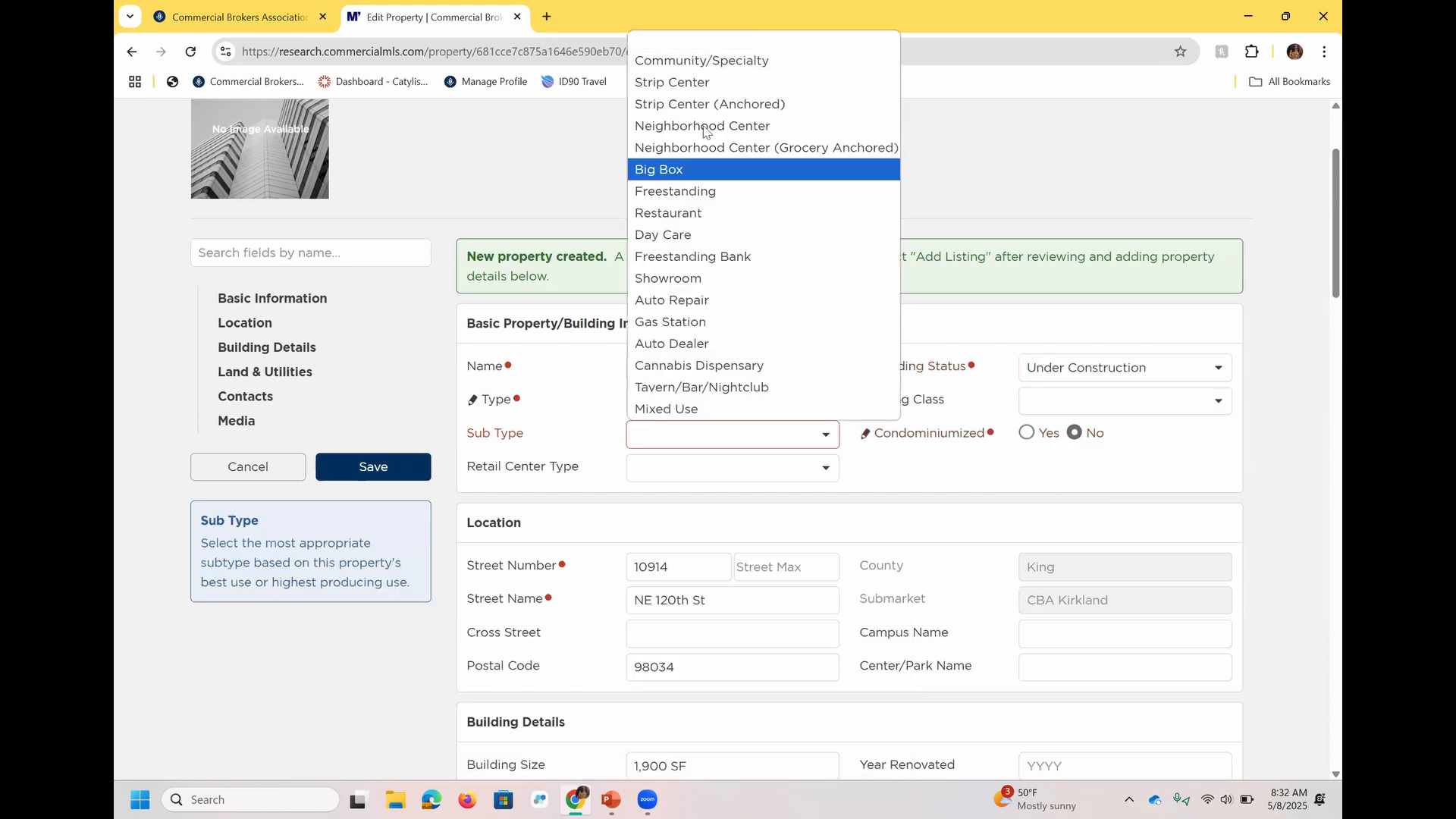
click(712, 194)
Set the new property's rentable space to 1 SF, occupancy type to Single Tenant, and Owner Occupied to No.
scroll(1317, 278, down, 1)
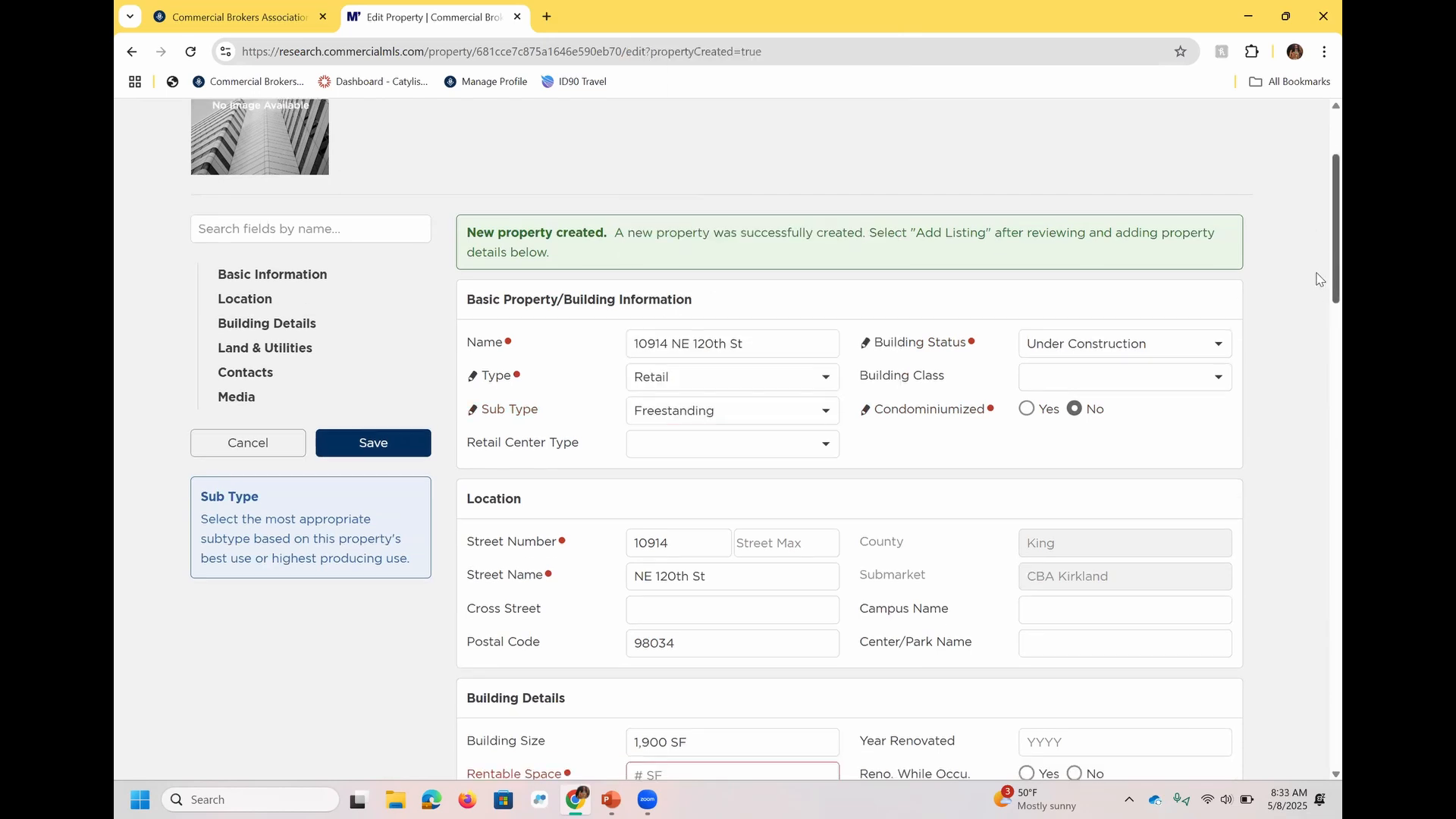
scroll(1317, 278, down, 6)
click(748, 333)
text(1)
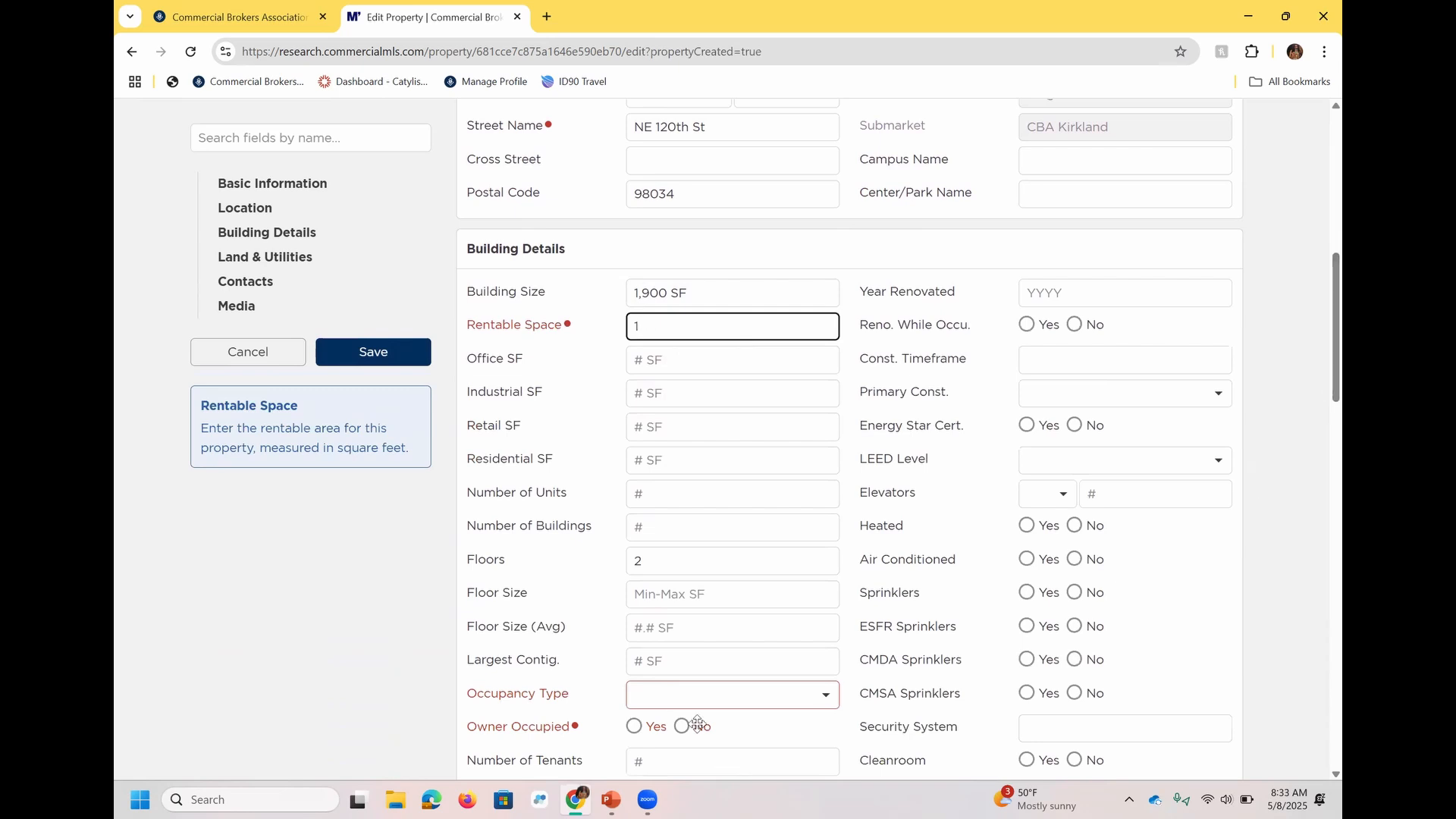
click(683, 693)
click(682, 693)
scroll(1319, 326, down, 2)
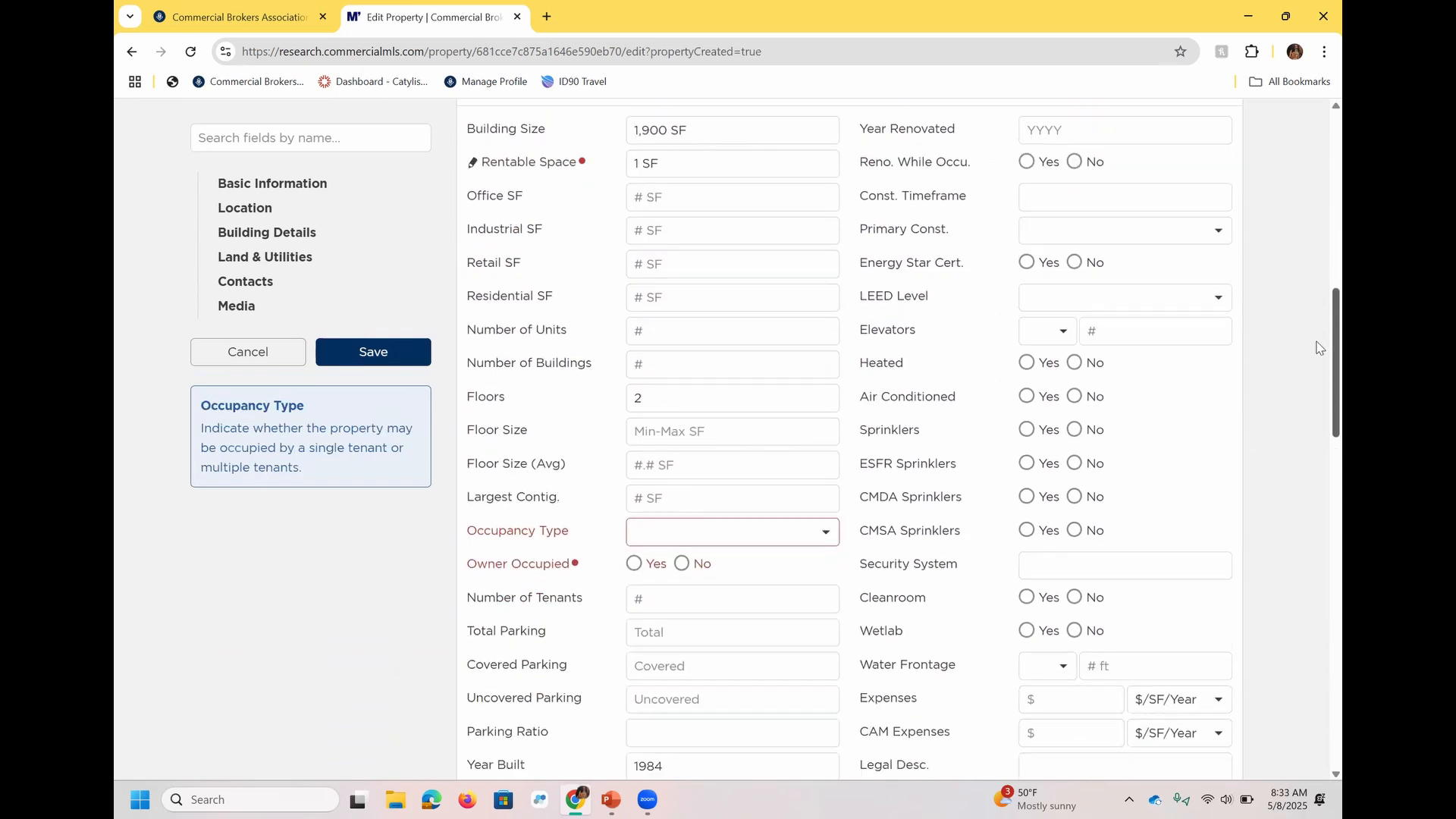
scroll(1317, 347, down, 2)
click(825, 404)
click(758, 460)
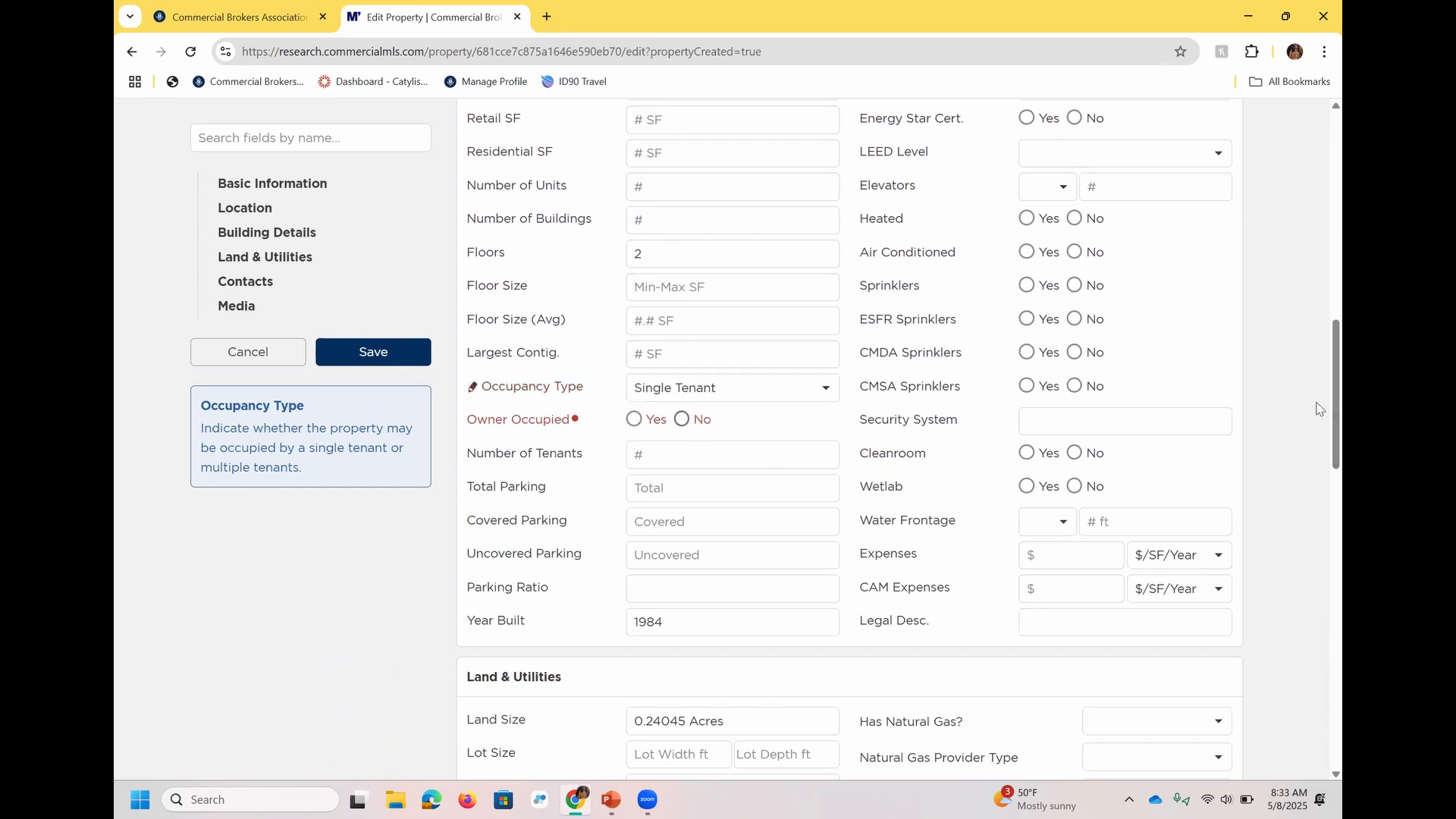
scroll(1317, 409, down, 15)
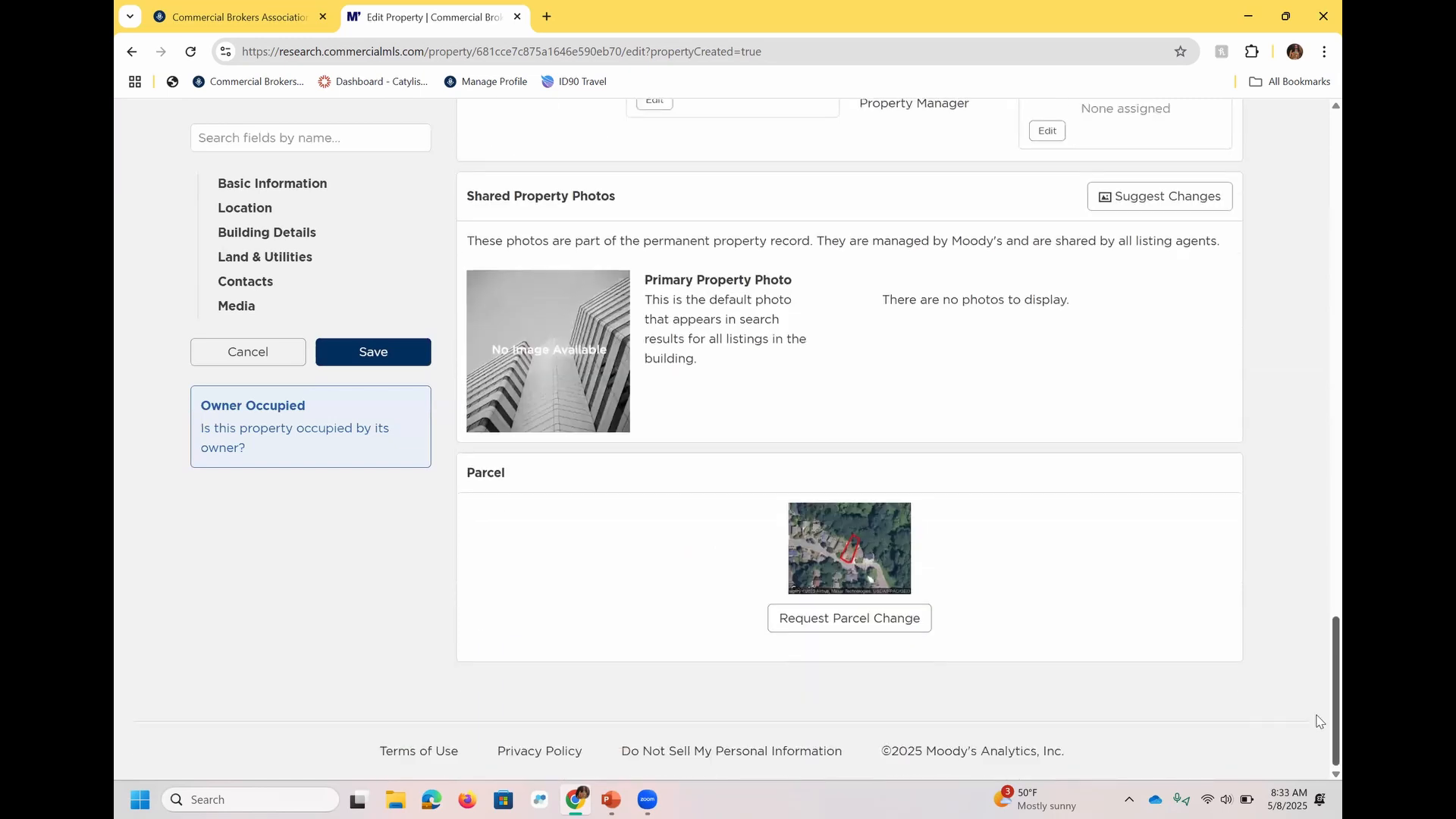
Replace the property's zoning code with the instructor's first name followed by "test only - to delete".
scroll(1316, 720, up, 12)
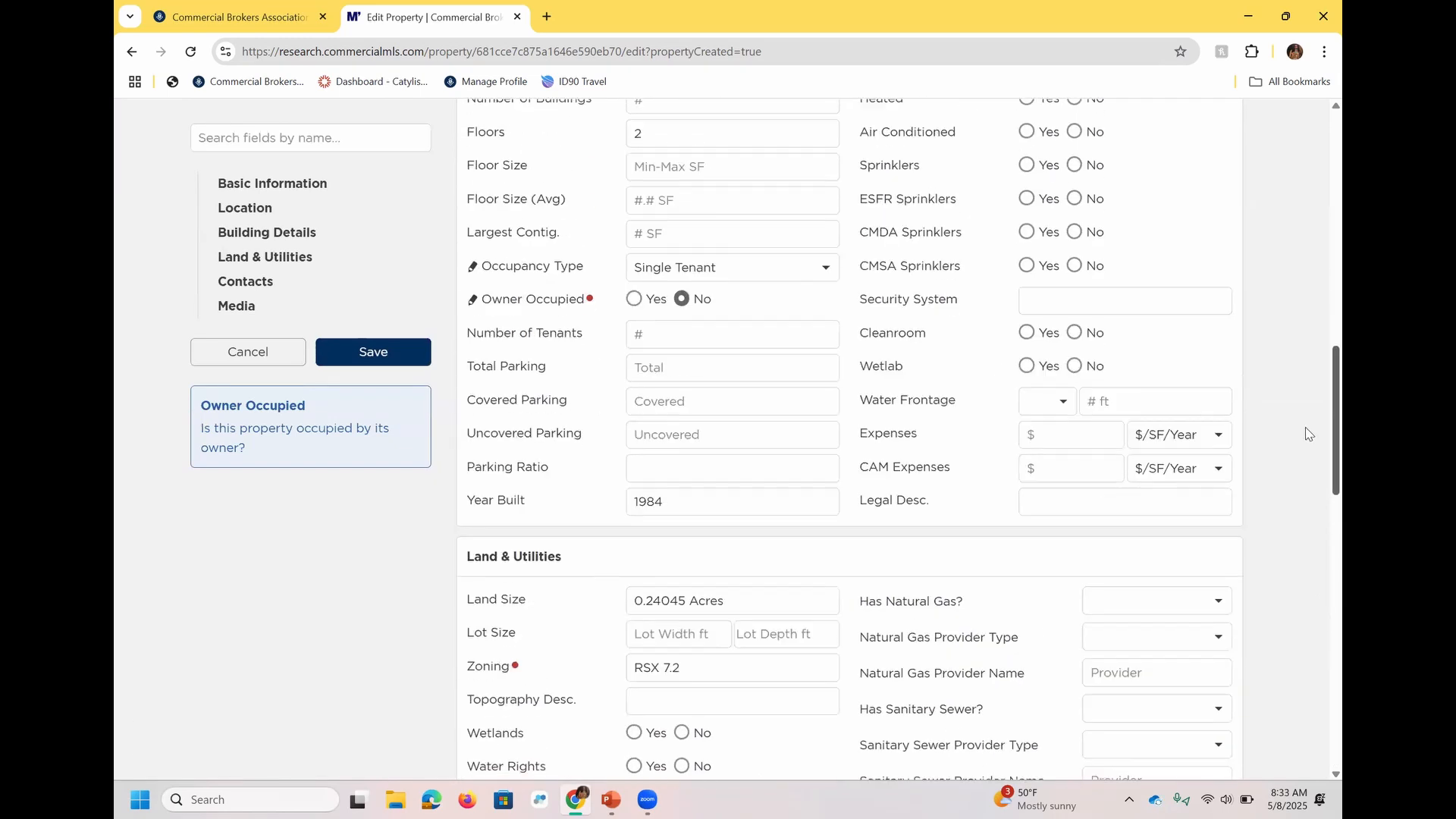
scroll(1305, 433, up, 1)
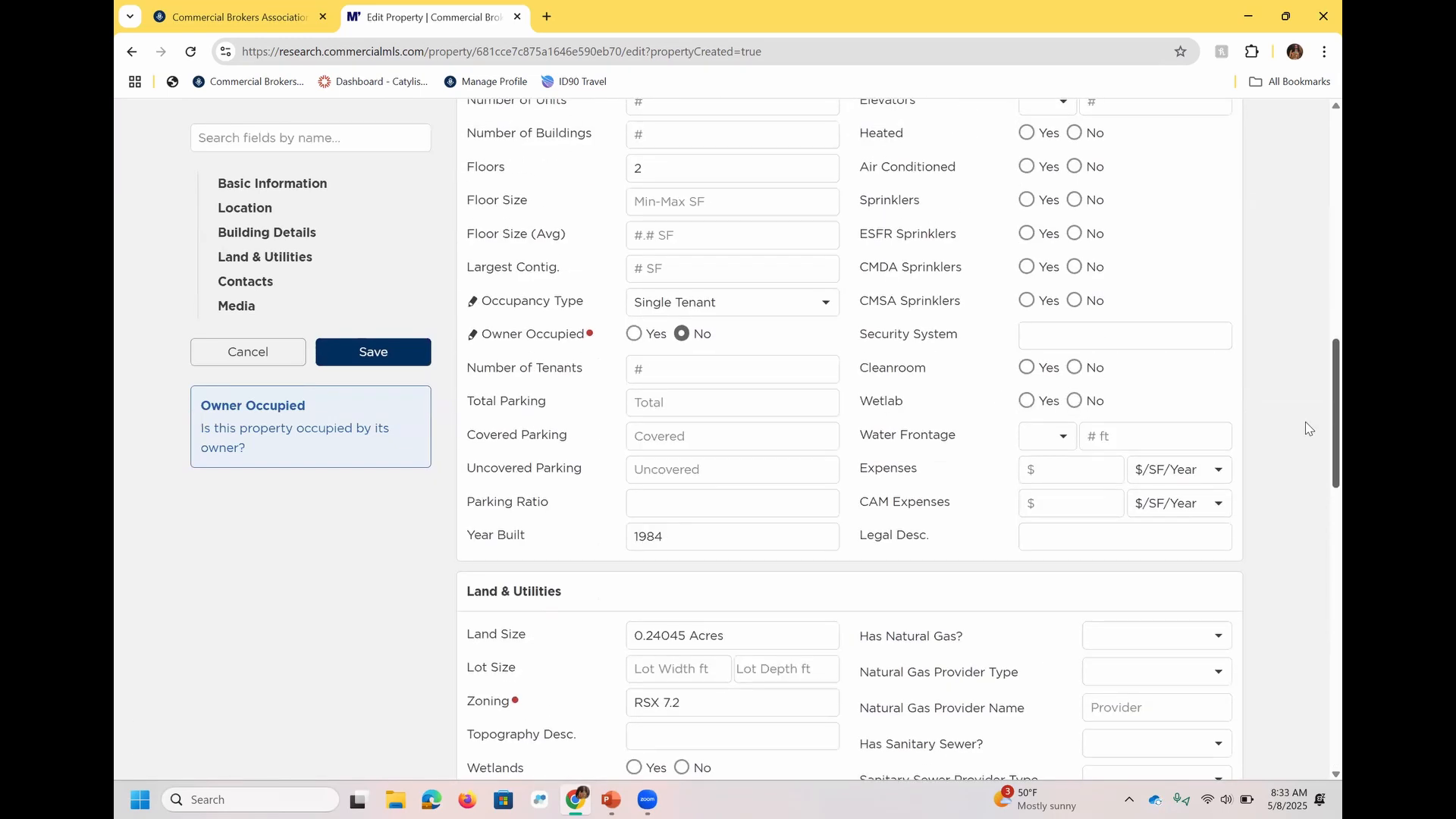
triple_click(790, 707)
text(Ka)
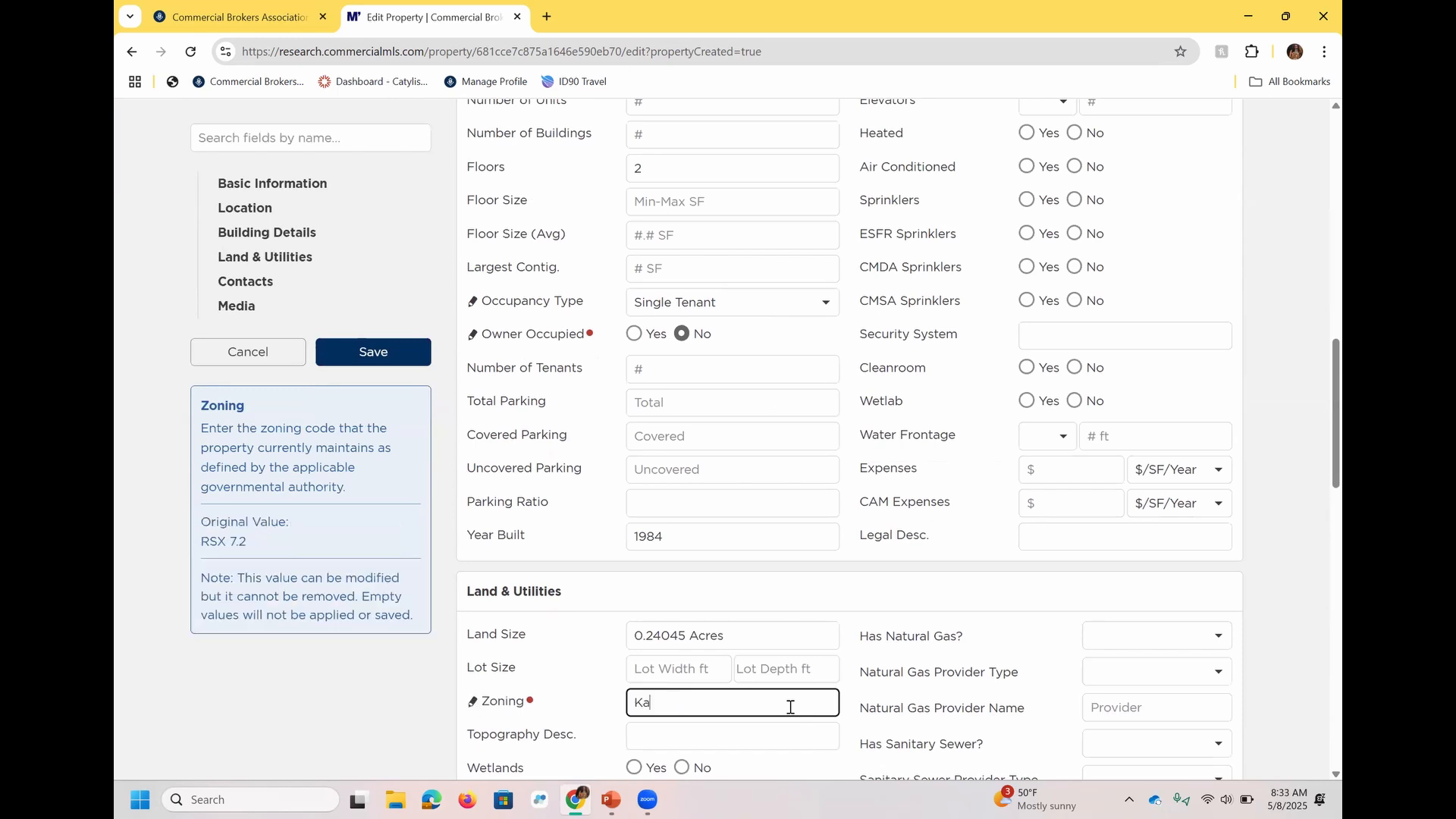
text(ylynn test only - to delete)
Save the property and submit the changes with the reason "Test suggestion only - no need to approve!".
click(409, 361)
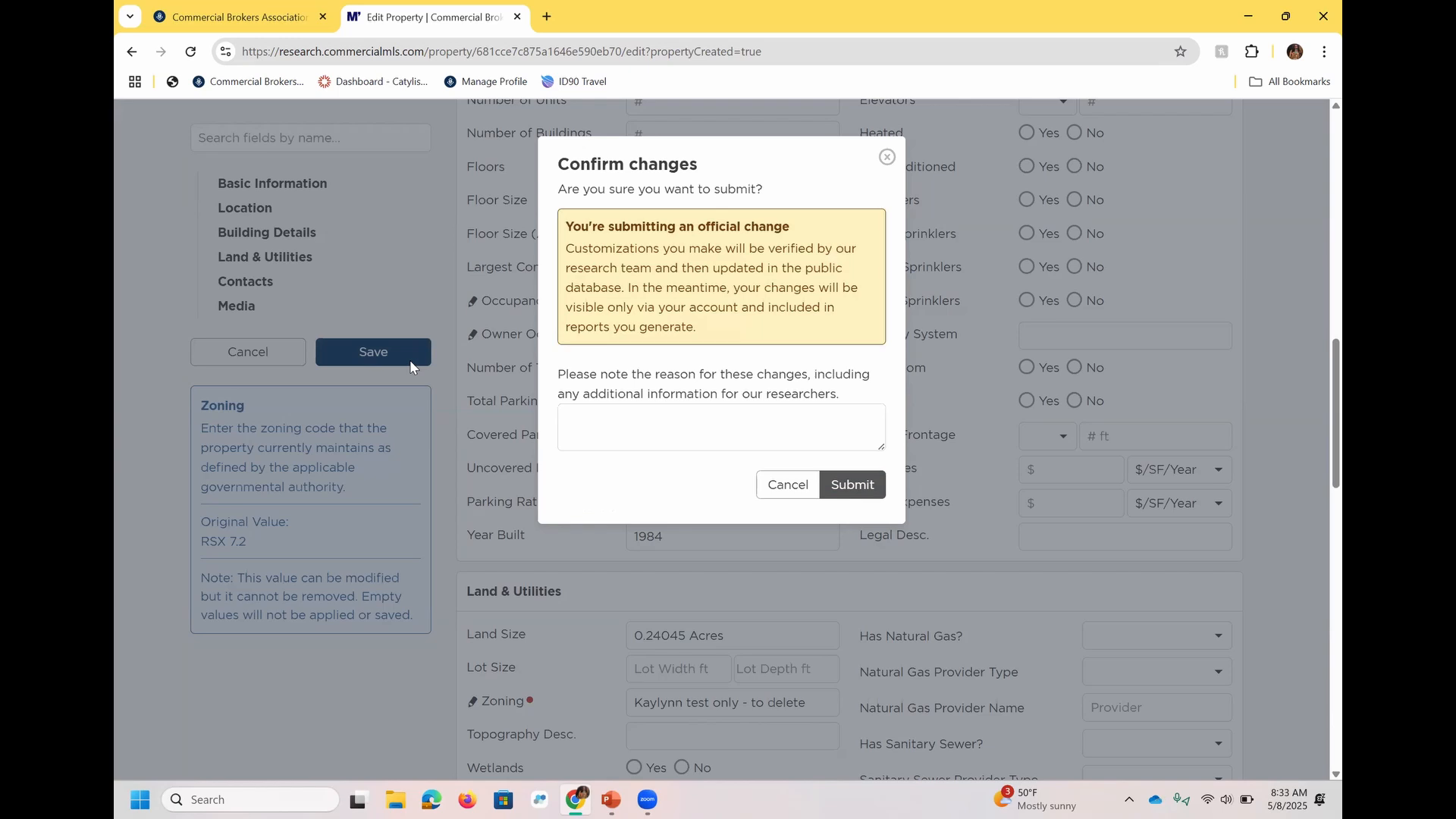
click(696, 435)
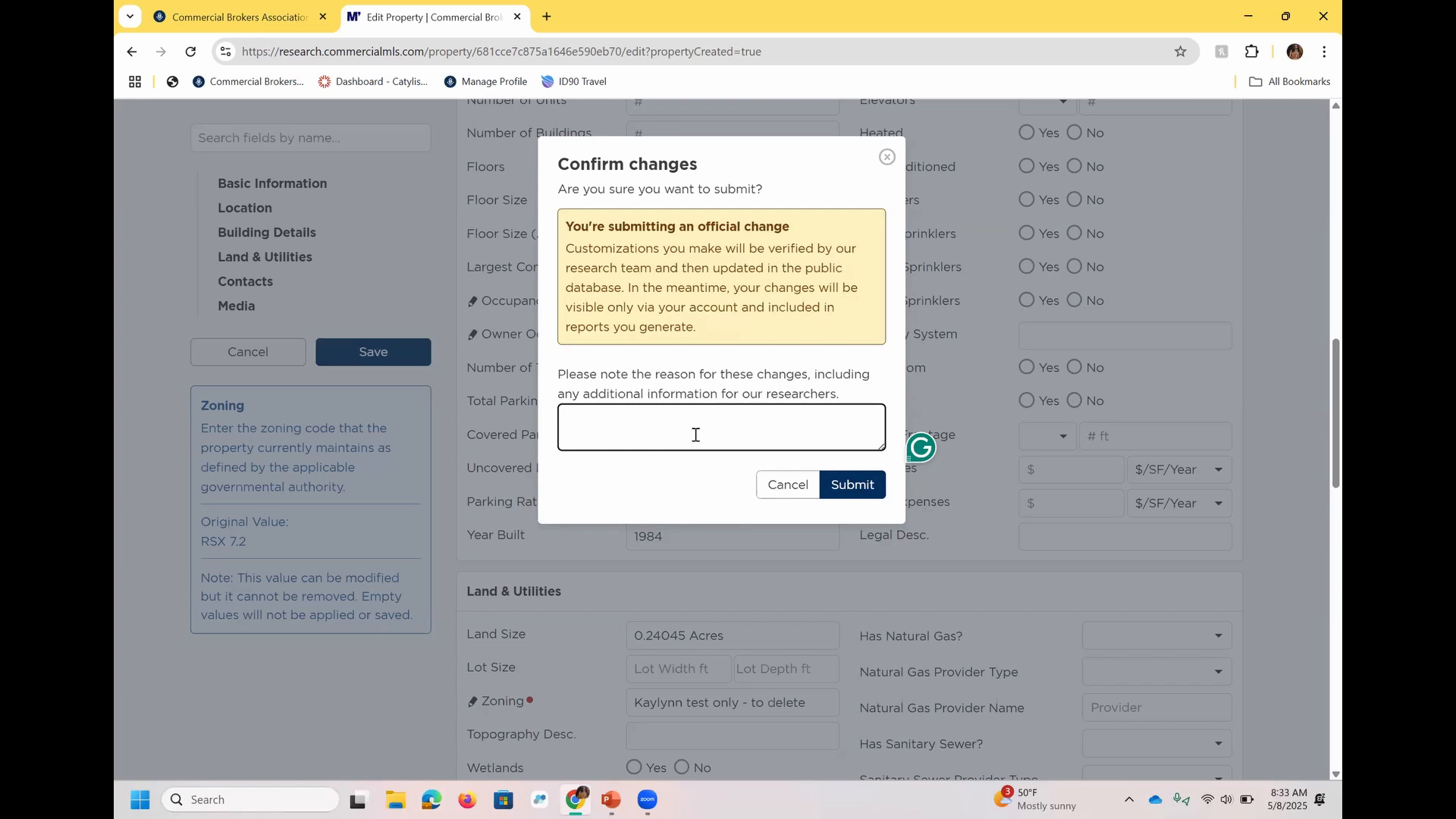
click(695, 435)
text(Test suggestion only - no need to approve!)
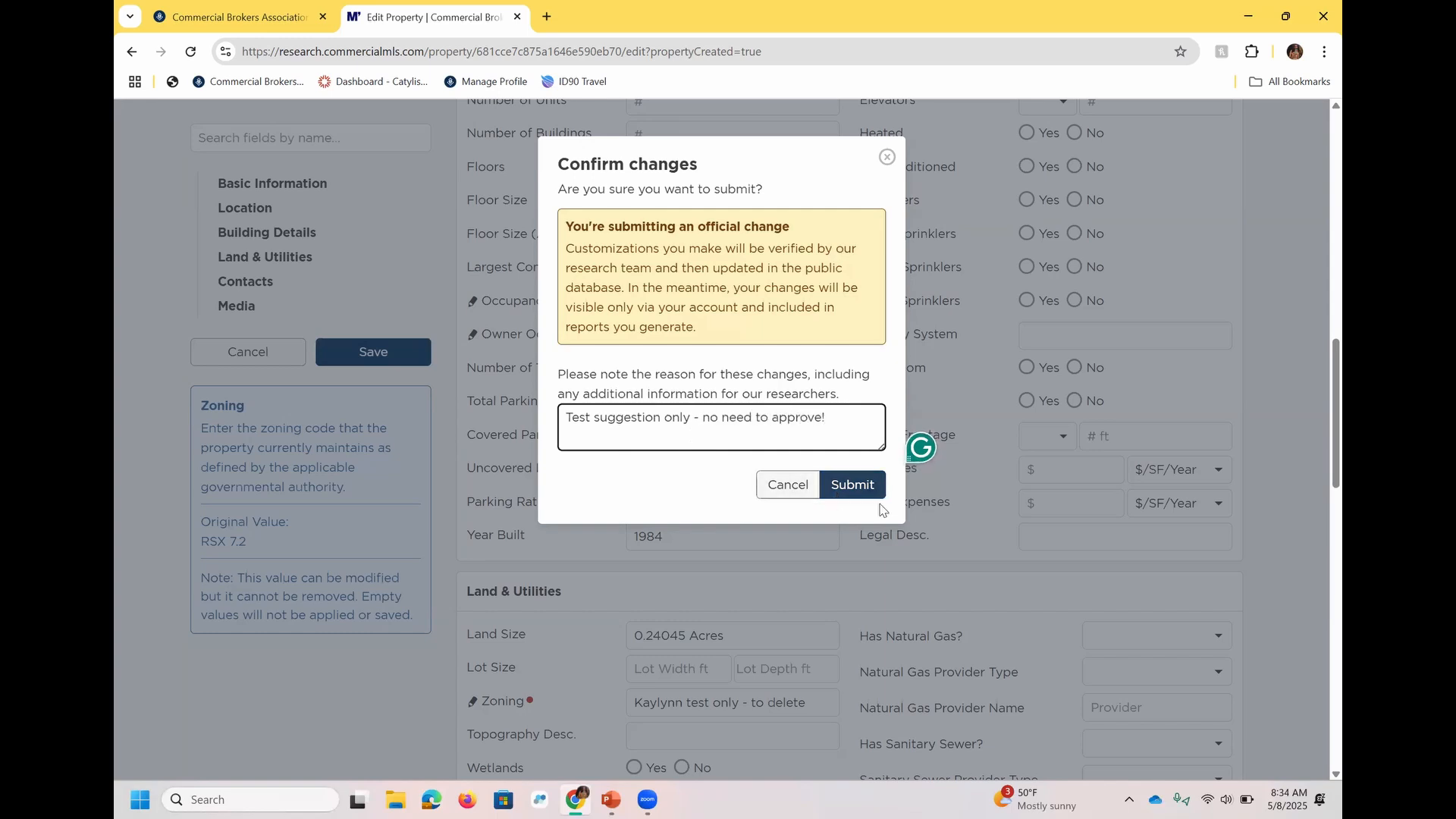
click(851, 484)
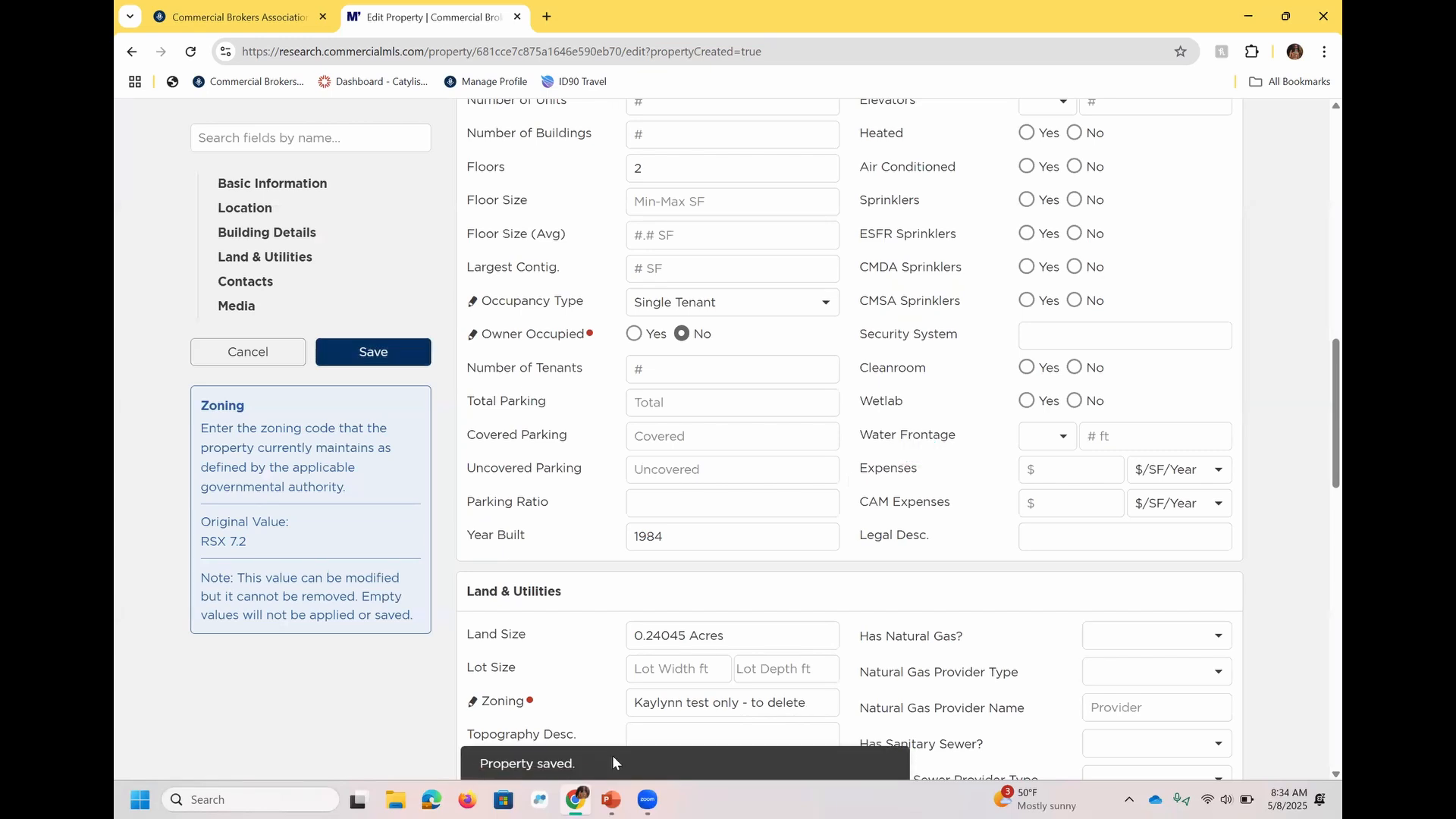
Return to adding a listing and locate the Touchstone Kirkland Building at 12131 113th Ave NE, Kirkland.
scroll(1320, 429, up, 15)
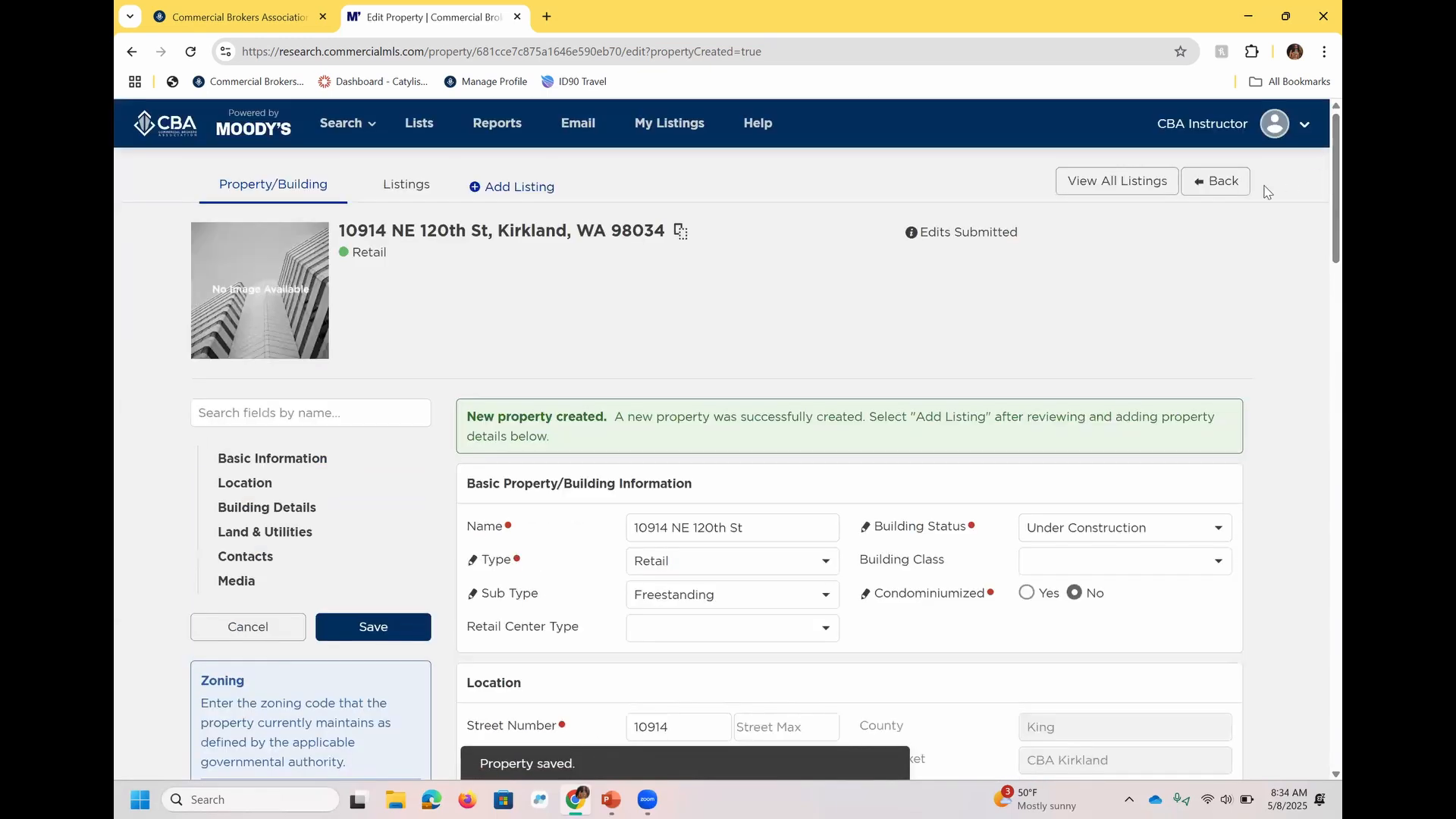
click(1219, 182)
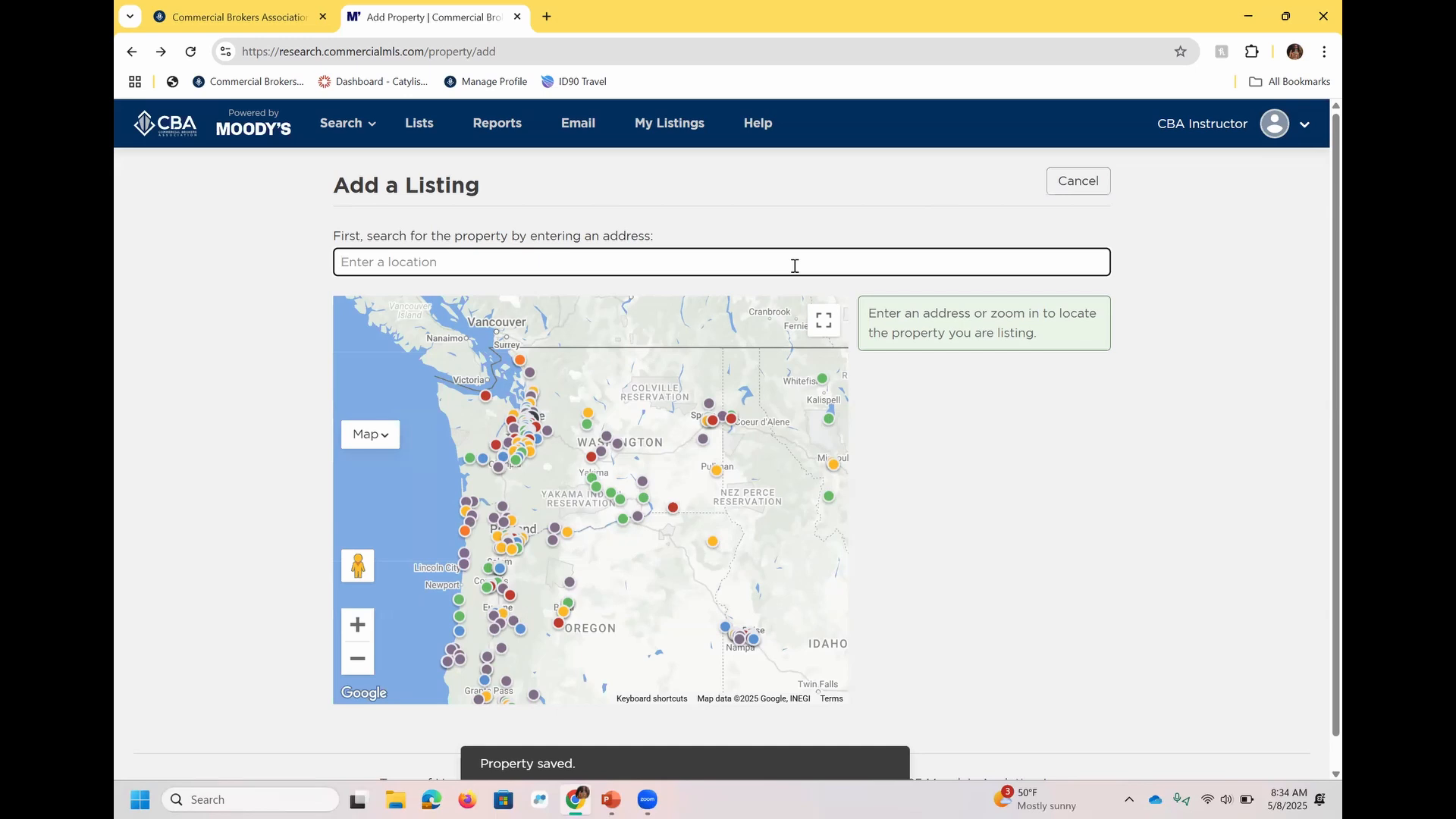
text(12131 113)
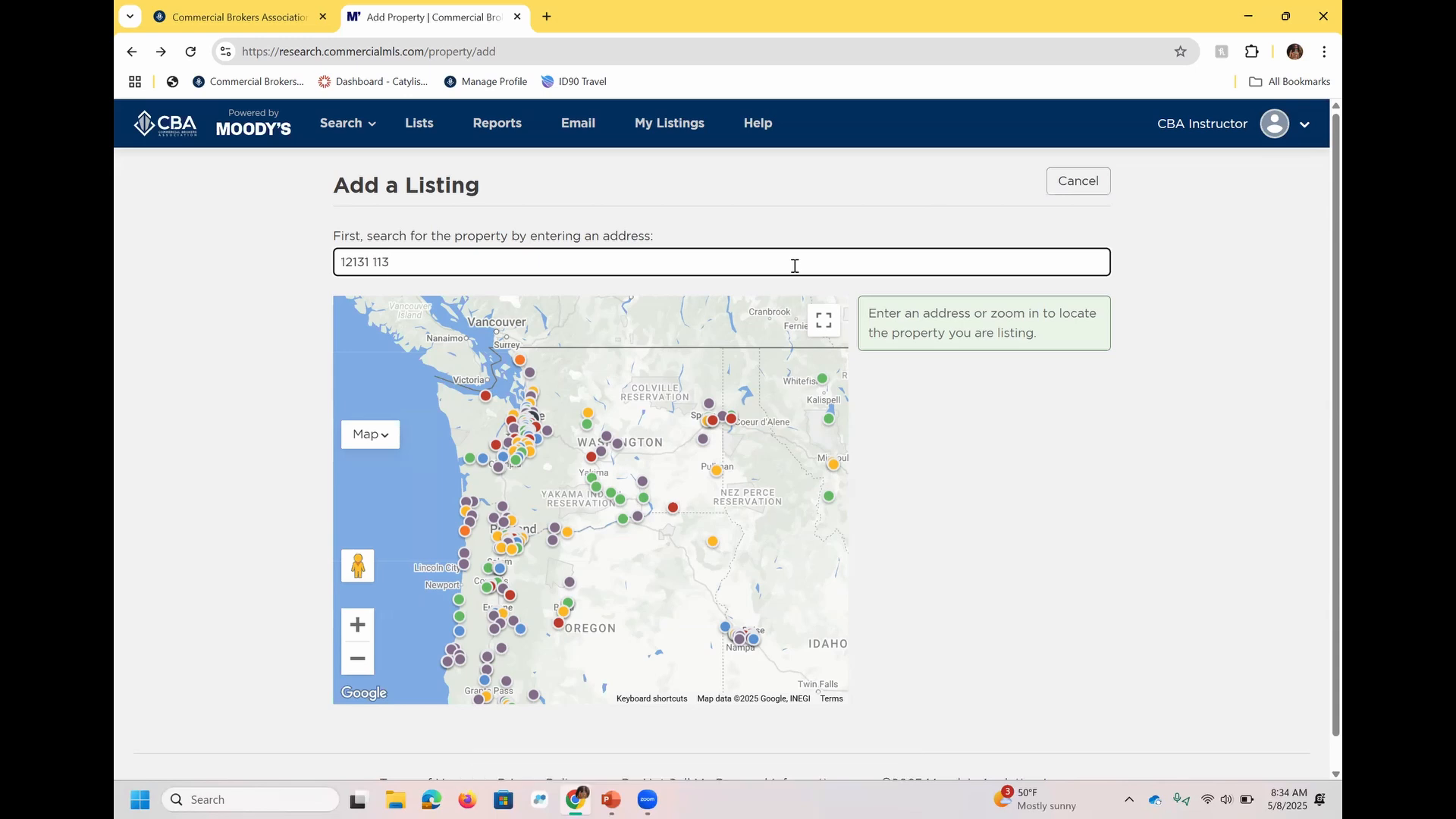
click(650, 303)
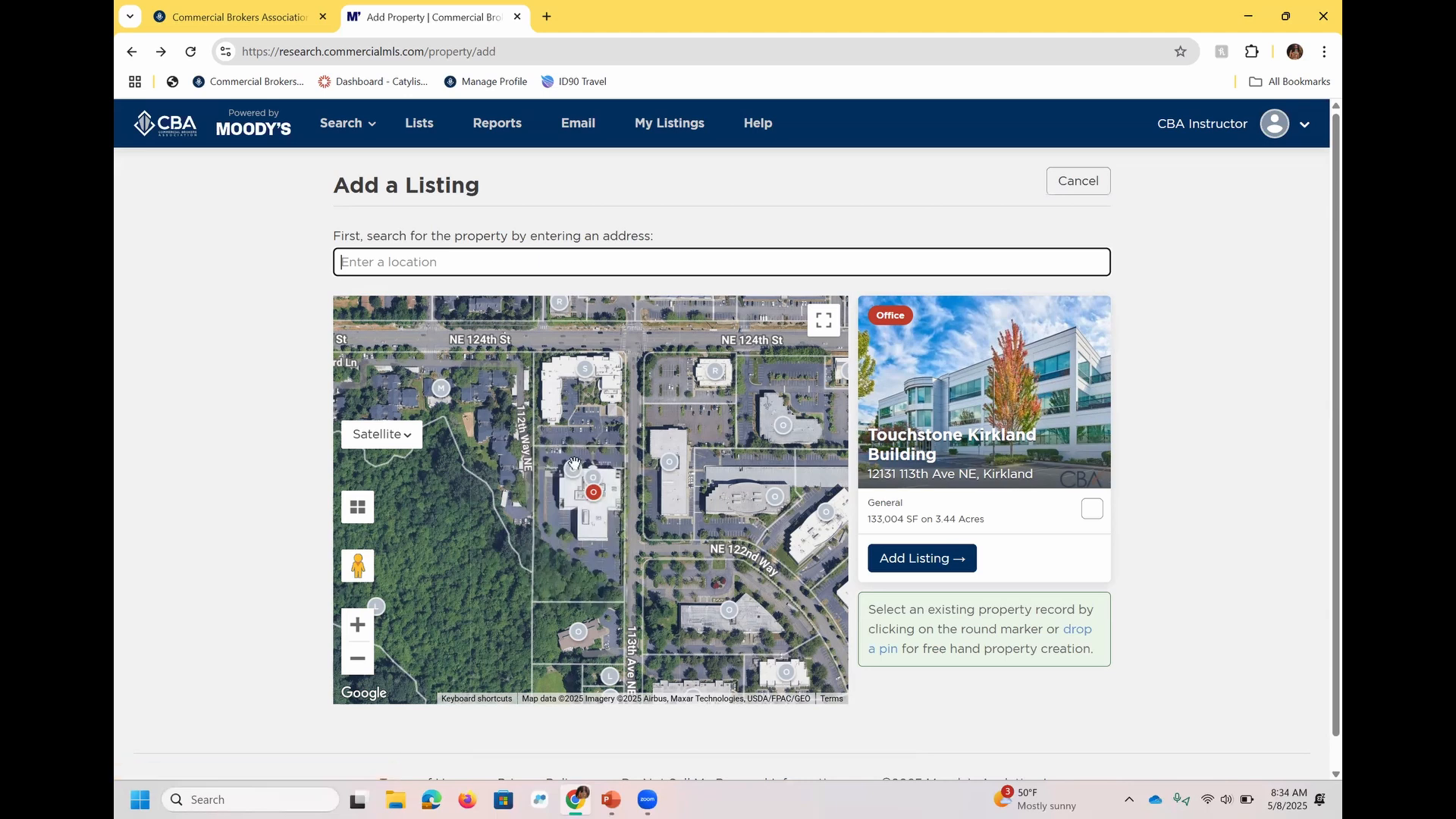
Create a new listing on the neighboring CBA Instructor Test Property, briefly viewing the editor for its property record.
click(572, 474)
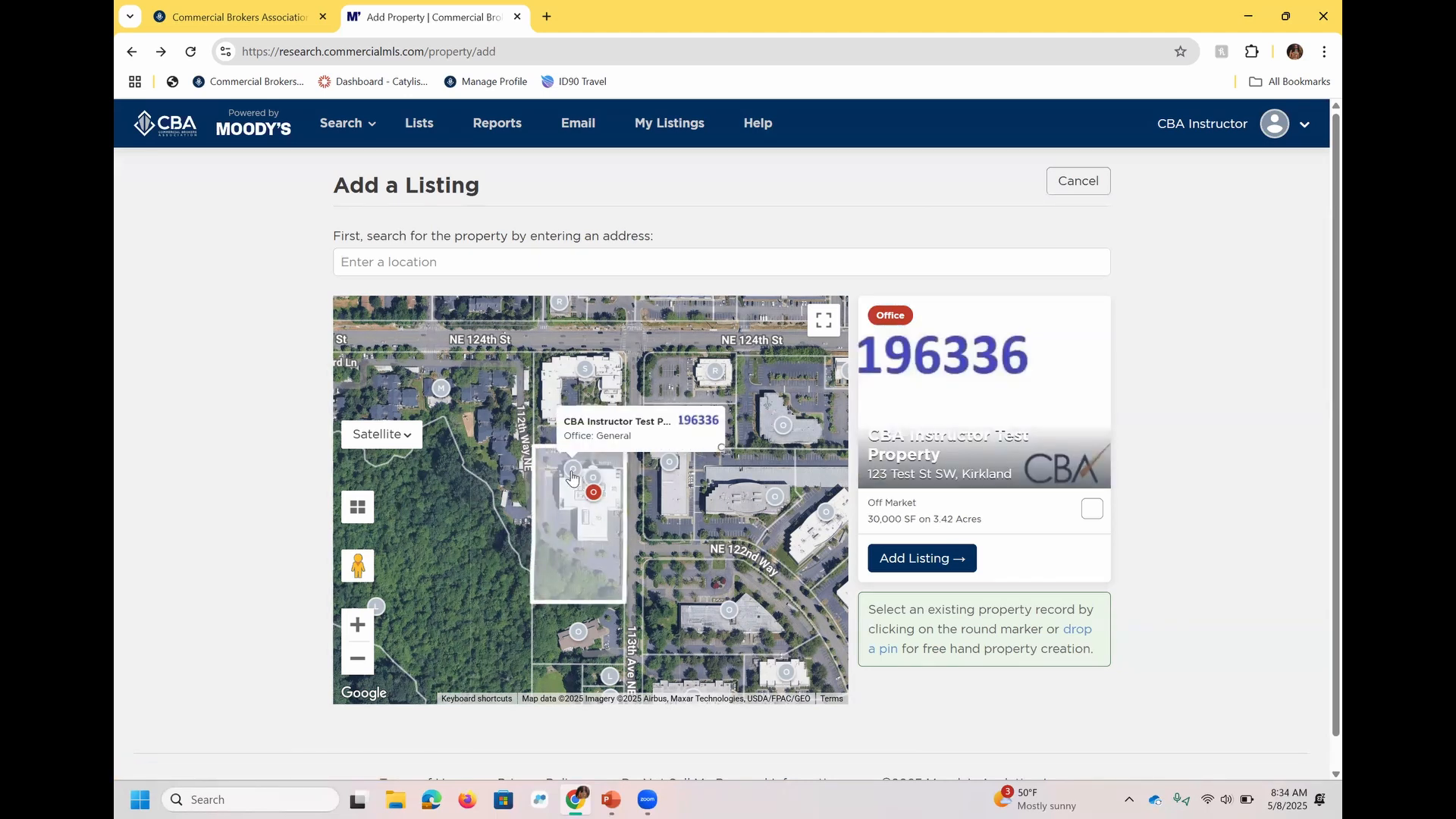
click(959, 559)
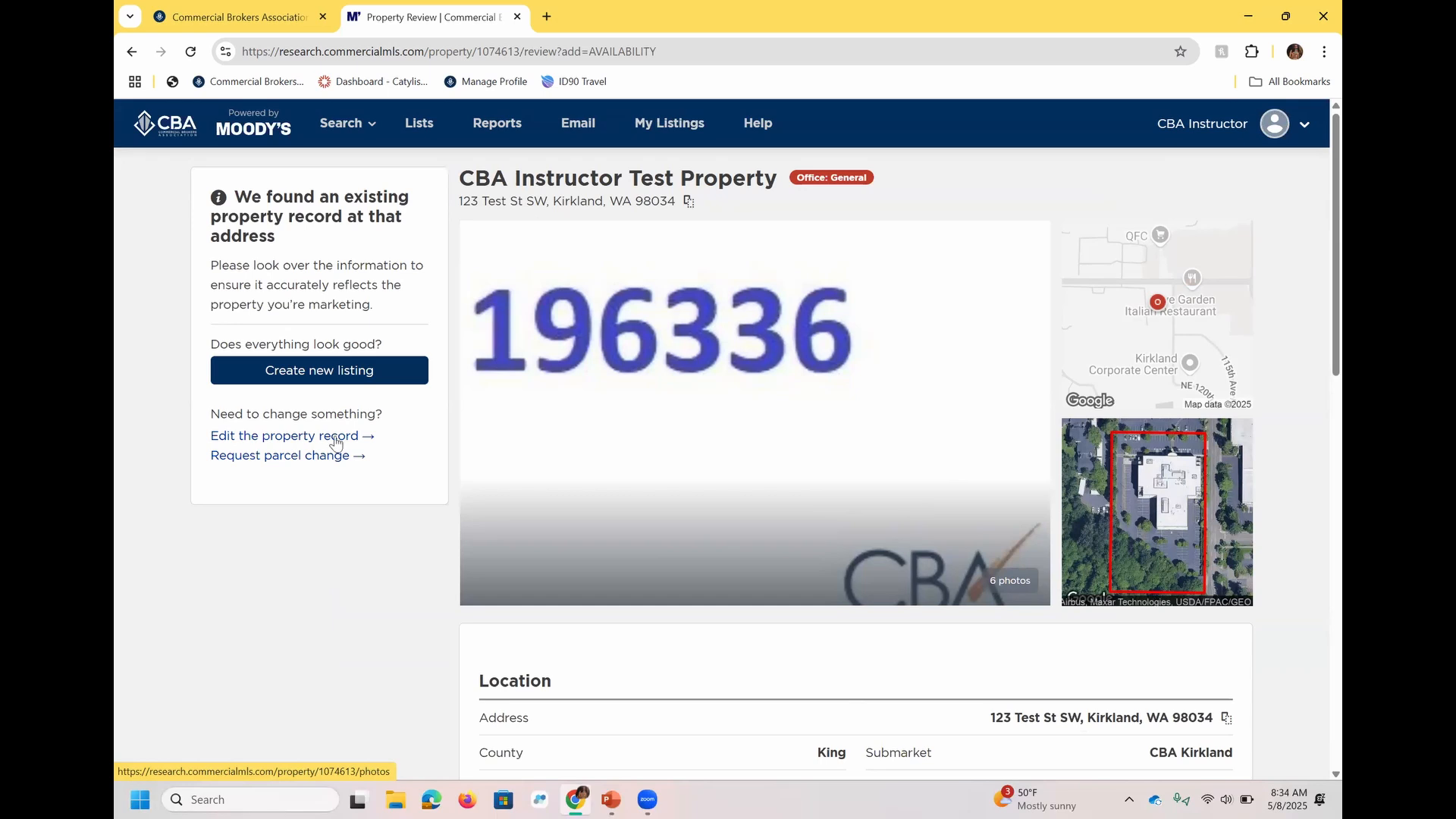
click(347, 372)
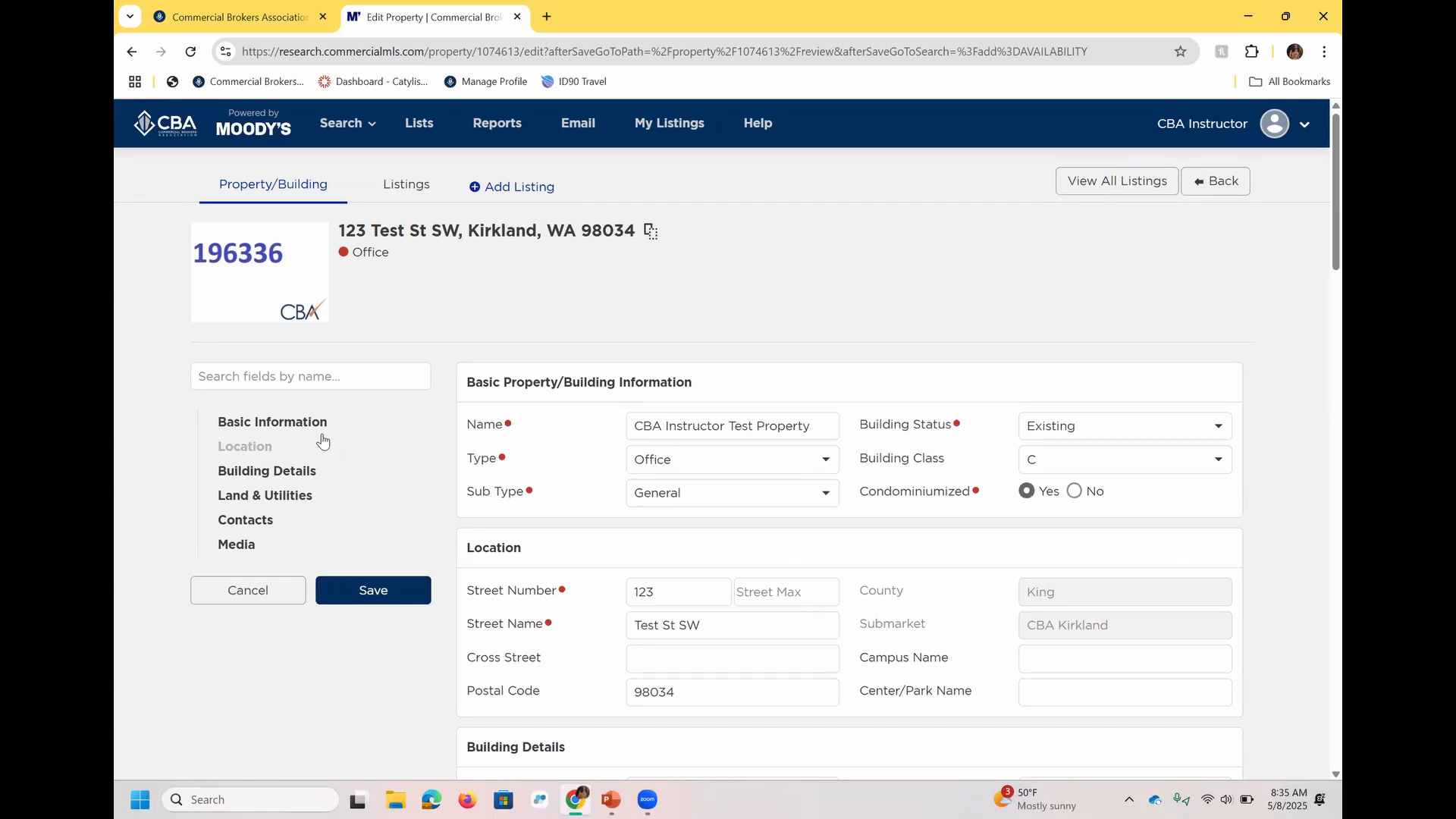
click(1198, 187)
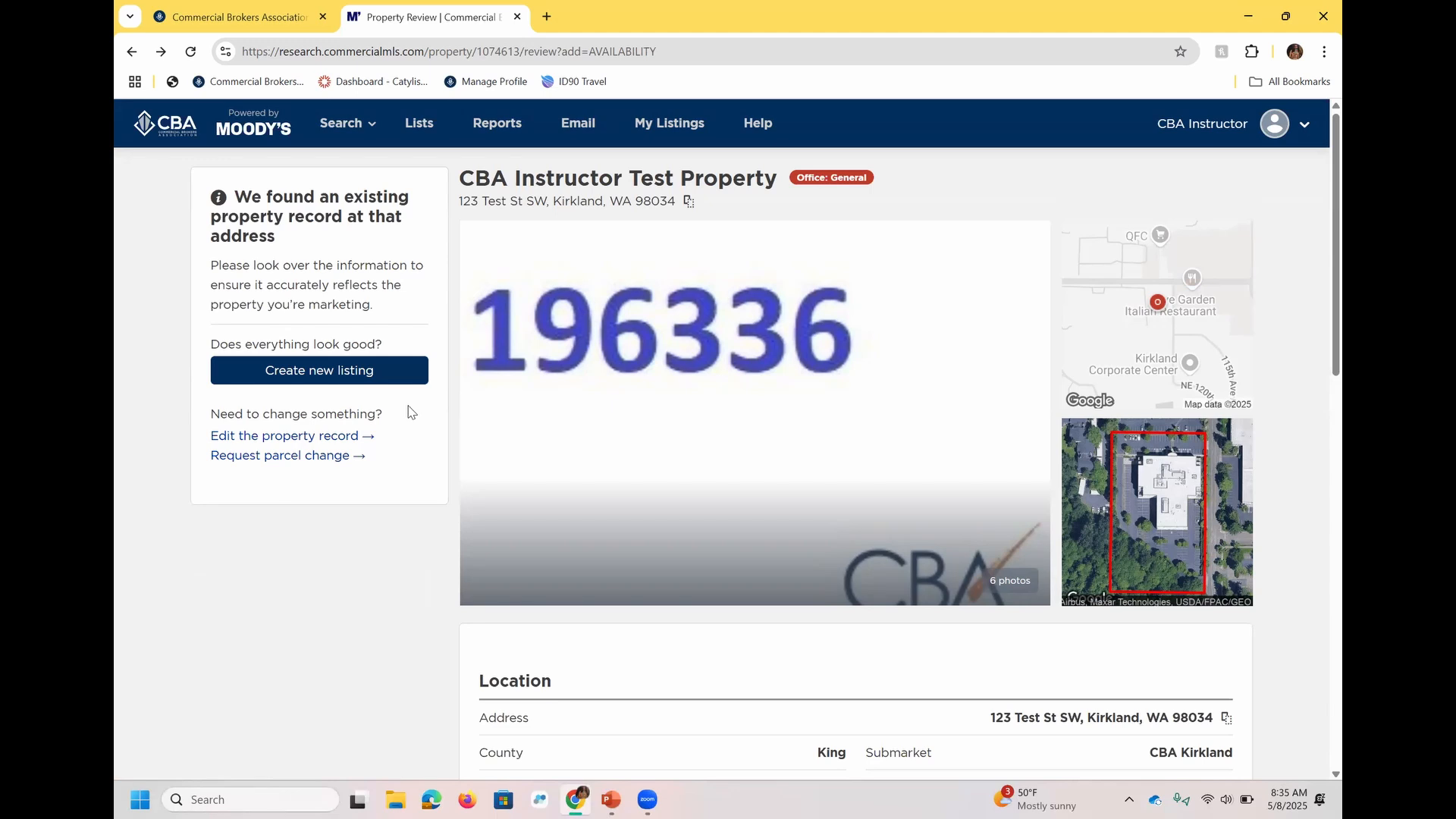
click(375, 370)
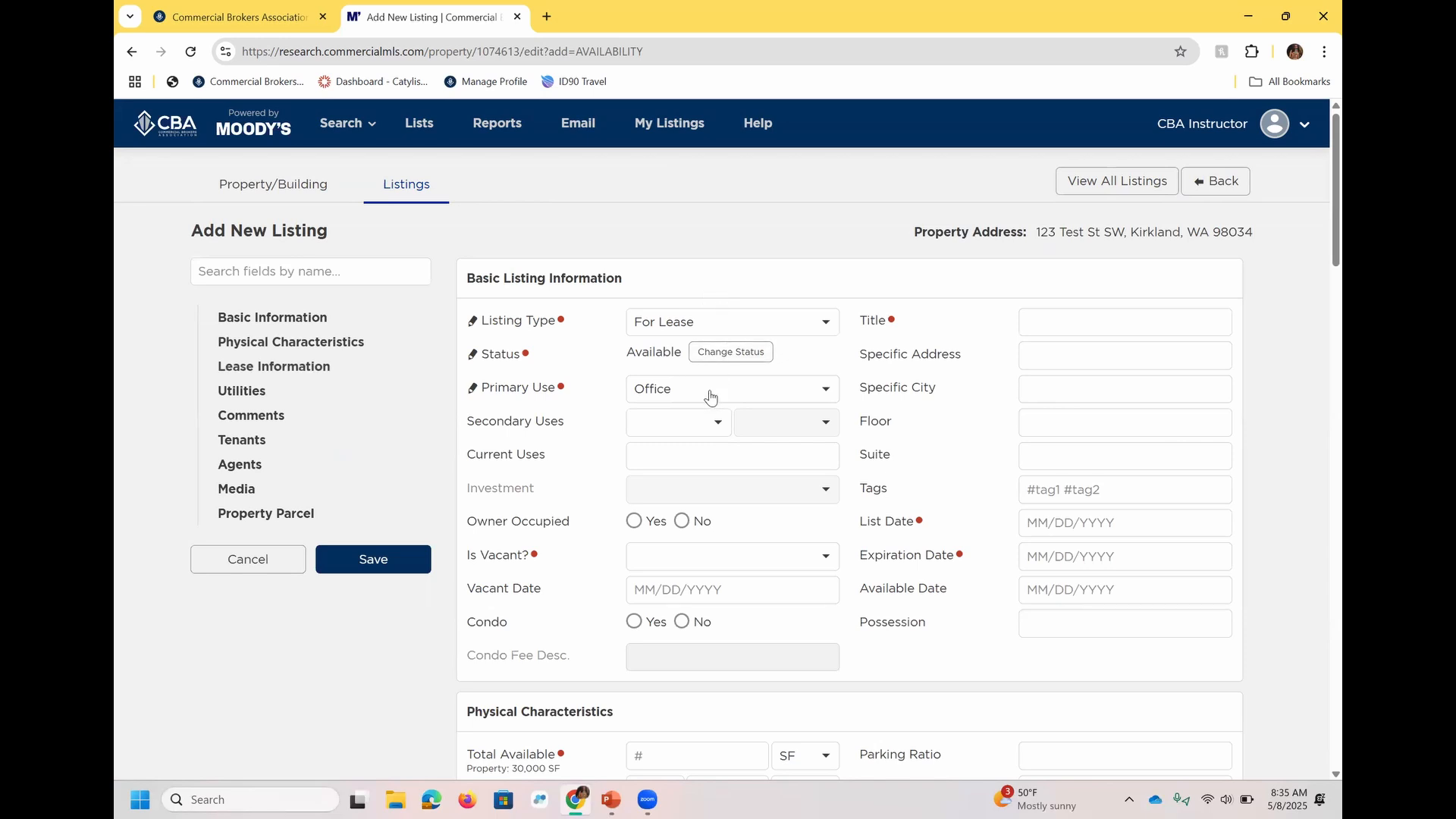
Examine the new listing's listing type and primary use options and the guidance for its title and expiration date.
click(790, 325)
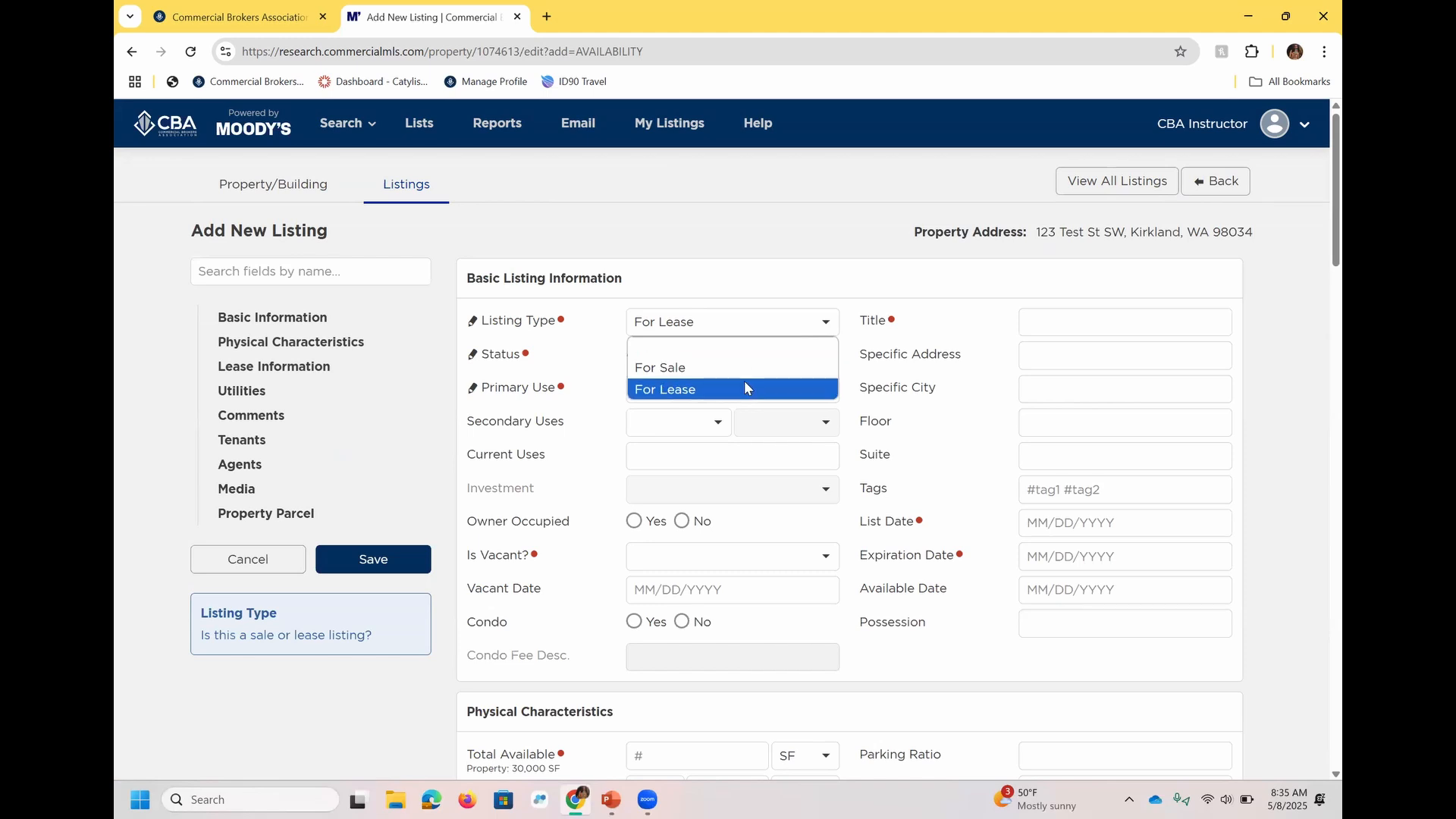
click(881, 297)
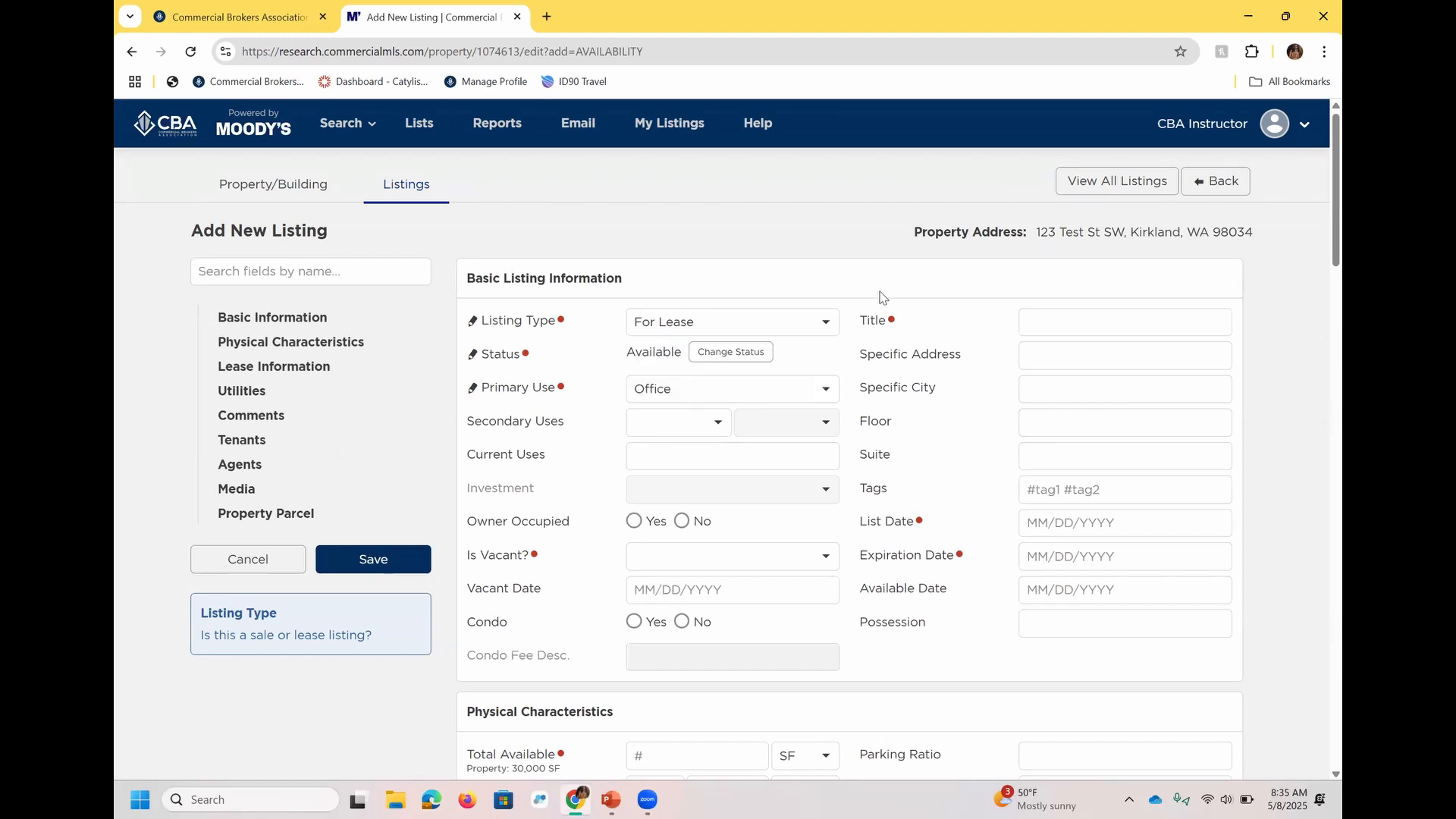
click(1061, 320)
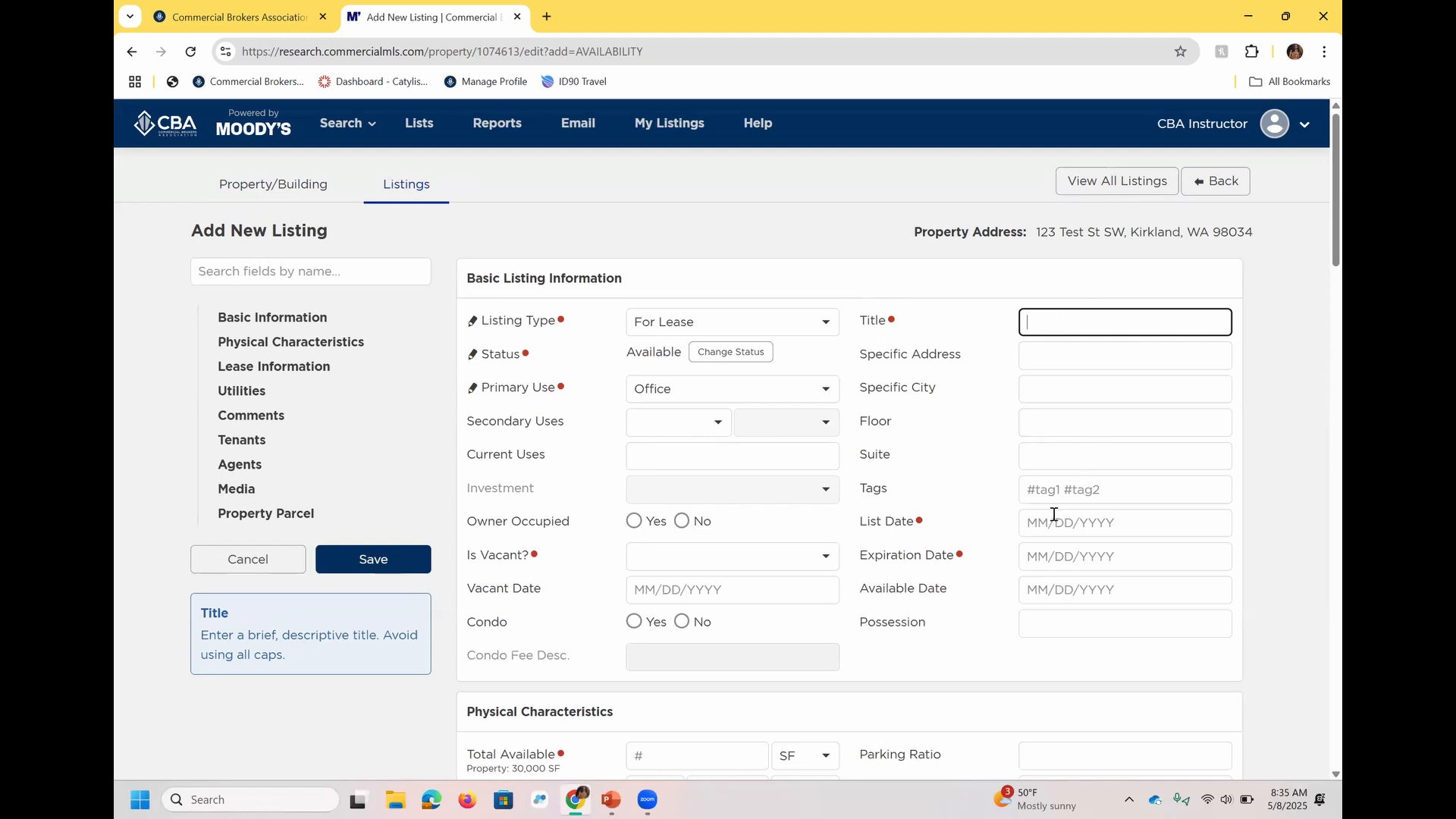
click(1046, 551)
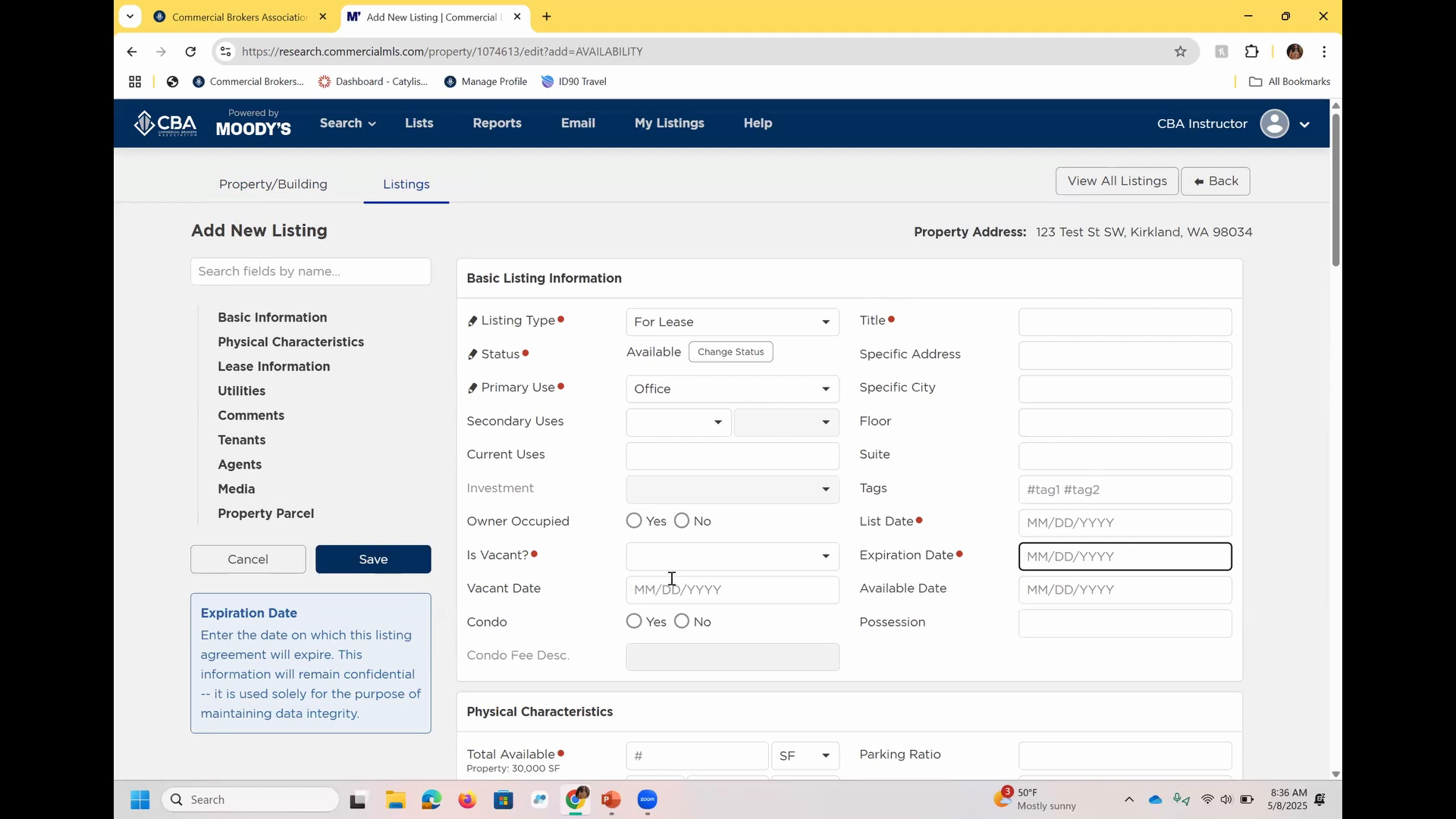
click(675, 392)
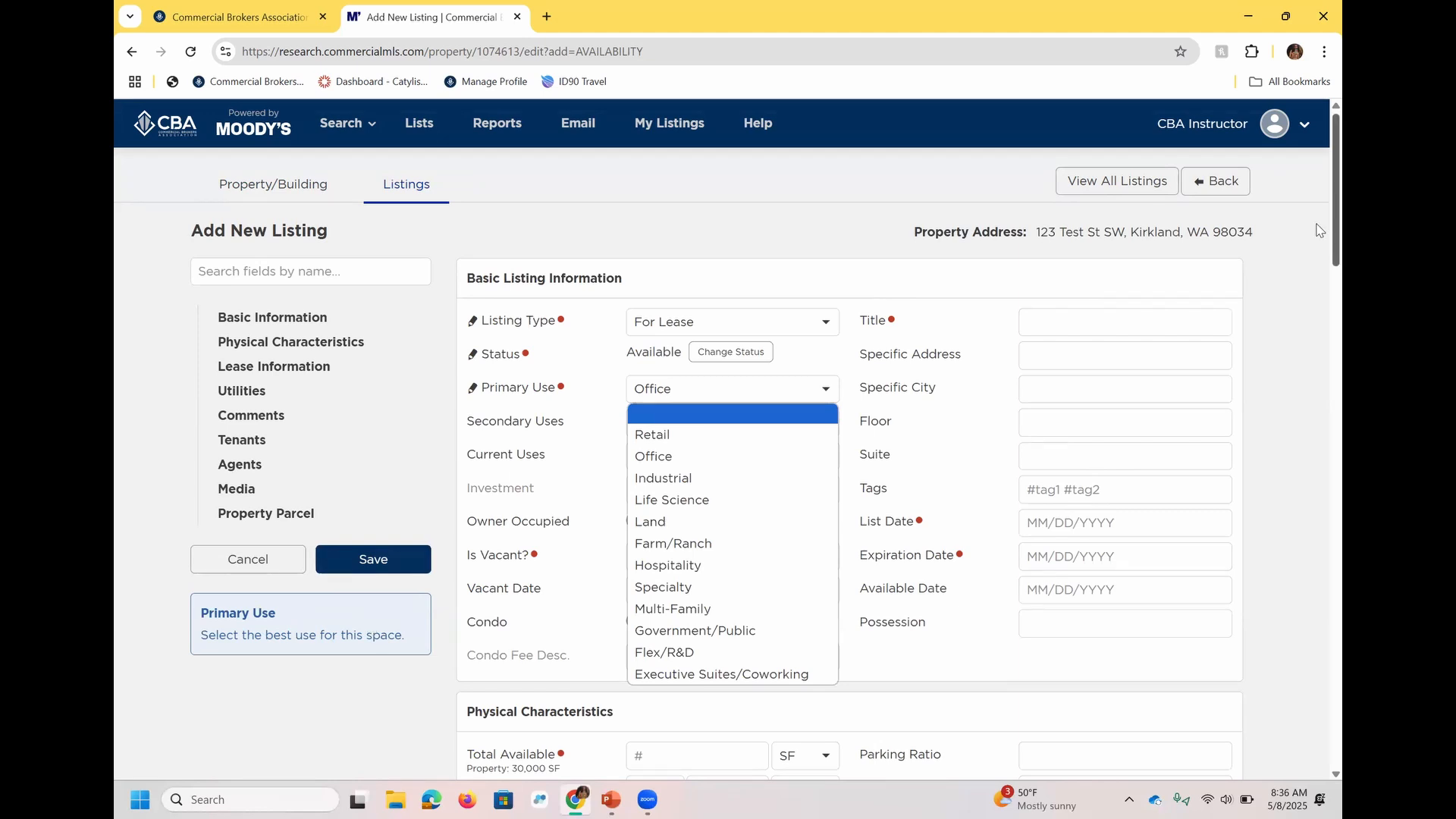
Check the commission description guidance and asking rent units in the lease information, and mark the asking rent as Negotiable.
scroll(1317, 227, down, 5)
scroll(1316, 336, down, 5)
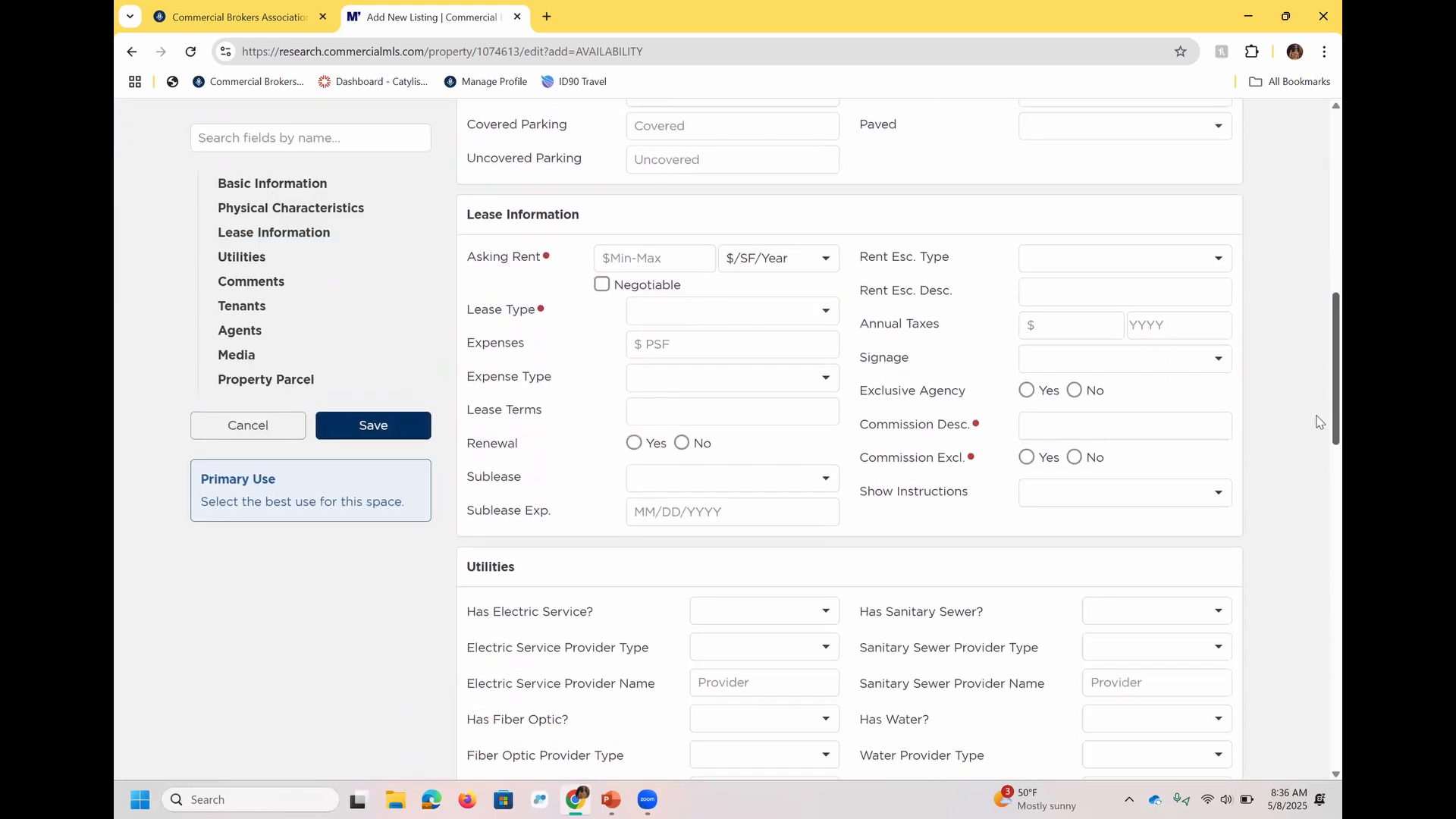
click(1098, 422)
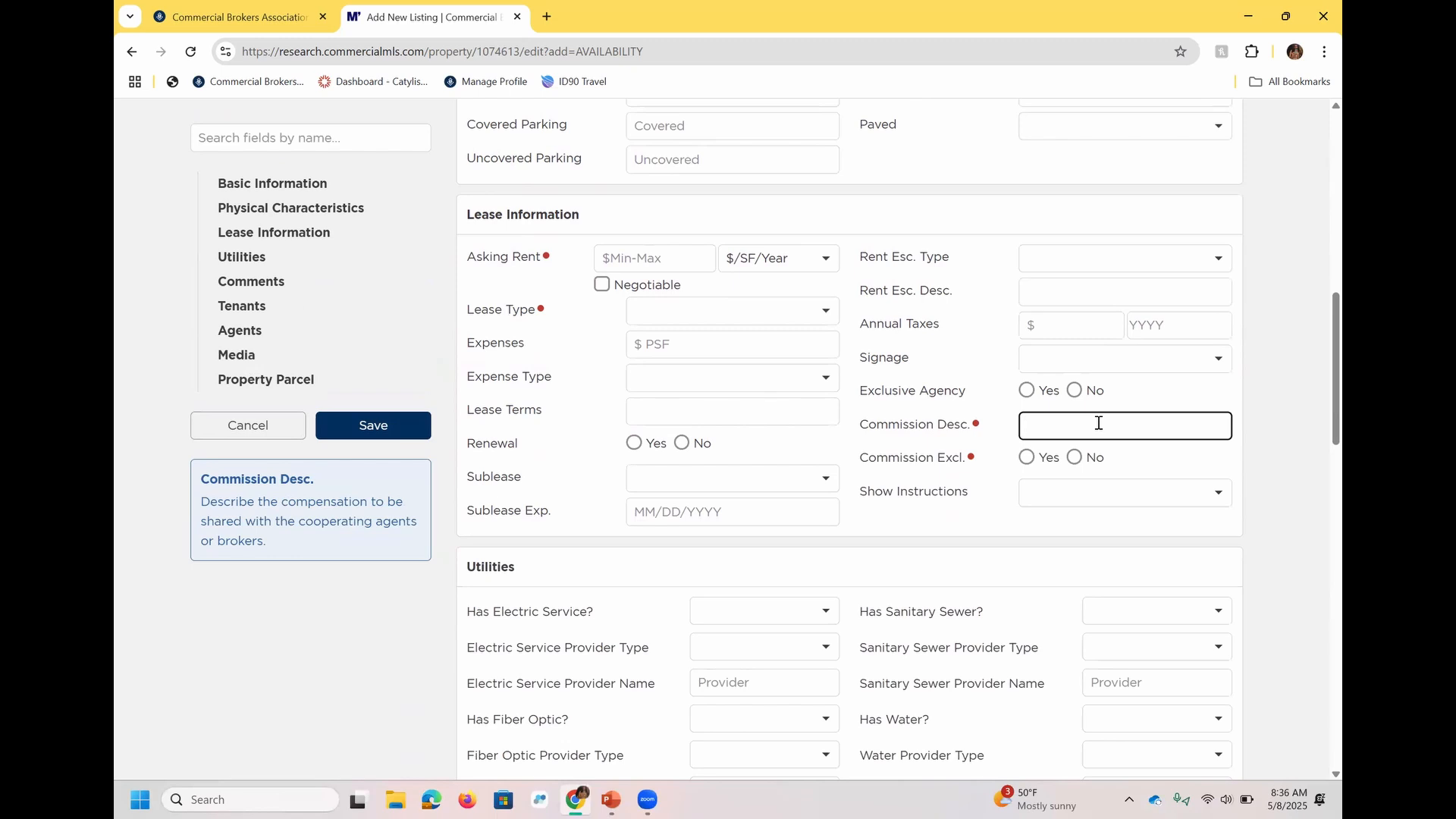
click(766, 256)
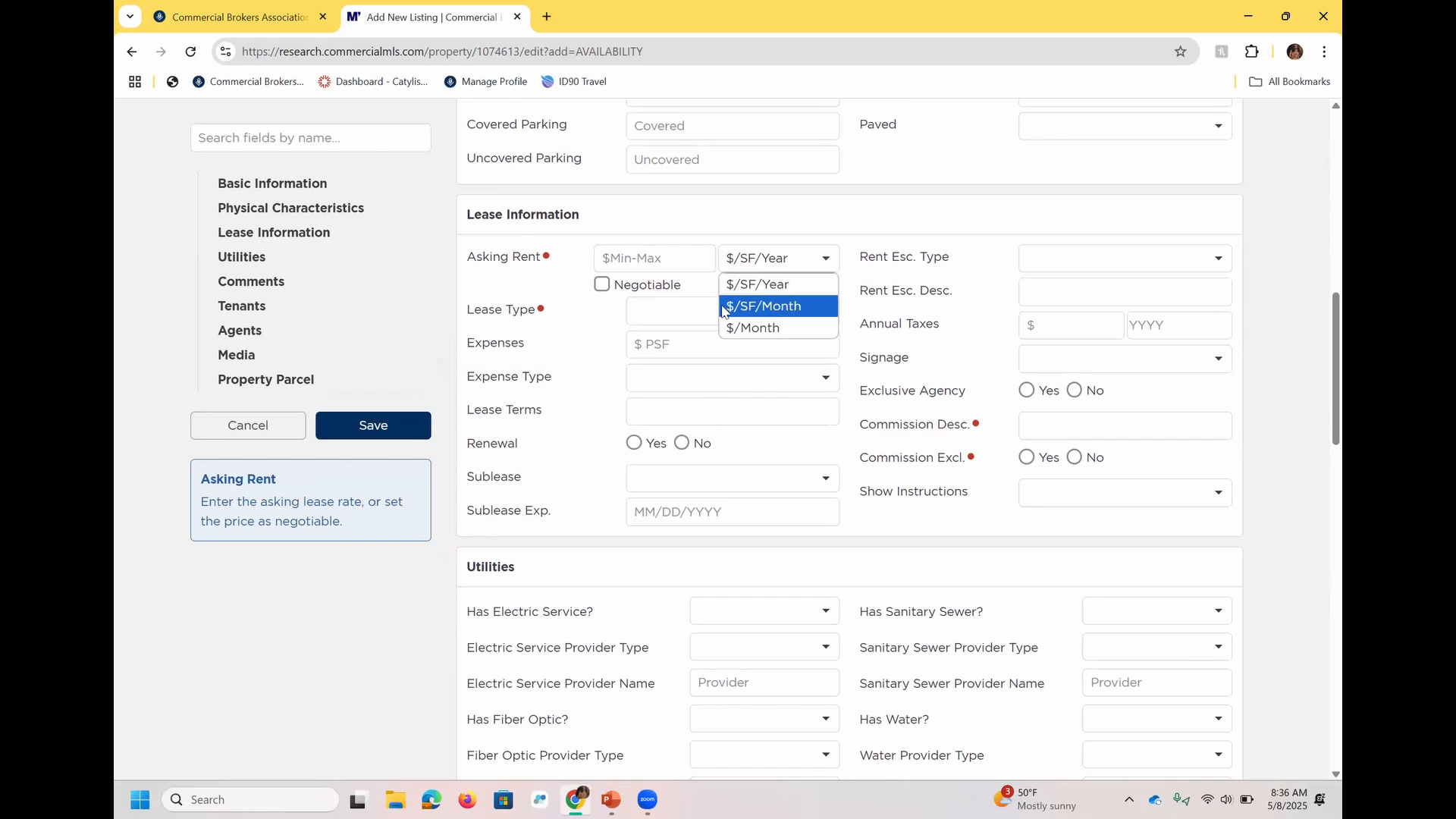
click(614, 288)
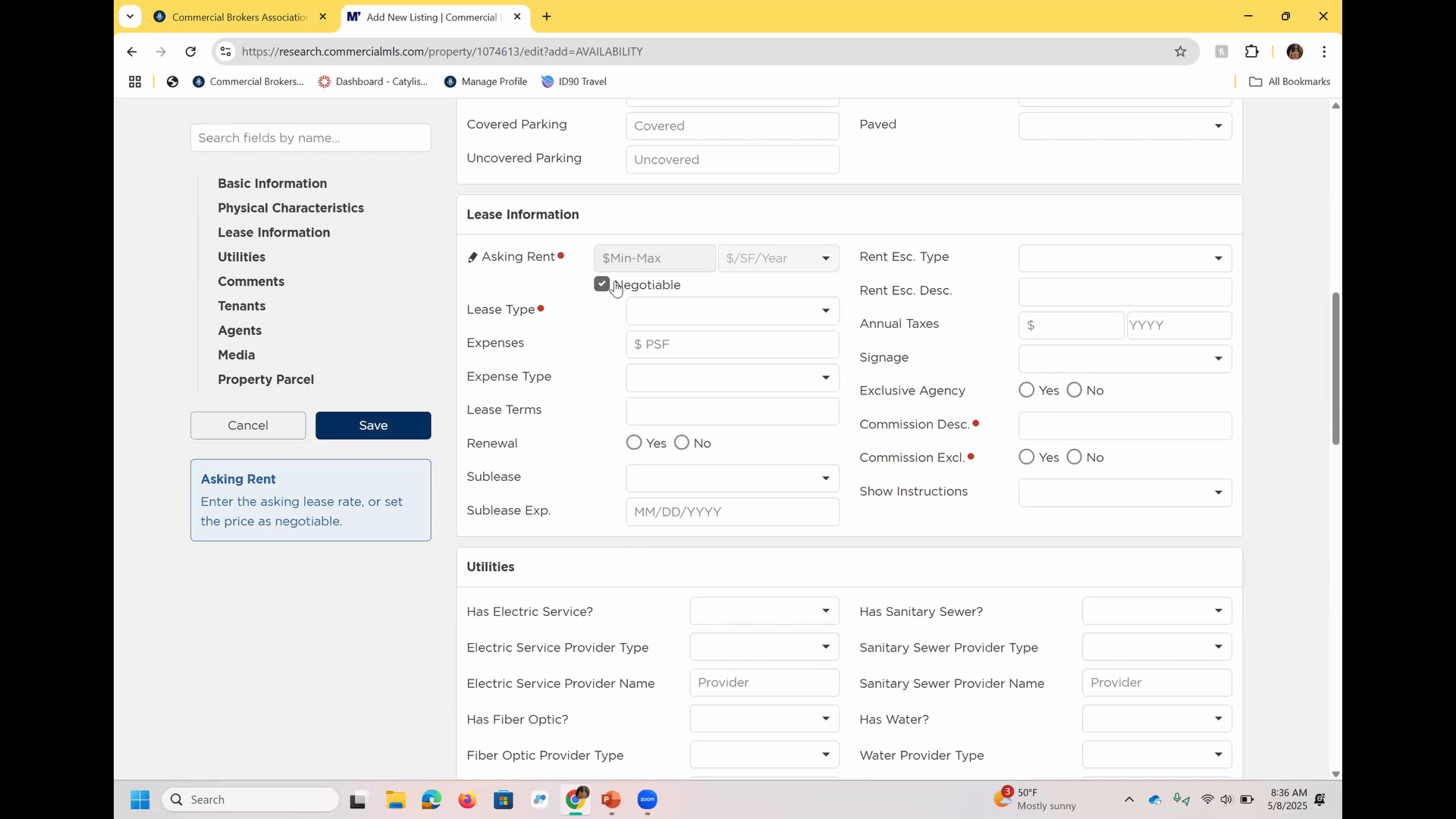
Add CBA Guest Instructor as the listing's secondary agent.
scroll(1316, 485, down, 5)
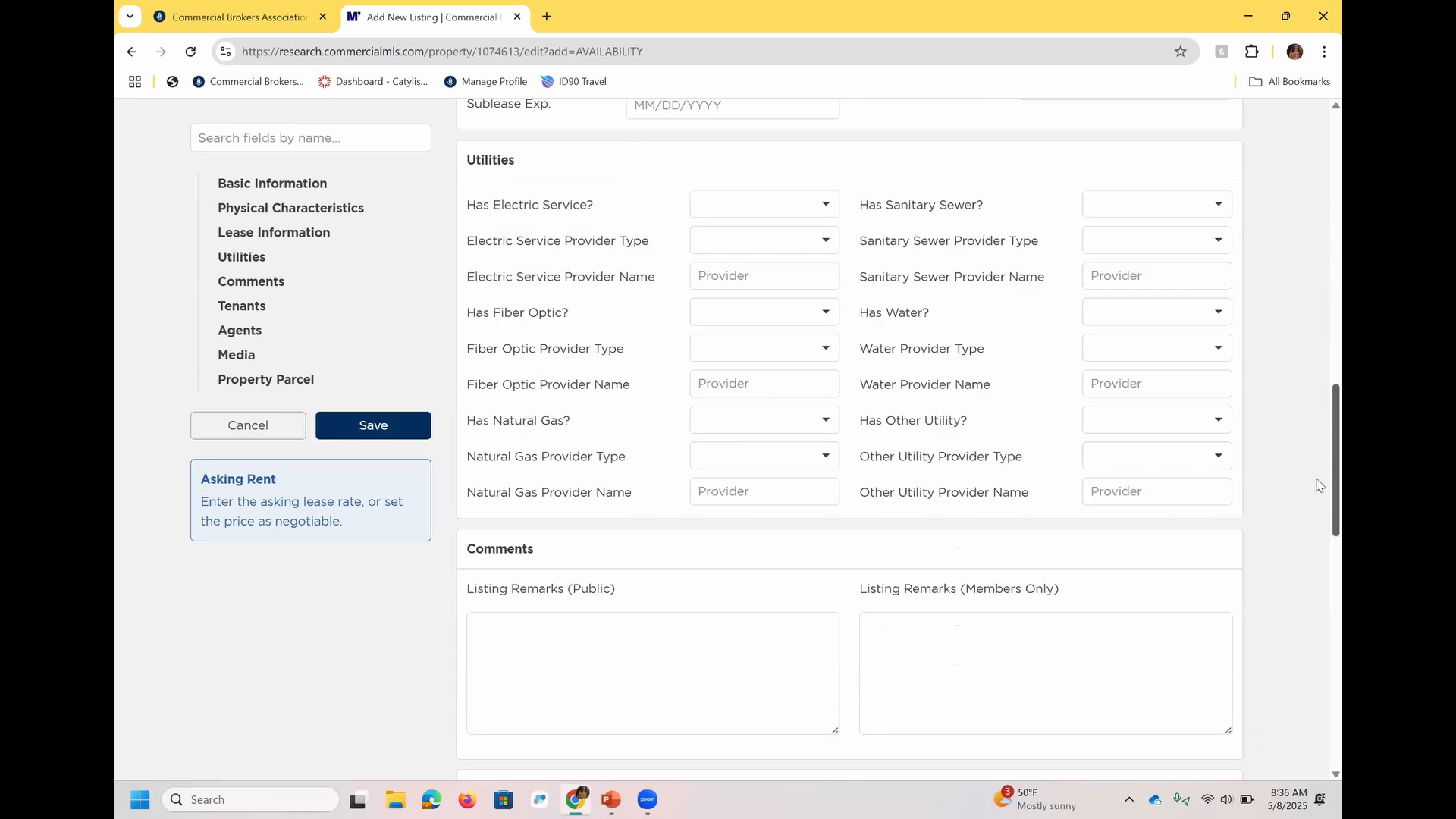
scroll(1316, 485, down, 3)
scroll(1316, 545, down, 4)
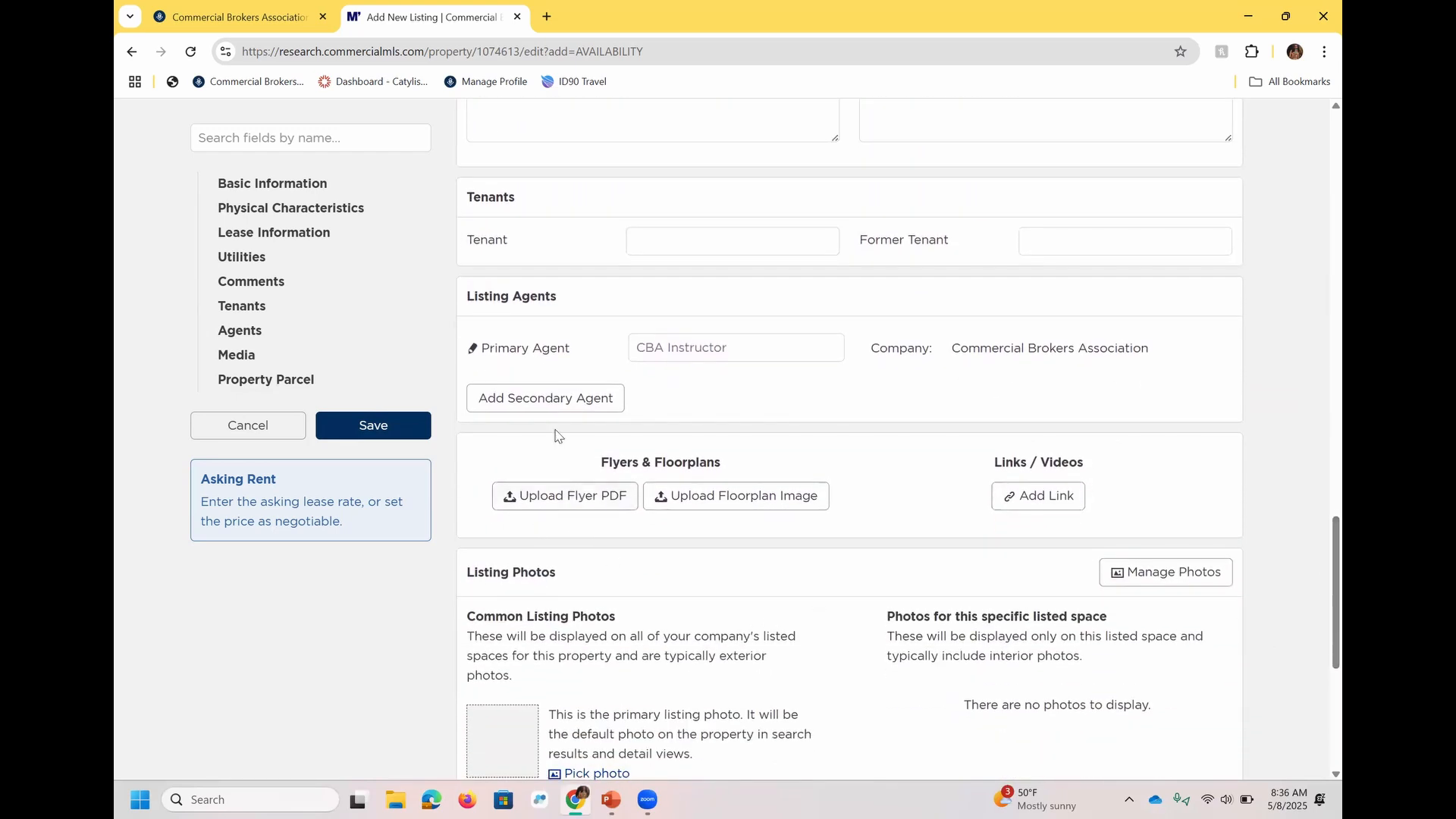
click(569, 401)
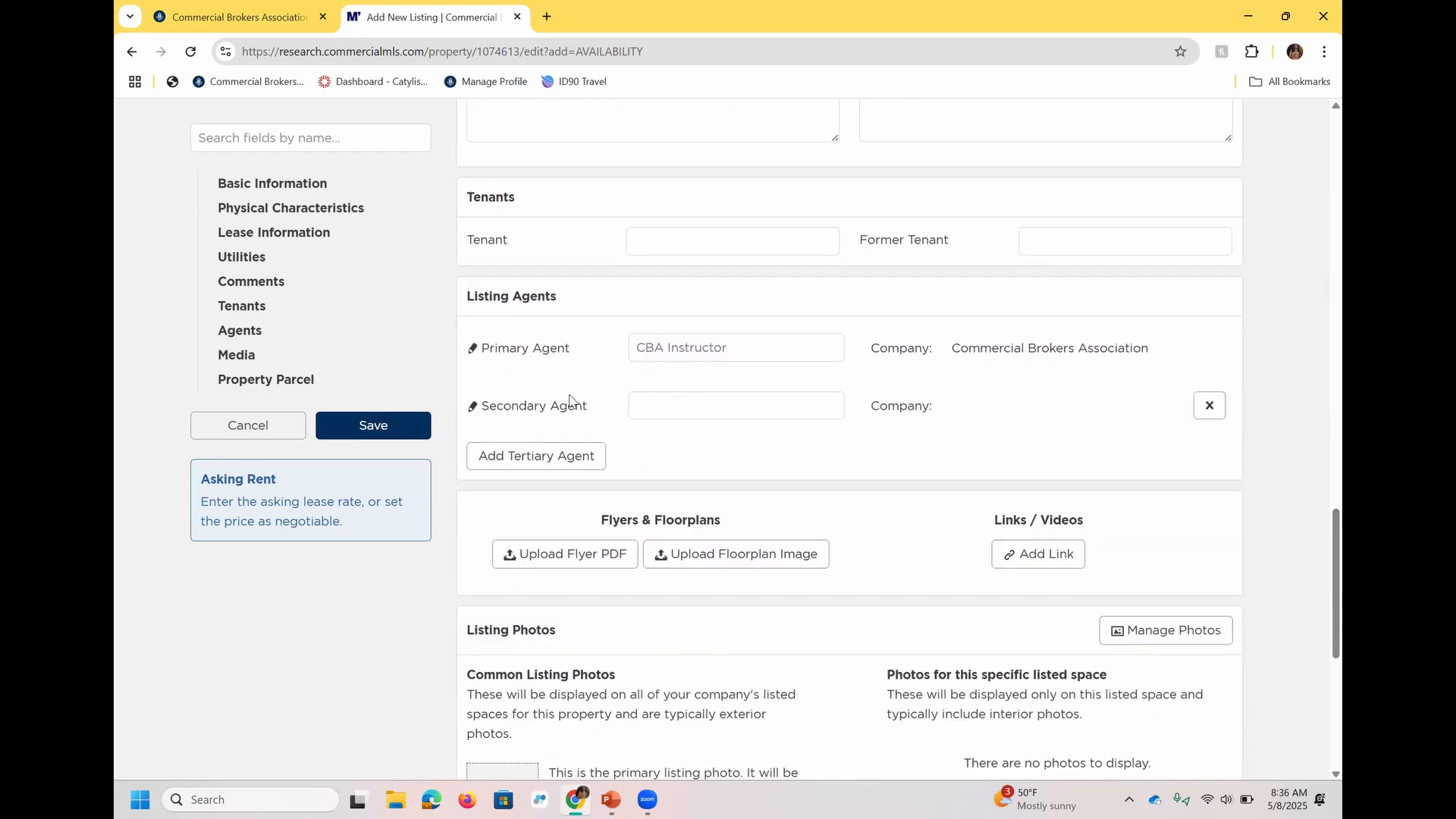
click(684, 407)
text(c)
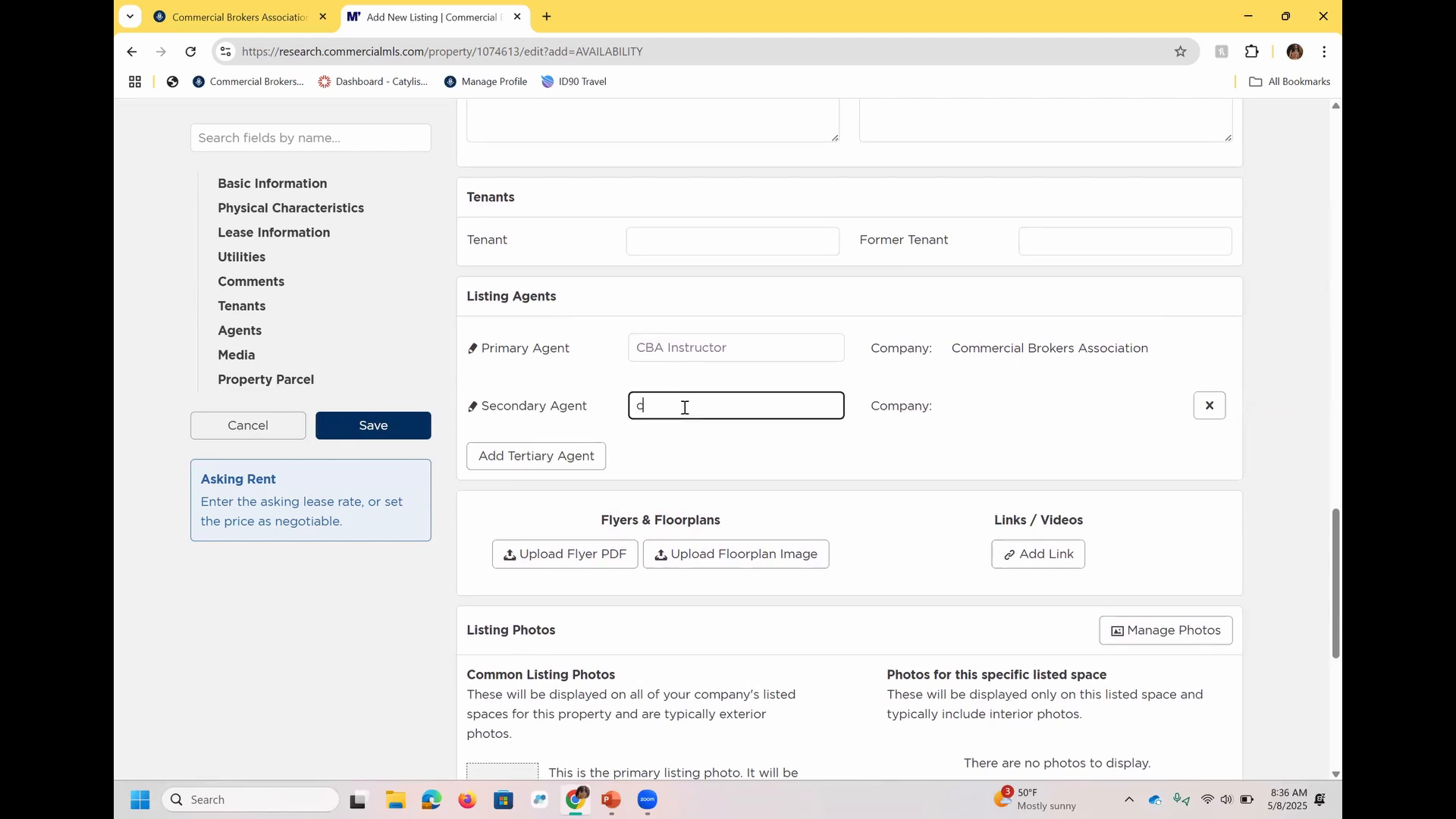
text(ba in)
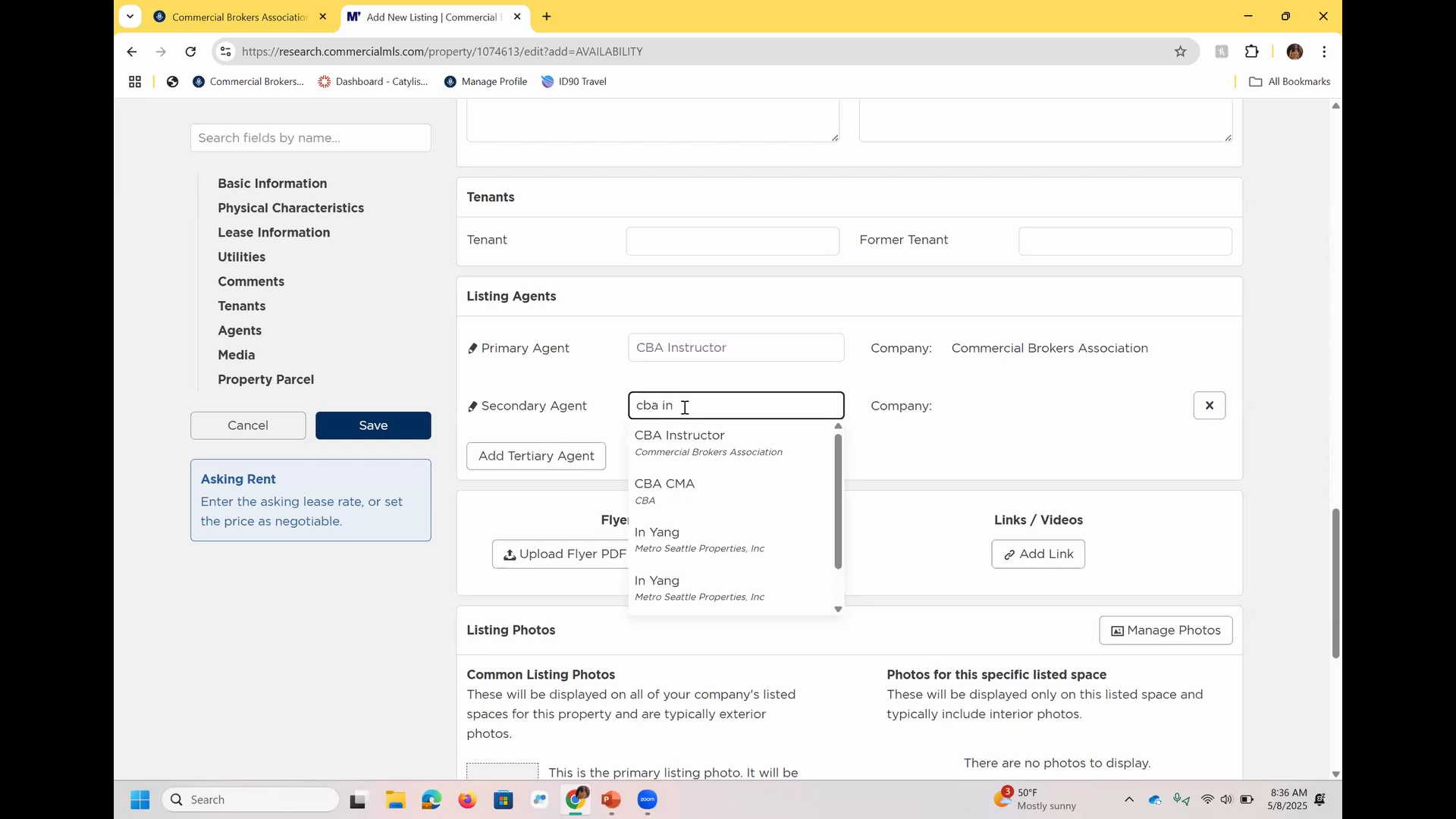
text(structor)
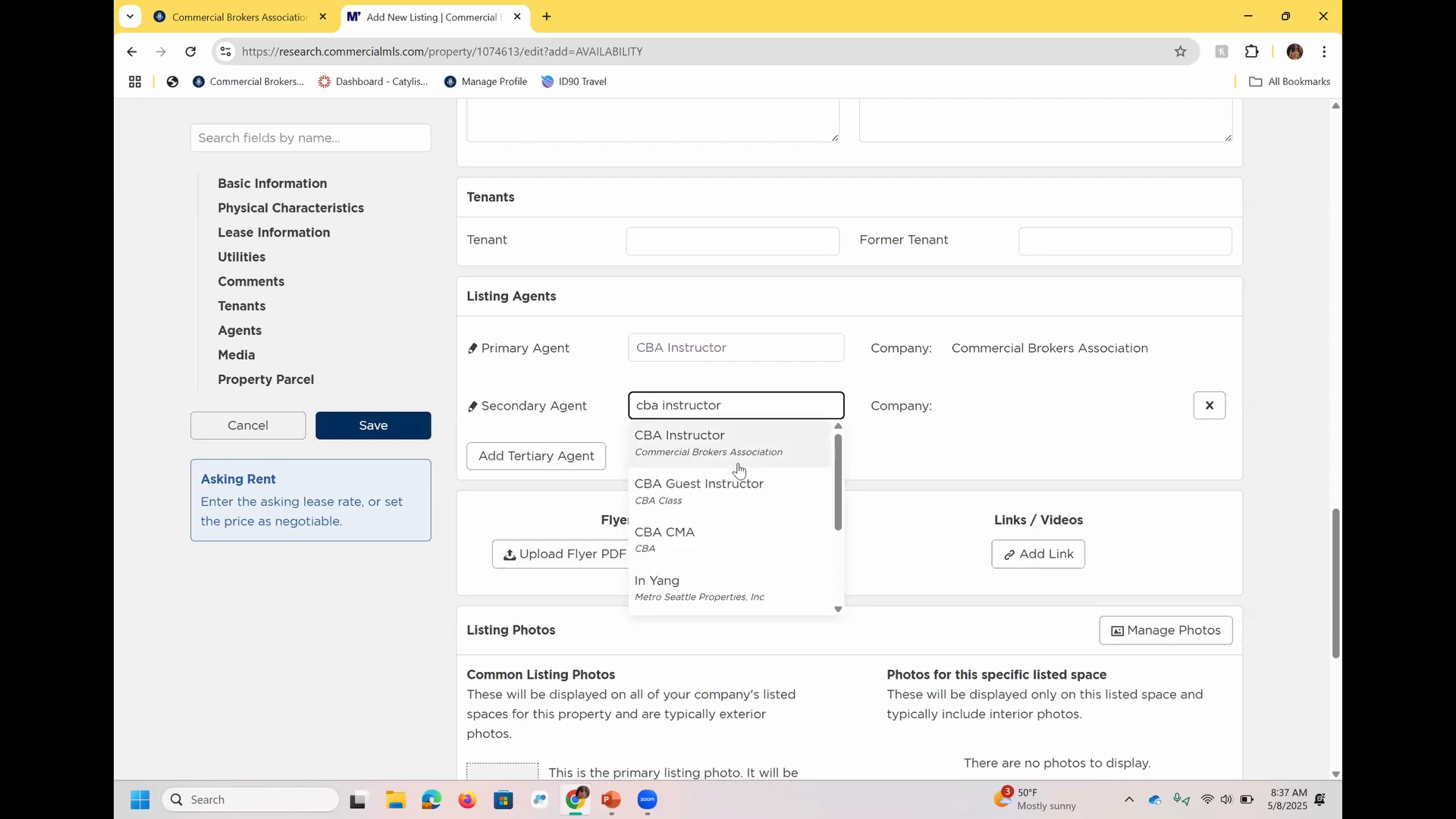
click(739, 482)
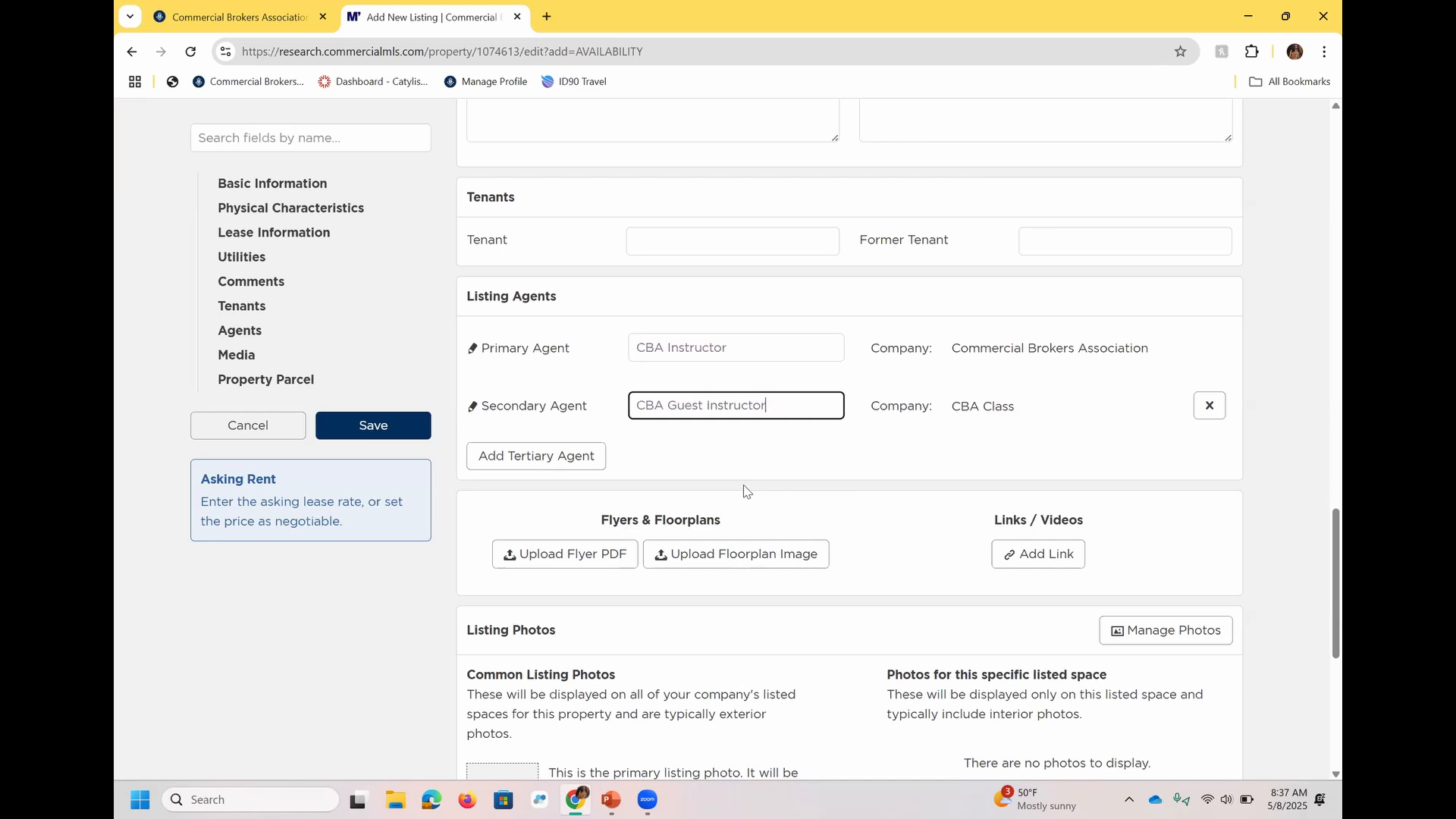
Examine the flyer, listing photo and property parcel sections of the new listing.
scroll(1320, 652, down, 2)
scroll(1320, 671, down, 1)
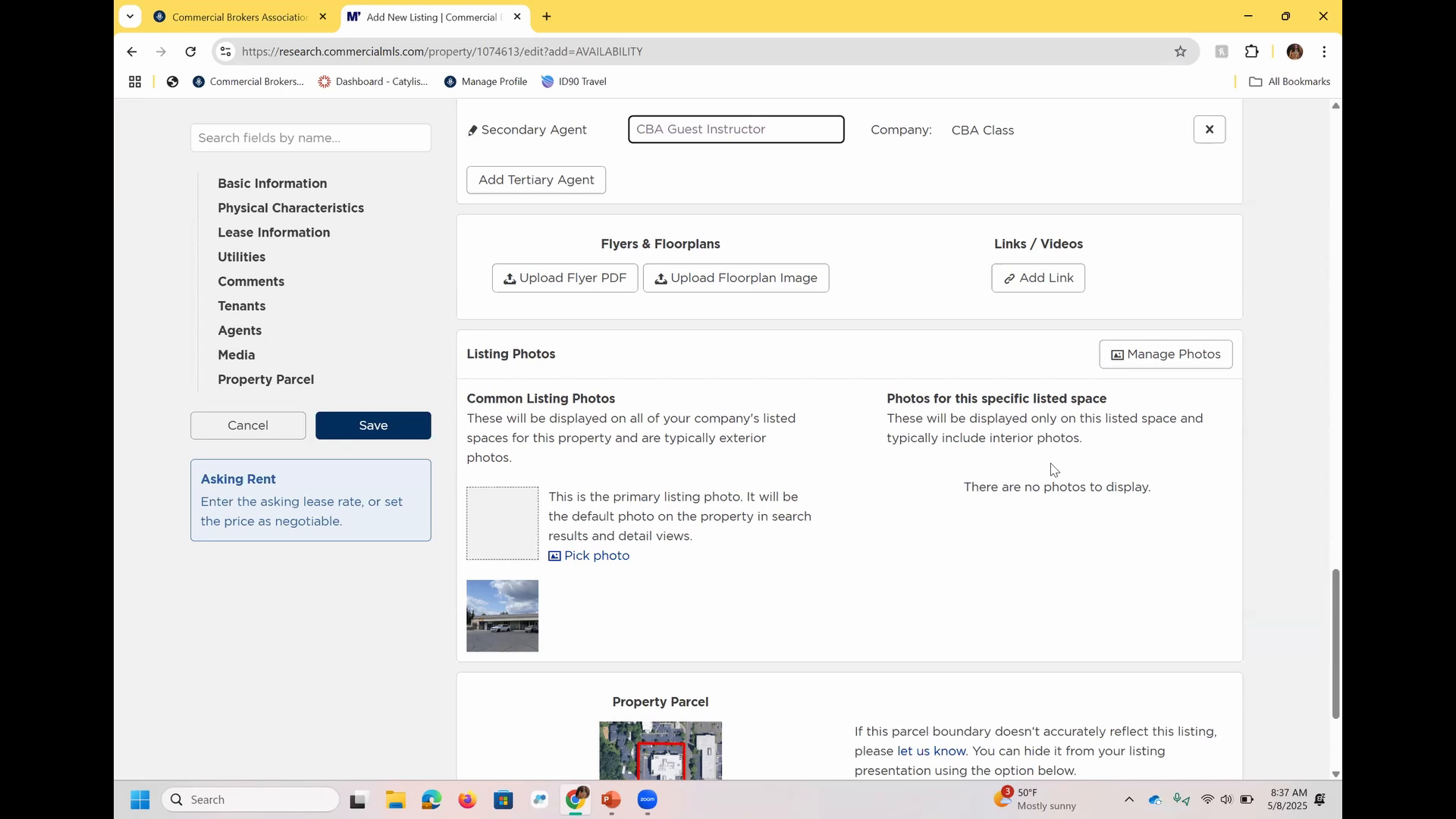
Try to save the new lease listing and check which required fields are flagged.
scroll(799, 514, up, 8)
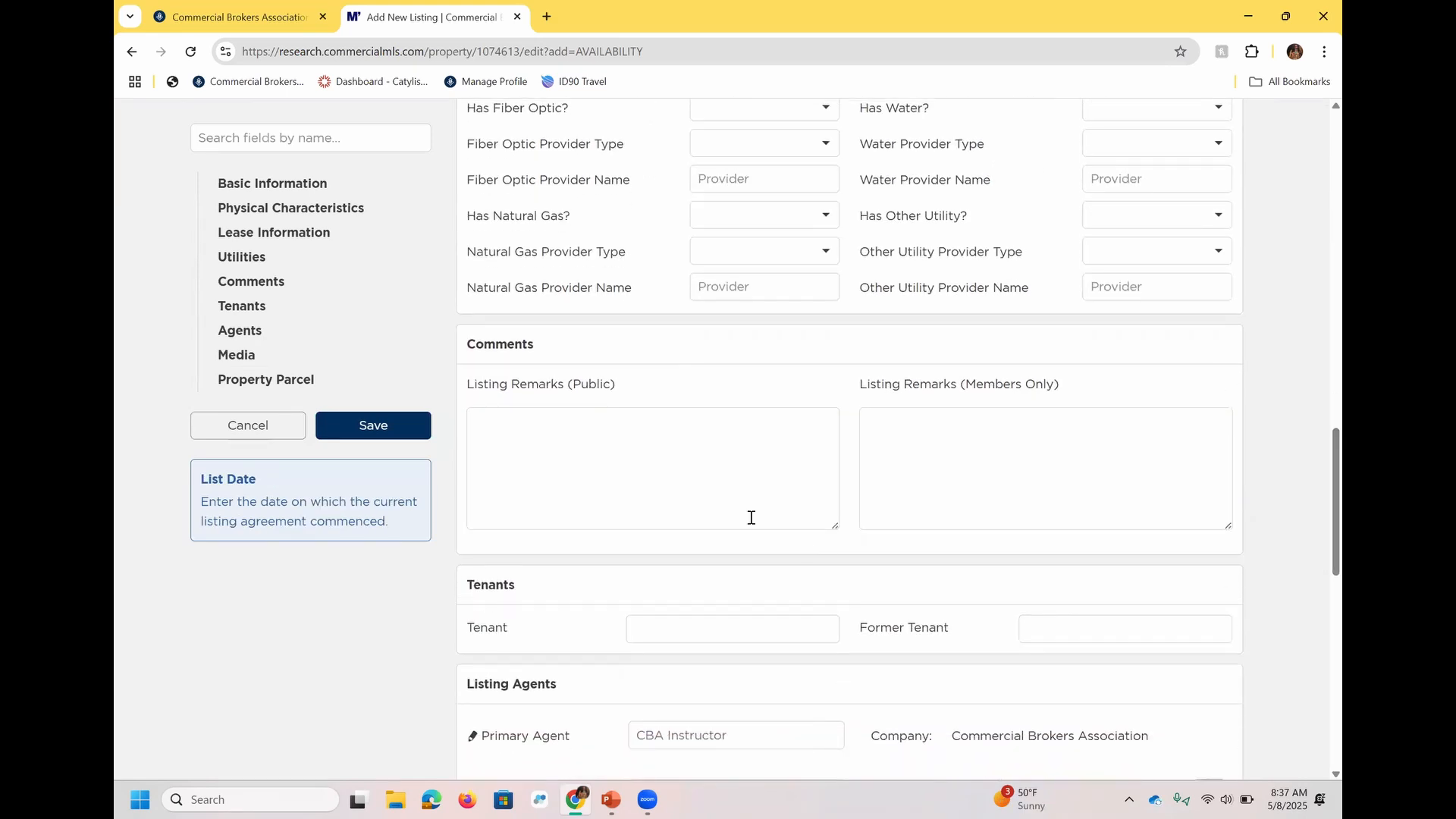
click(371, 425)
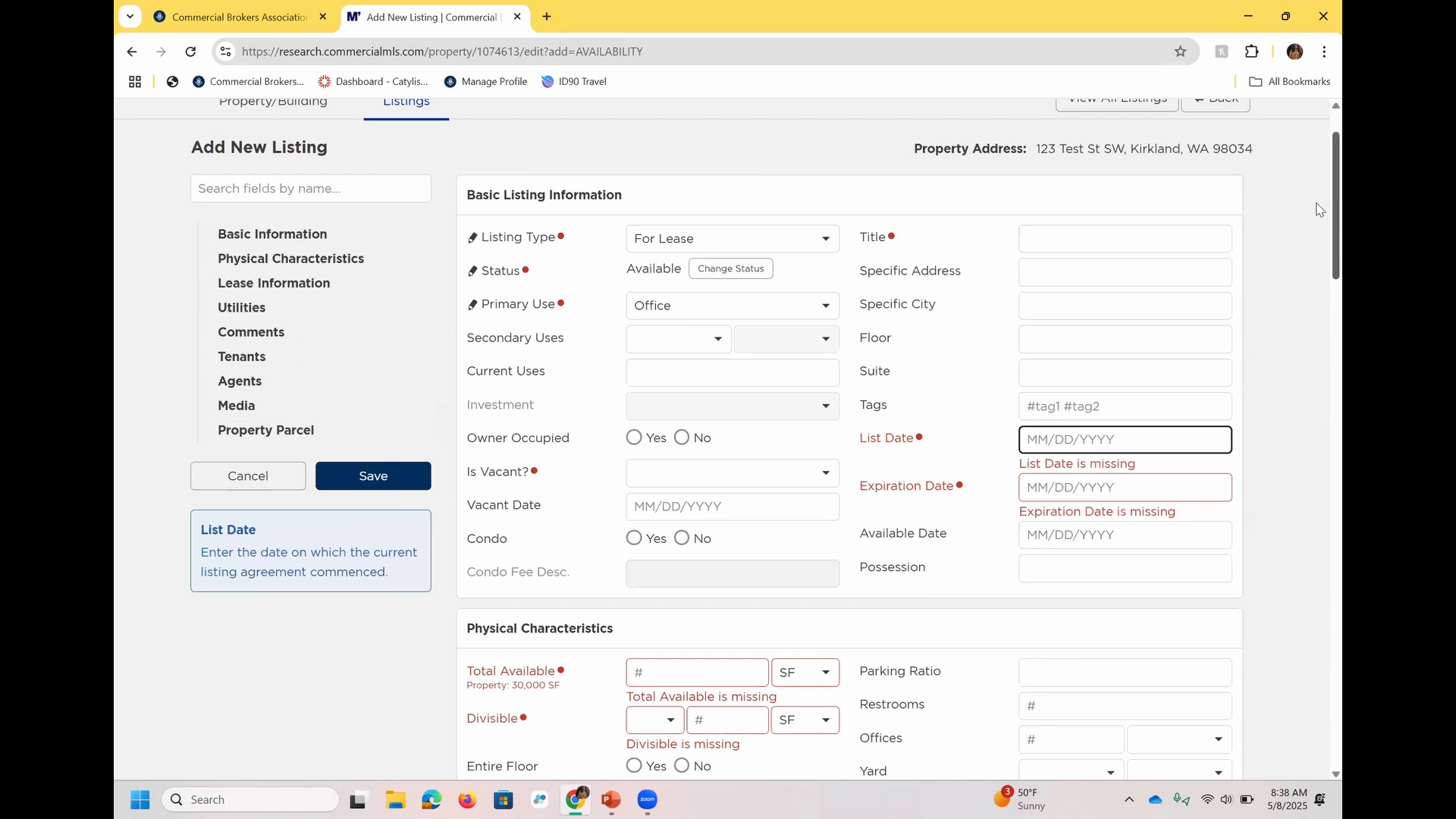
scroll(1316, 175, up, 2)
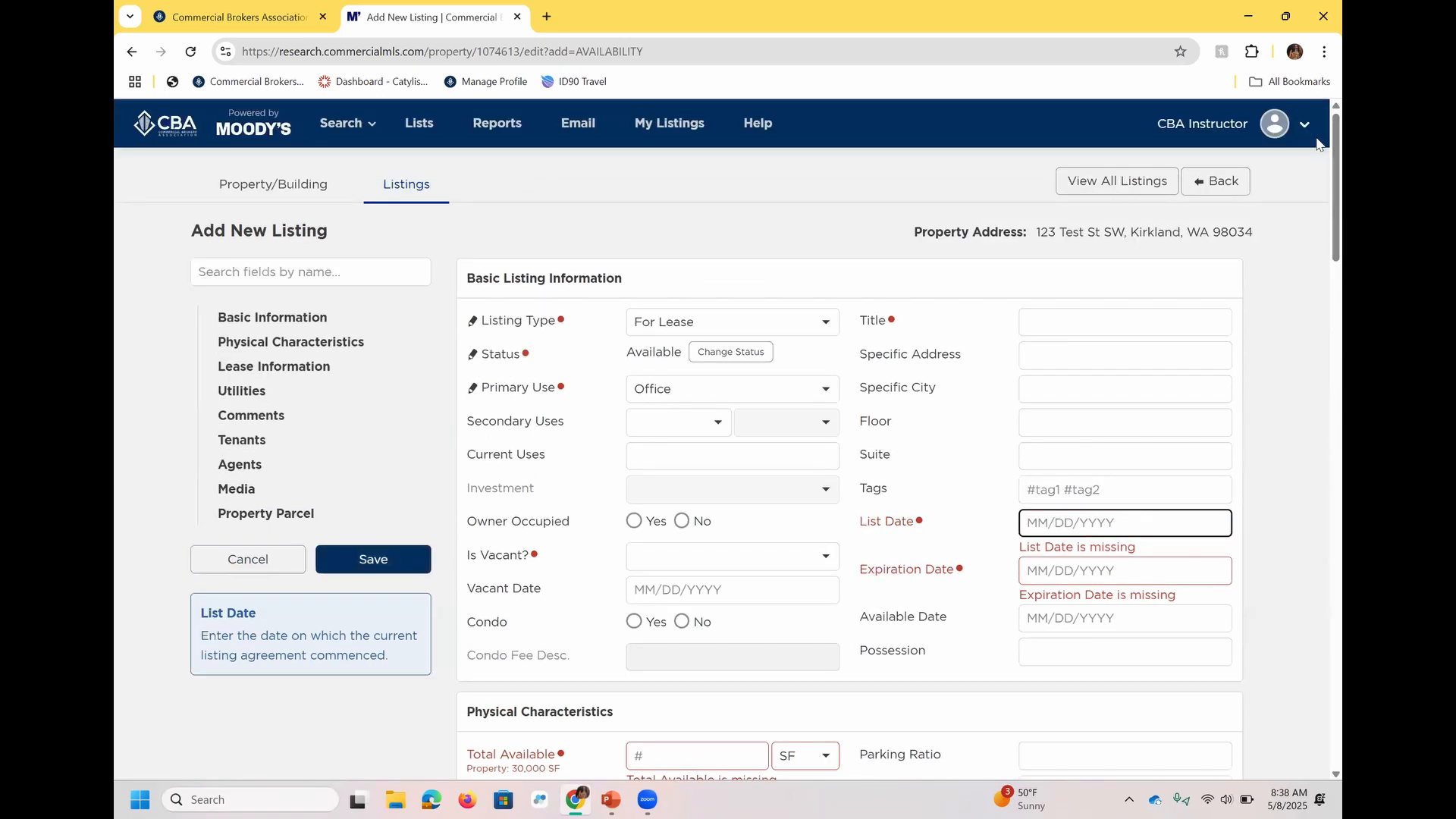
Open My Listings and exclude the Leased, Sold and Withdrawn statuses so only active listings are included.
click(678, 123)
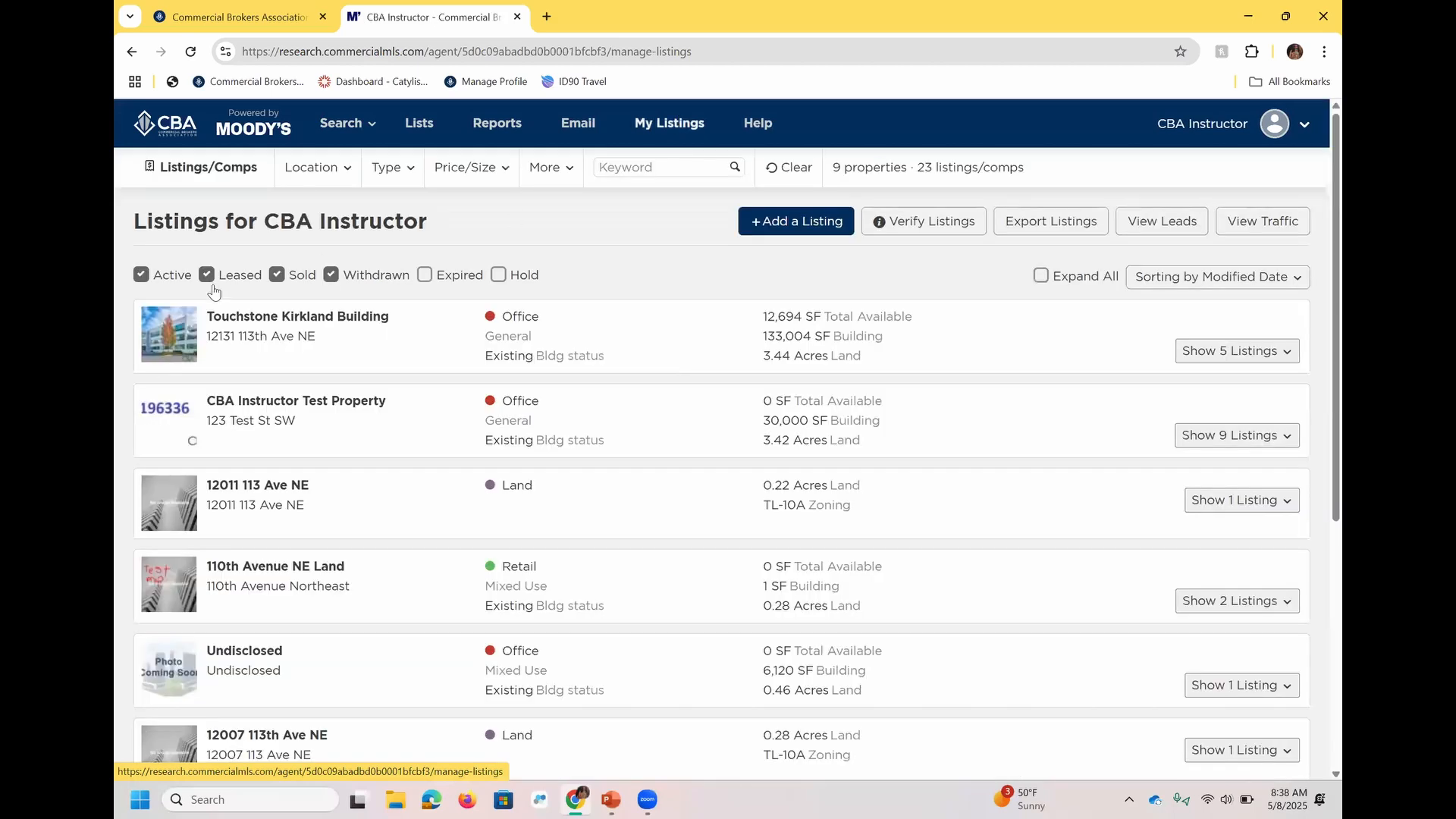
click(207, 275)
click(277, 274)
click(331, 274)
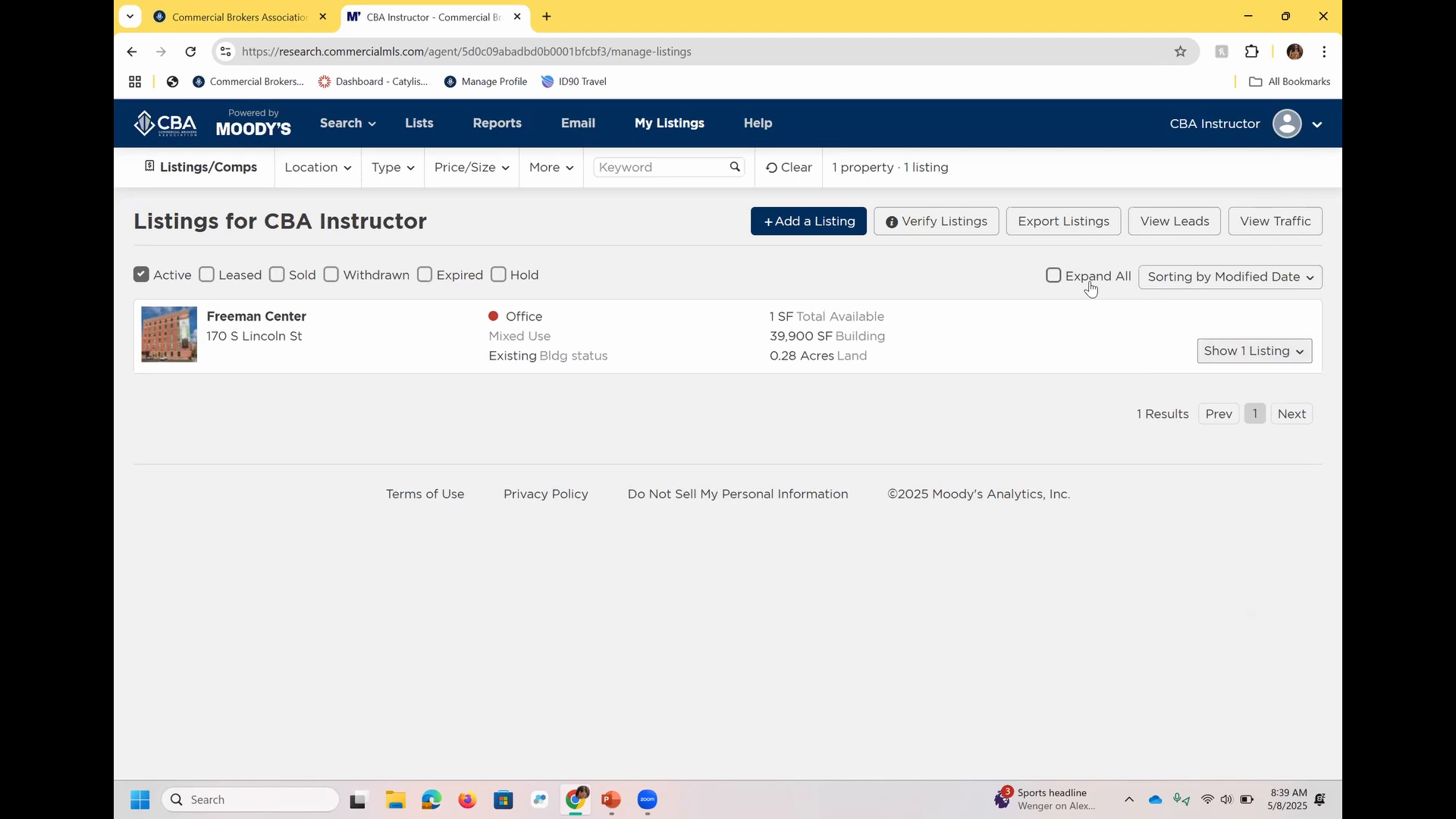
Open the Freeman Center office lease listing for editing and check its promotion options.
click(1214, 353)
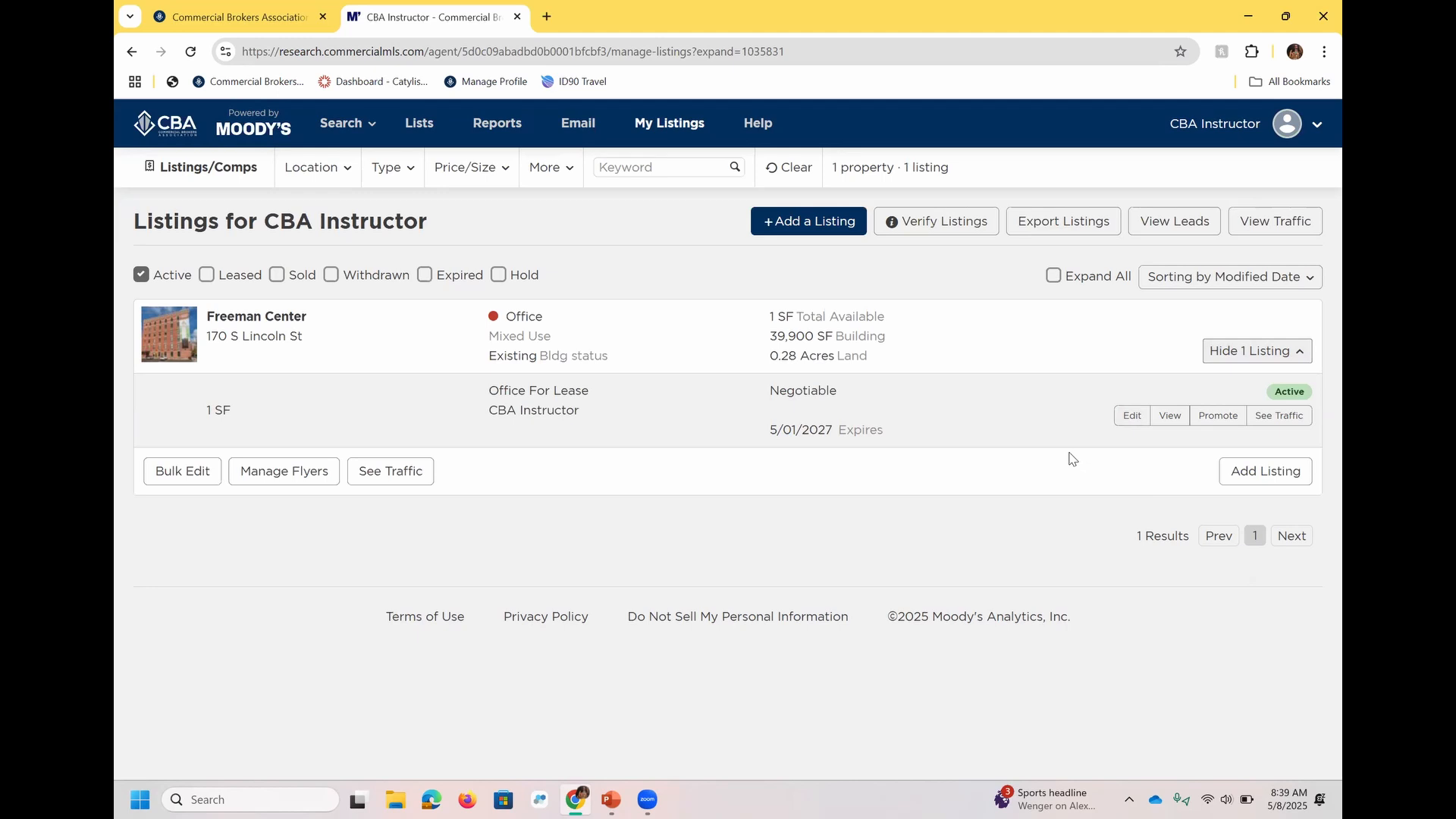
click(1139, 417)
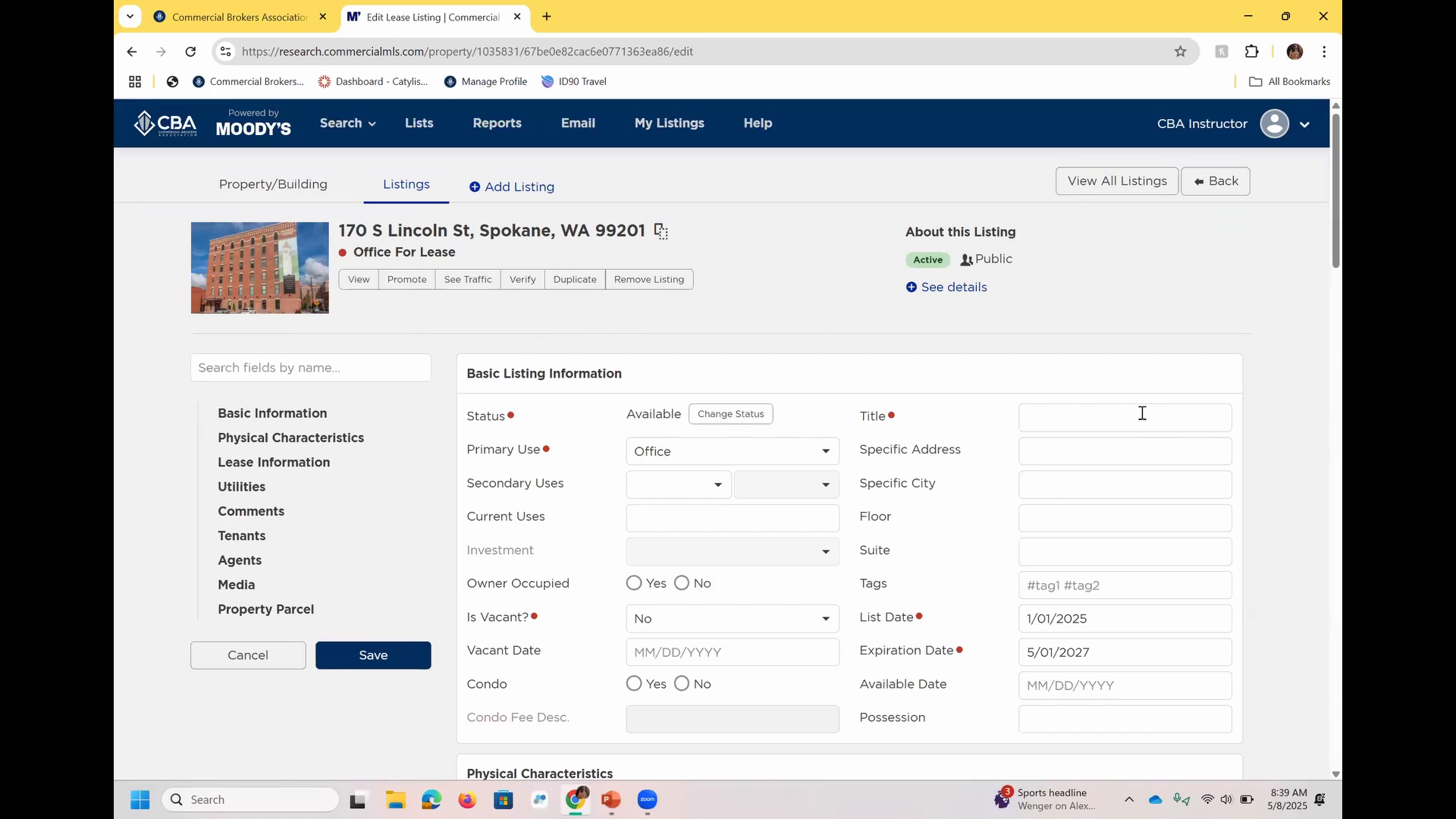
click(406, 284)
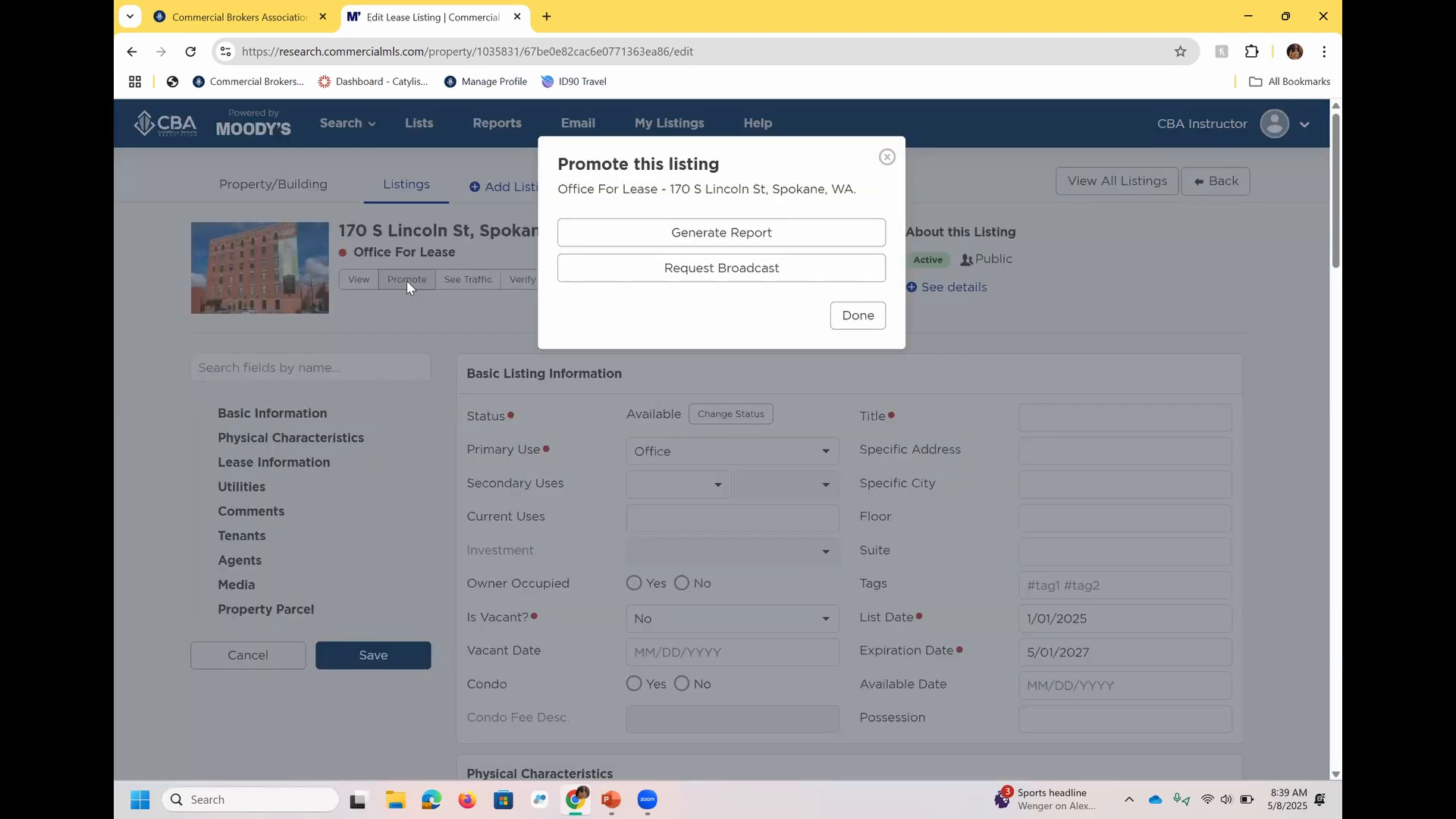
click(887, 159)
View the Freeman Center listing's traffic, and switch to the PowerPoint presentation.
click(448, 280)
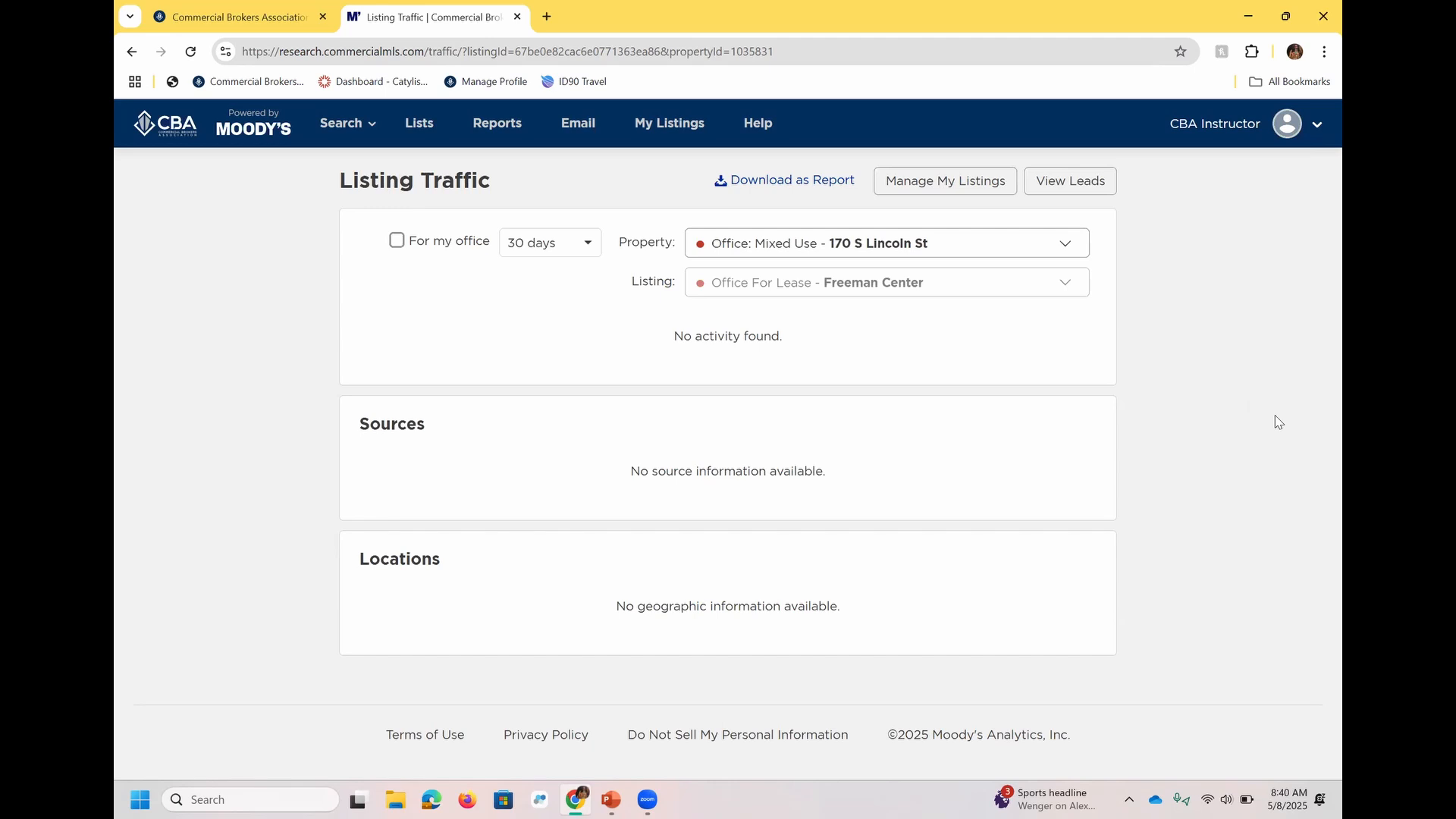
click(611, 799)
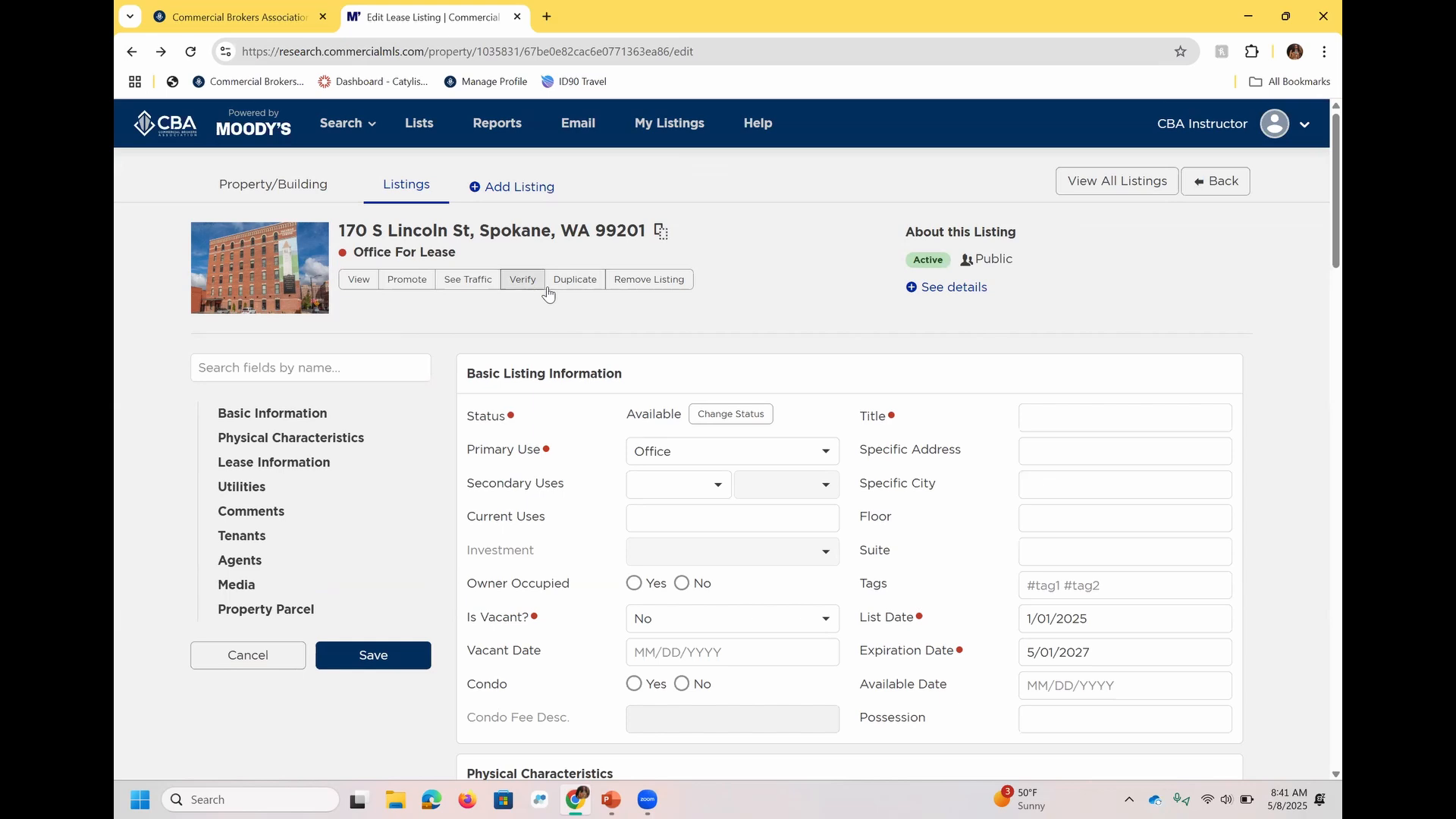
Duplicate the Freeman Center lease listing and set the copy's asking rent to 12 $/SF/Year instead of Negotiable.
click(595, 290)
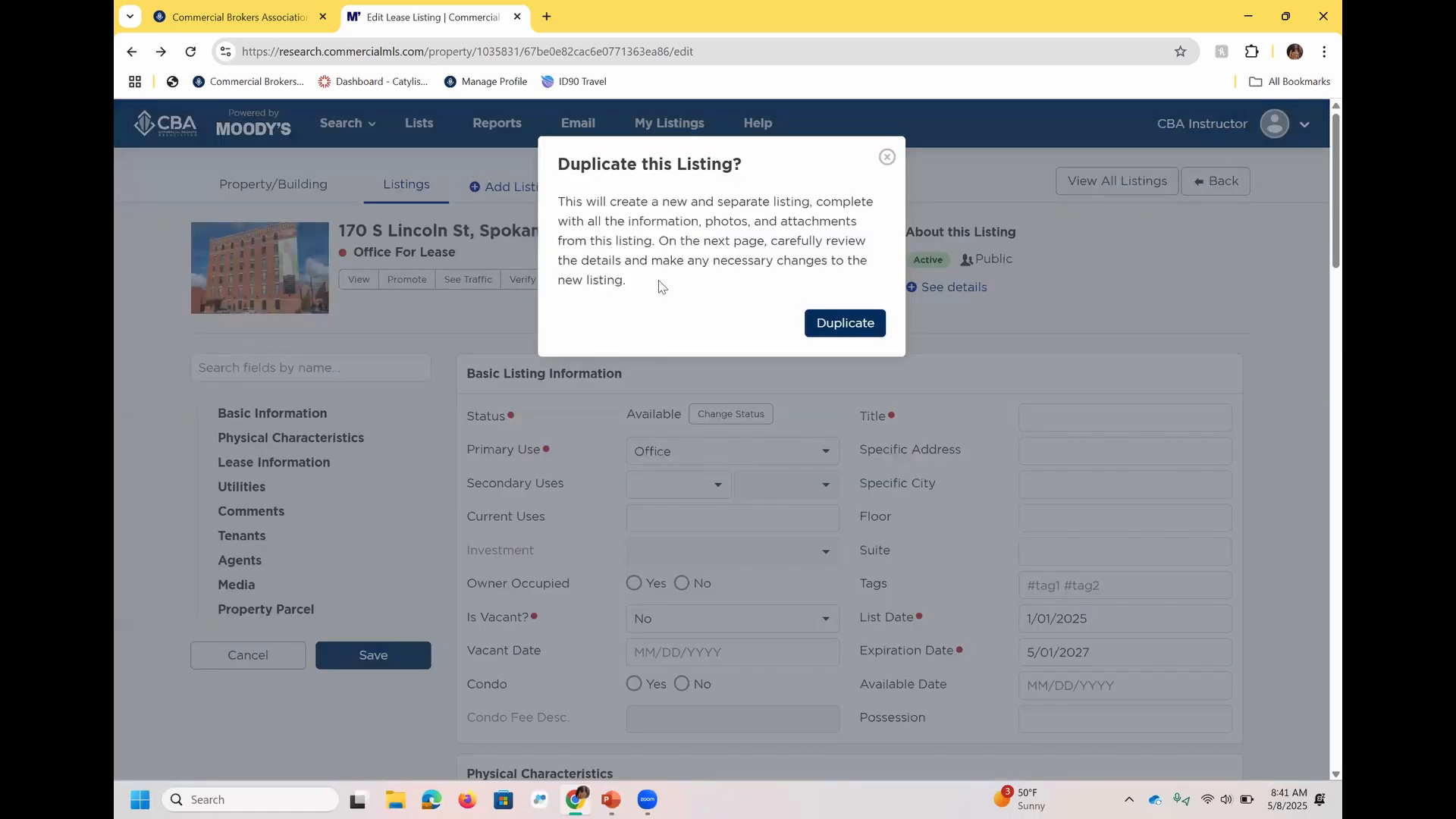
click(850, 332)
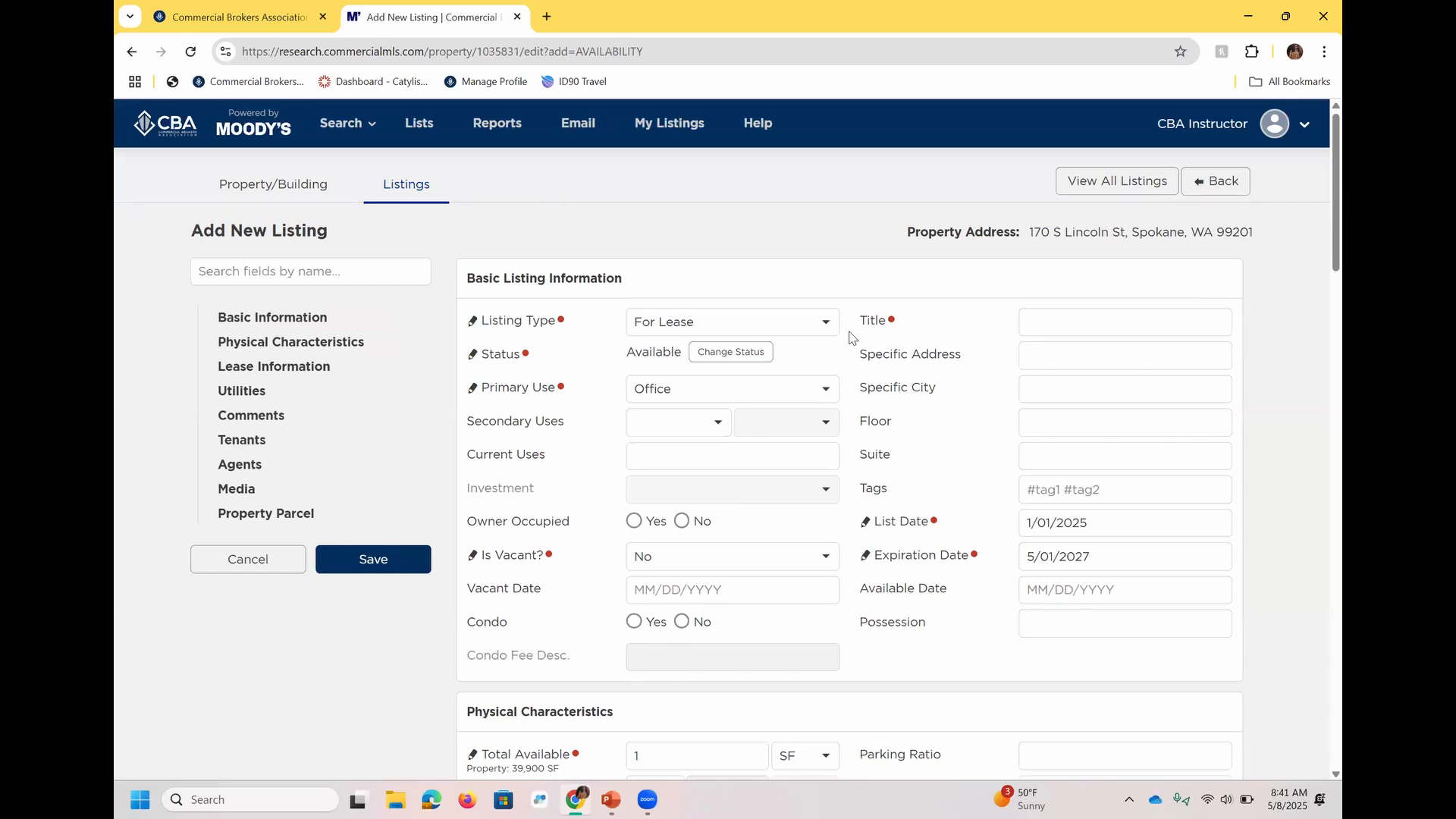
scroll(1319, 299, down, 9)
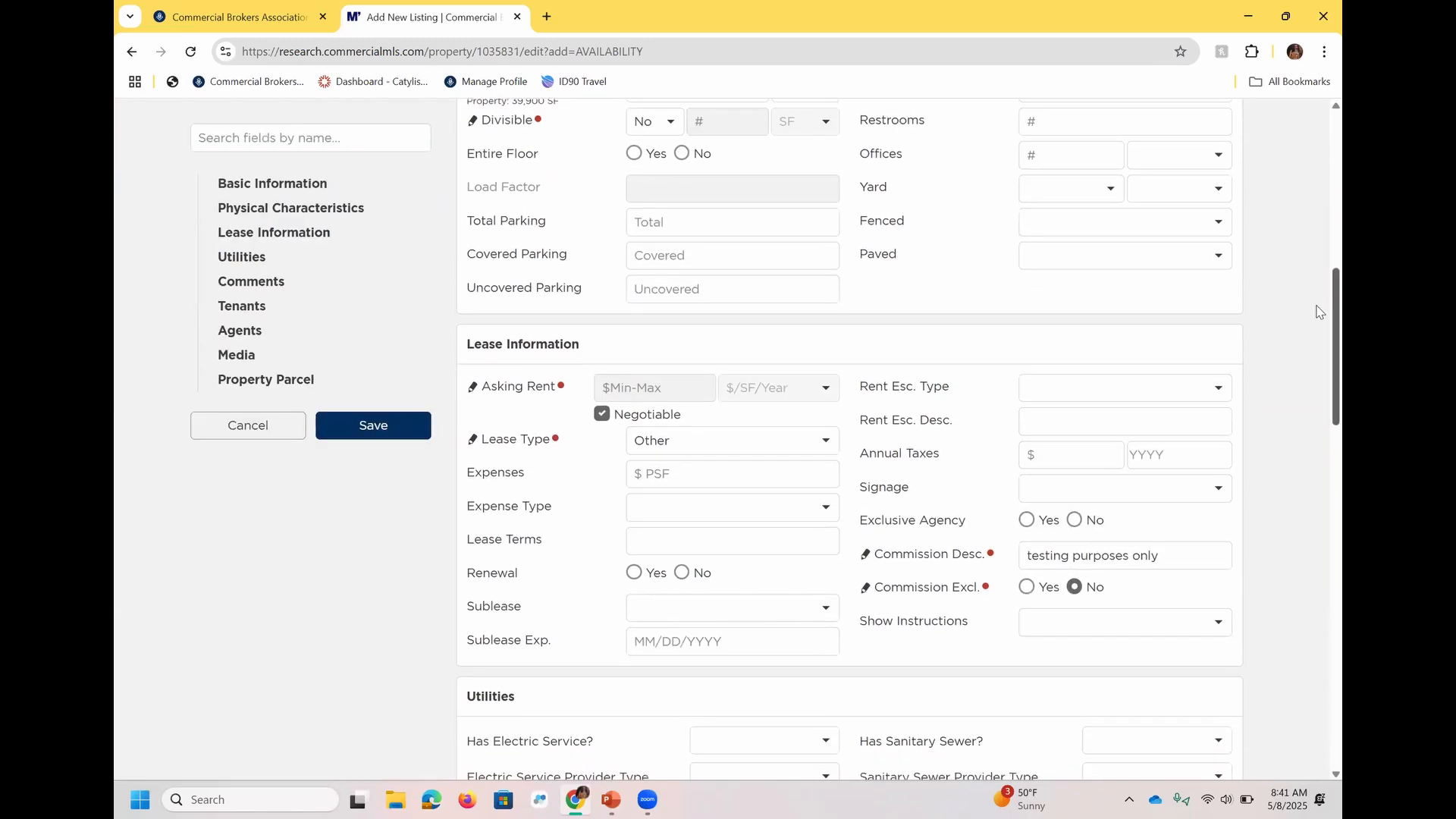
click(601, 408)
click(619, 392)
text(12)
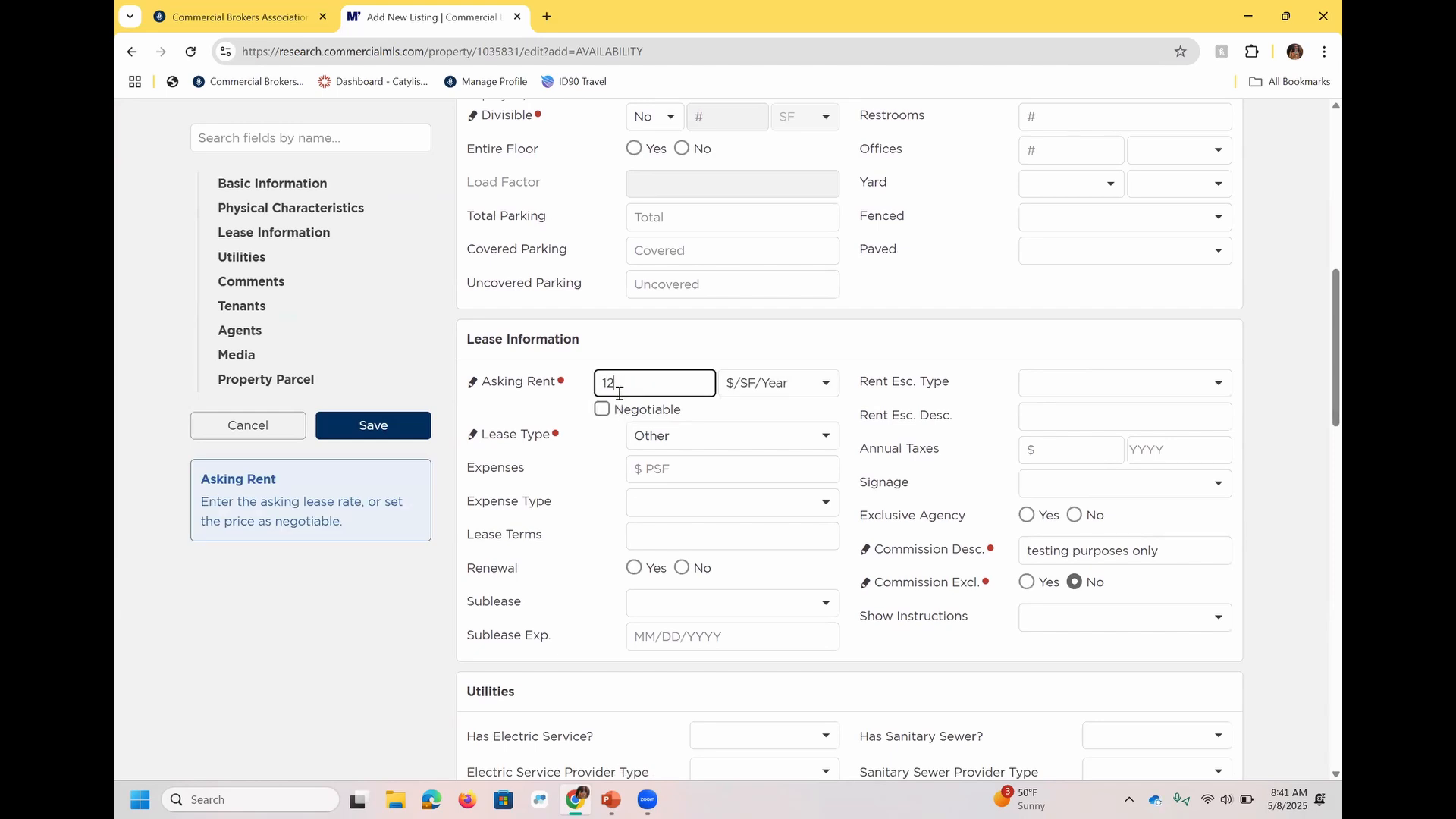
Set the duplicated listing's total available area to 12 SF.
scroll(1319, 326, up, 1)
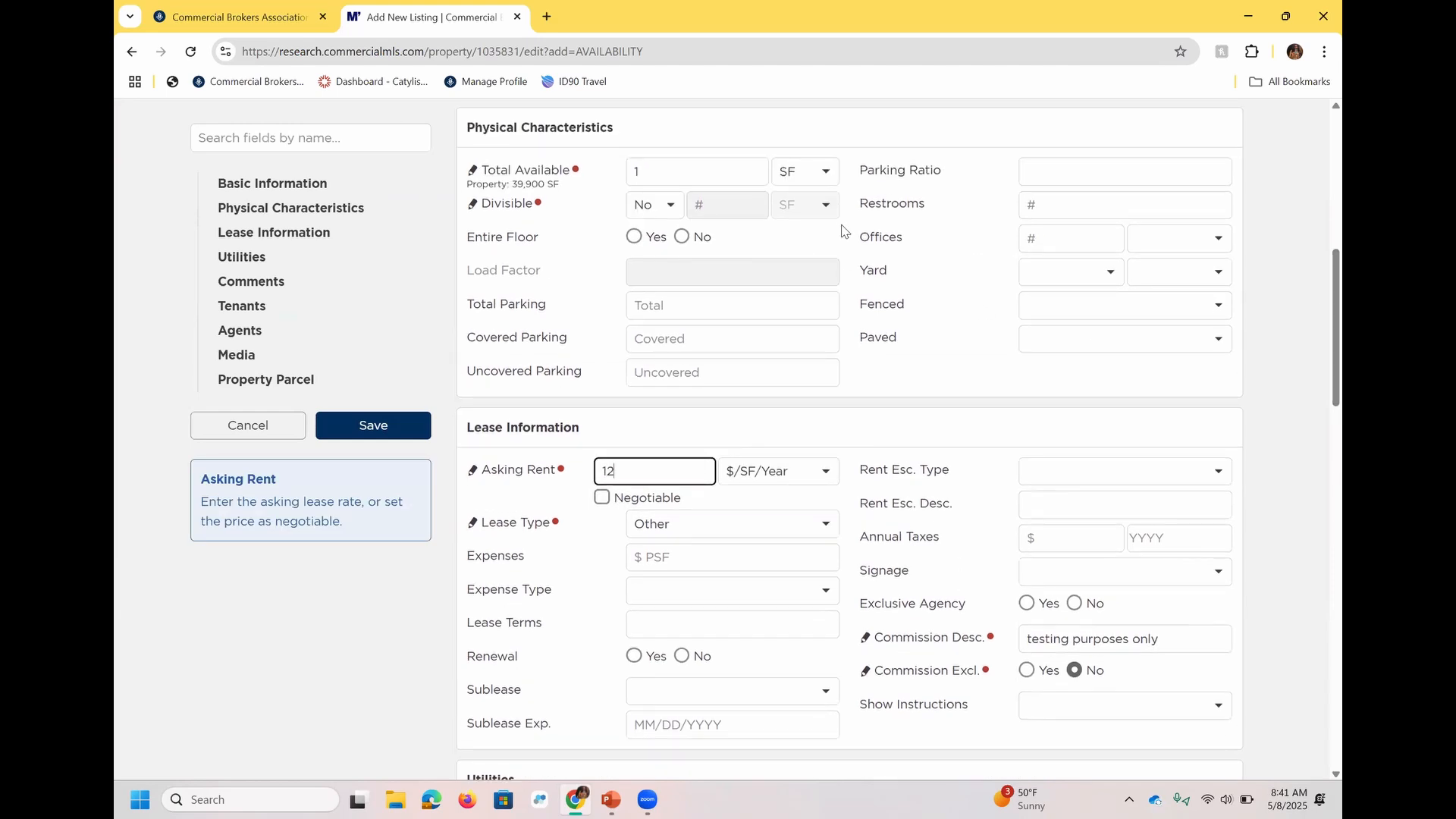
click(732, 176)
text(12)
click(541, 262)
Start saving the duplicate with availability to All CBA Members + Commercial Brokers Association, cancel the submission and return to the original listing.
click(377, 429)
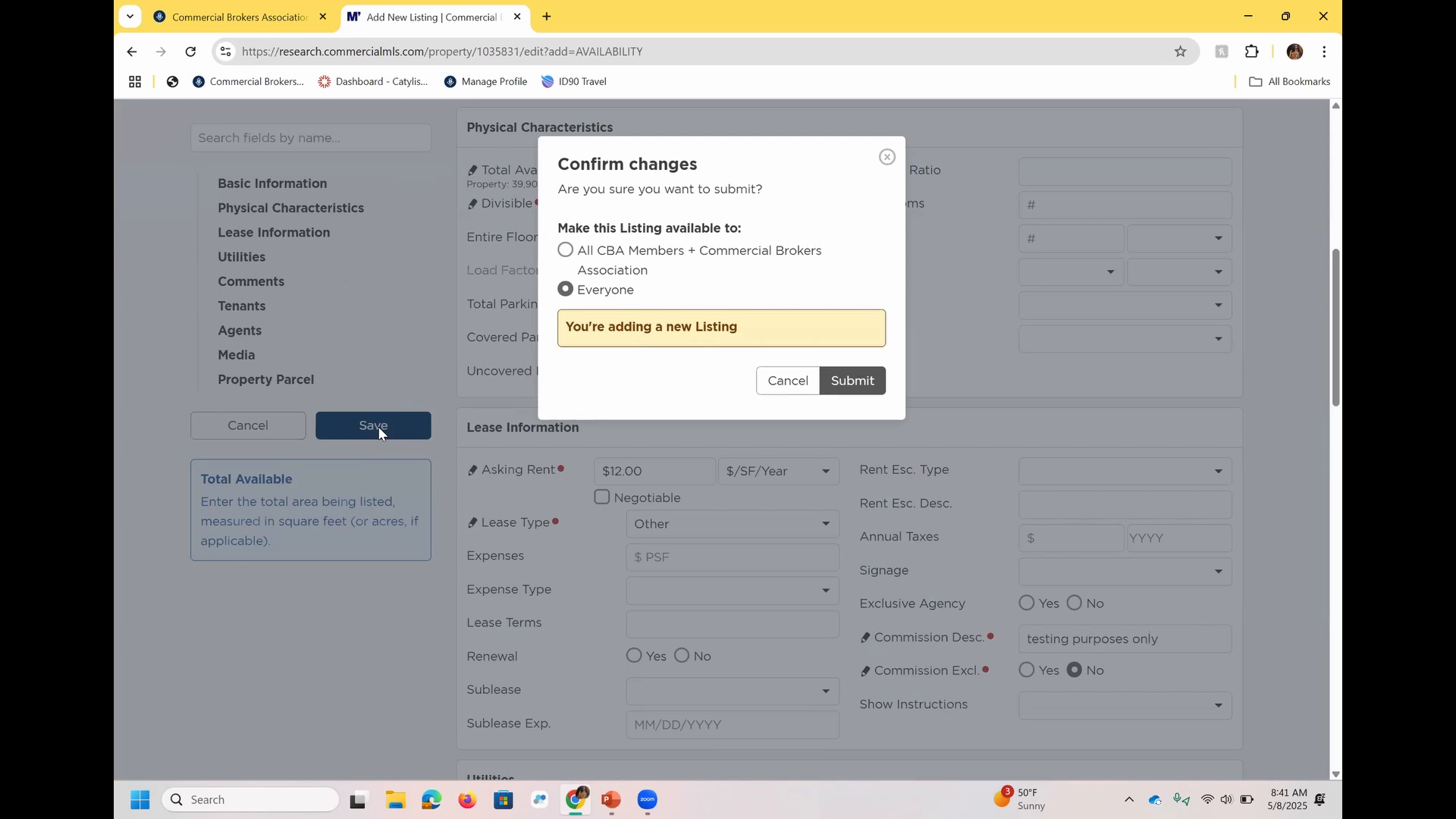
click(614, 257)
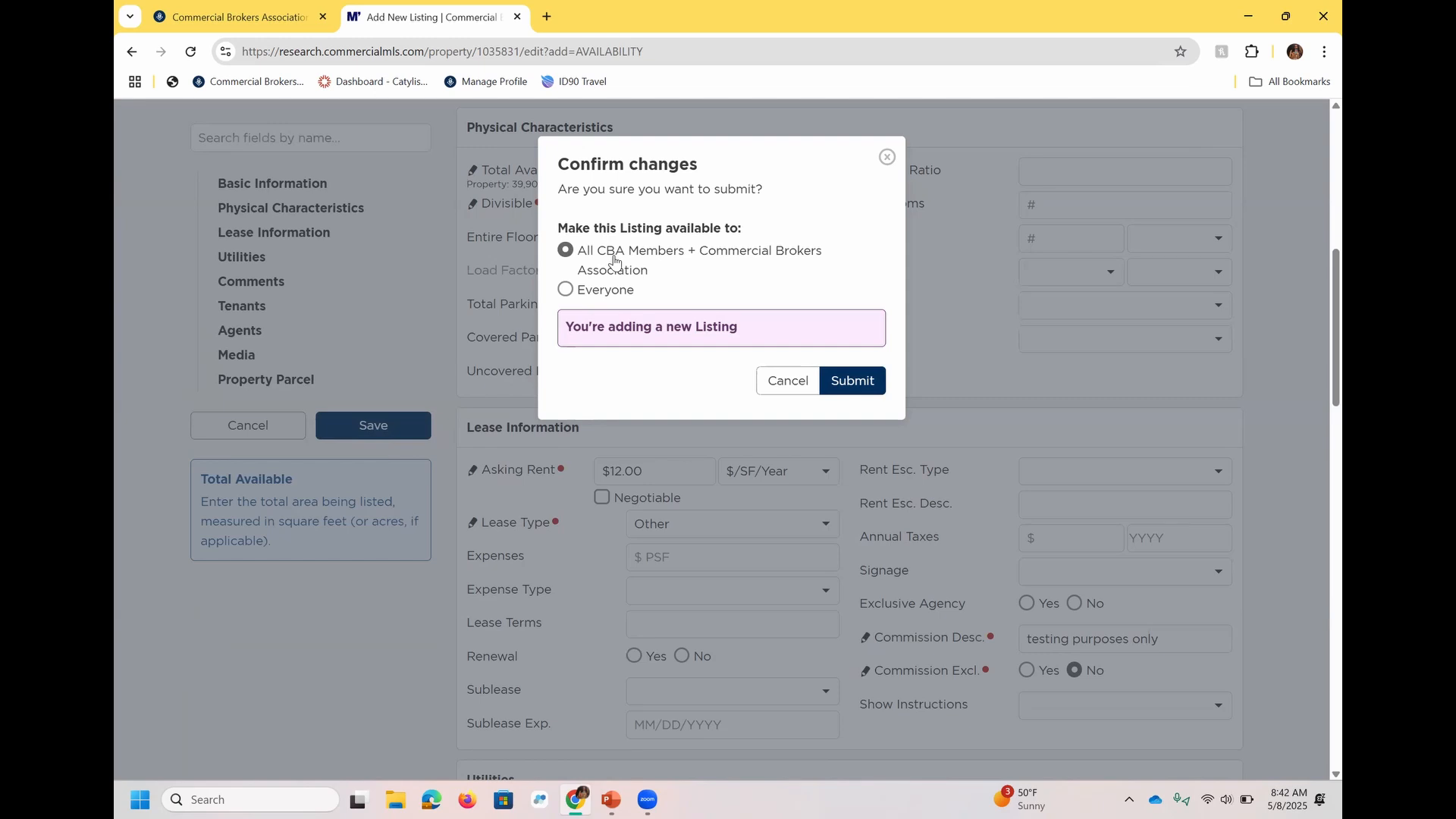
click(795, 390)
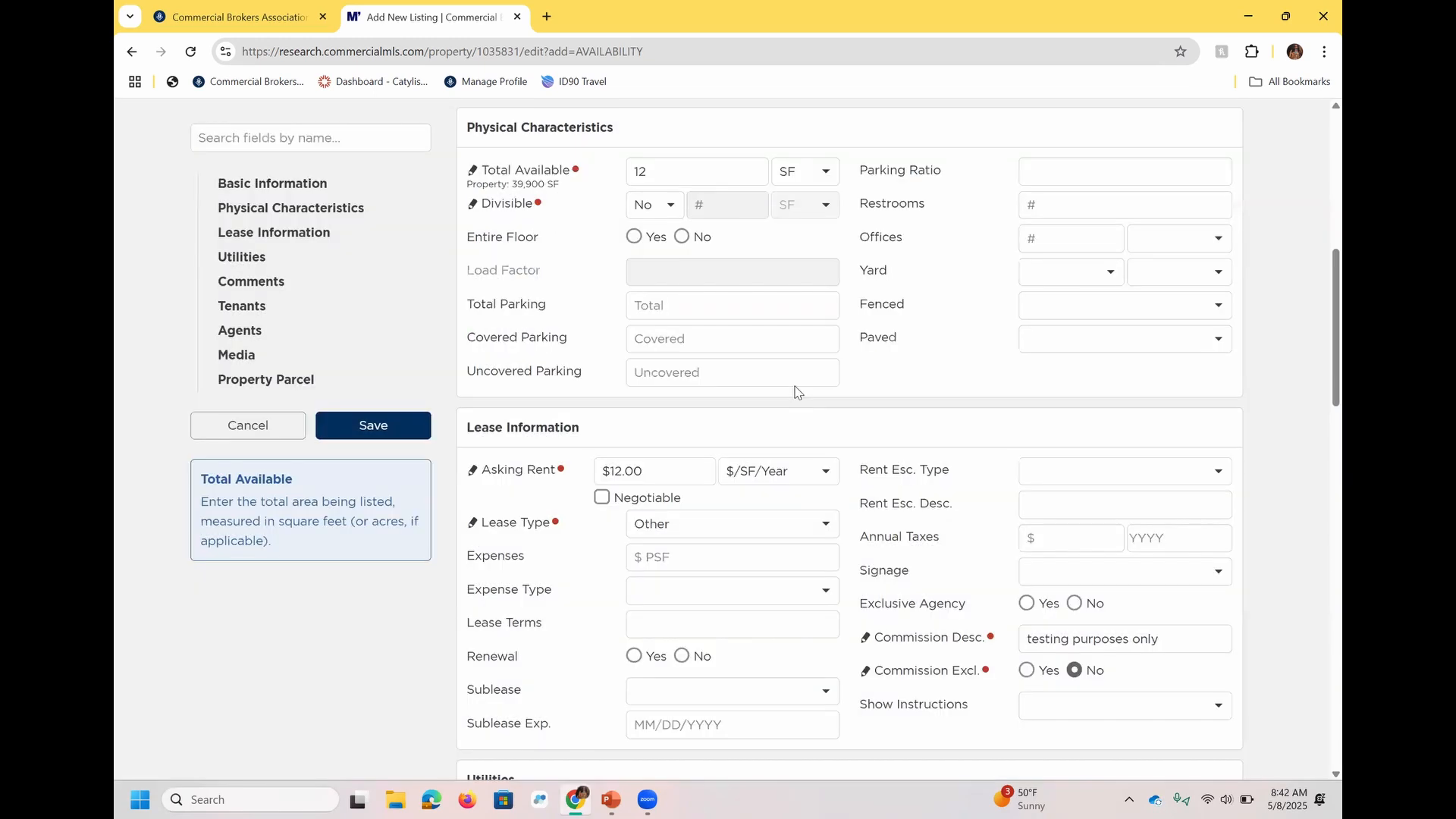
drag(1320, 375, 1321, 212)
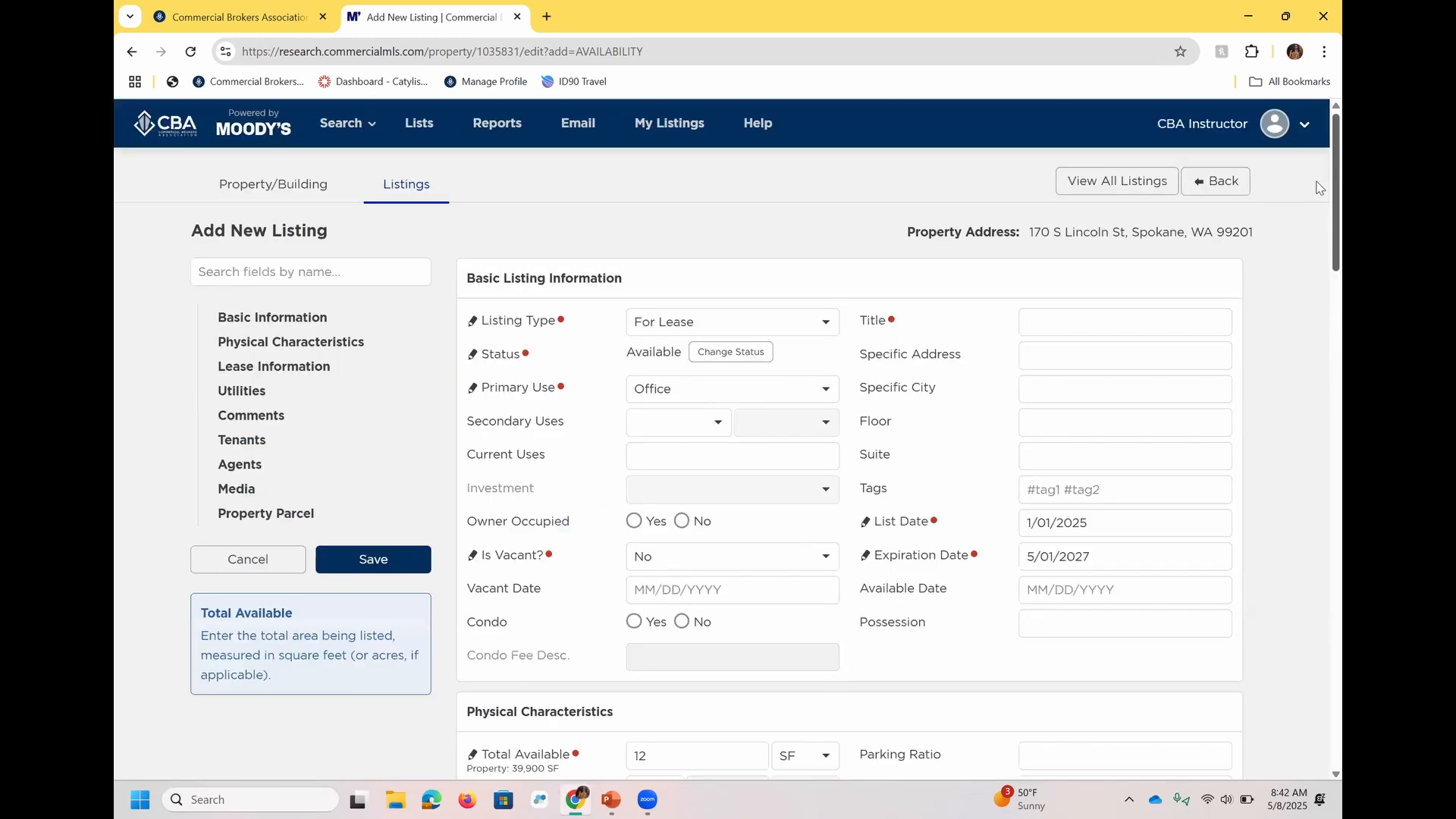
click(1210, 183)
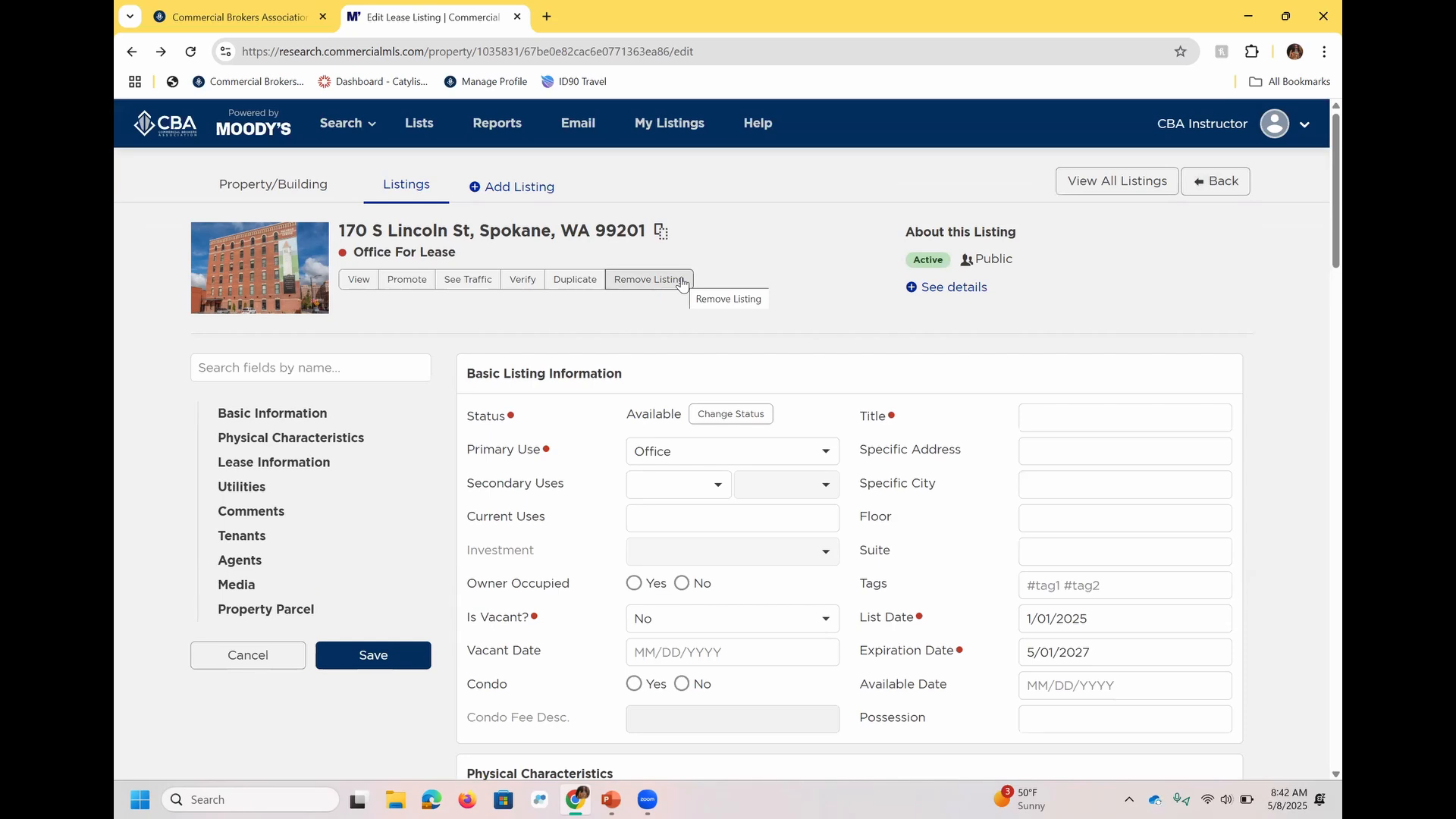
Examine the listing's status choices and the Withdrawn confirmation, and return to My Listings without withdrawing it.
click(748, 416)
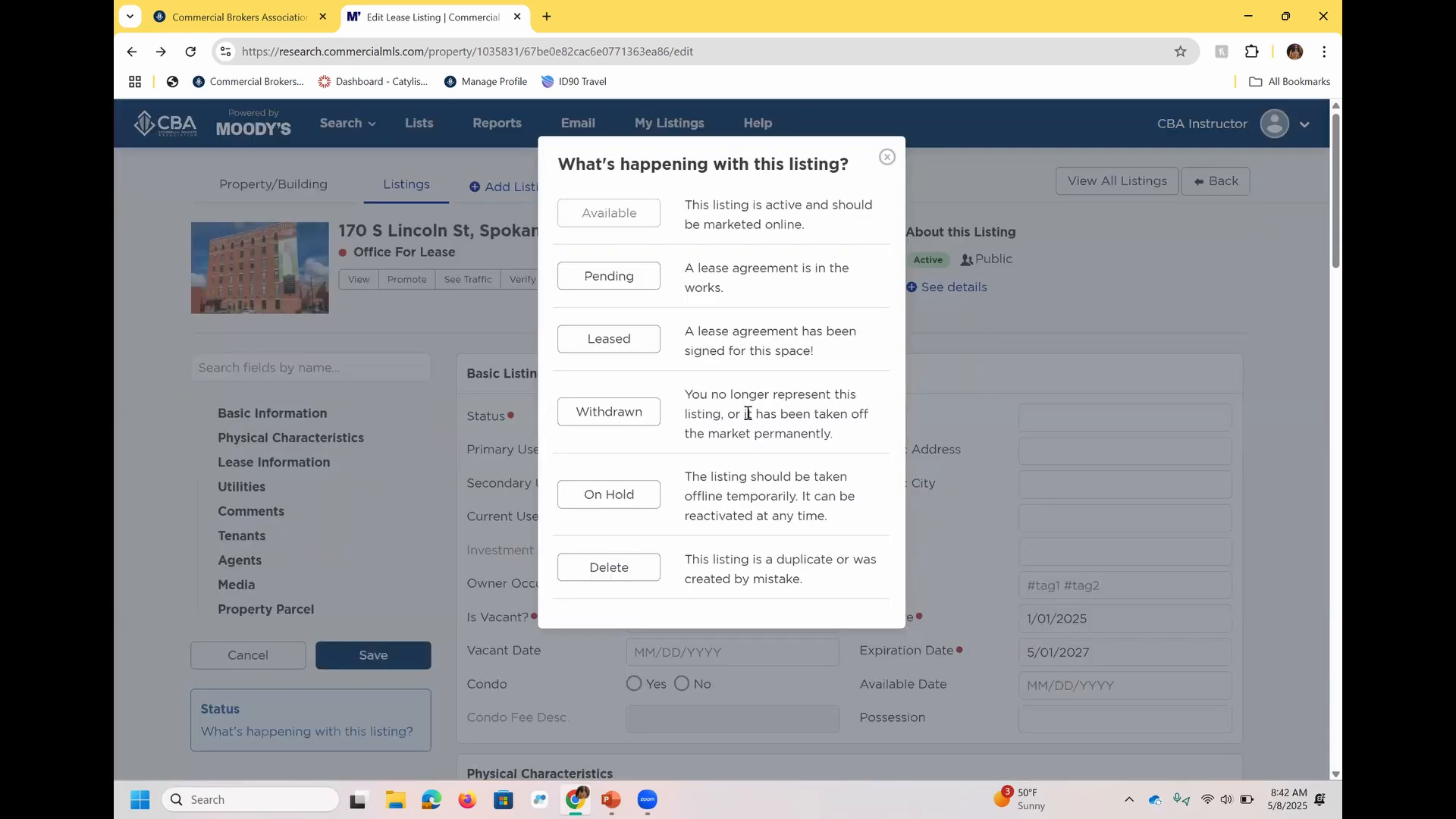
click(618, 411)
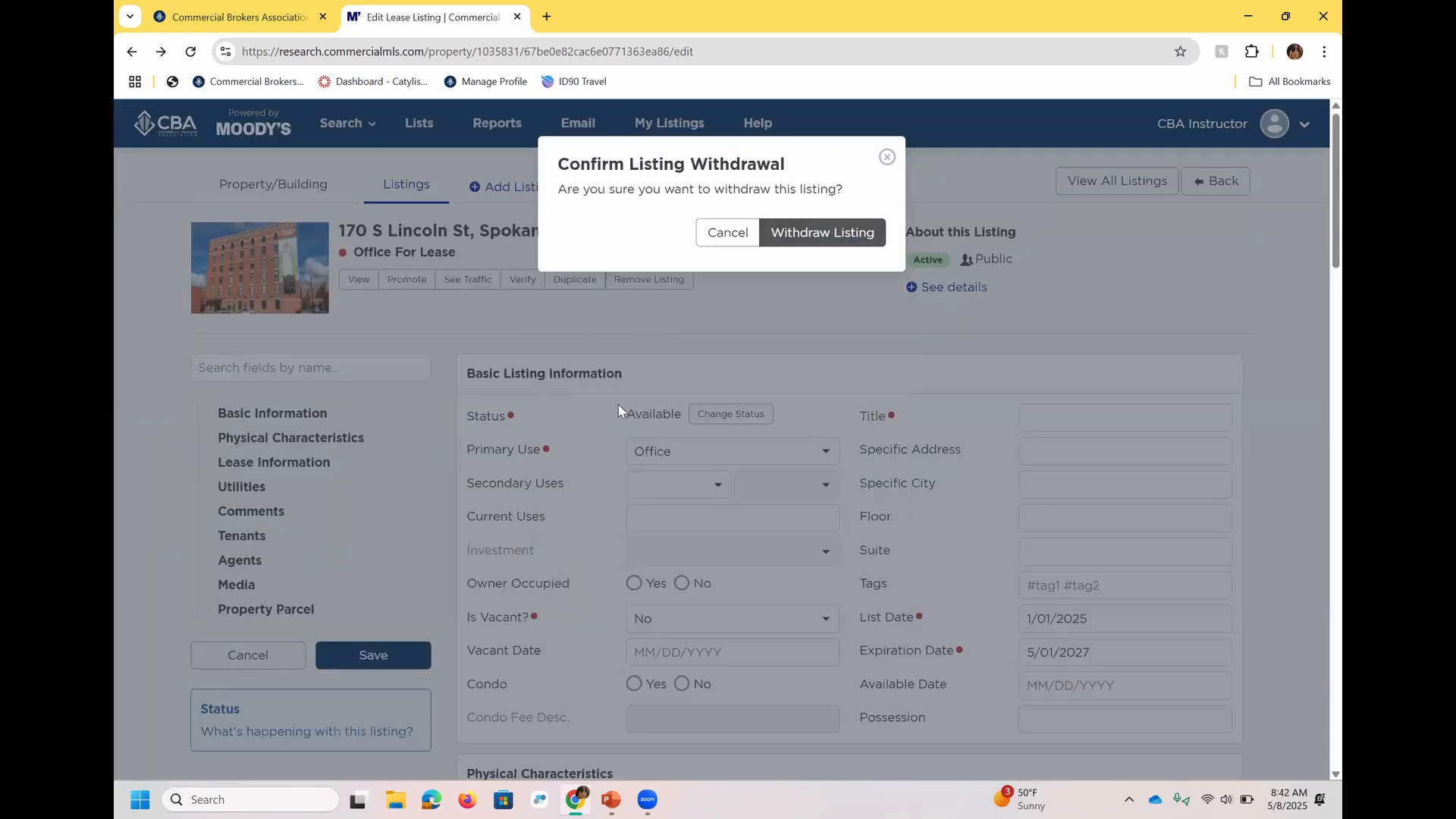
click(885, 159)
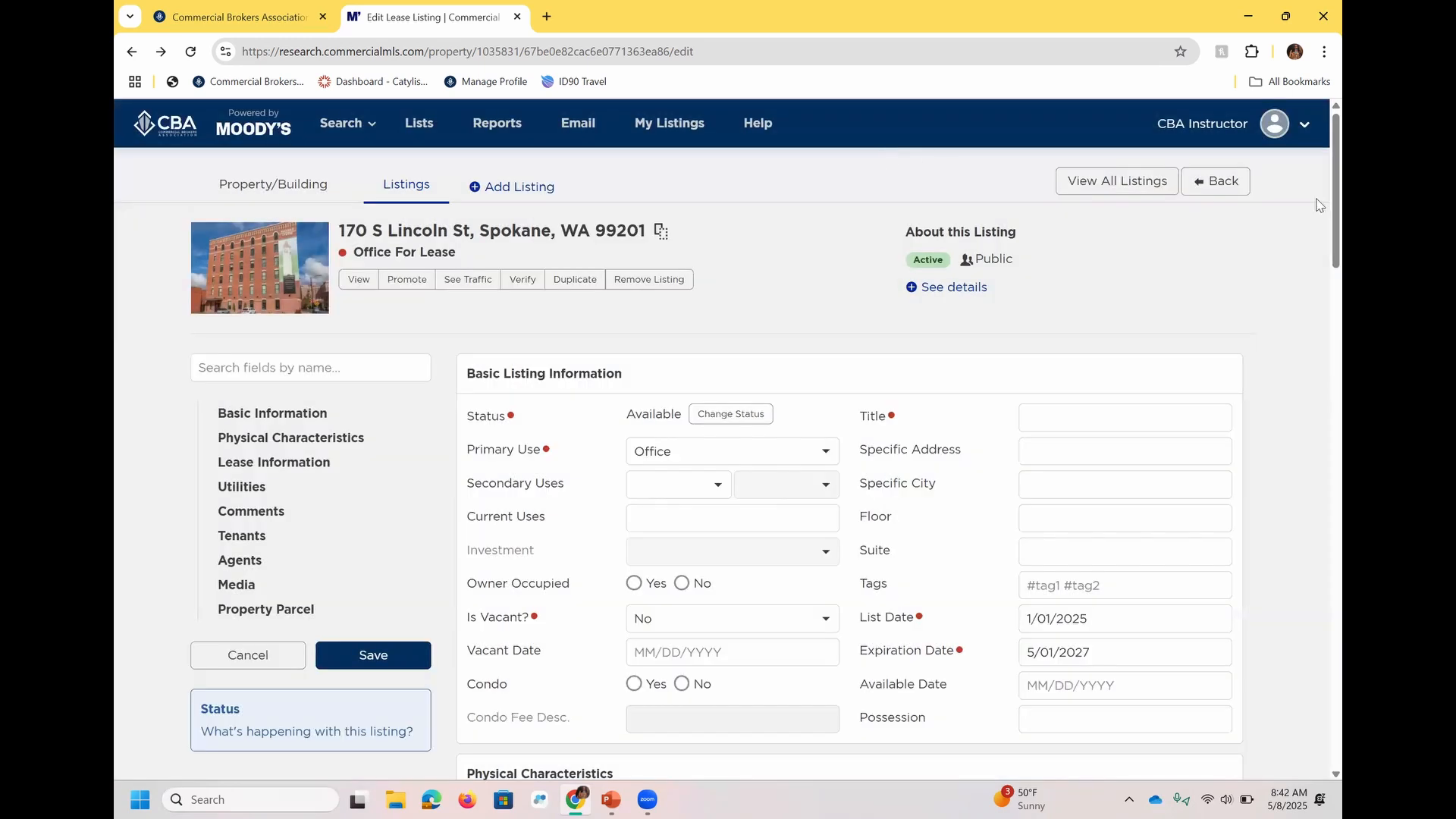
click(1237, 185)
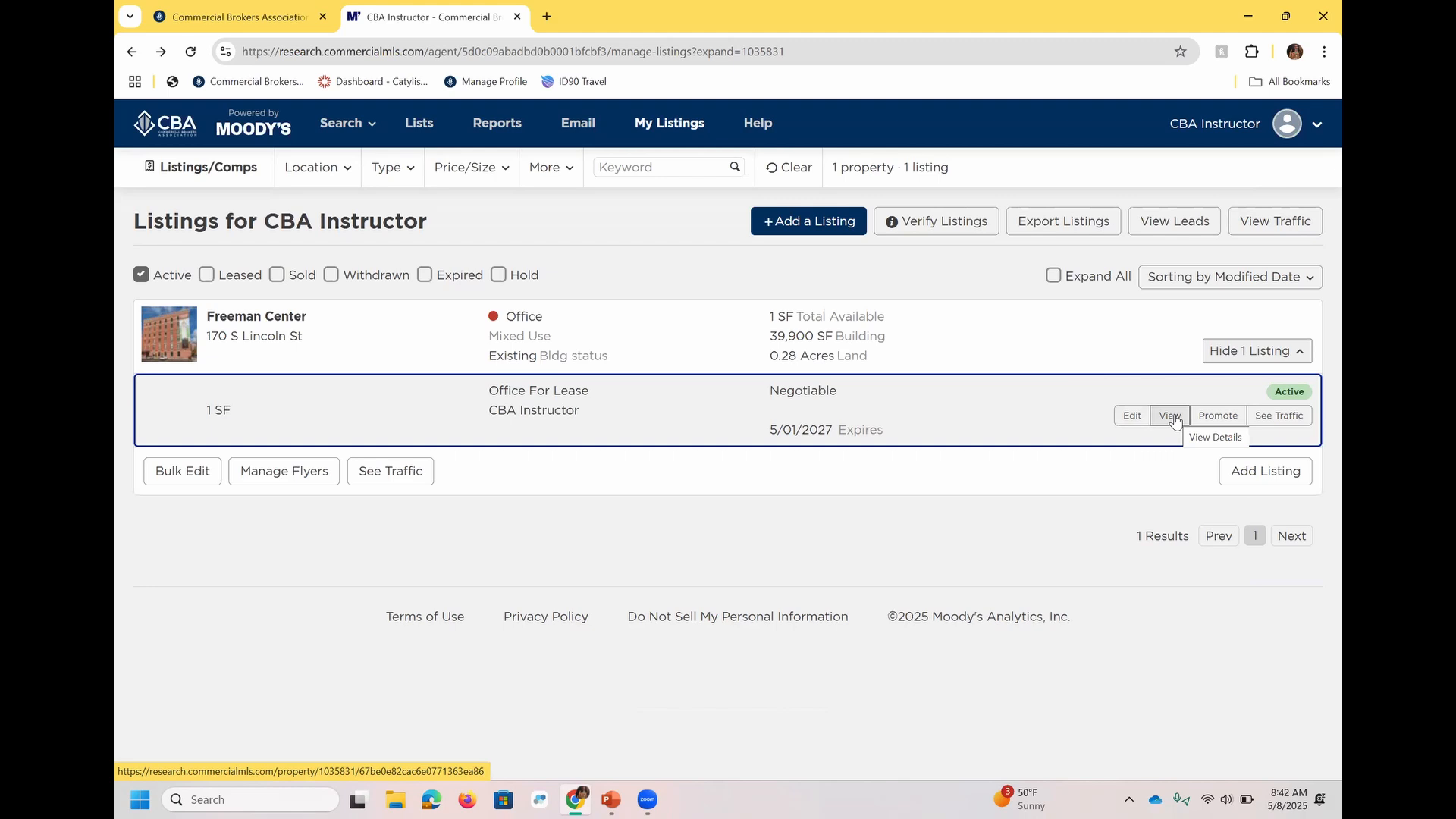
Check the Freeman Center listing's promotion options, and examine the listing leads page and its property filter choices.
click(1217, 416)
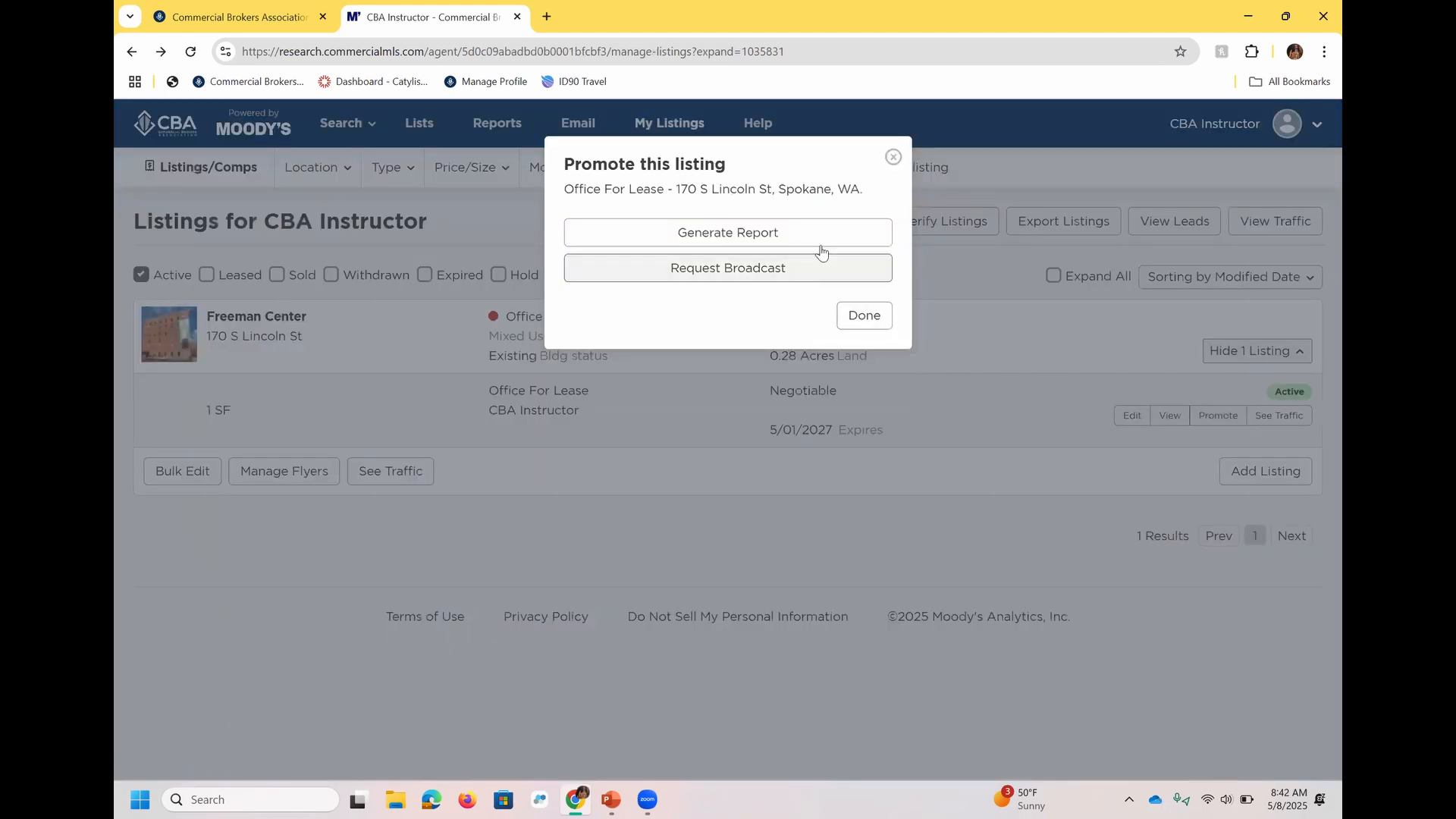
click(1029, 326)
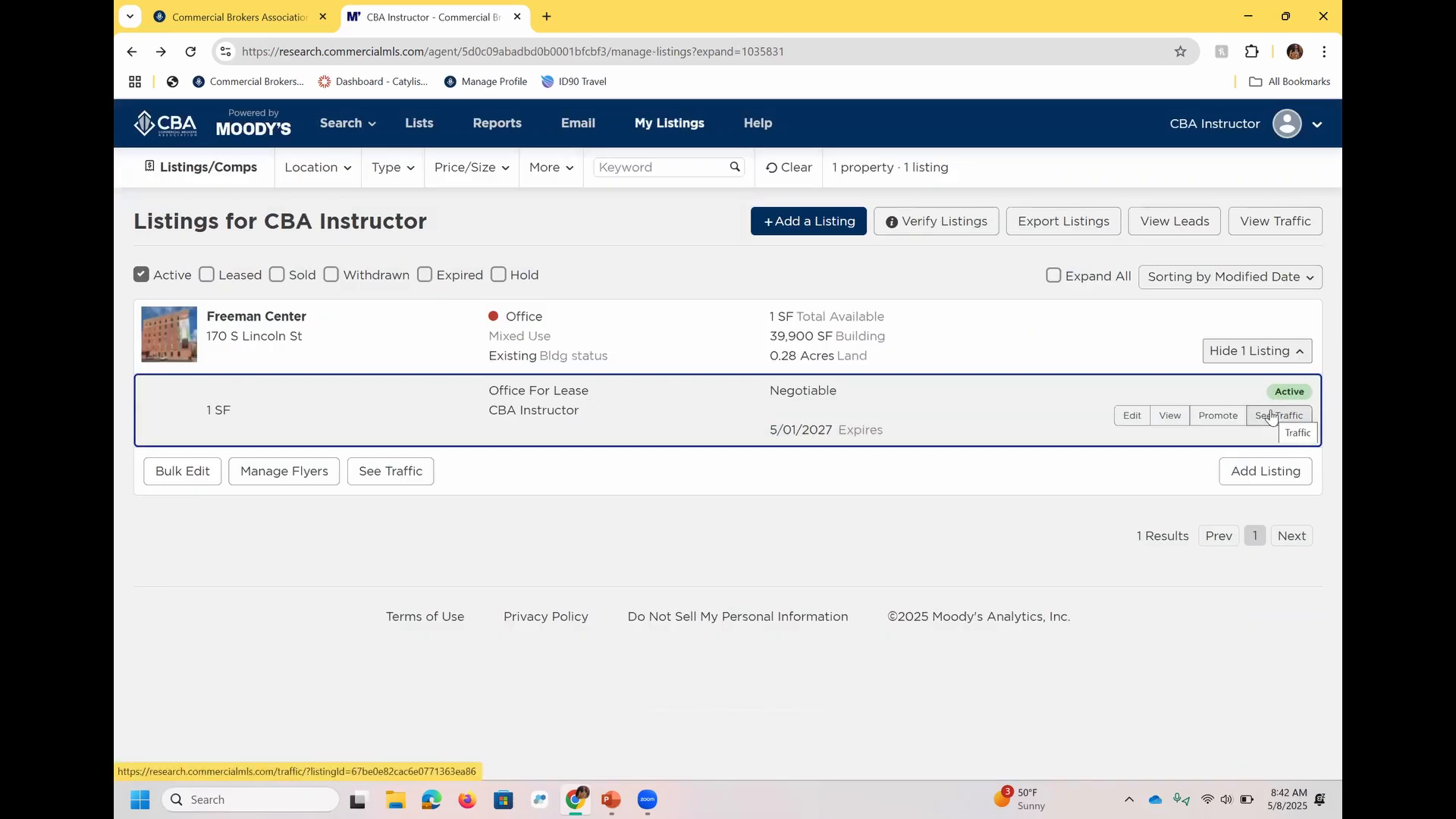
click(1175, 221)
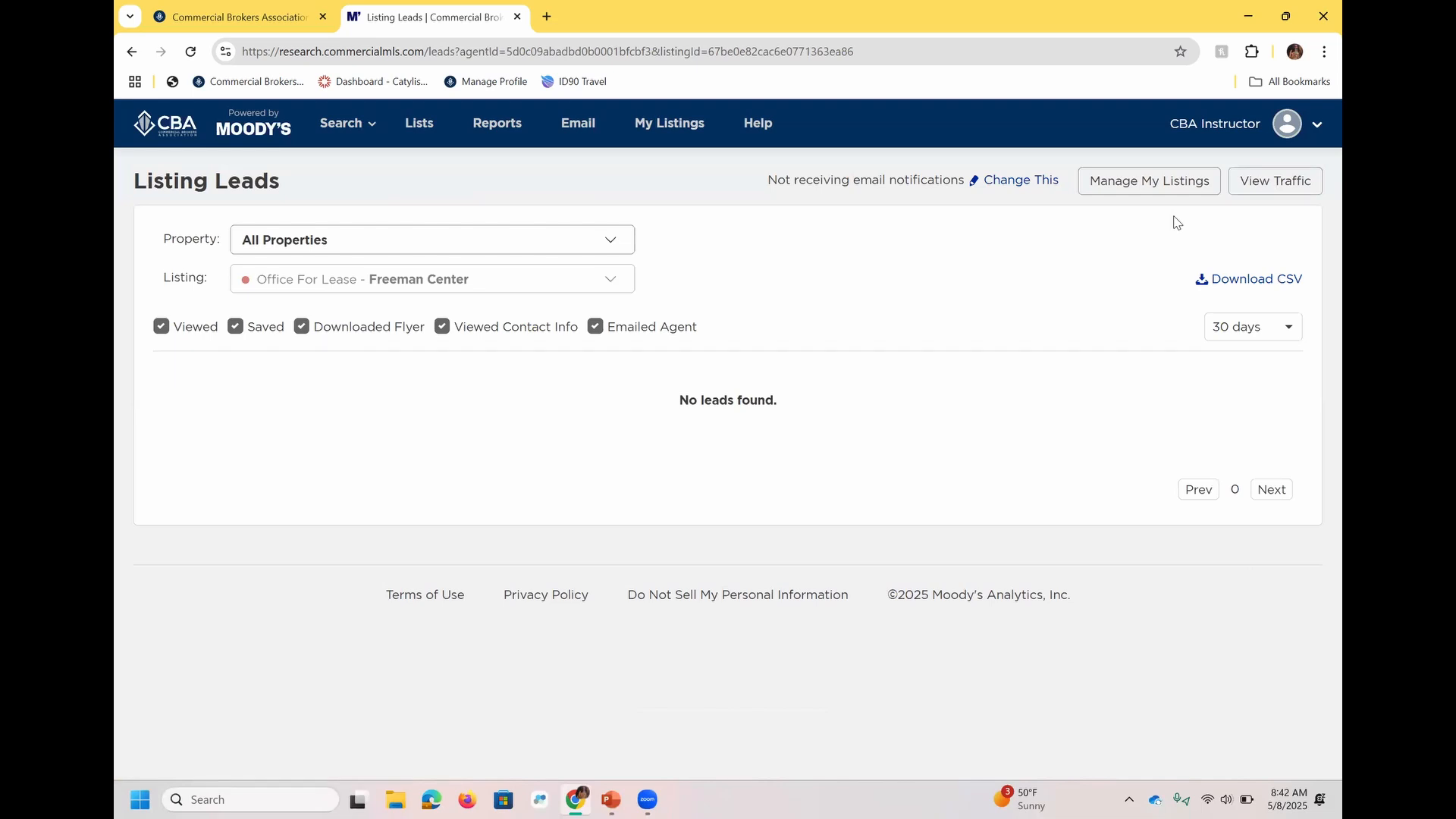
click(548, 233)
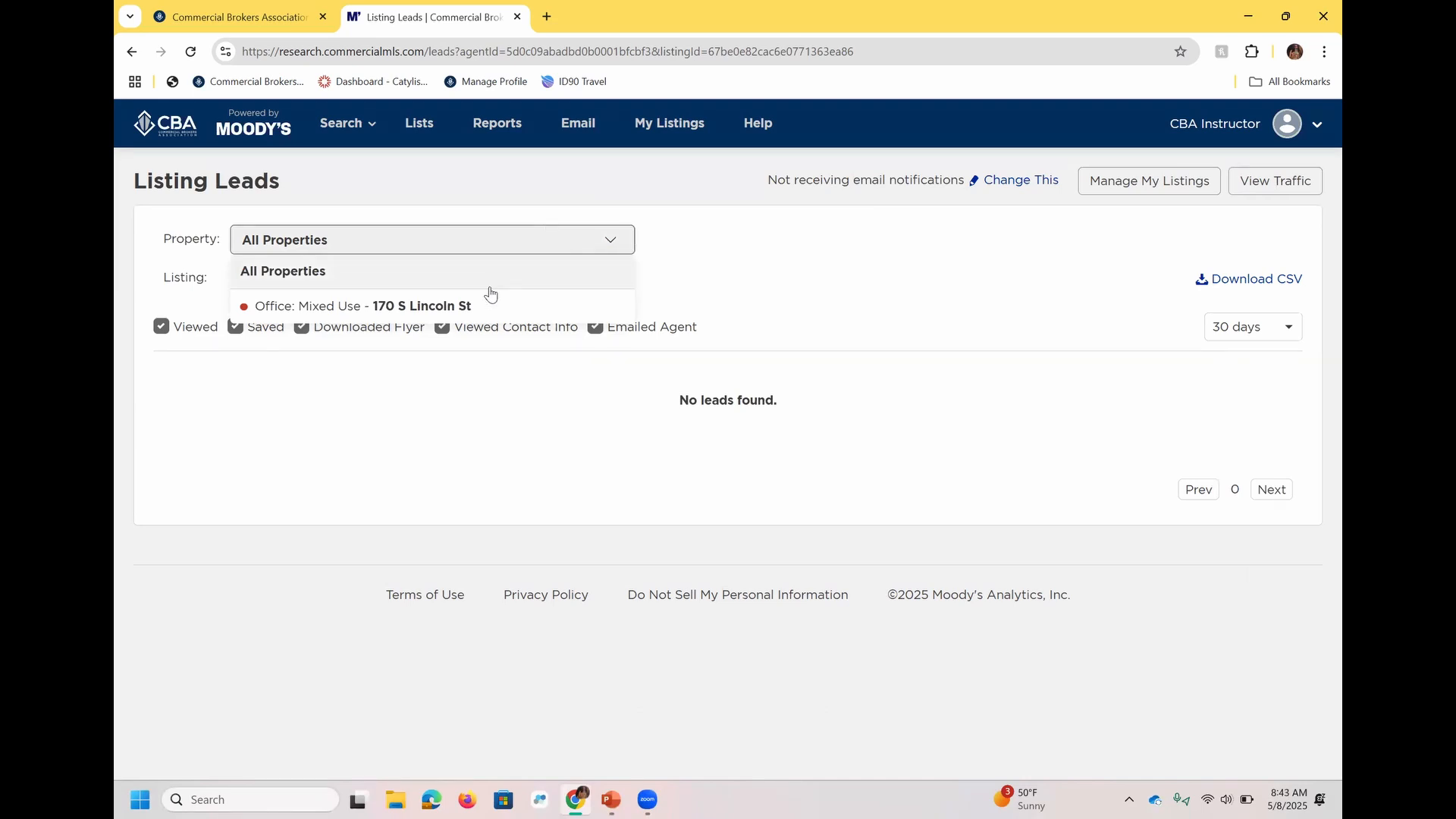
click(786, 282)
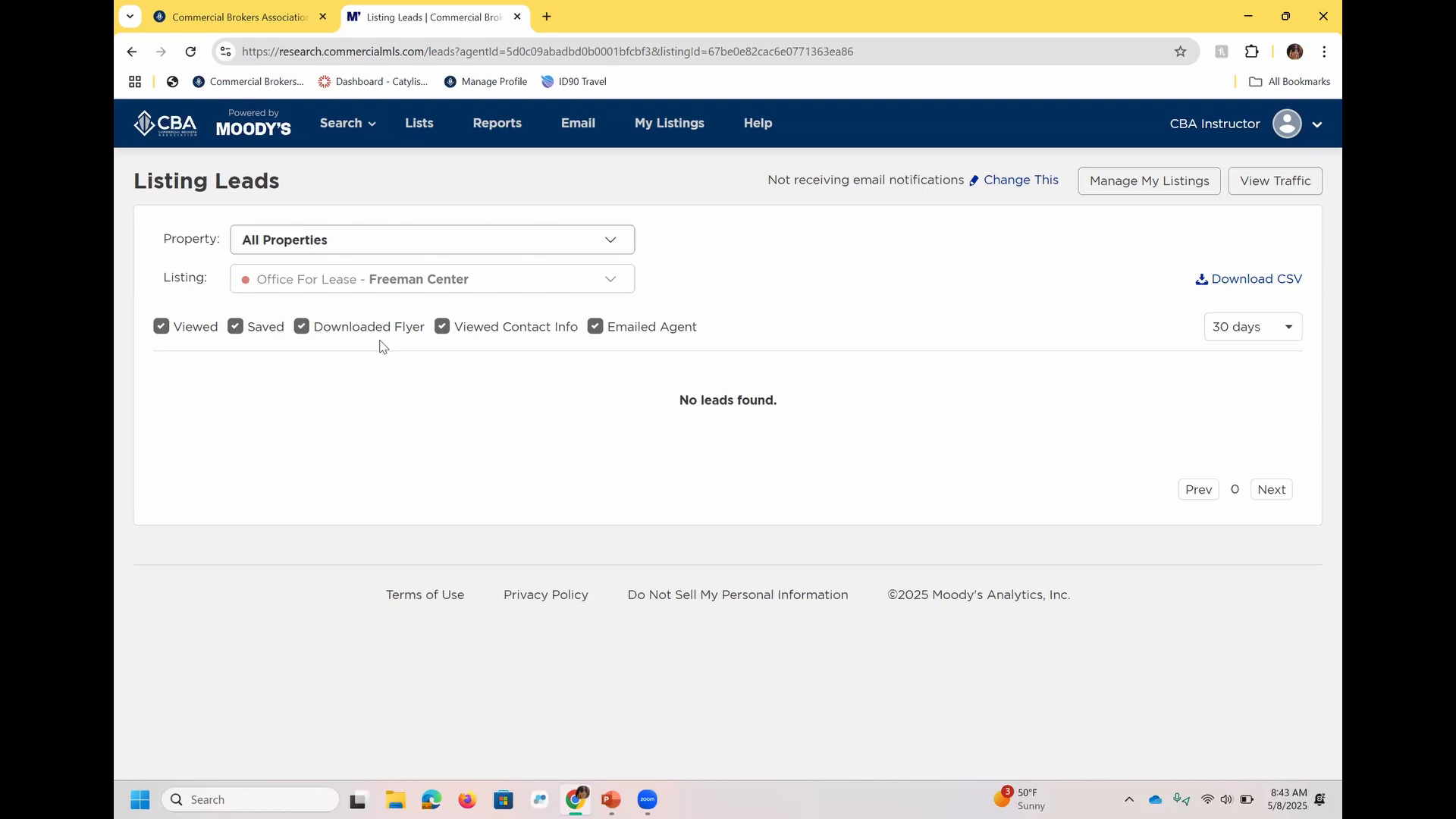
Start a new listing broadcast email for the Freeman Center property and include its Office for Lease listing.
click(577, 141)
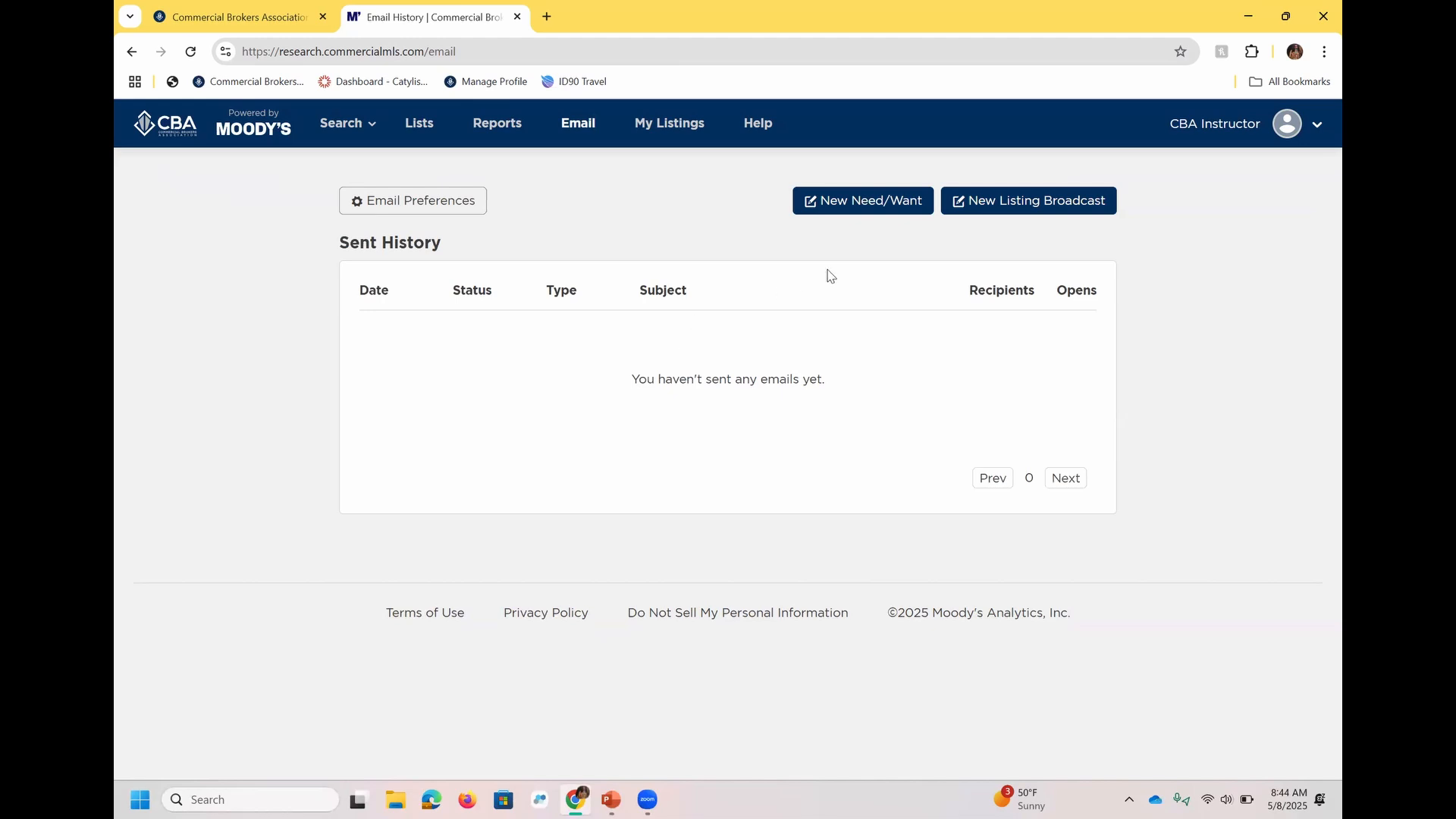
click(1034, 213)
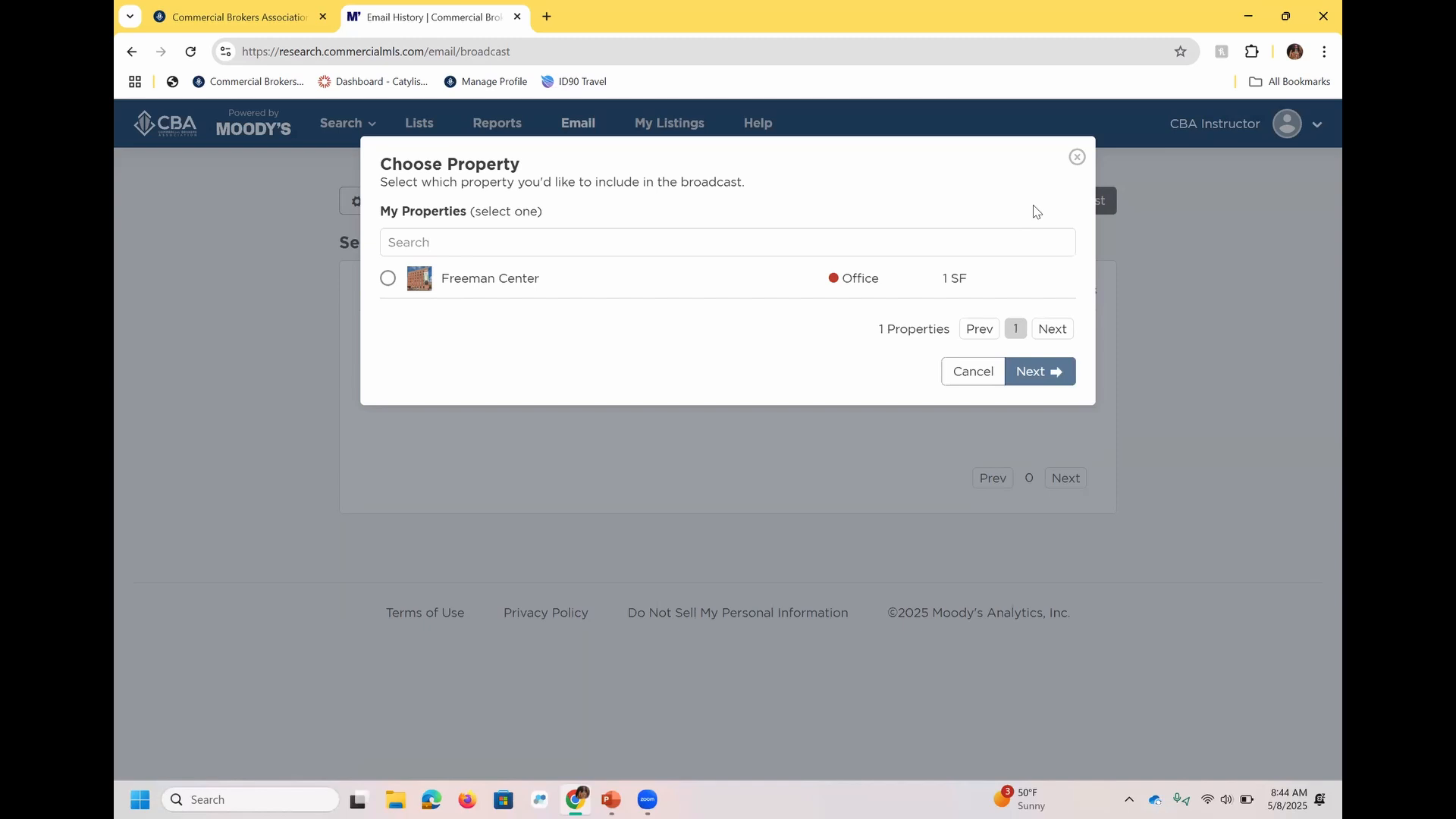
click(501, 285)
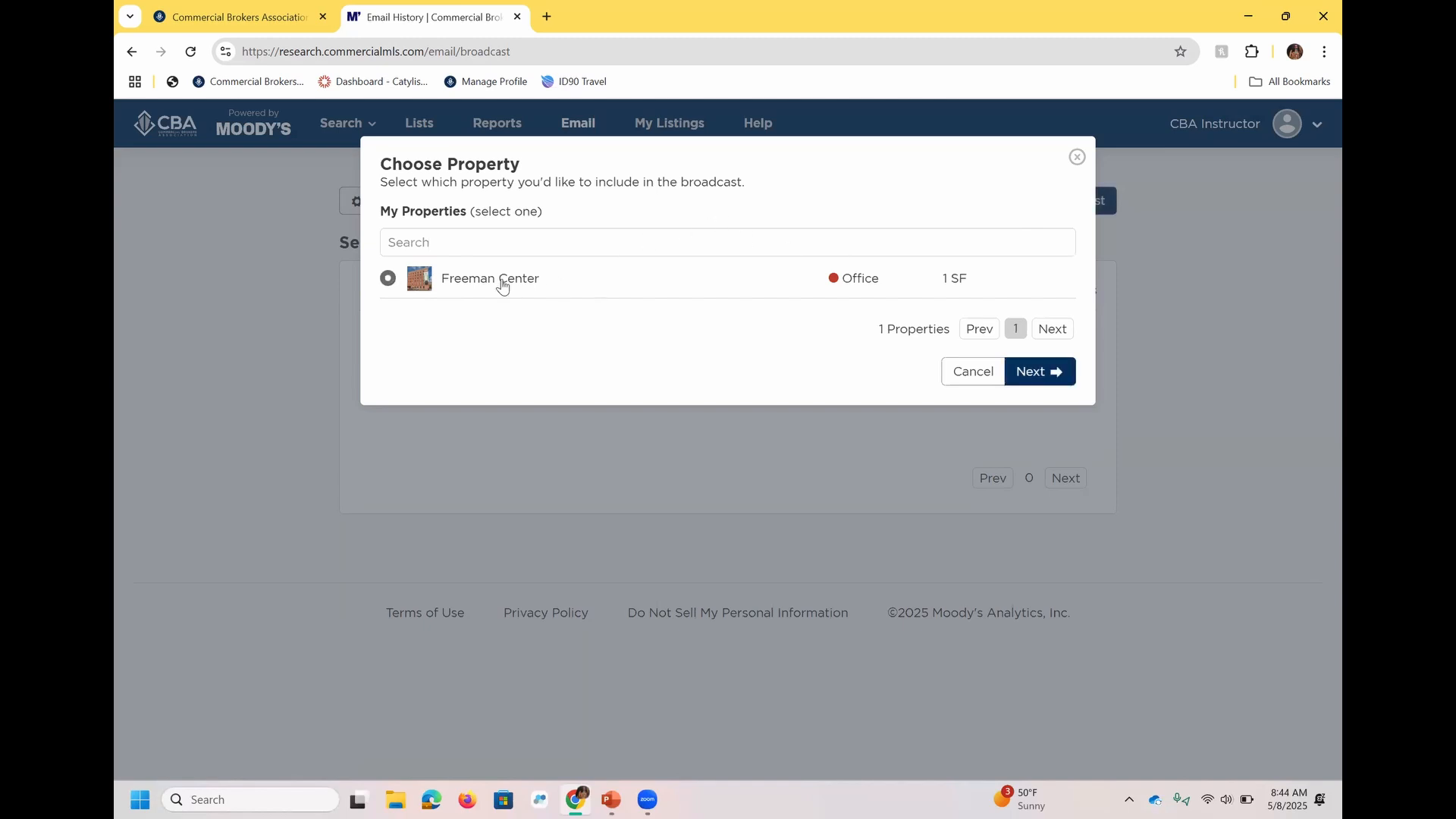
click(1030, 371)
click(475, 315)
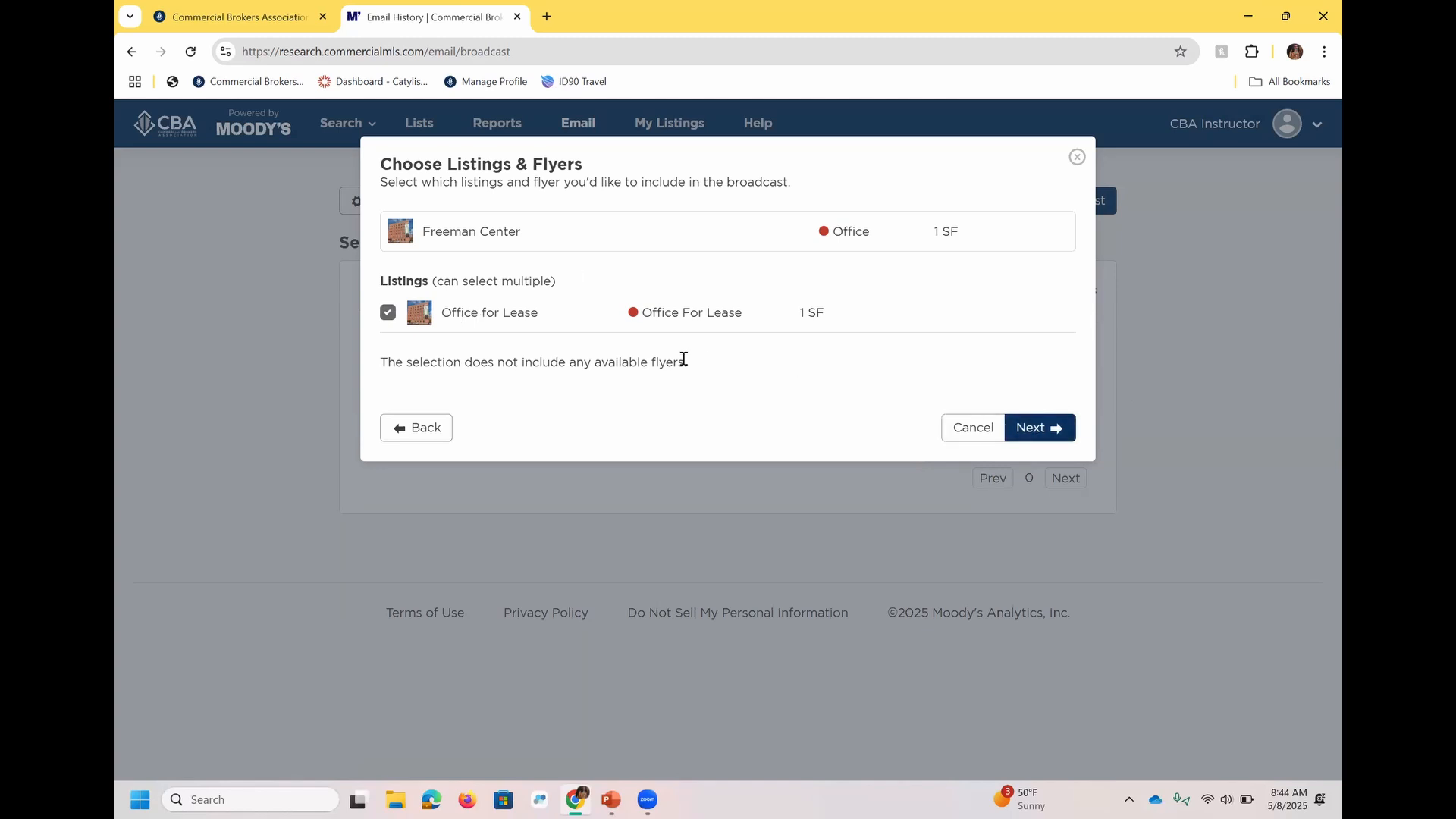
click(1044, 437)
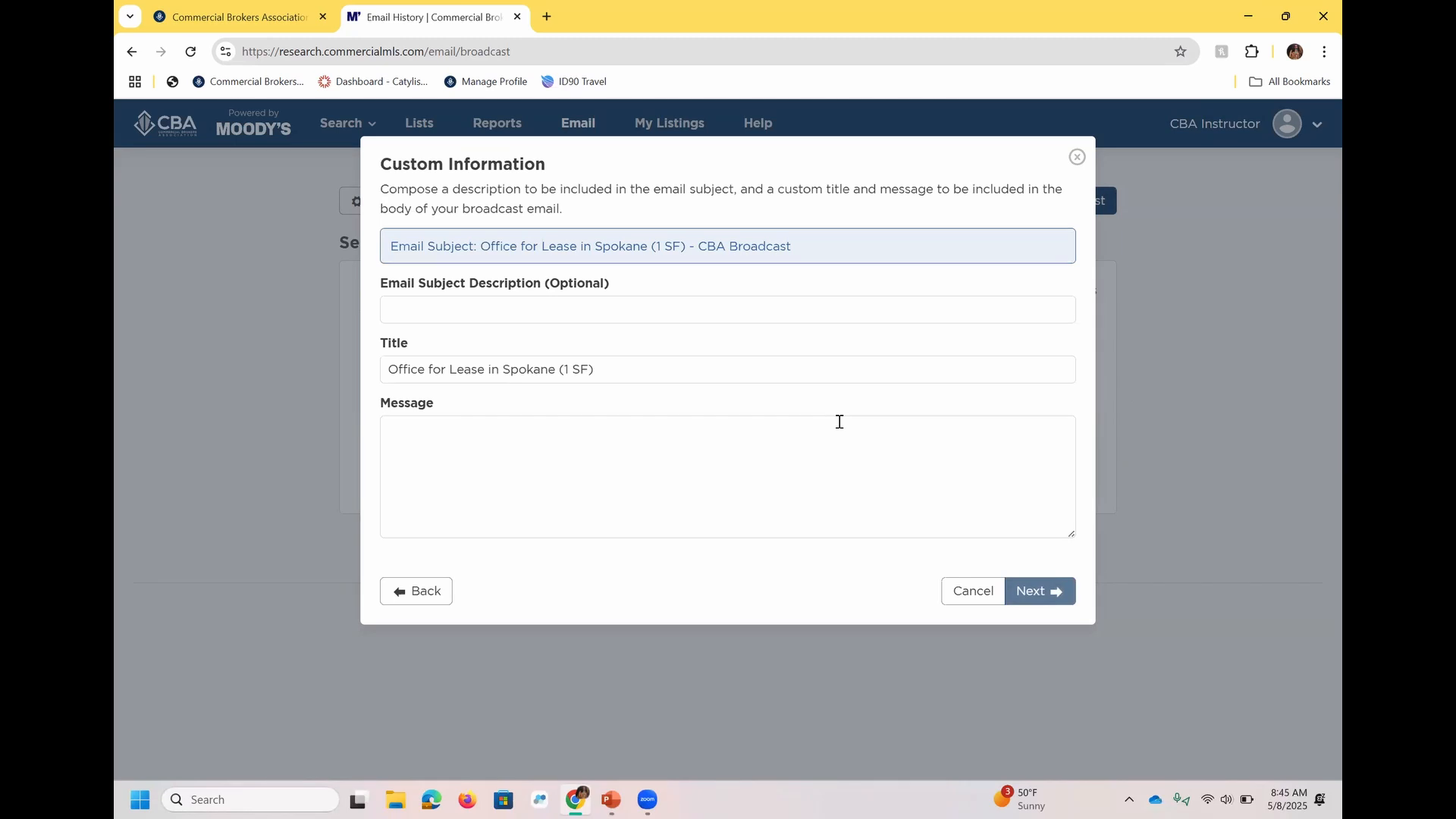
Enter "Subject Line Language" as the broadcast's email subject description.
click(637, 313)
text(Subject Line Language)
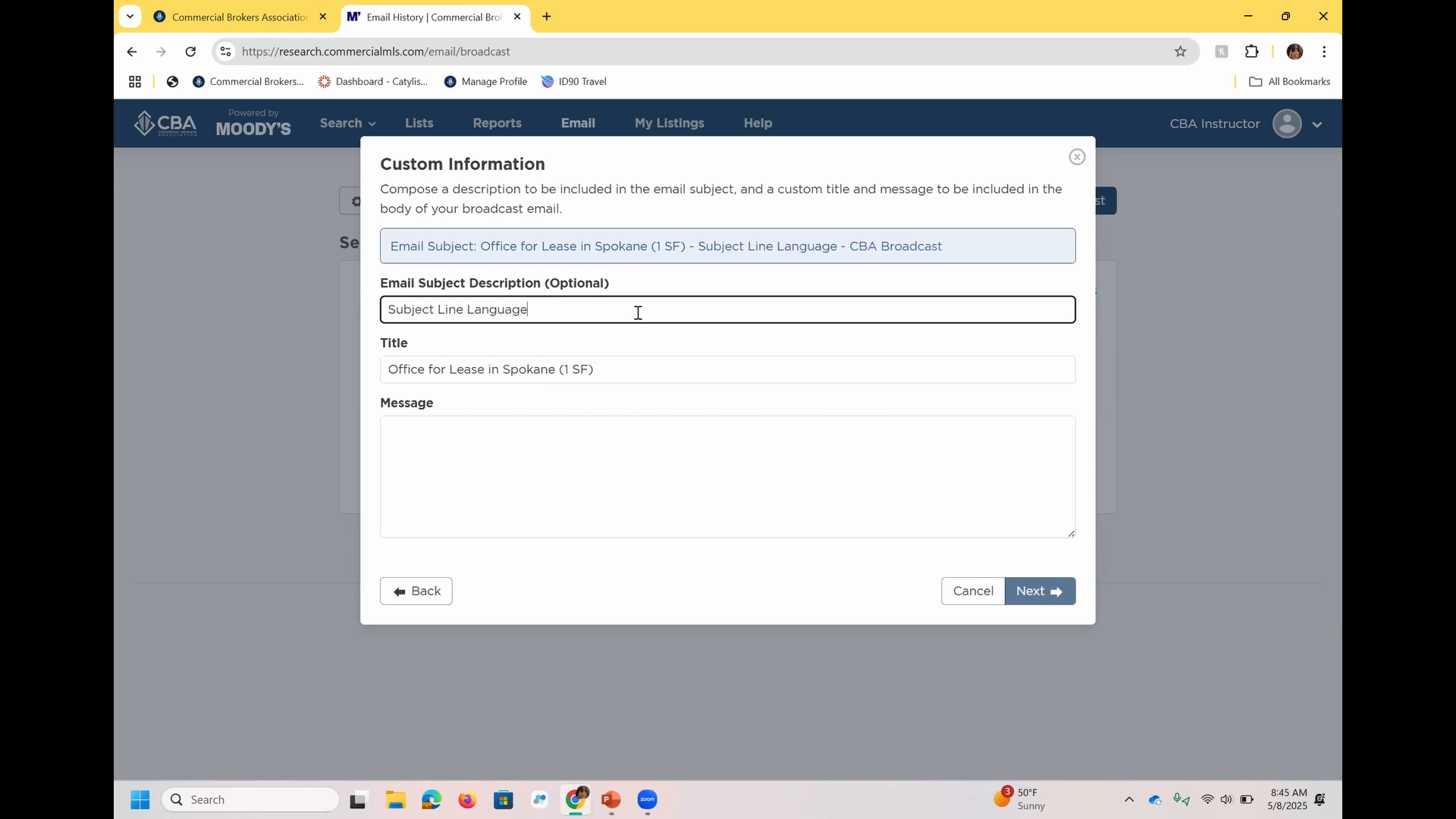
Set the broadcast's title to "Office Space!" and enter "Video Text Here" as its message.
key(Tab)
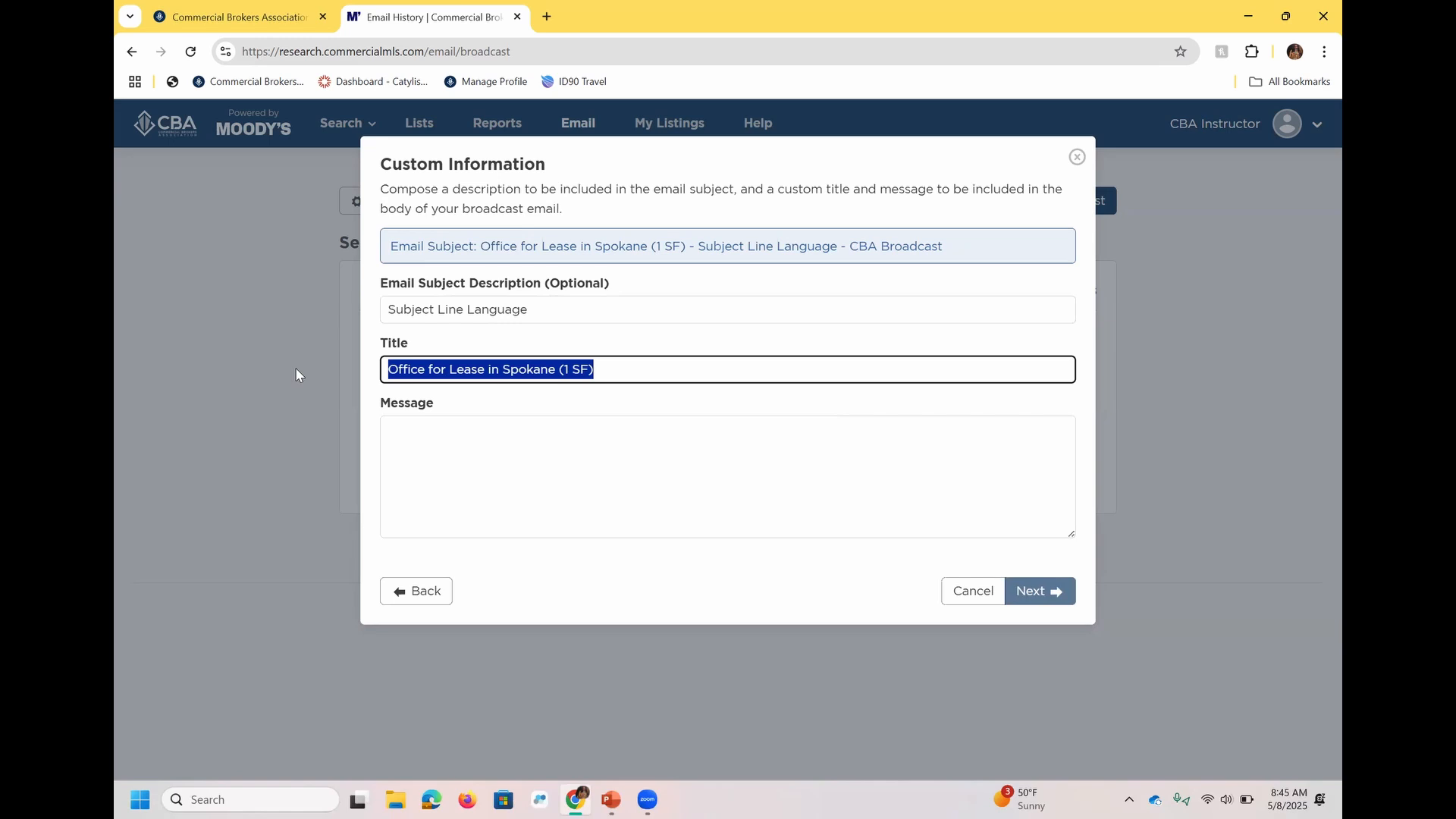
text(Office )
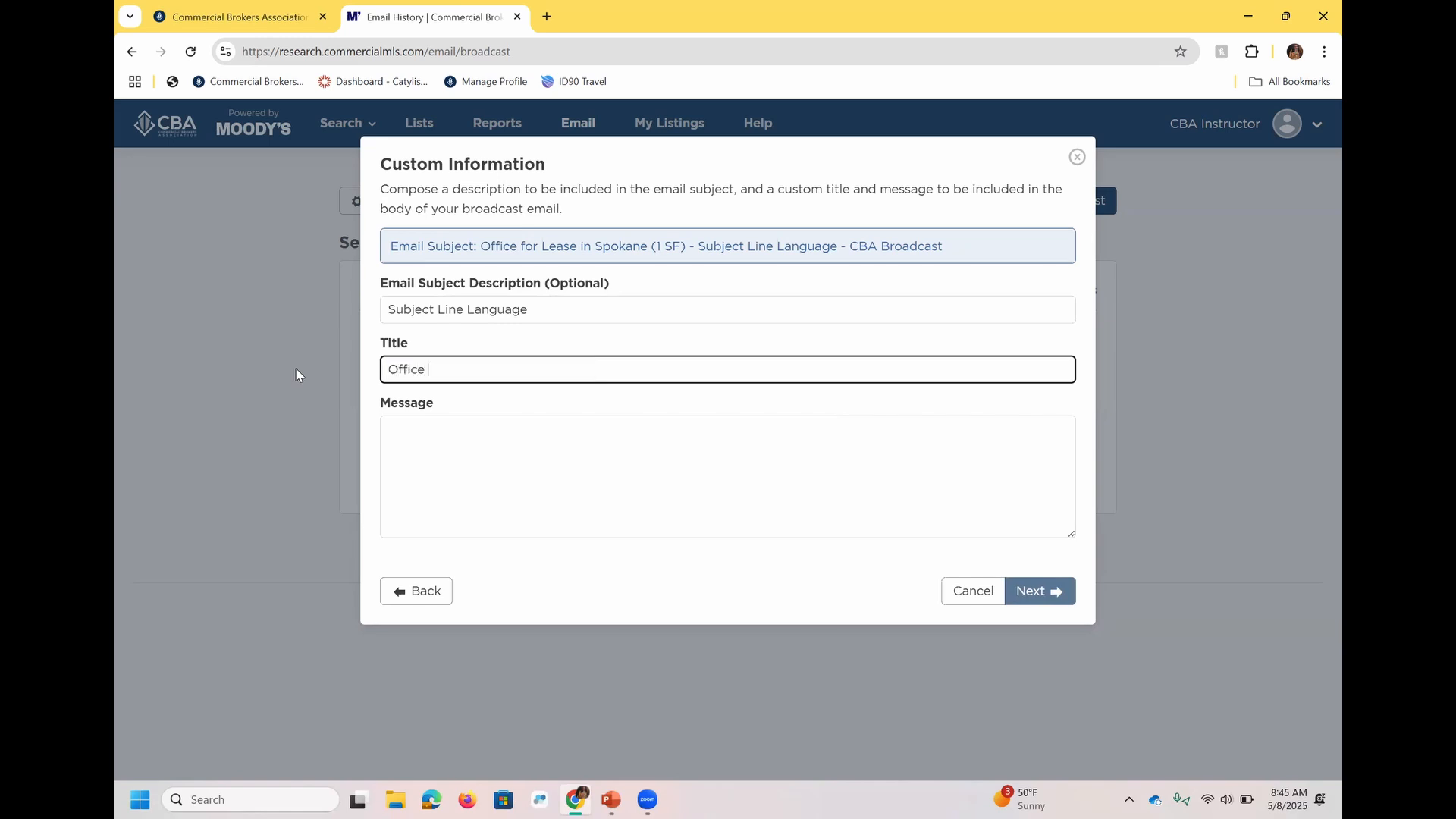
text(Space!)
click(476, 443)
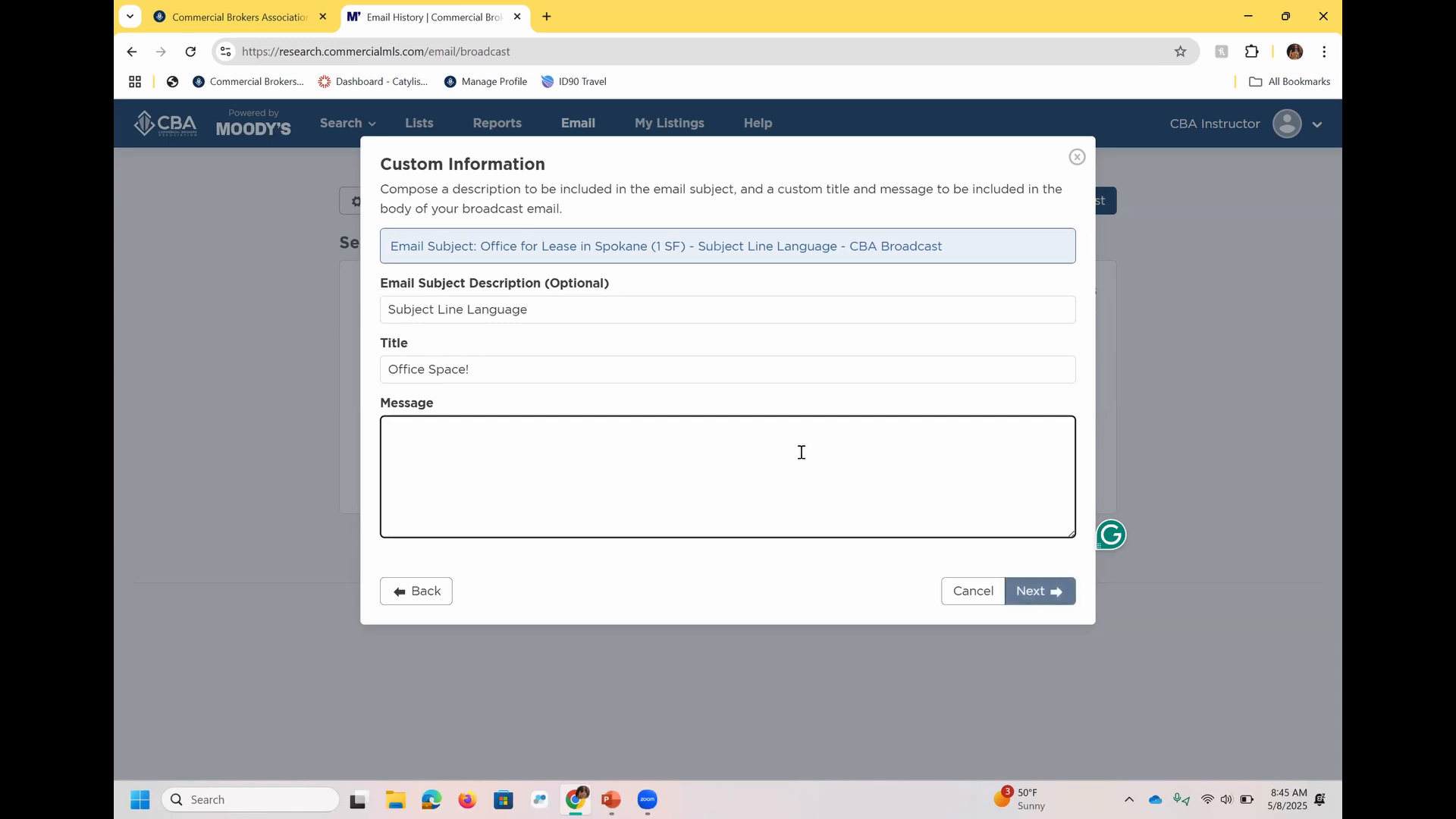
text(Video Text Here)
click(749, 598)
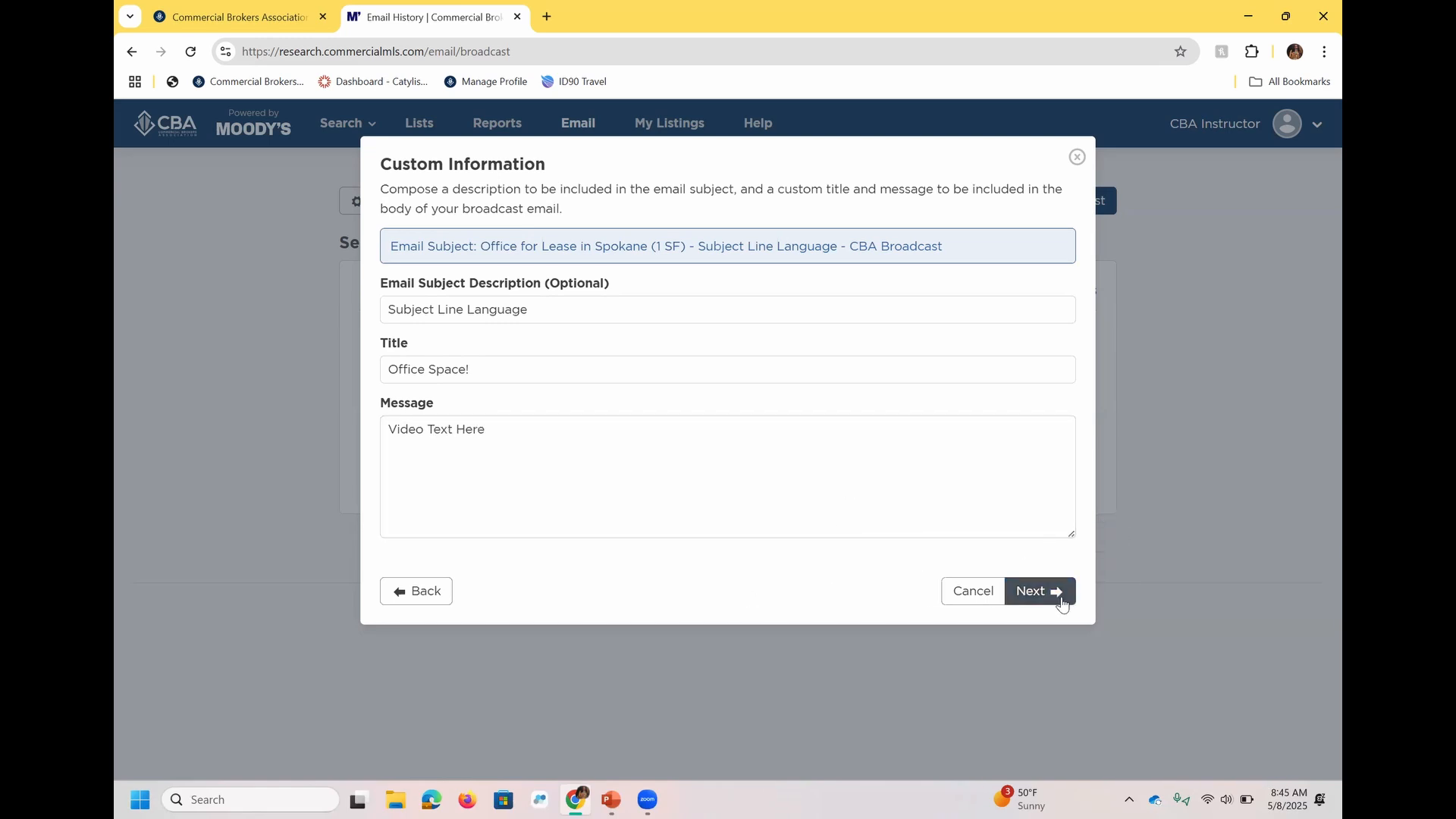
Review the broadcast email preview and the explanation field for researchers, and close the broadcast without submitting it.
click(1061, 600)
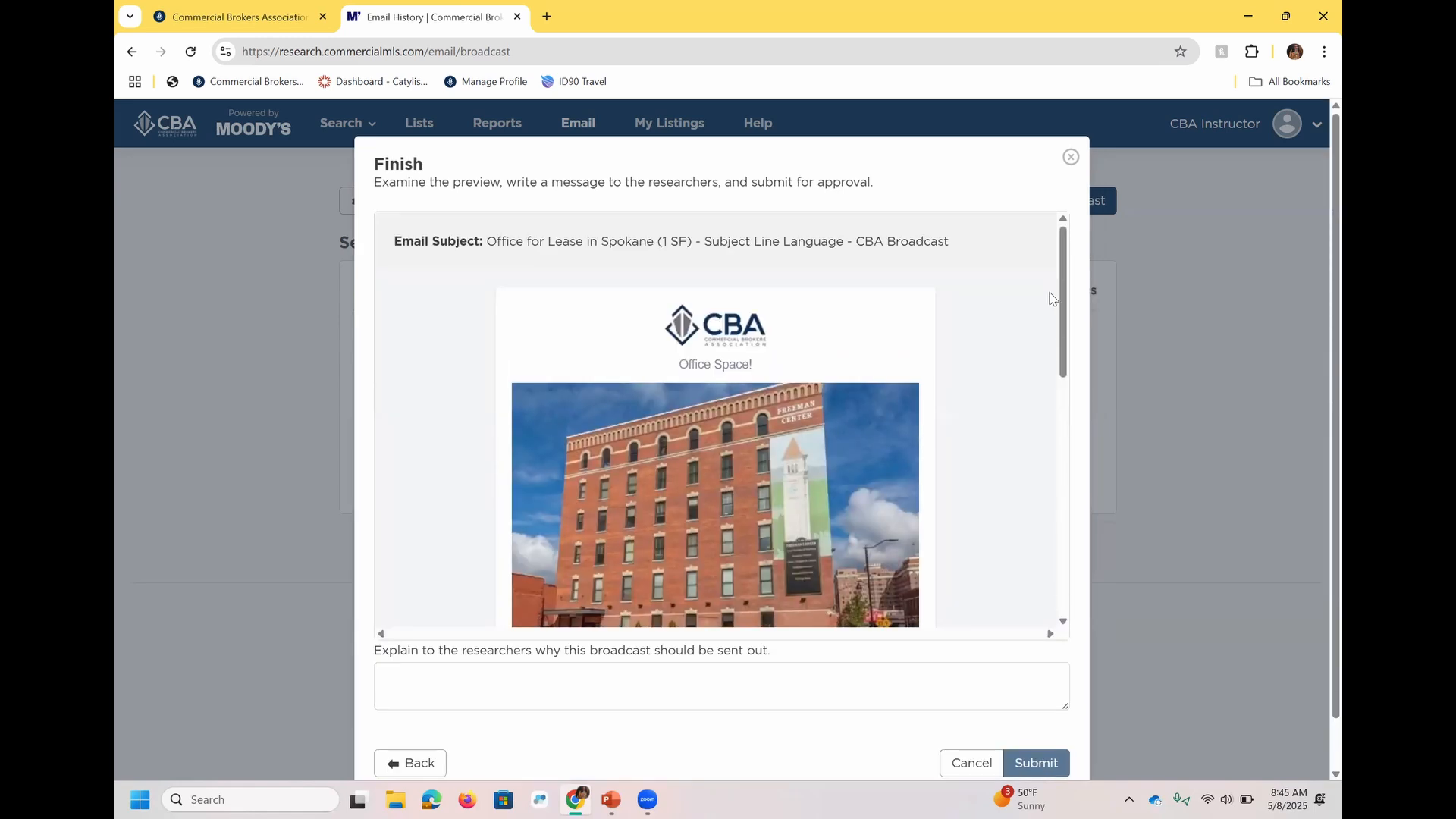
drag(1063, 298, 1081, 463)
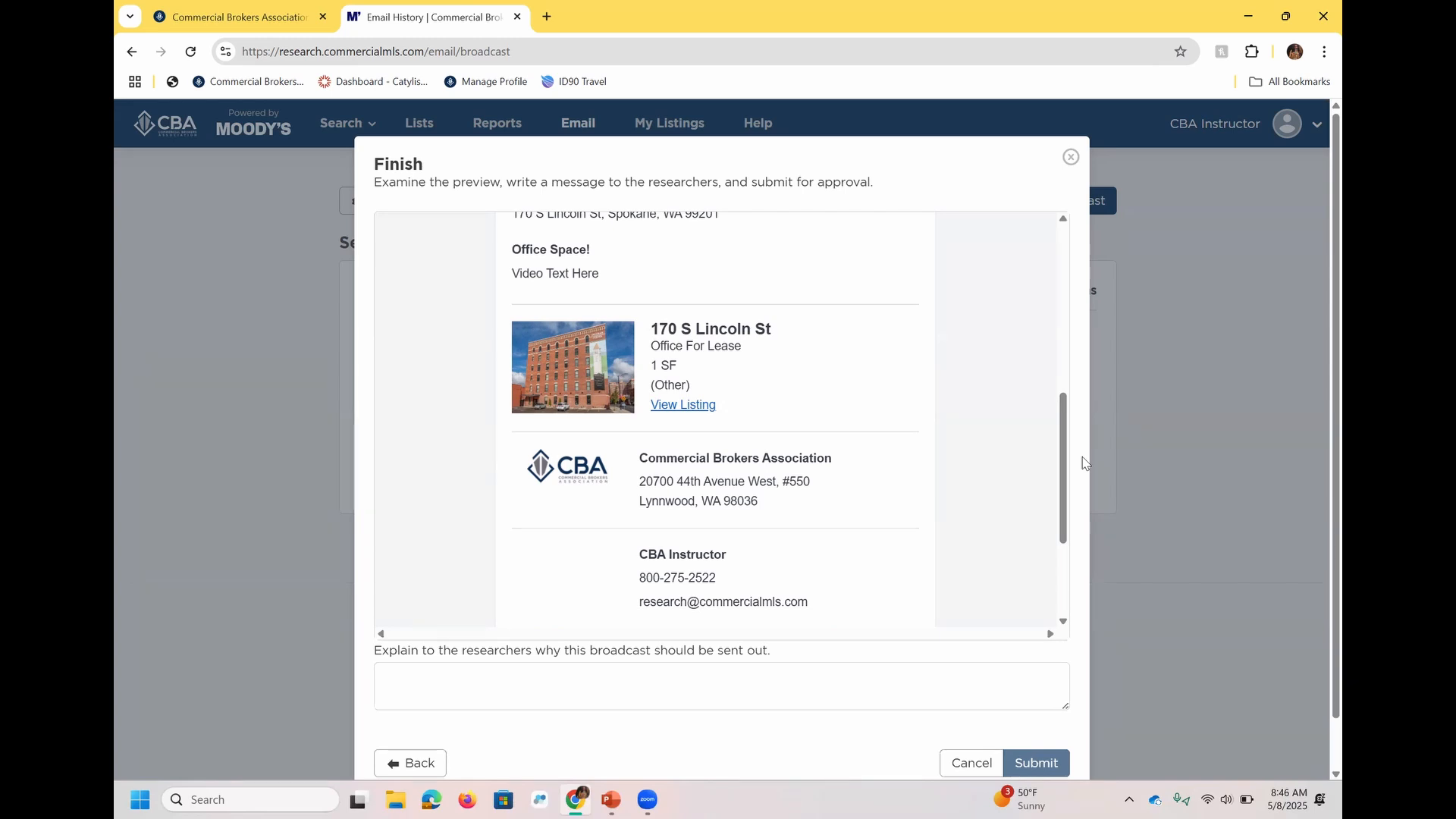
click(755, 674)
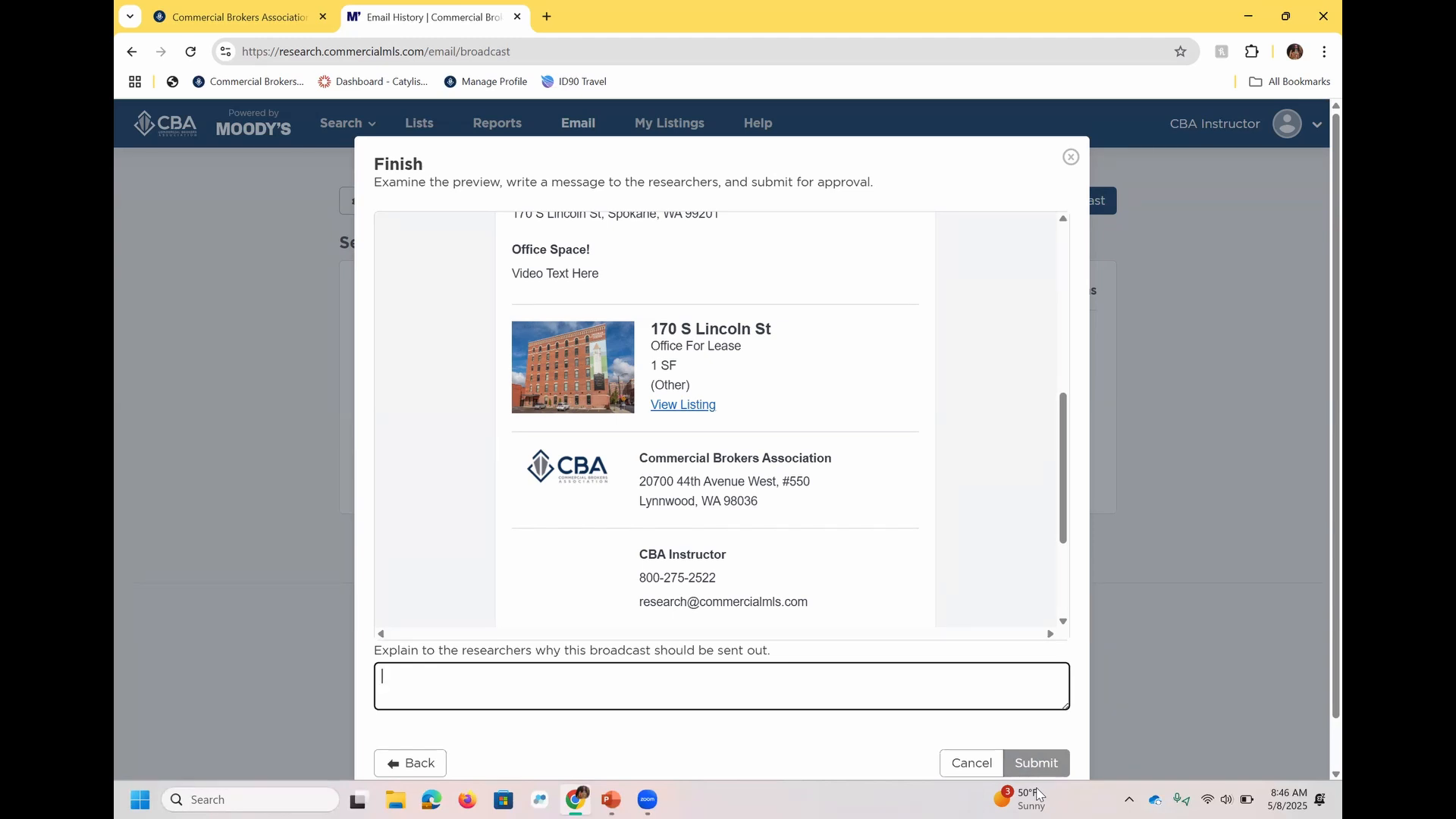
click(1069, 158)
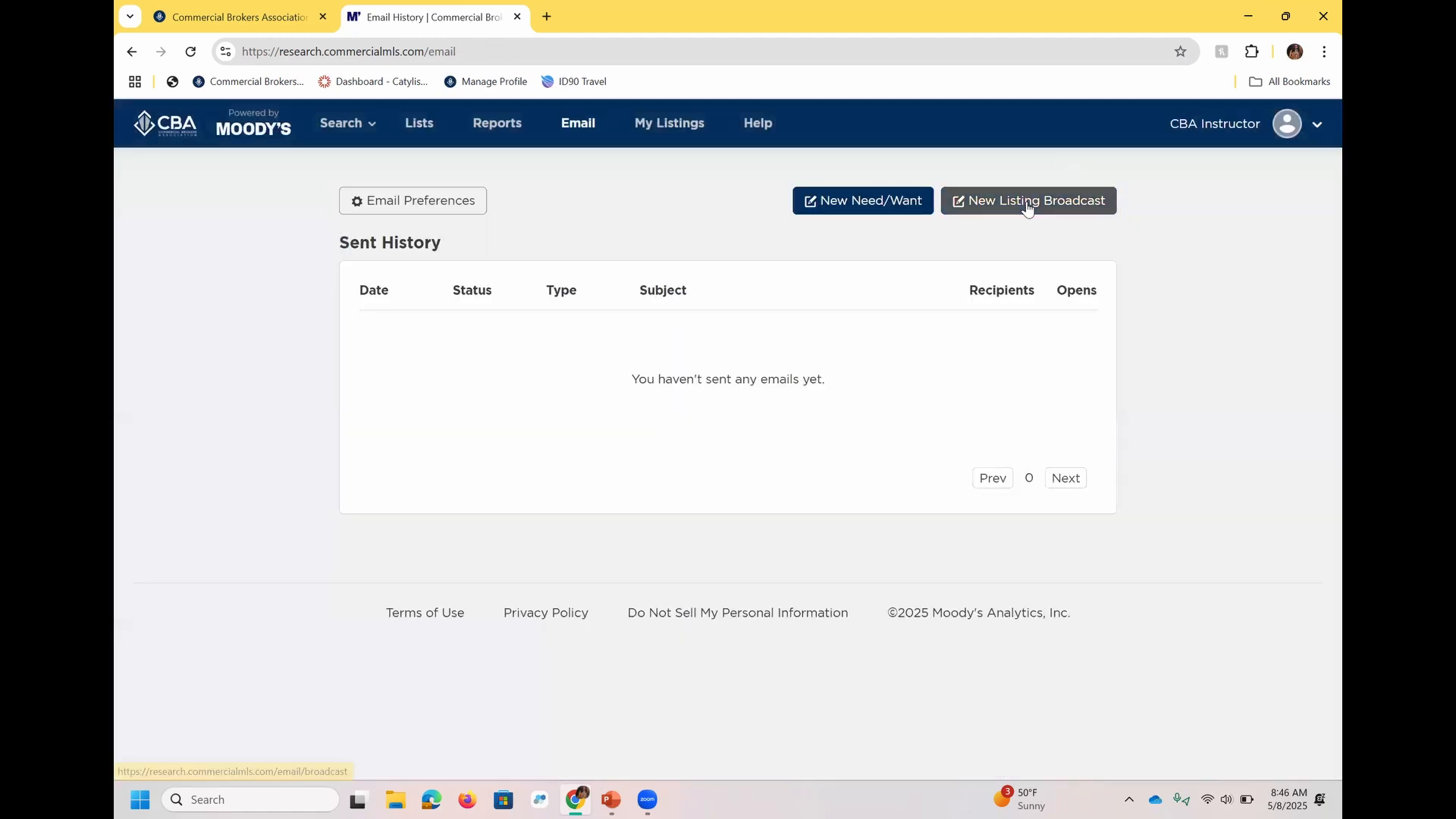
Start a new need/want post looking for Sale, with Office as the property type.
click(850, 203)
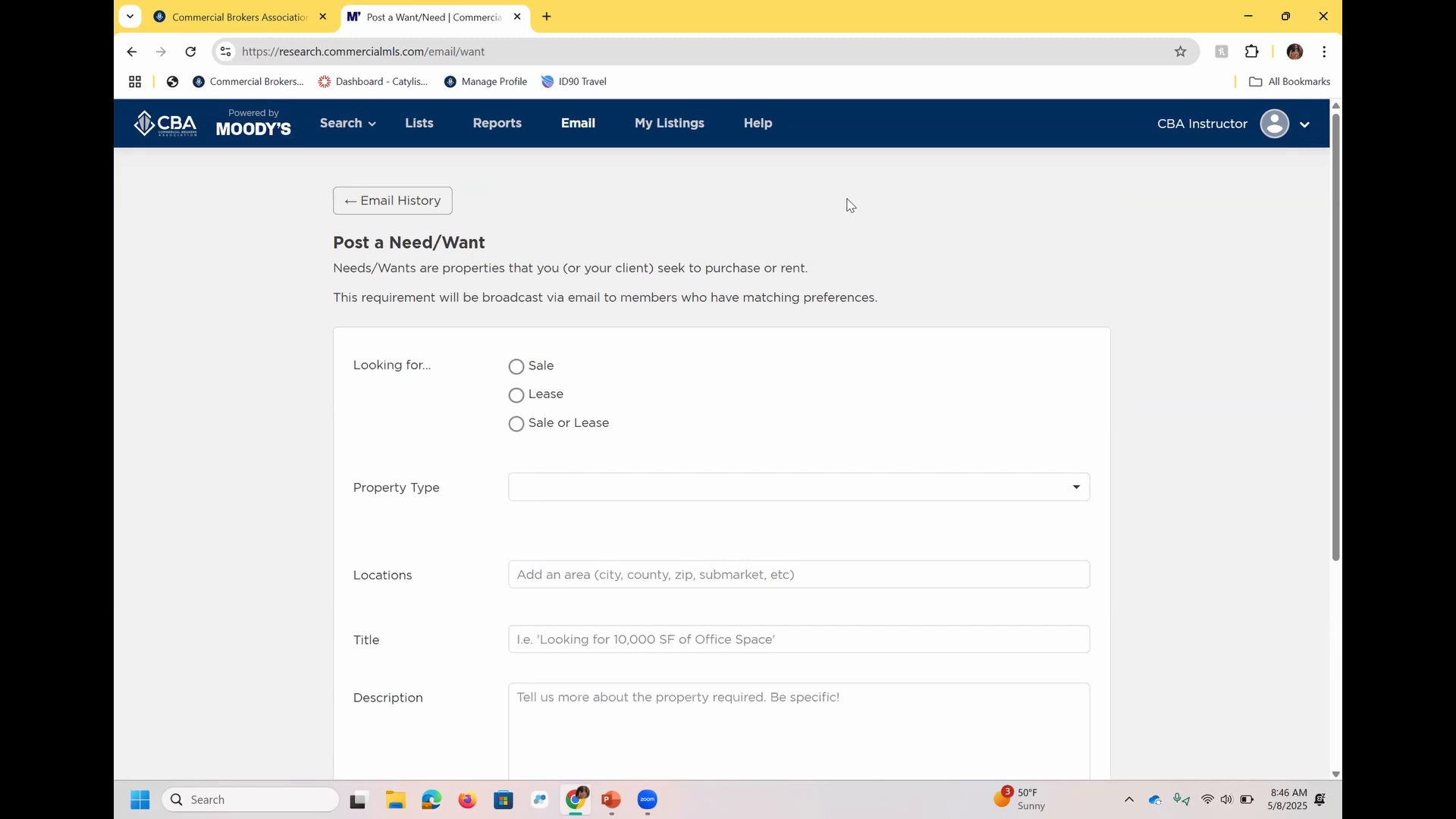
click(540, 369)
click(588, 485)
click(574, 556)
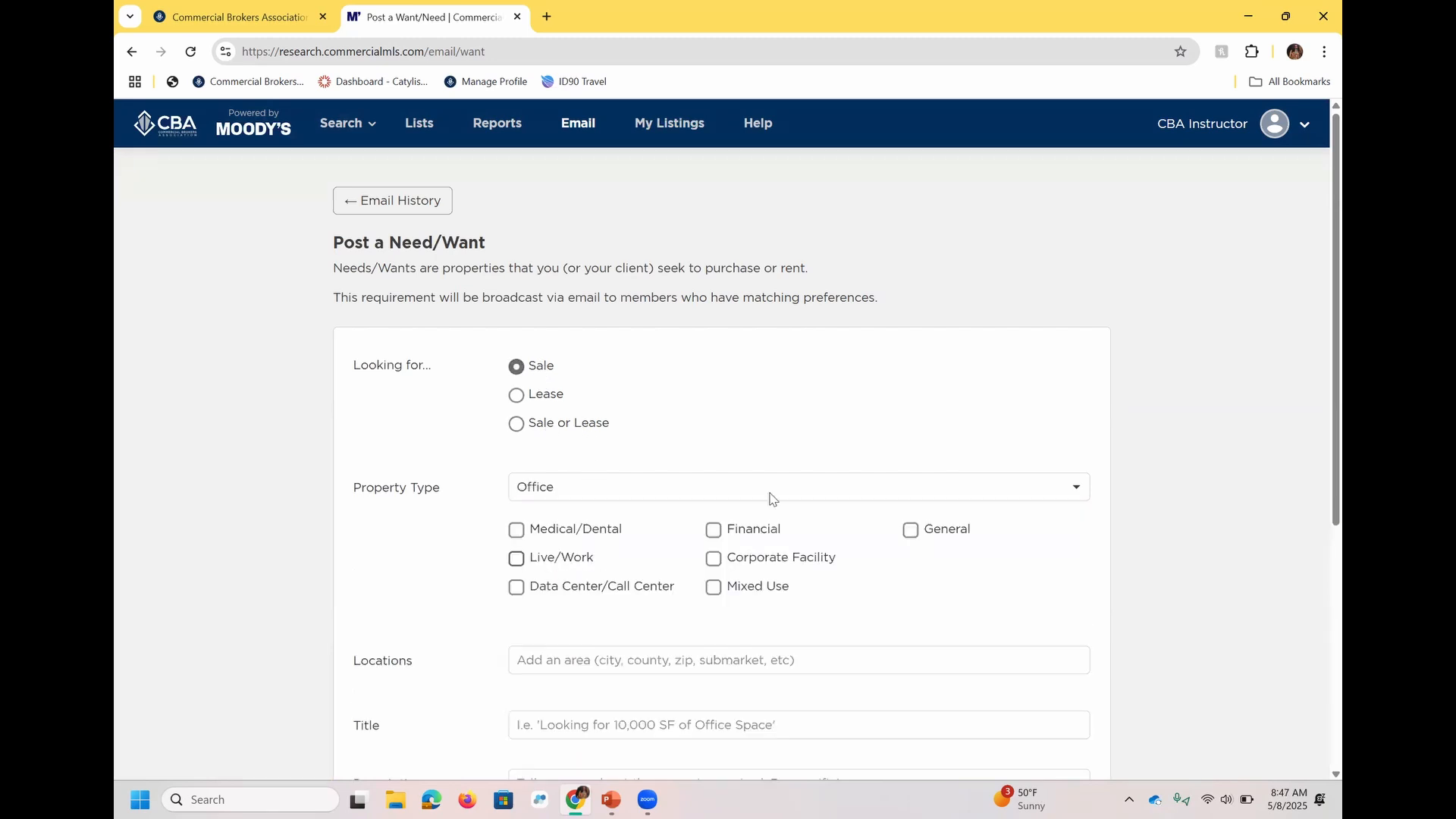
Add zip codes 98101 and 98036 as the need/want post's locations.
scroll(1319, 440, down, 3)
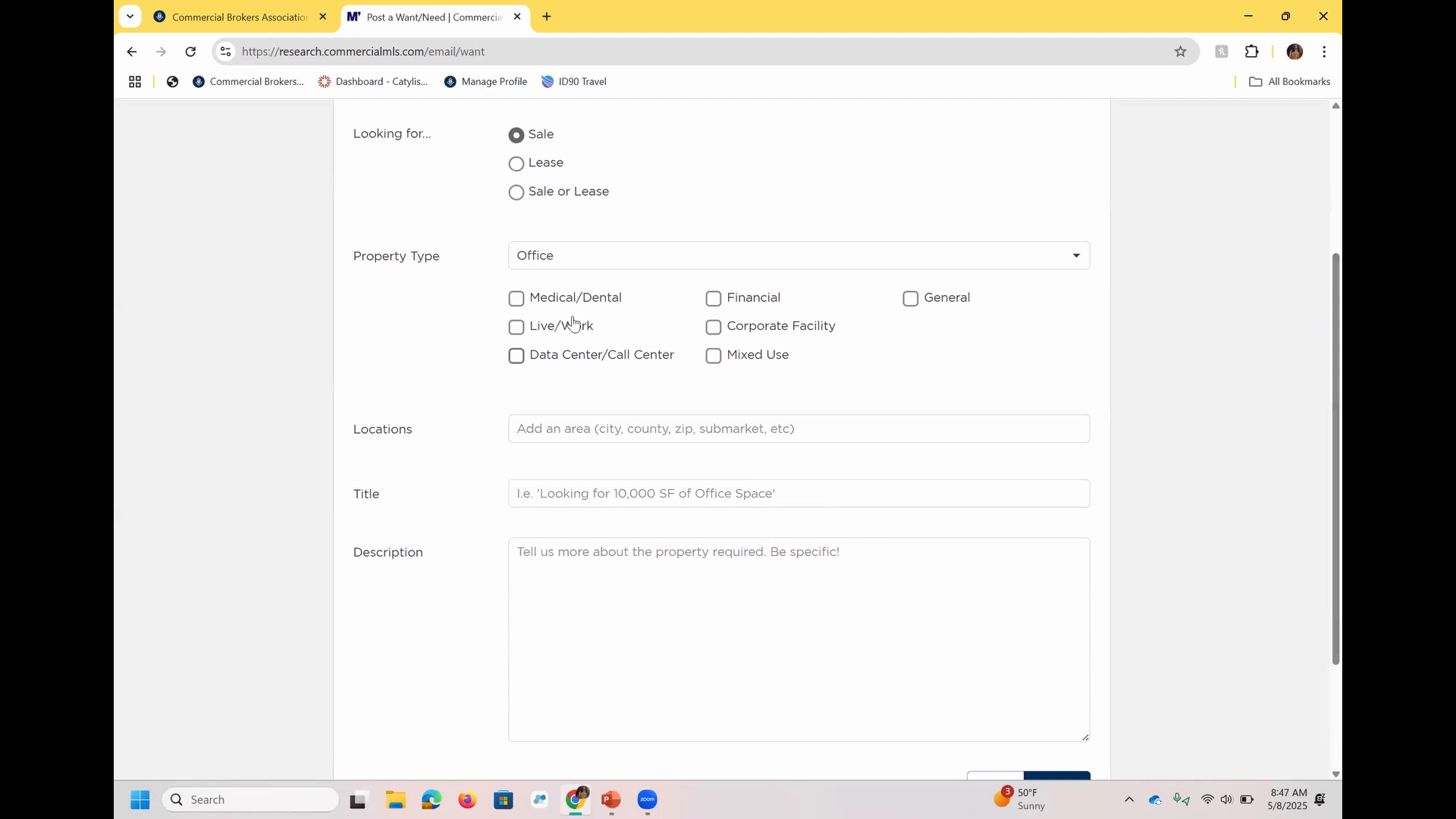
click(692, 444)
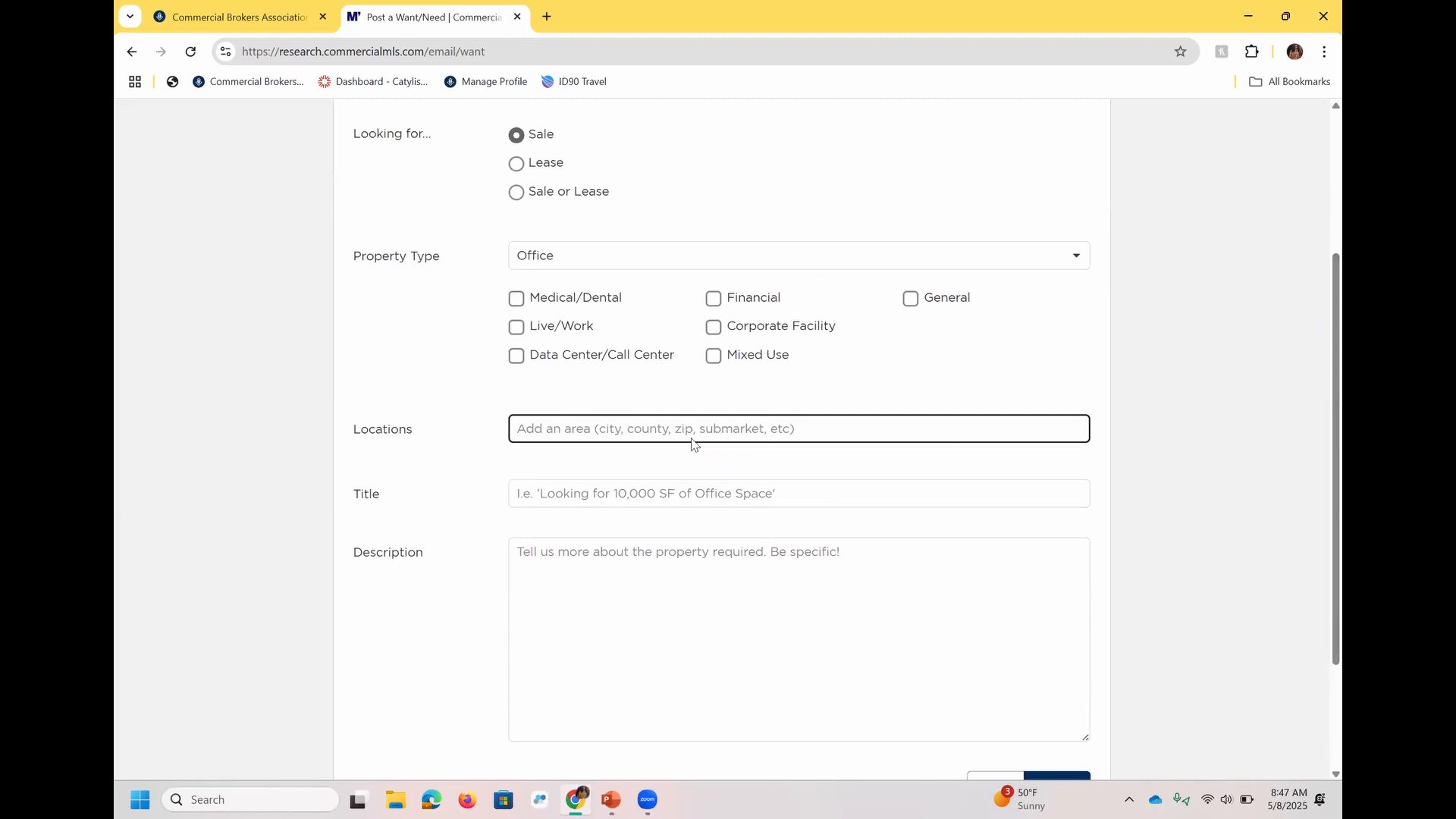
text(98101)
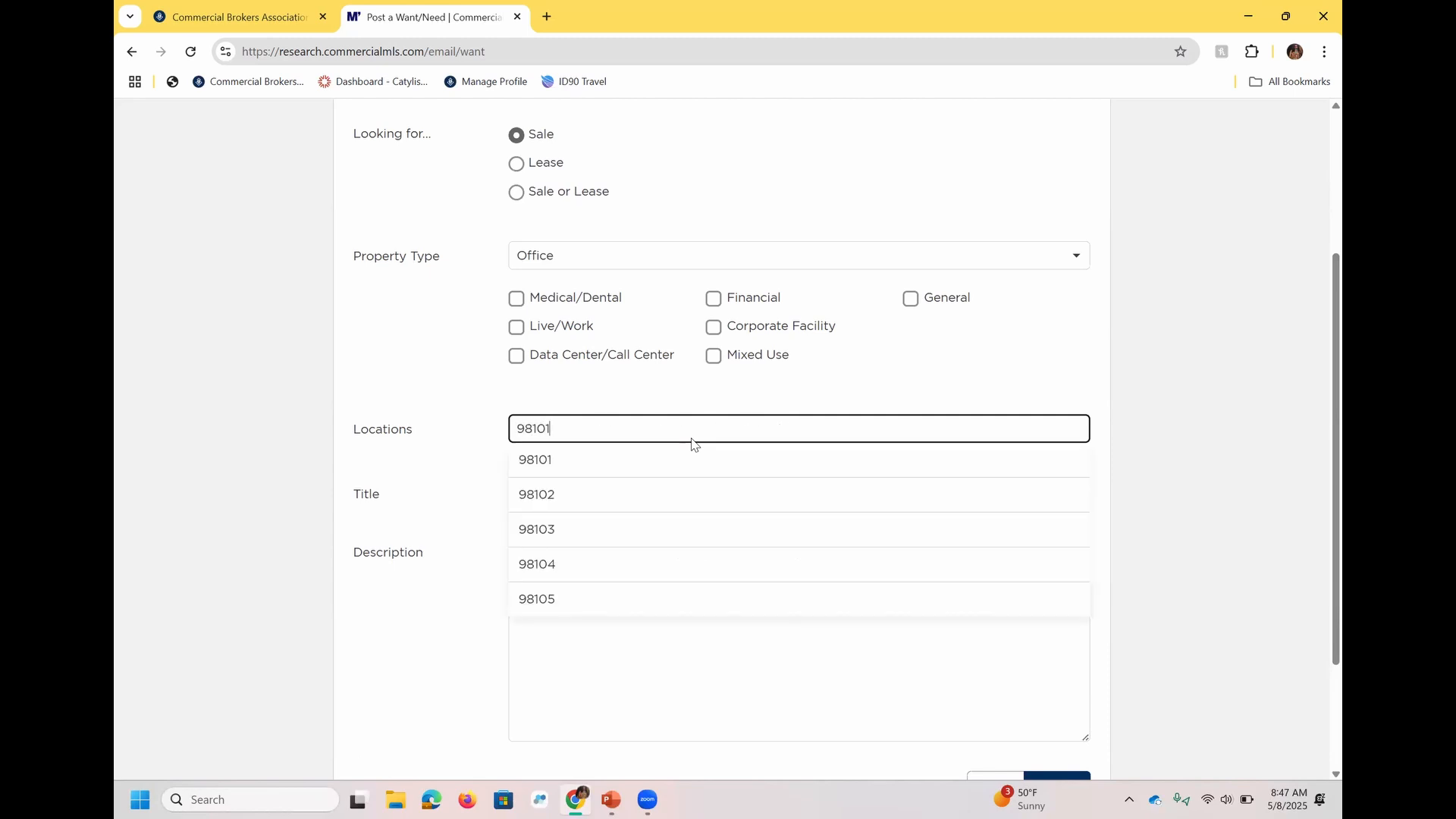
click(653, 458)
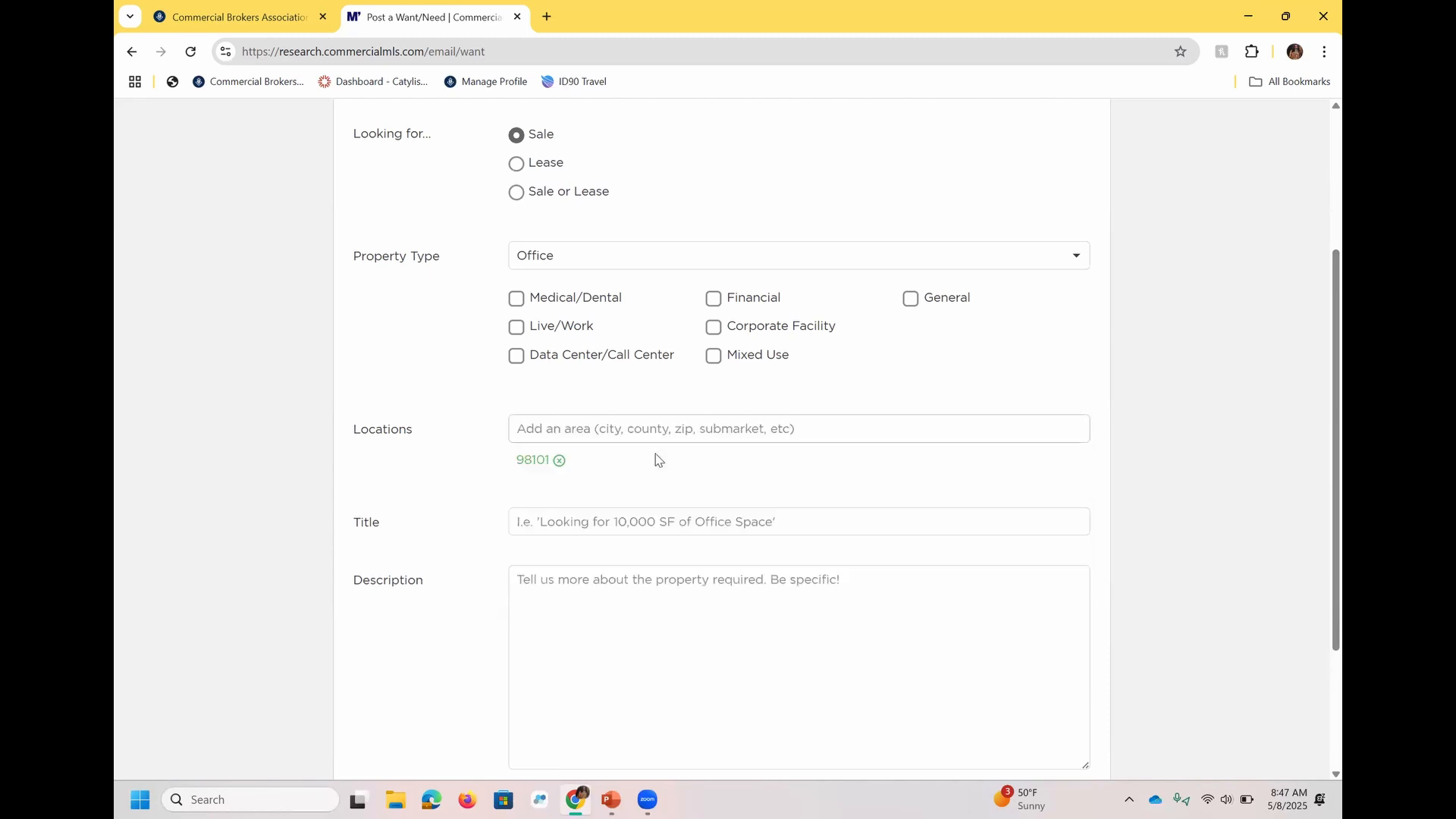
text(98)
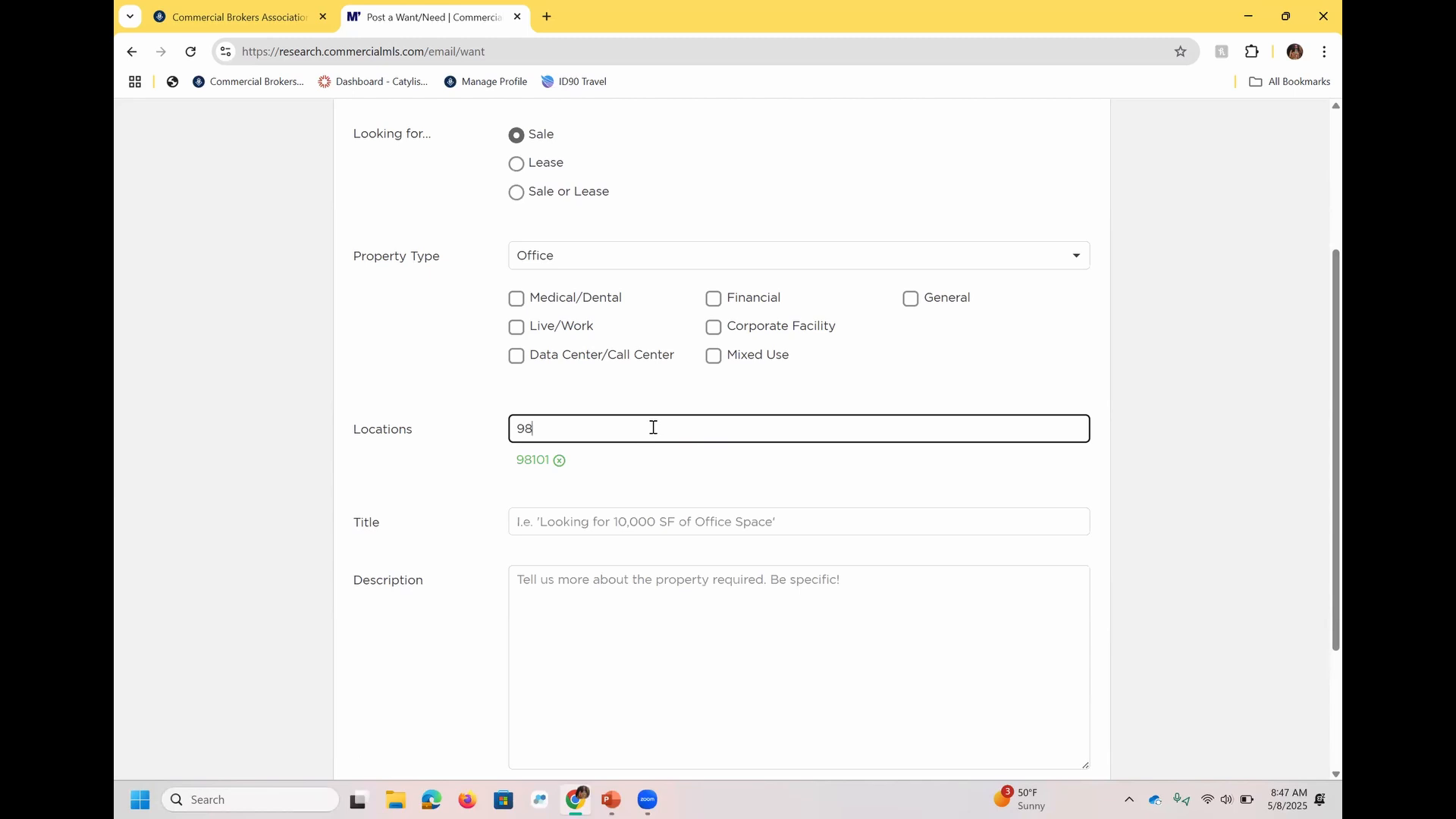
text(036)
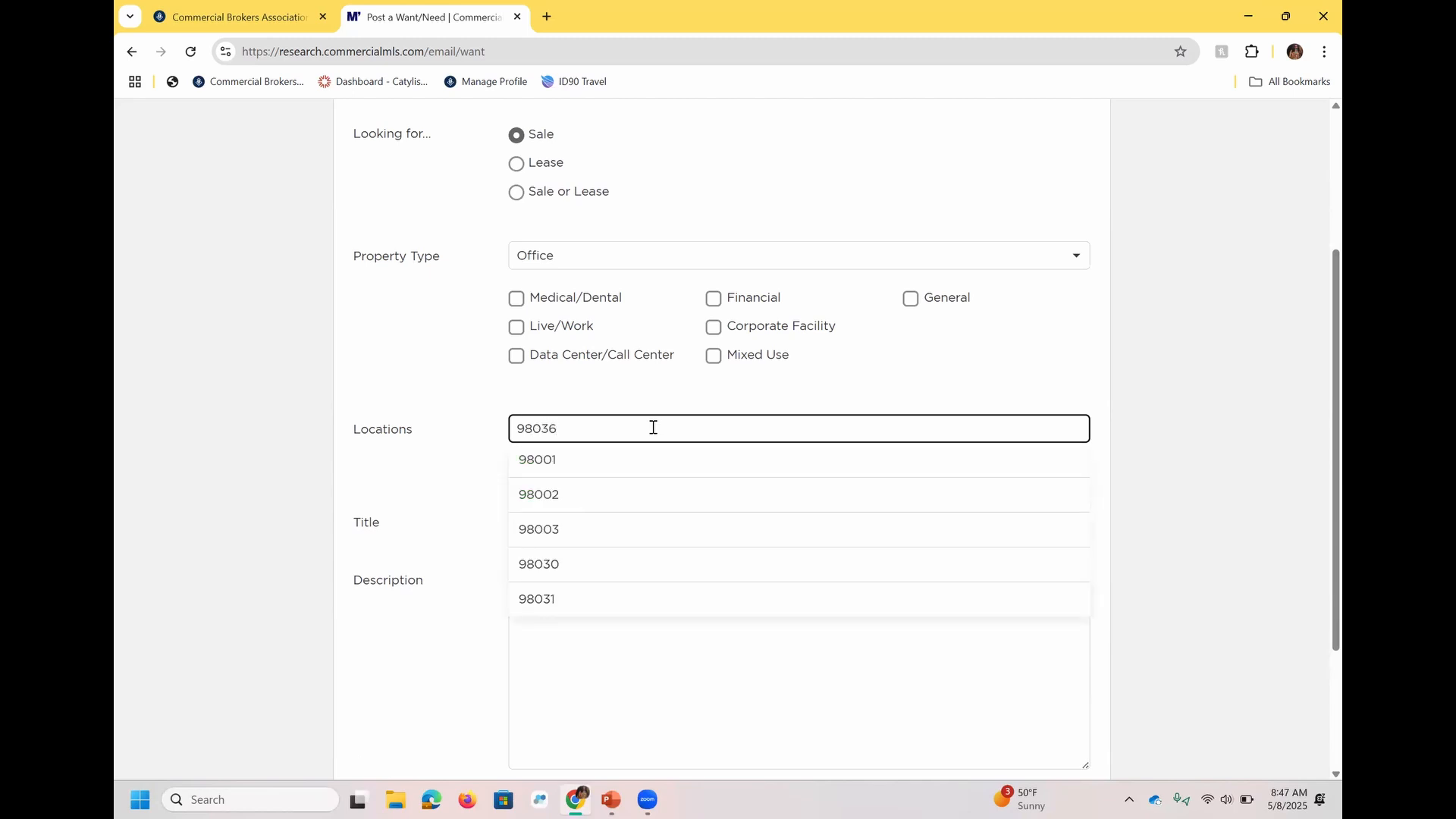
click(618, 463)
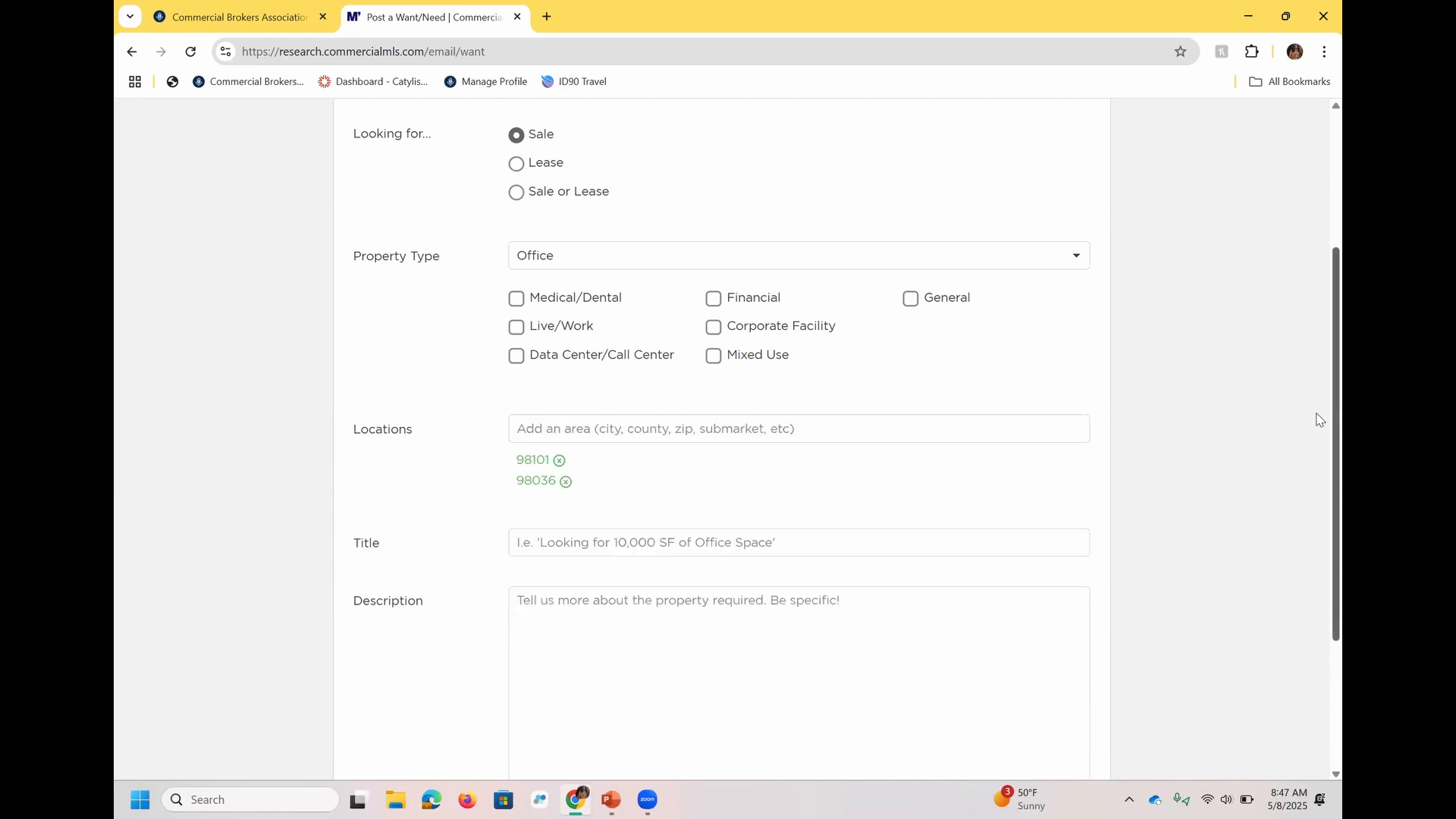
Check the need/want post's title and description fields, and return to the email history without submitting the post.
scroll(1317, 455, down, 3)
click(664, 387)
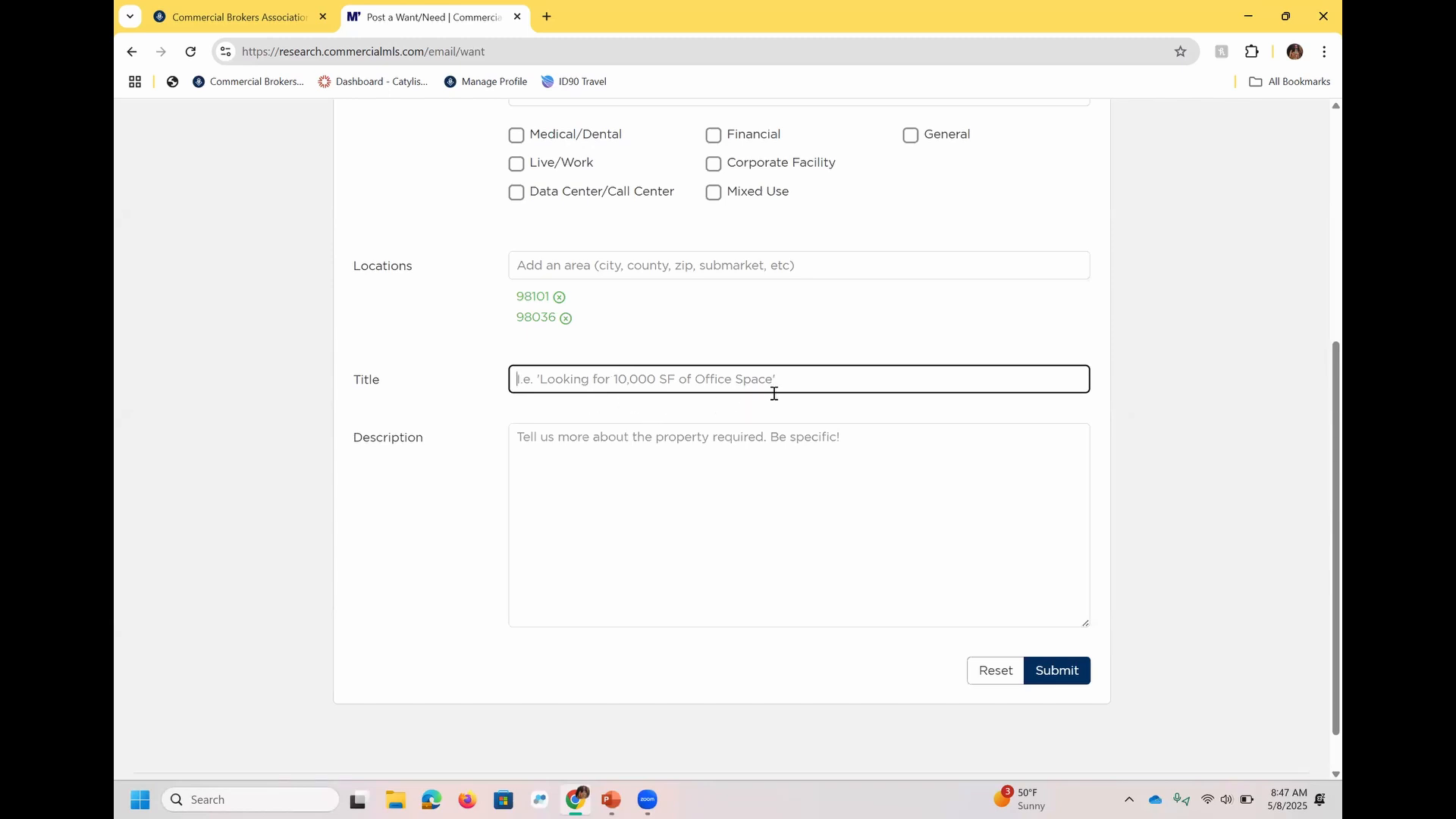
click(620, 476)
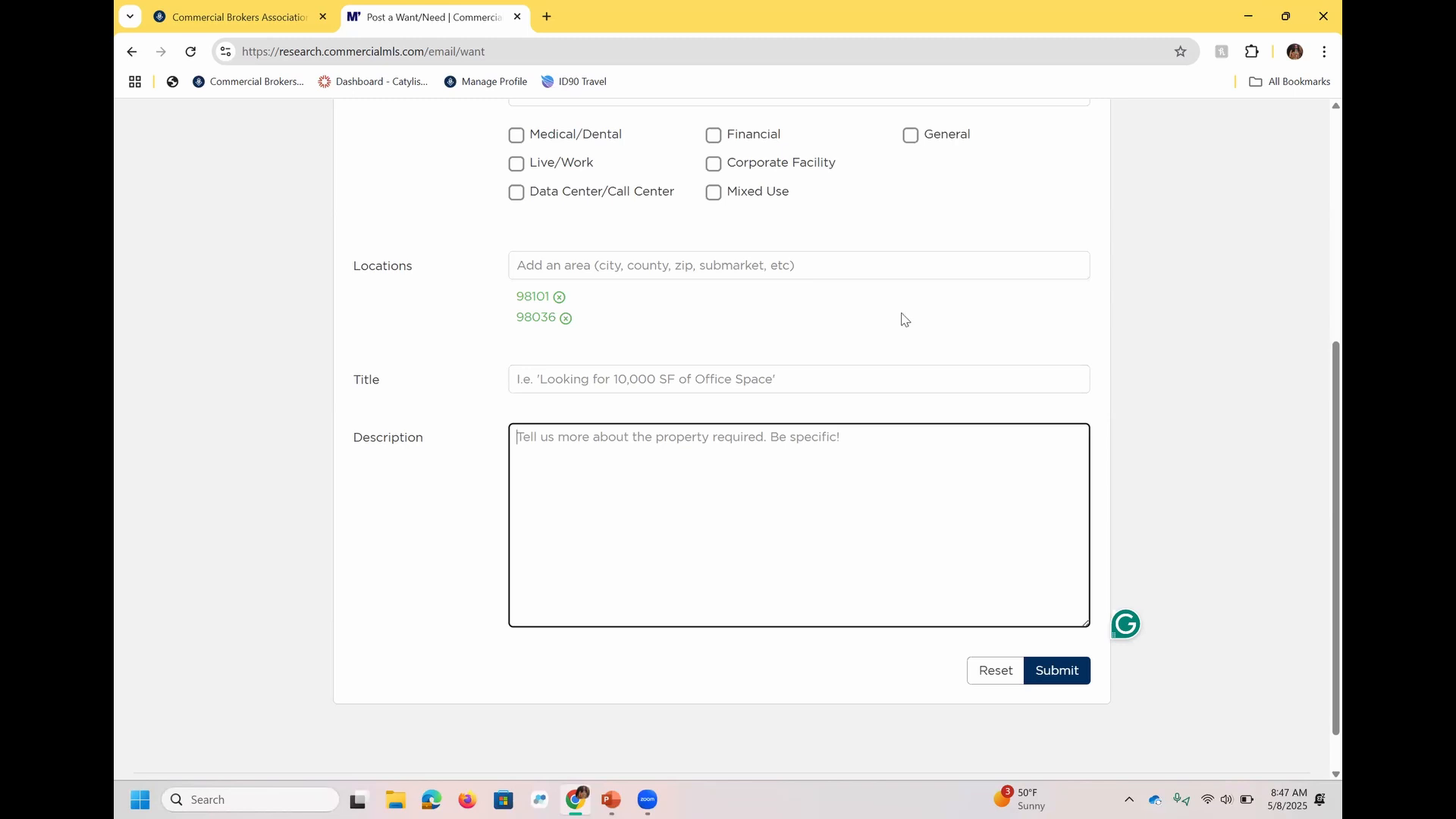
scroll(1320, 379, up, 5)
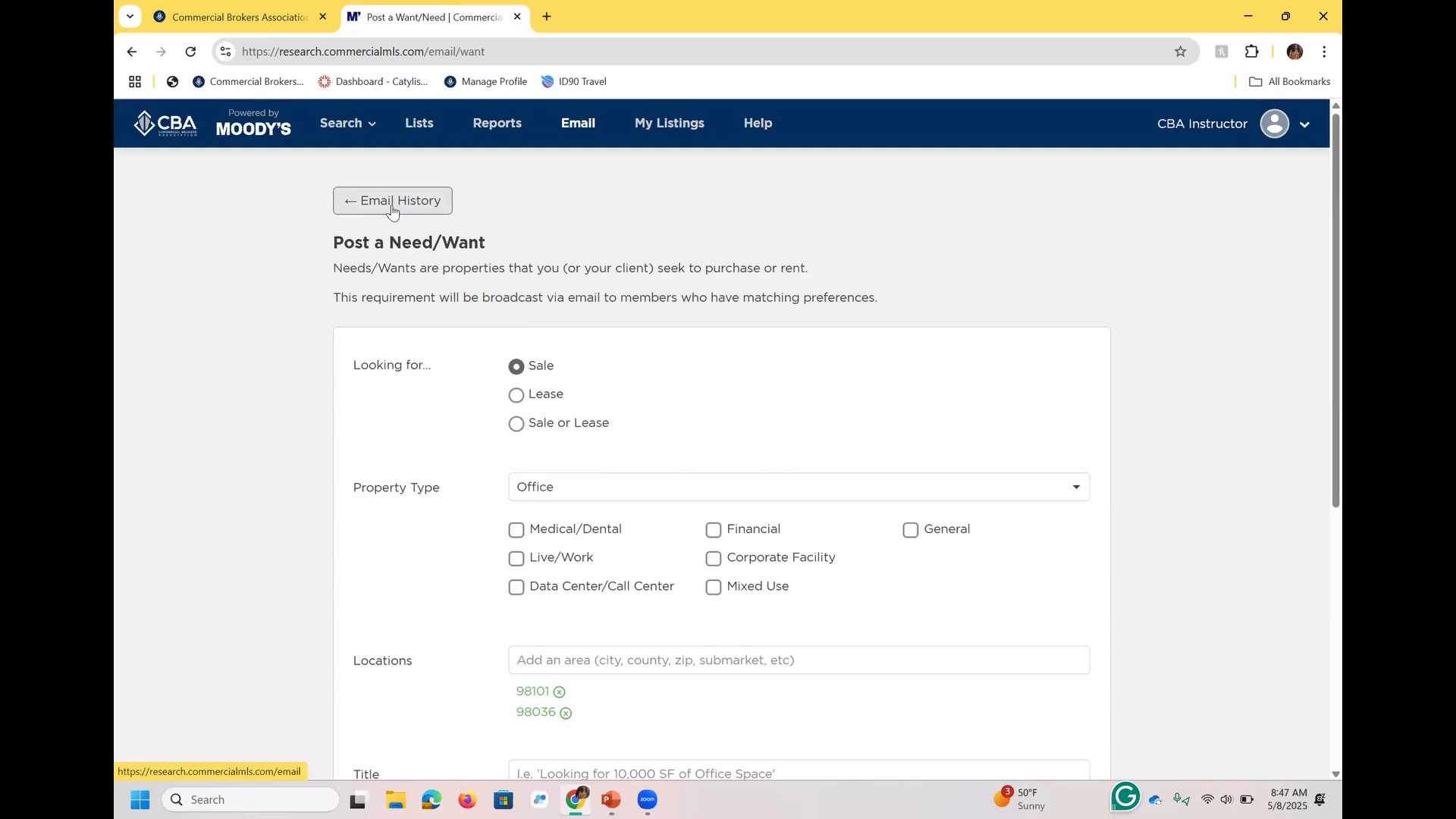
click(392, 205)
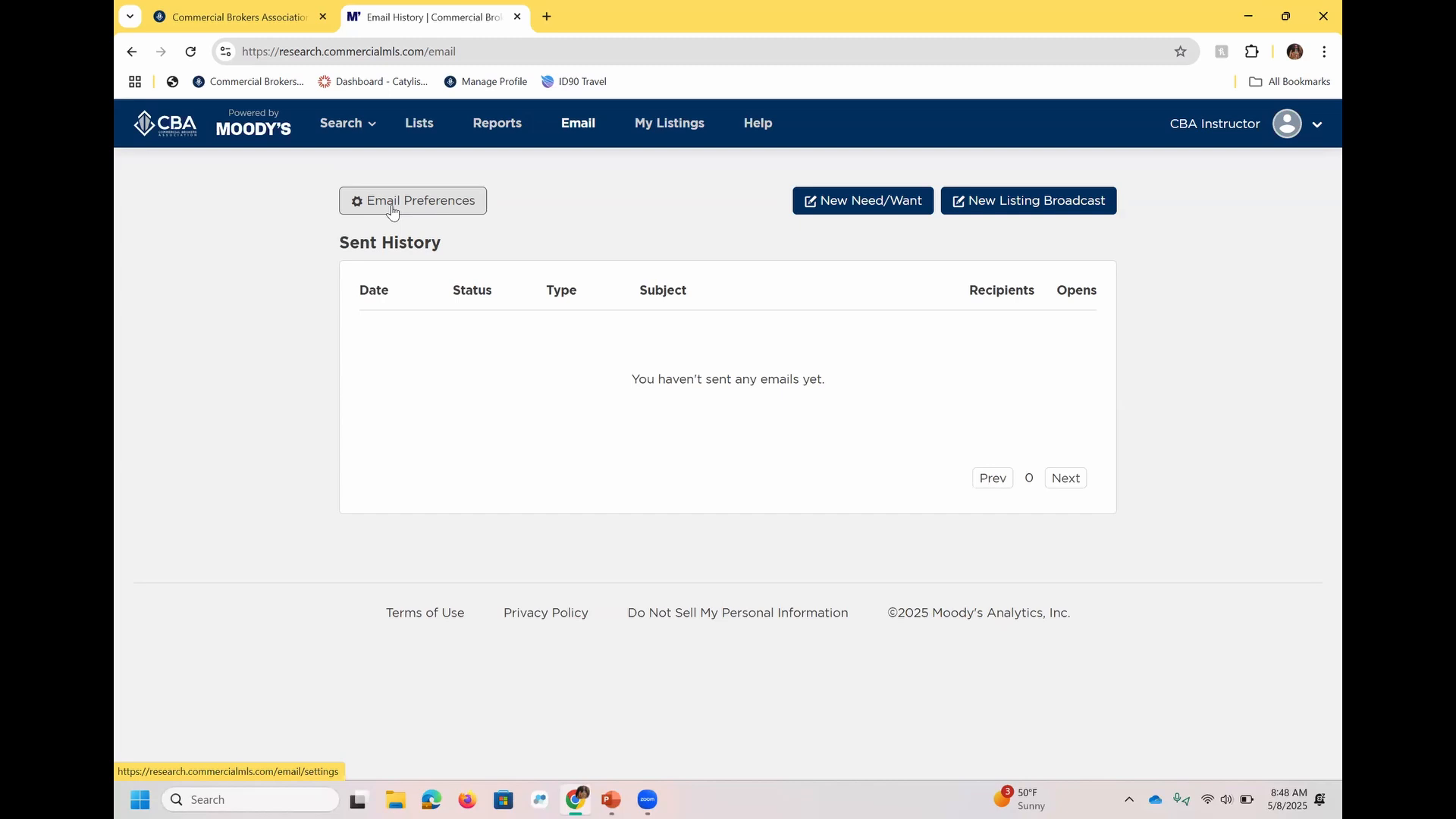
Open the email preferences and choose 98101 as the new subscription's area of interest.
click(392, 203)
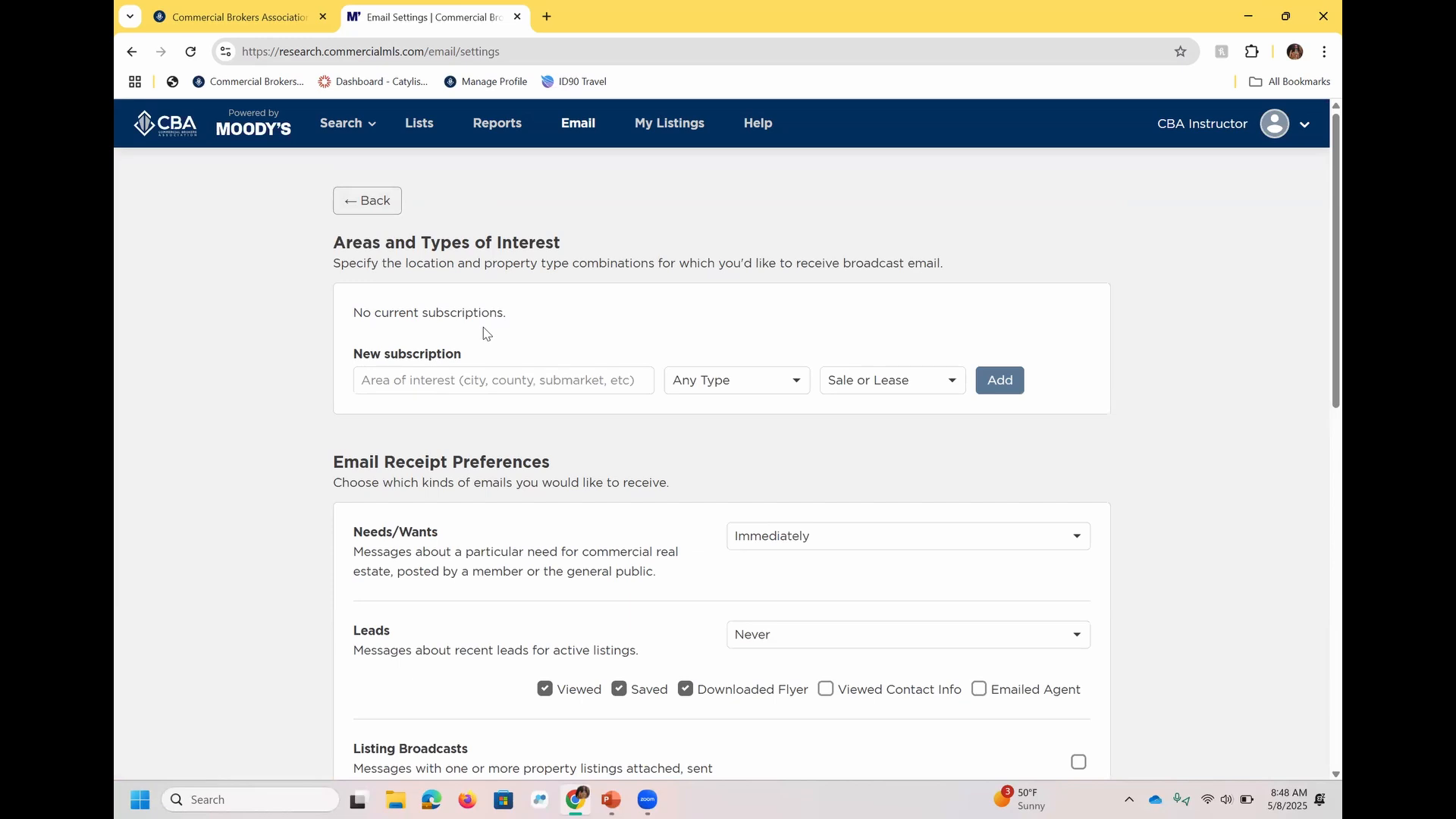
click(460, 375)
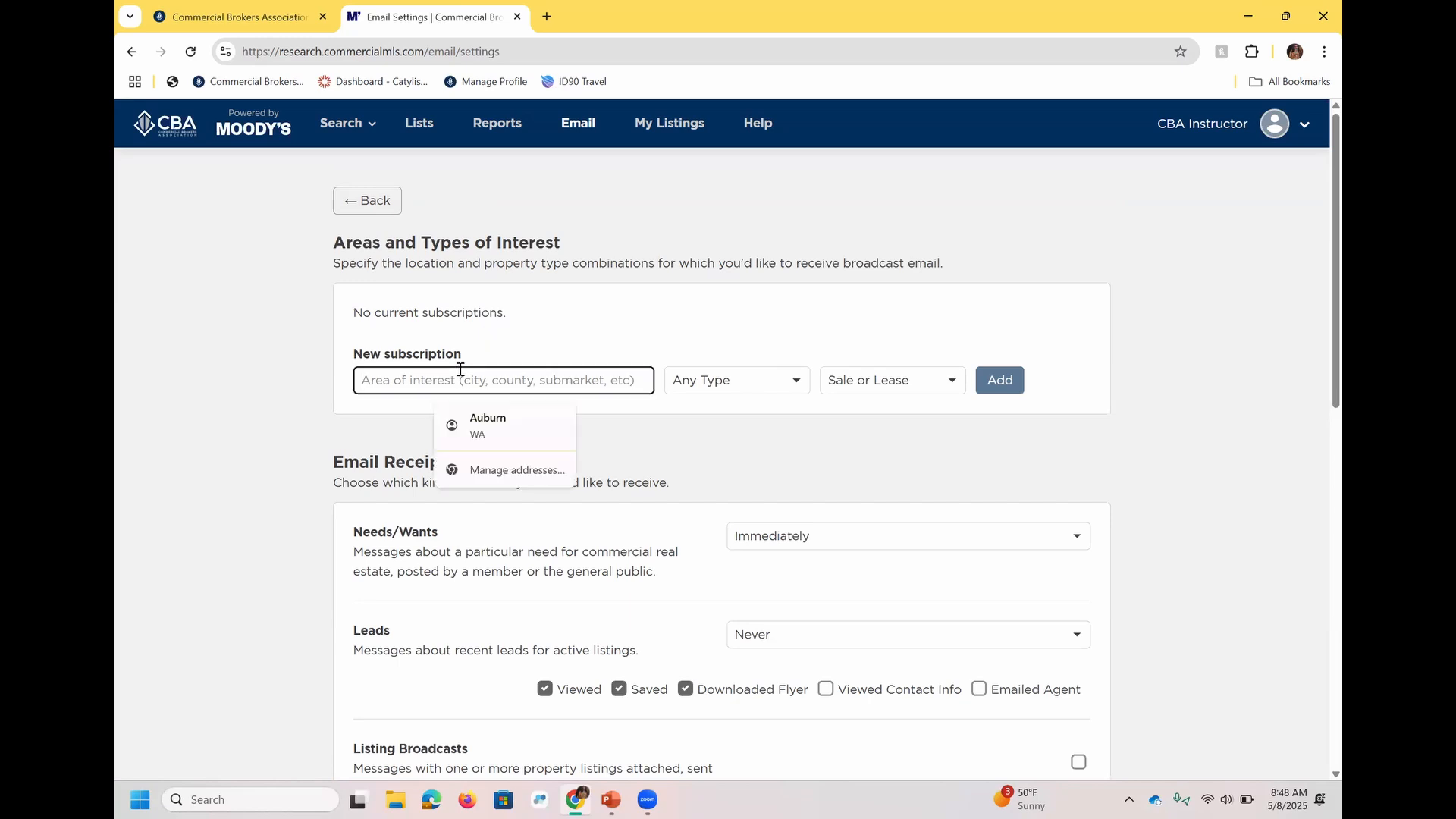
text(98101)
click(419, 414)
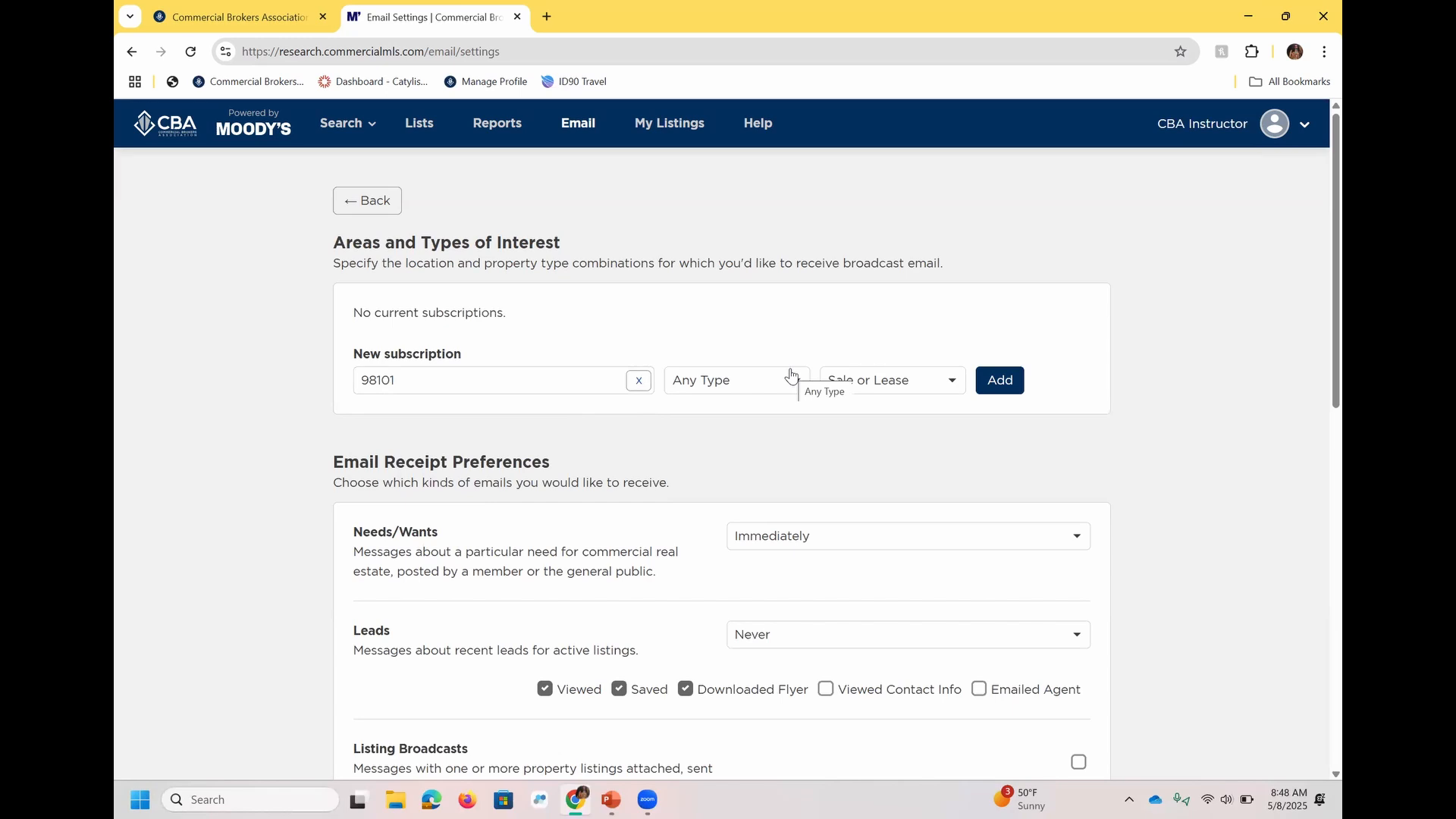
Check the property type choices and the sale or lease choices for the new subscription without changing them.
click(757, 388)
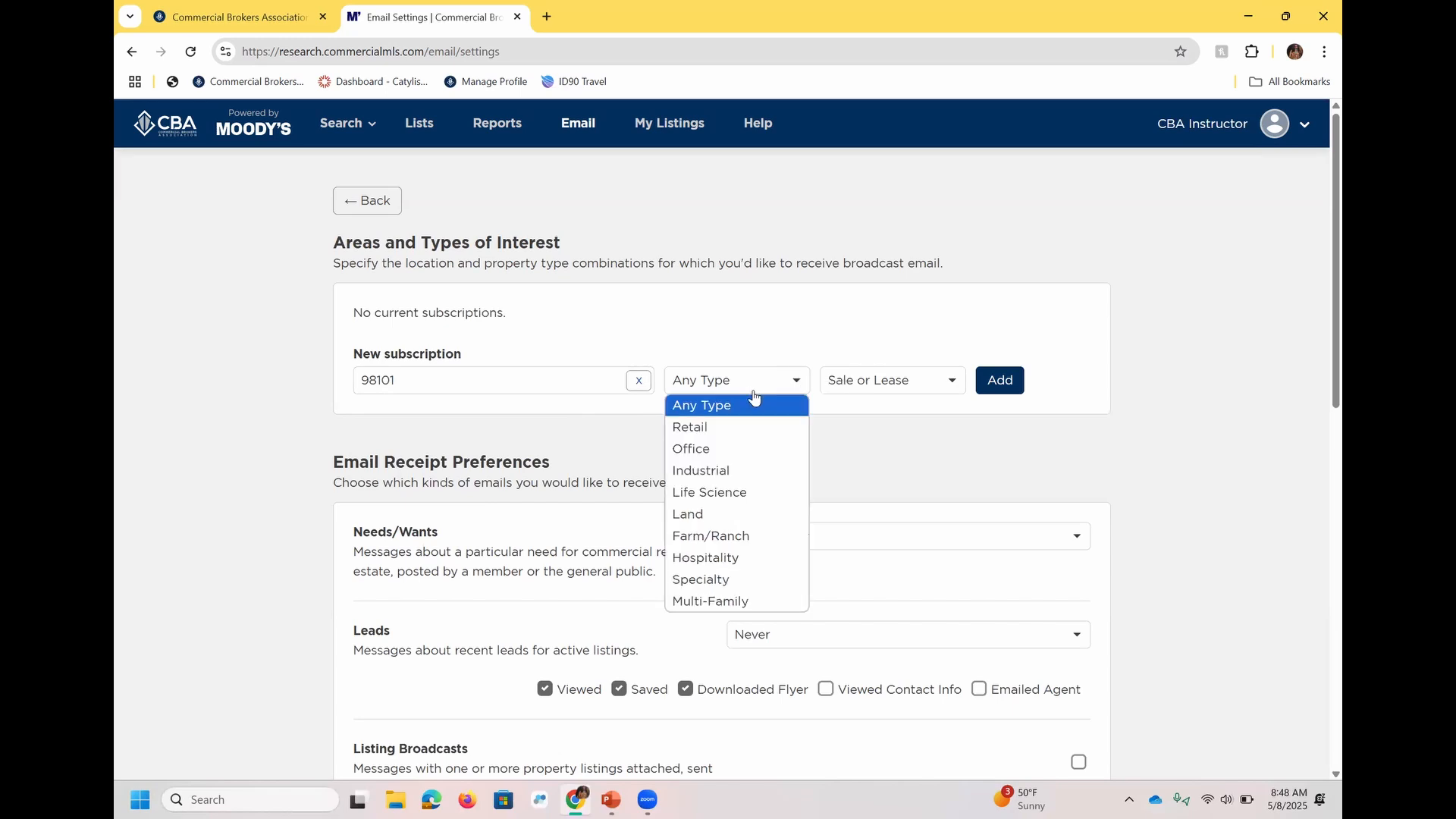
click(906, 383)
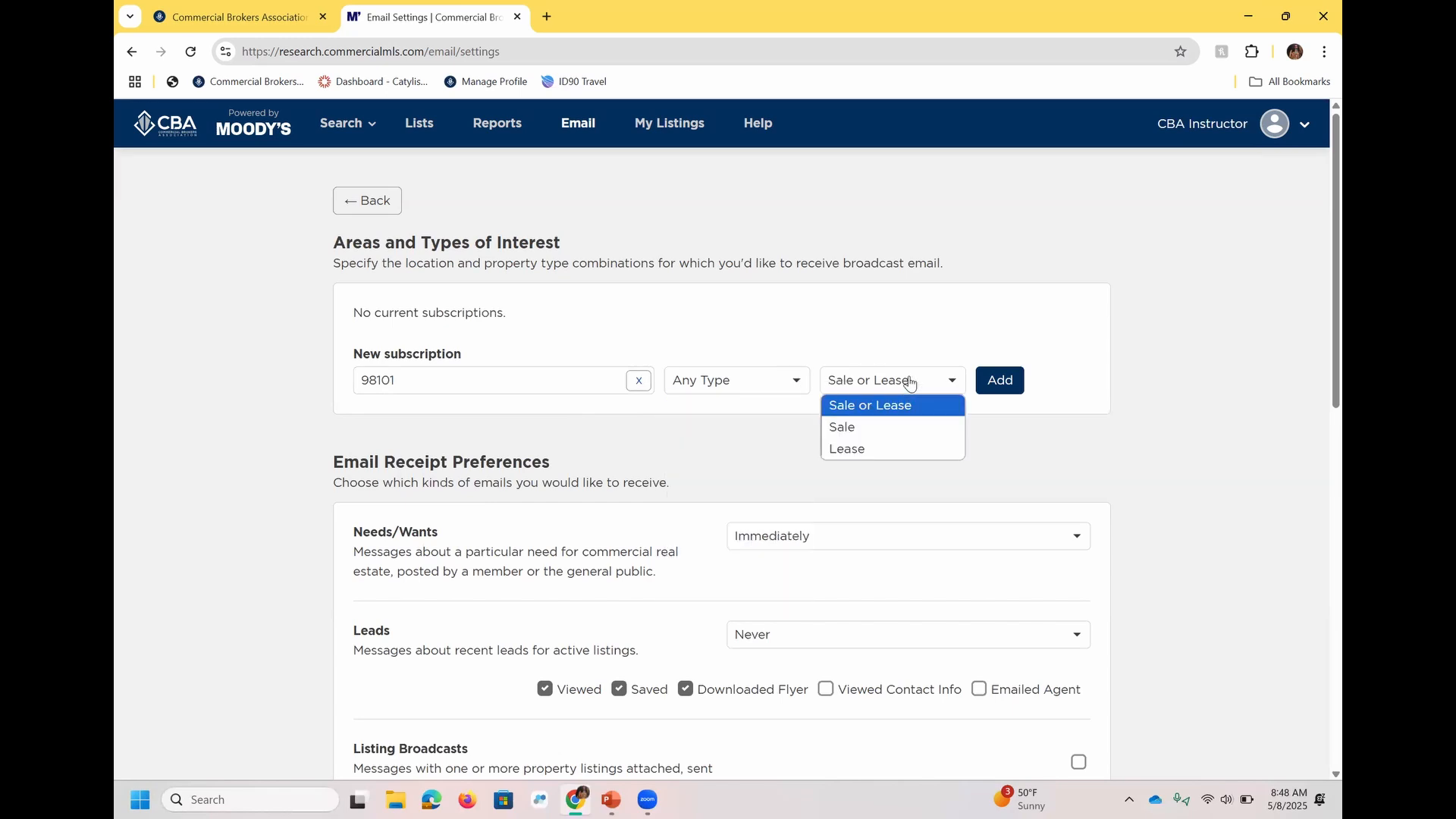
click(1186, 321)
Examine the email receipt preferences, secondary email and blocked sender settings, and return to the start of the page.
scroll(1319, 379, down, 2)
scroll(1319, 394, down, 2)
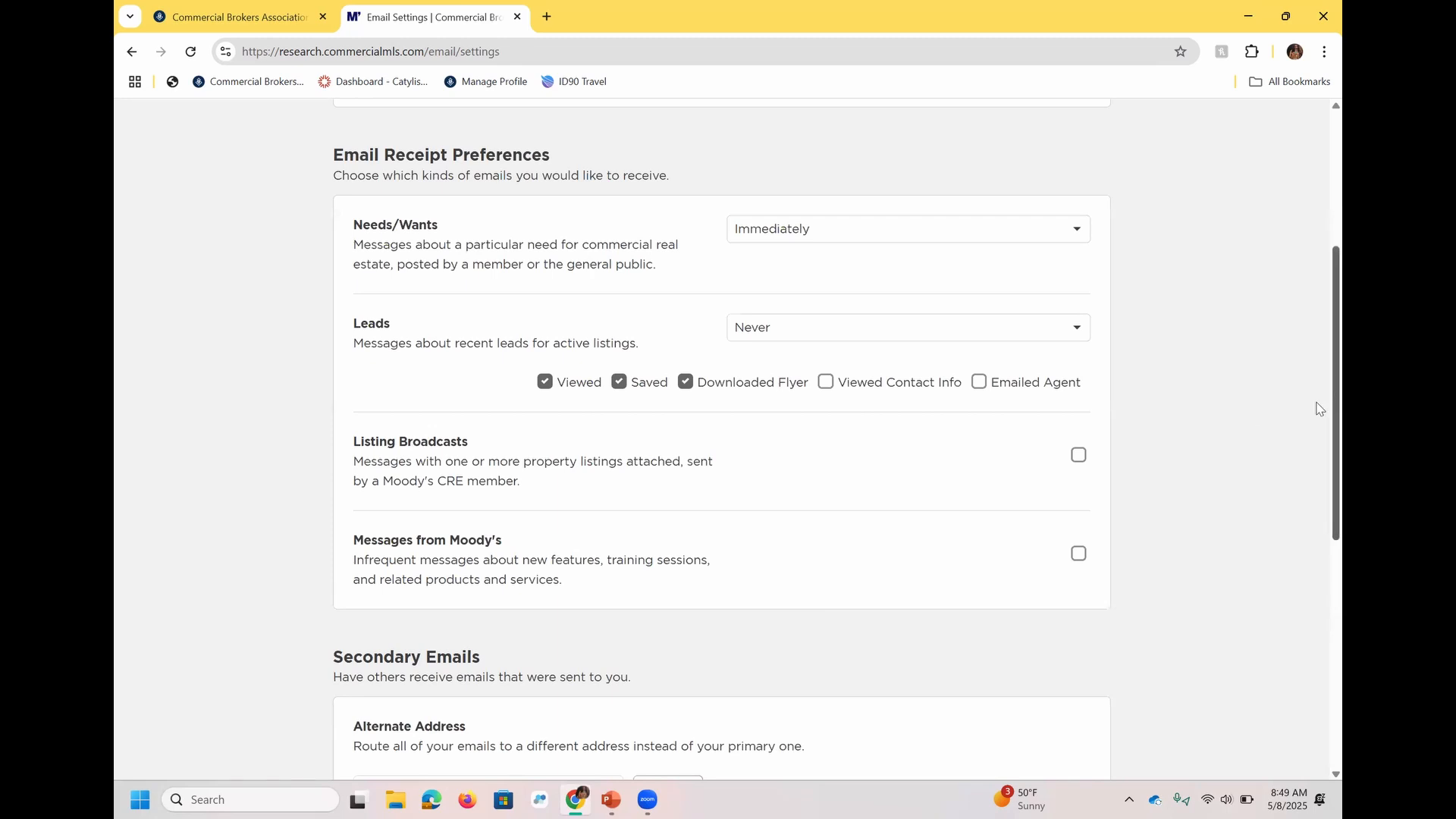
scroll(1319, 499, down, 2)
scroll(1319, 546, down, 4)
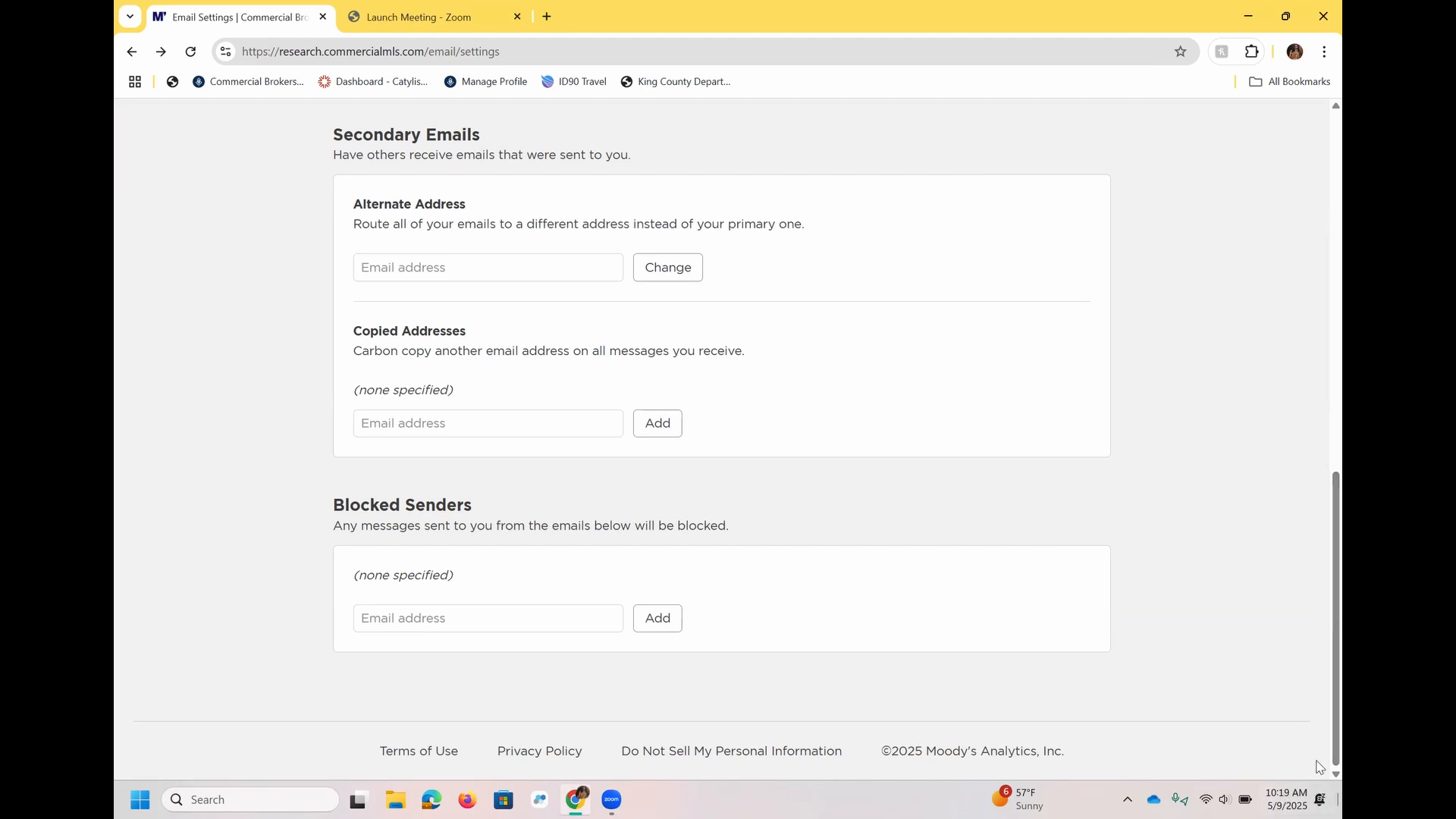
scroll(1319, 356, up, 10)
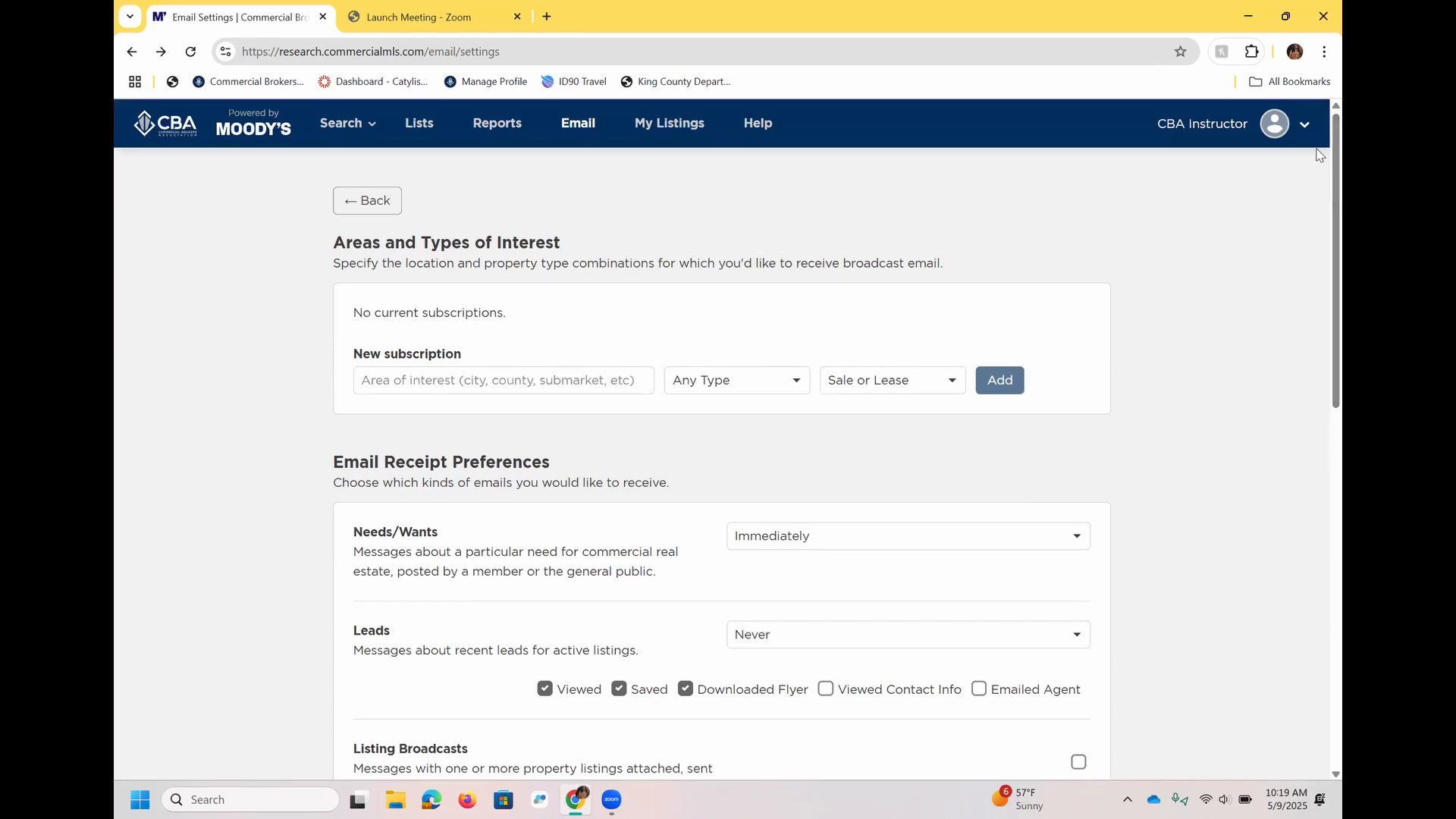
Go to the home page, review its shortcuts, and open report generation to examine the available report types.
click(258, 134)
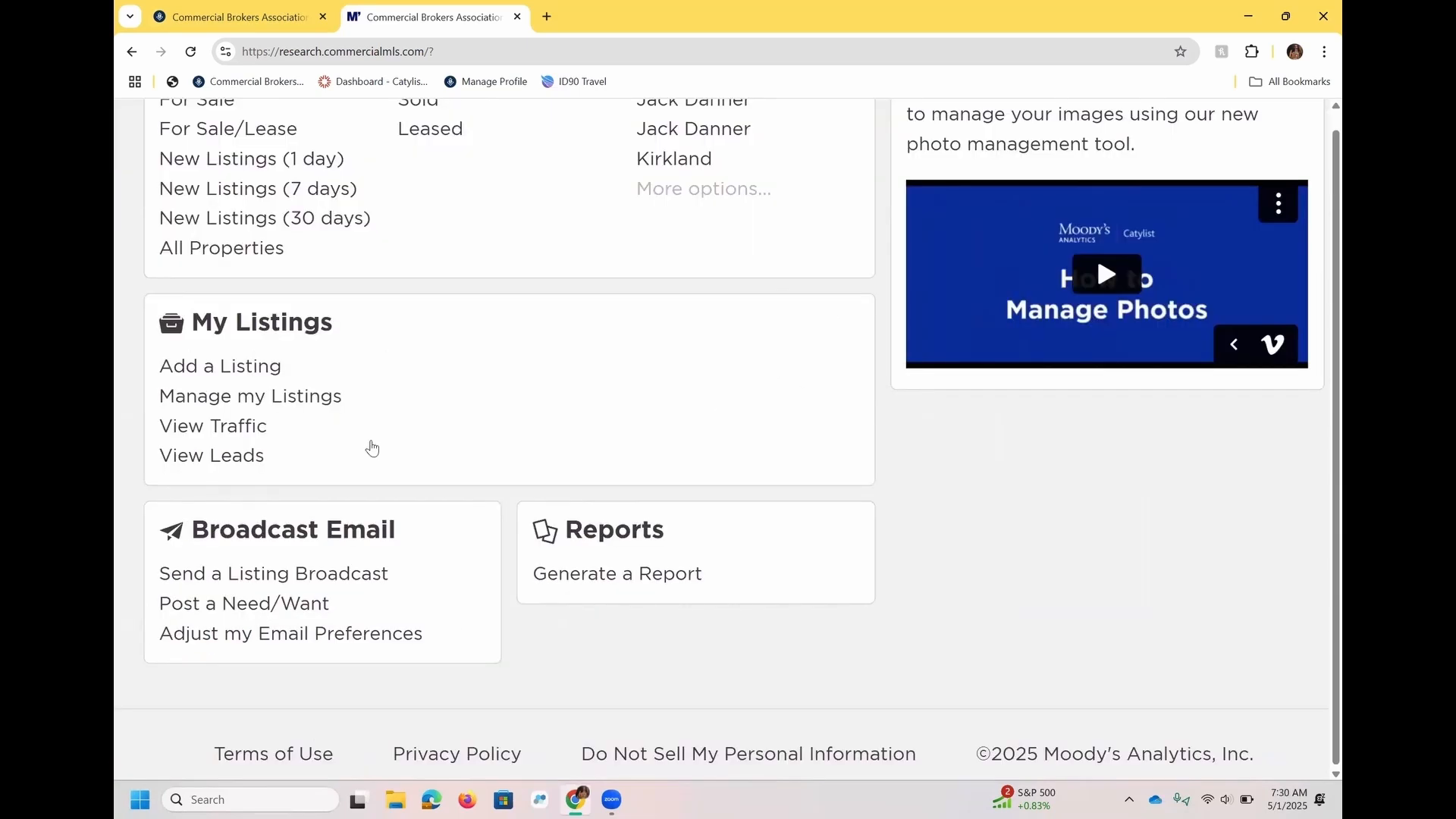
scroll(1320, 485, down, 1)
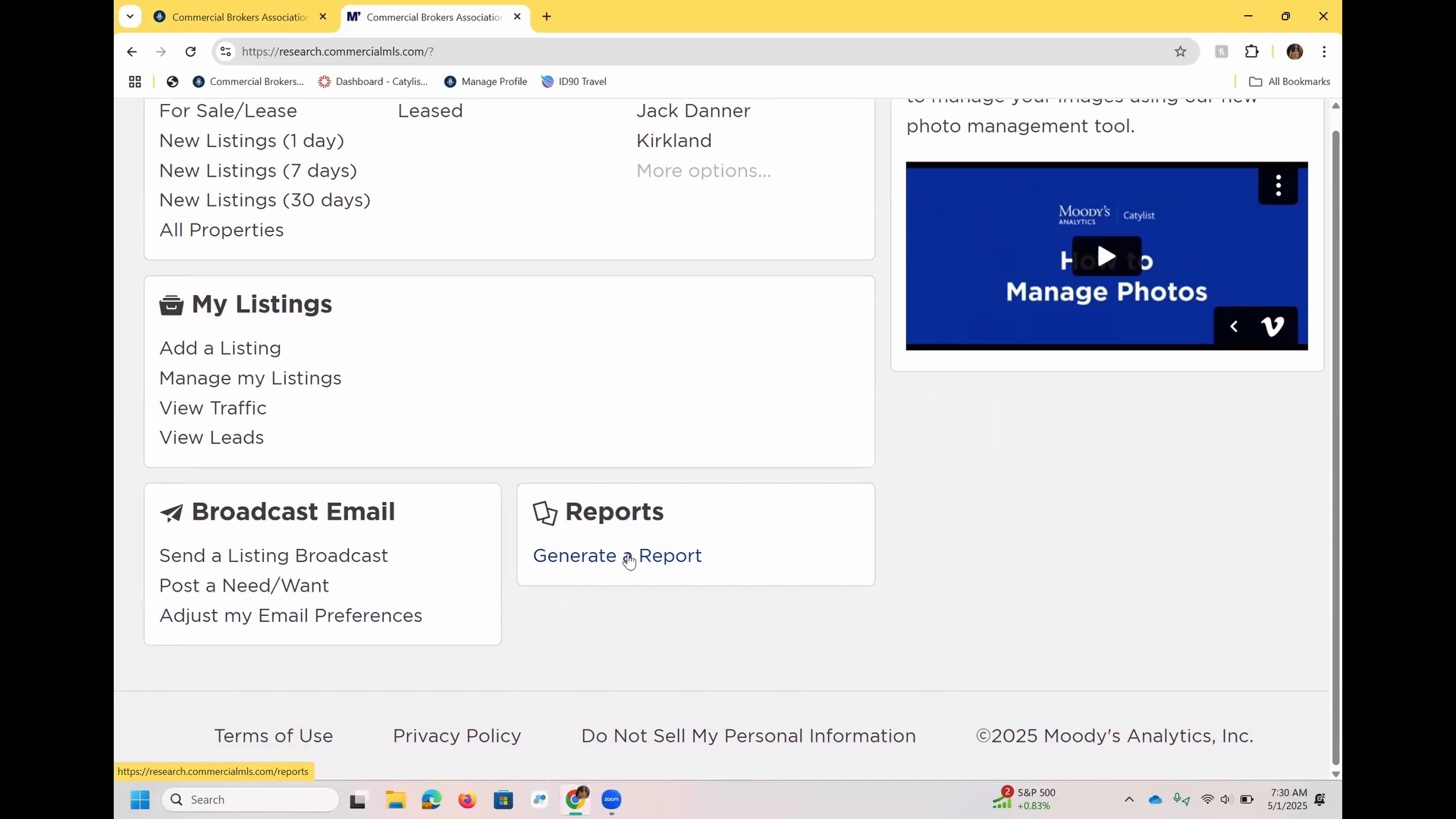
click(629, 561)
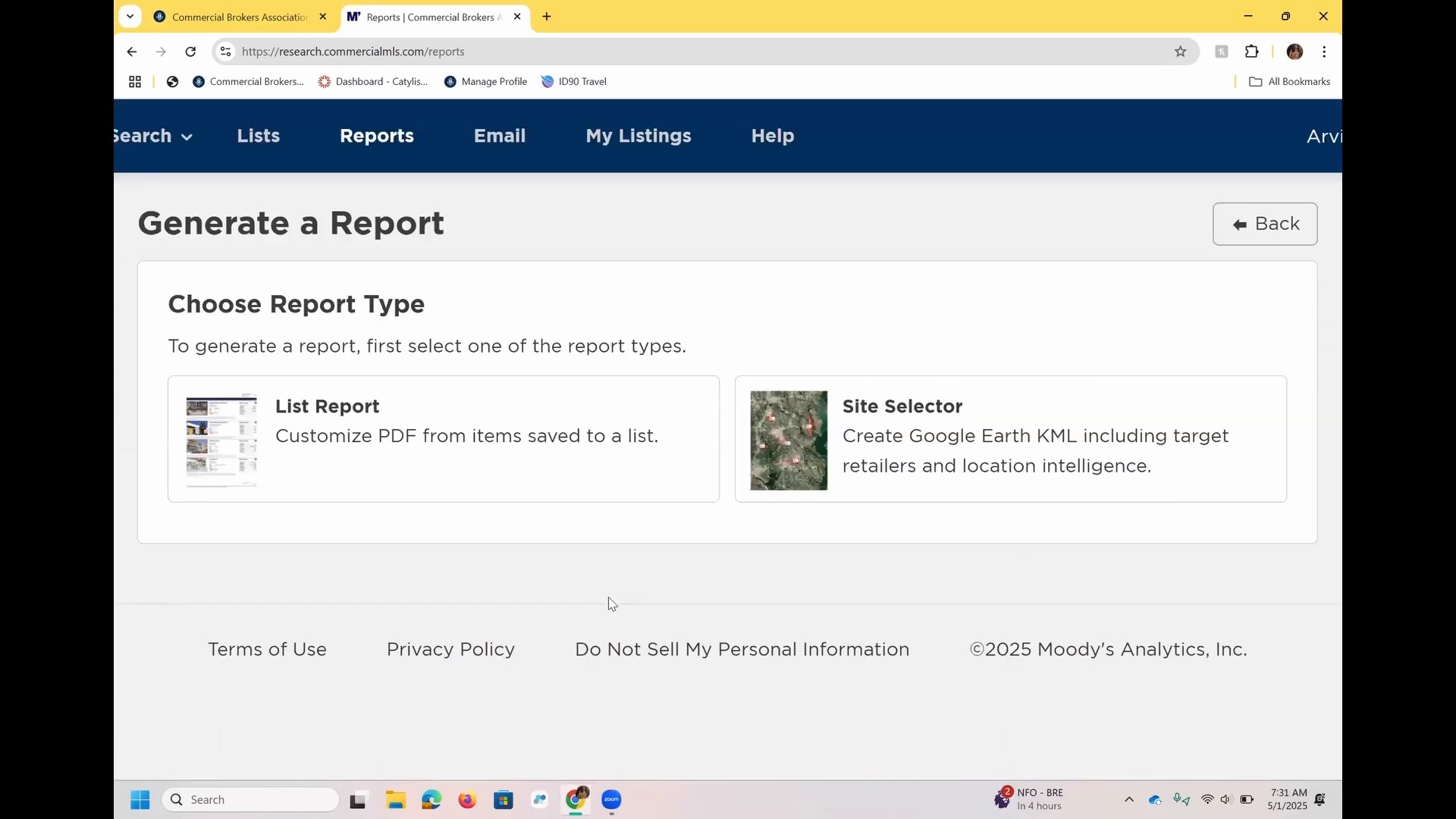
scroll(611, 603, down, 2)
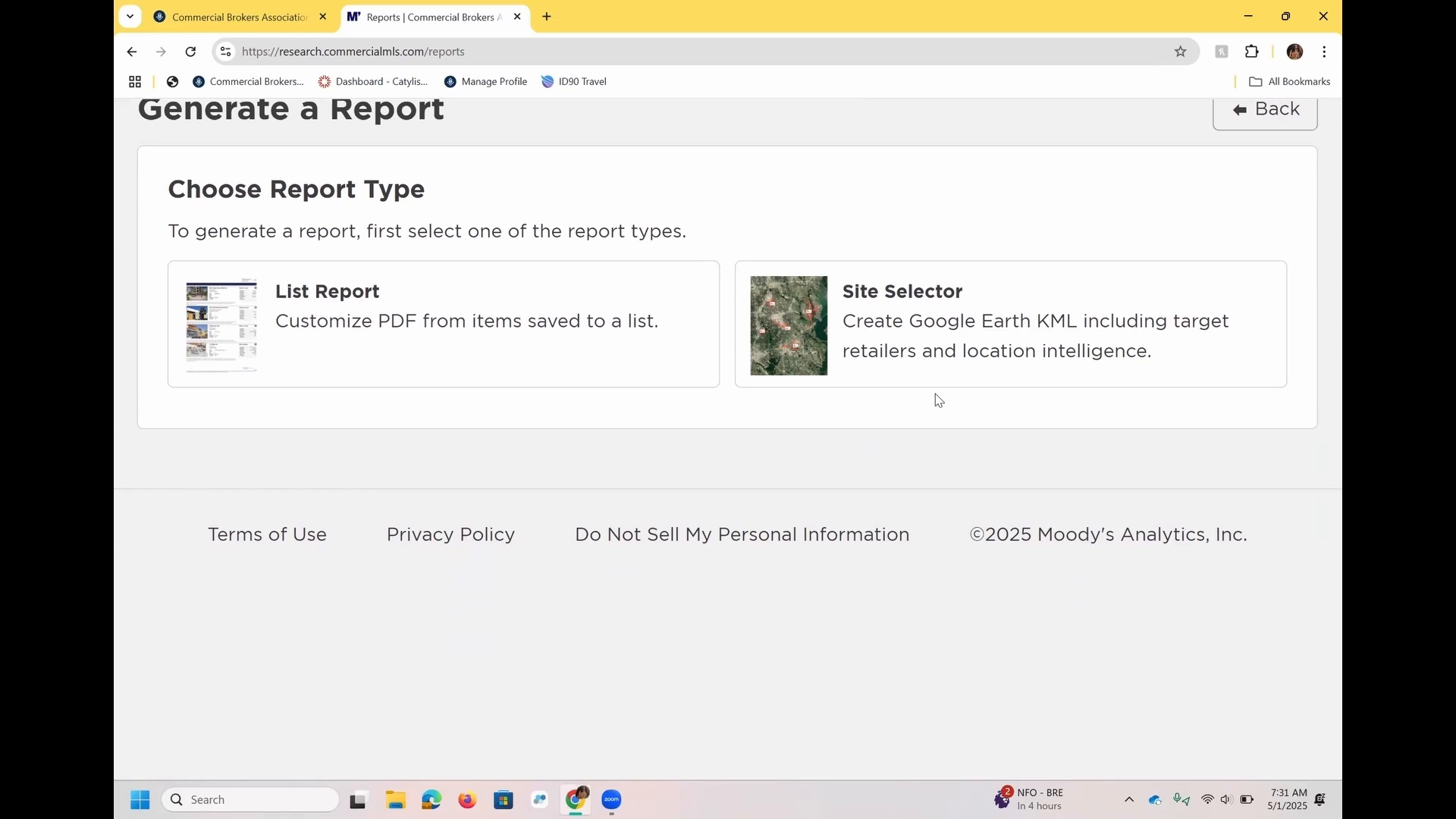
Return from report generation to the home page and open the account menu to check its options.
click(1251, 131)
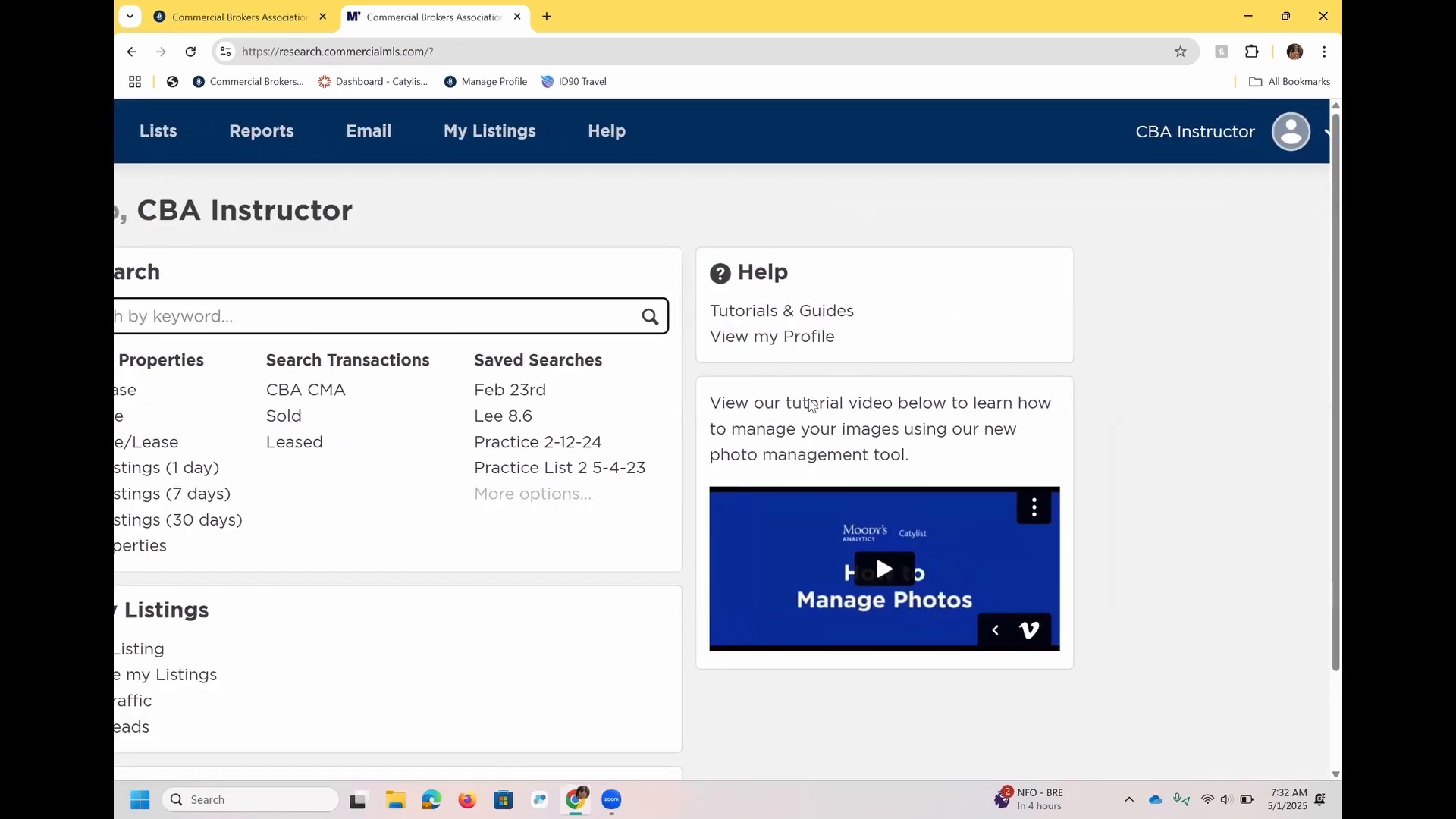
click(1323, 136)
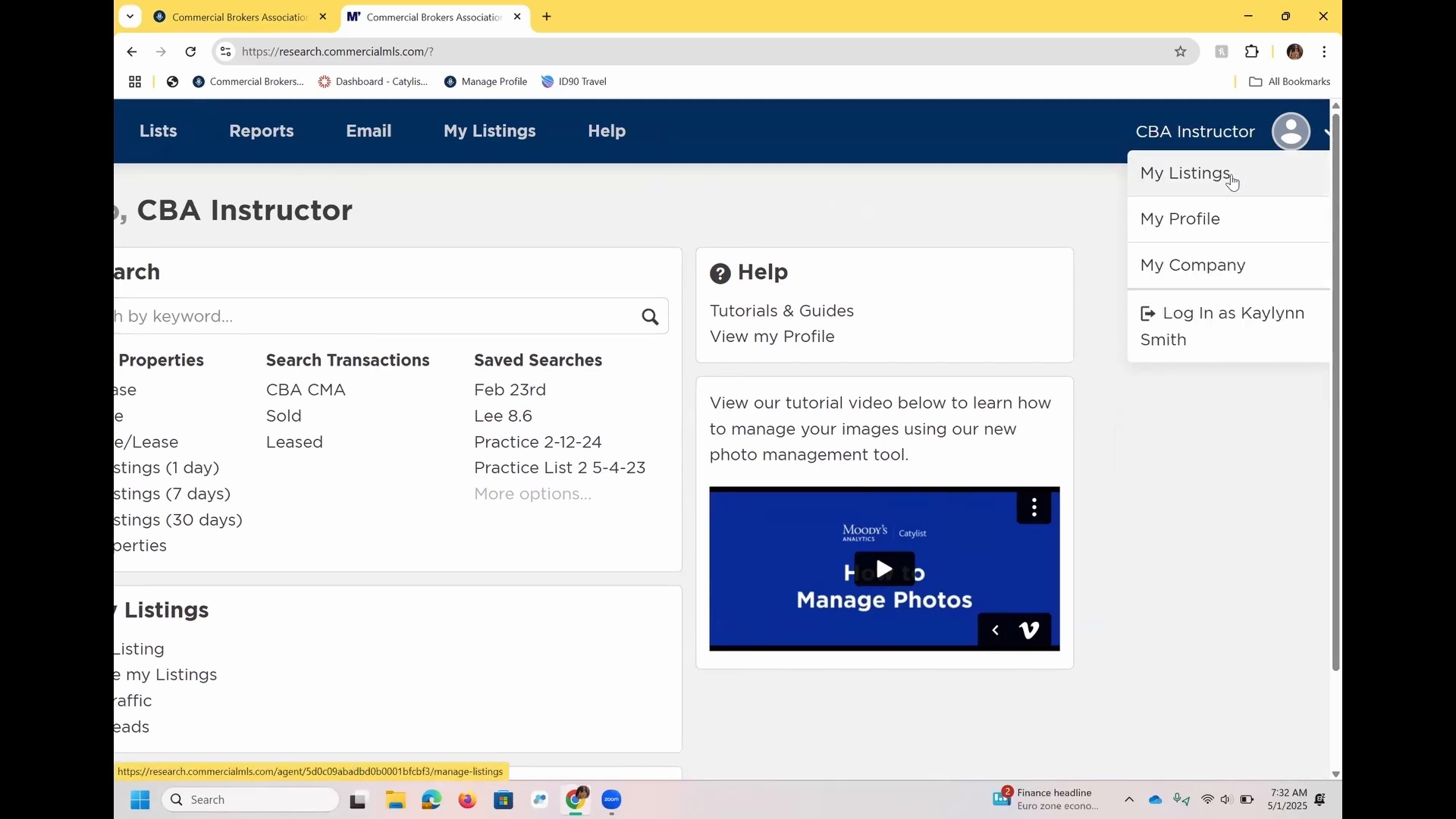
Open the instructor's profile page and view its editable public profile details, closing the form without changes.
click(1191, 231)
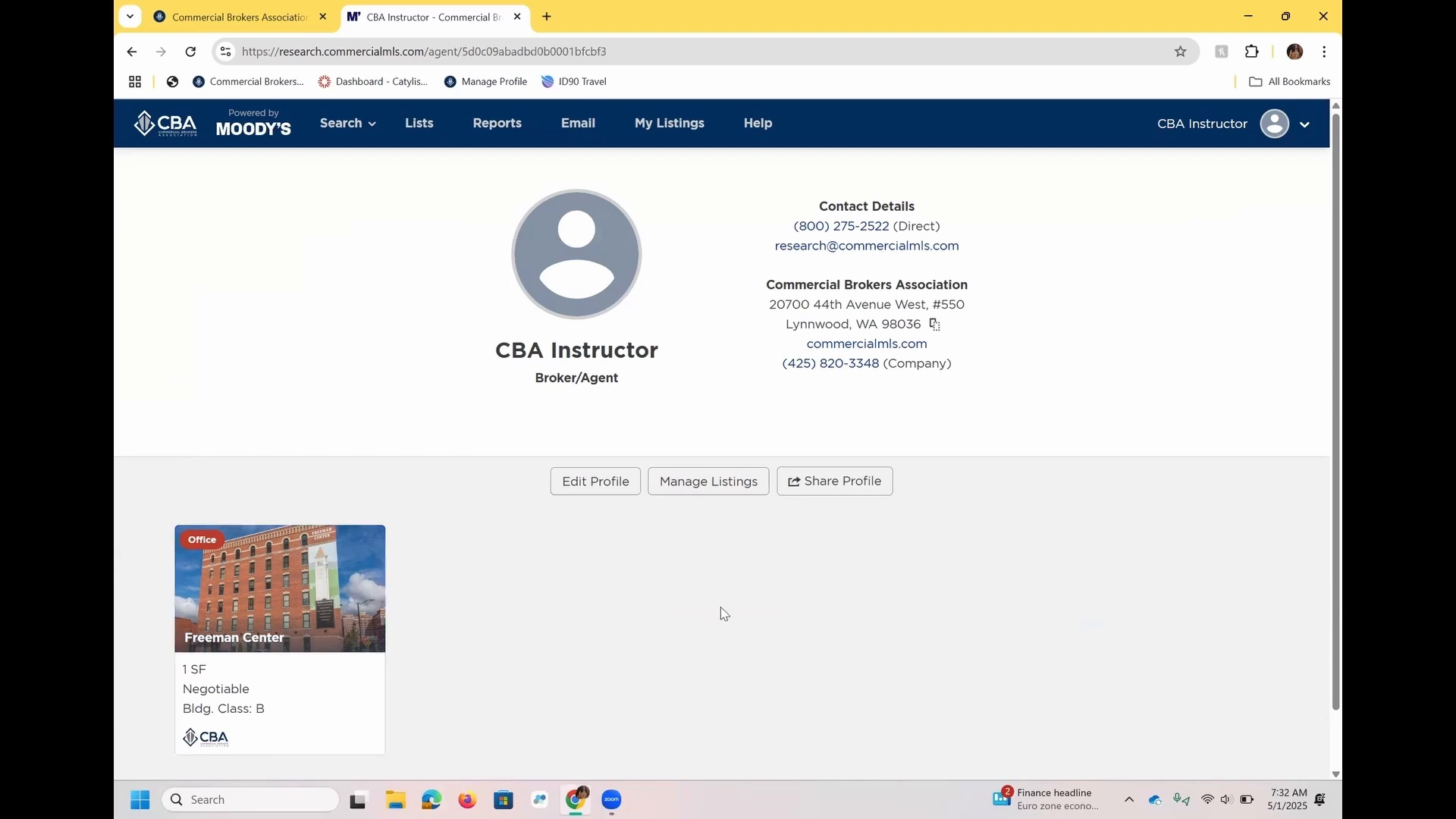
click(615, 485)
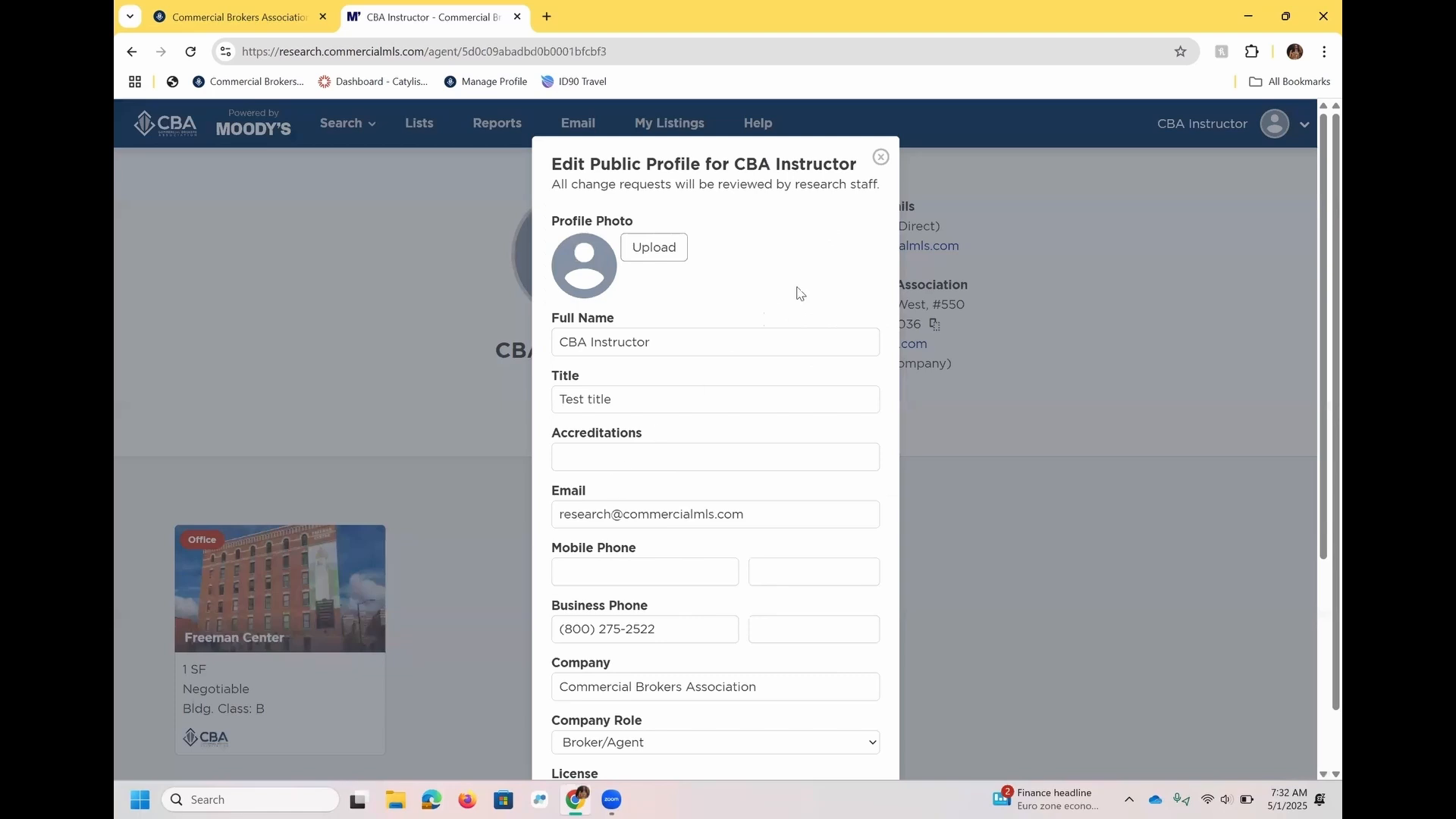
click(879, 158)
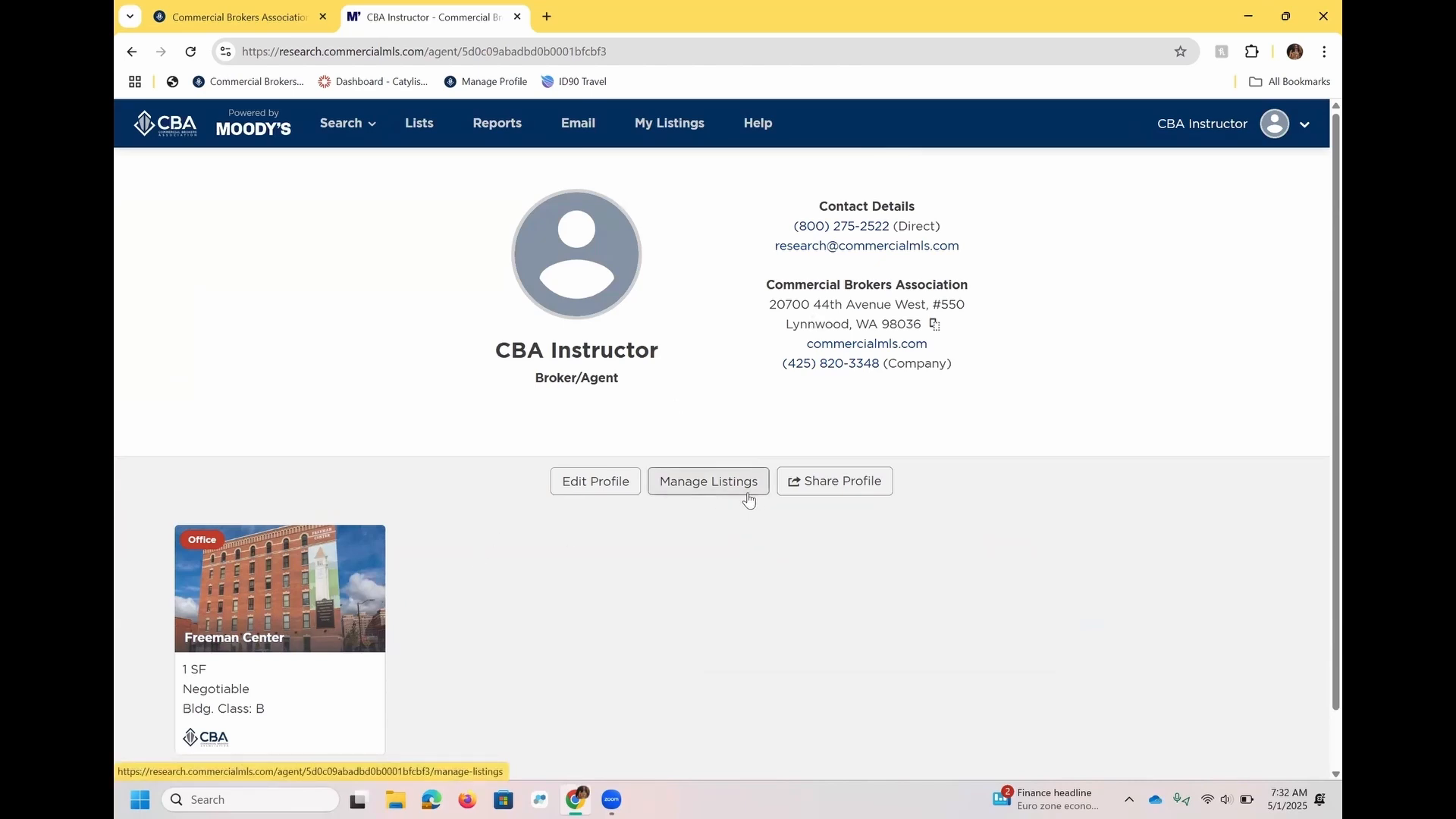
Check the share option for the public profile without copying the link, and open the My Company page.
click(816, 500)
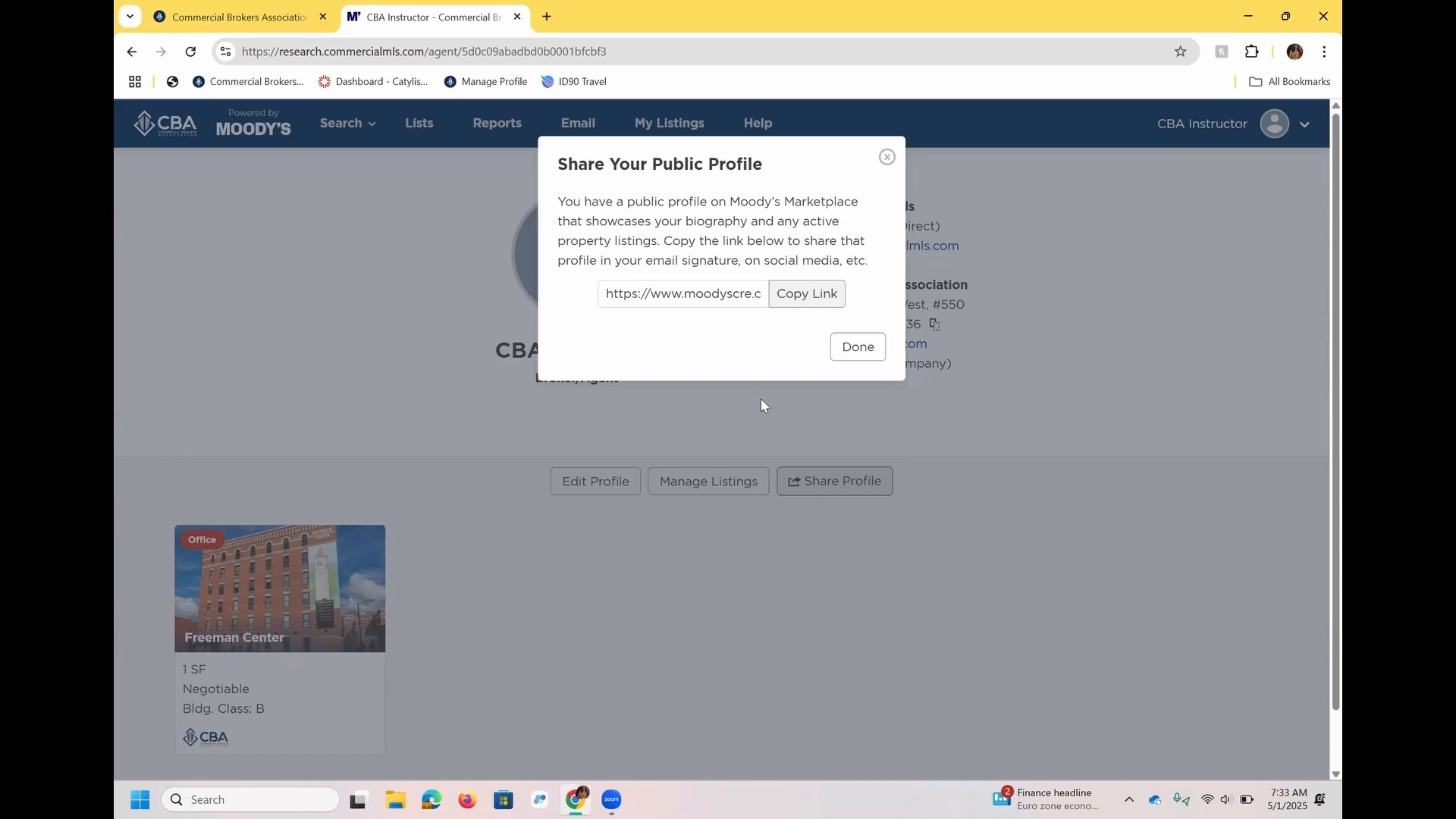
click(887, 157)
click(1212, 130)
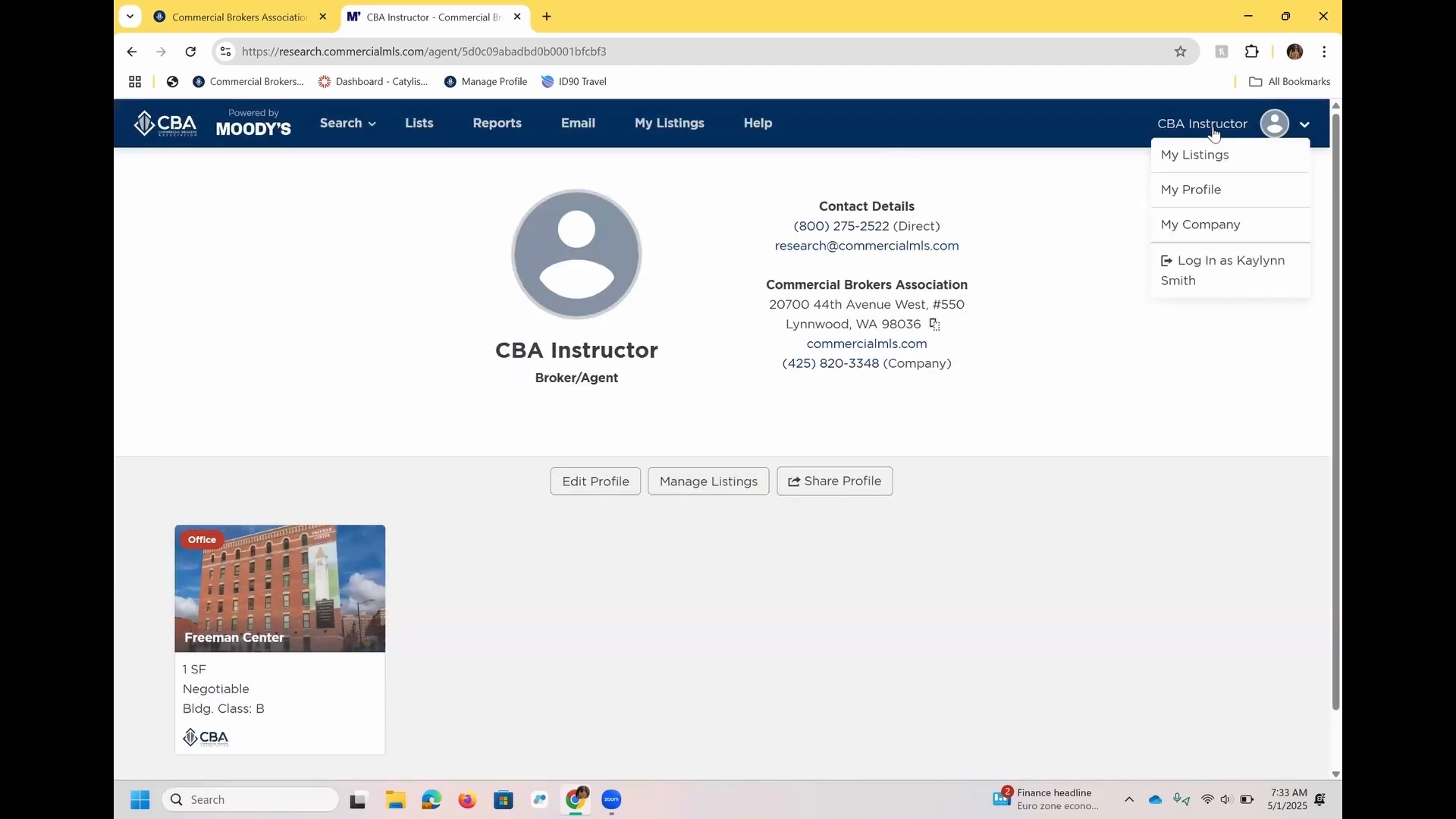
click(1209, 225)
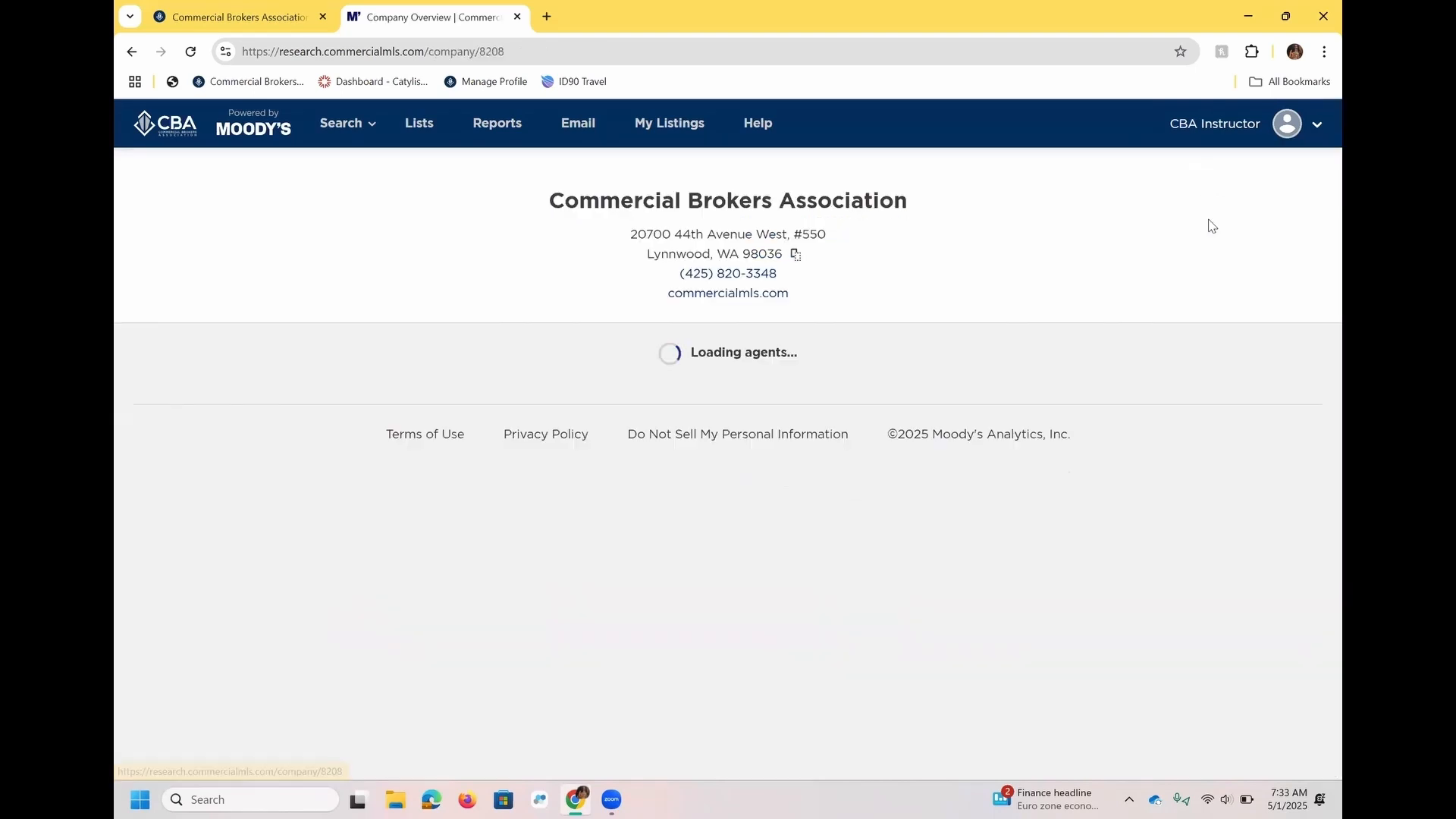